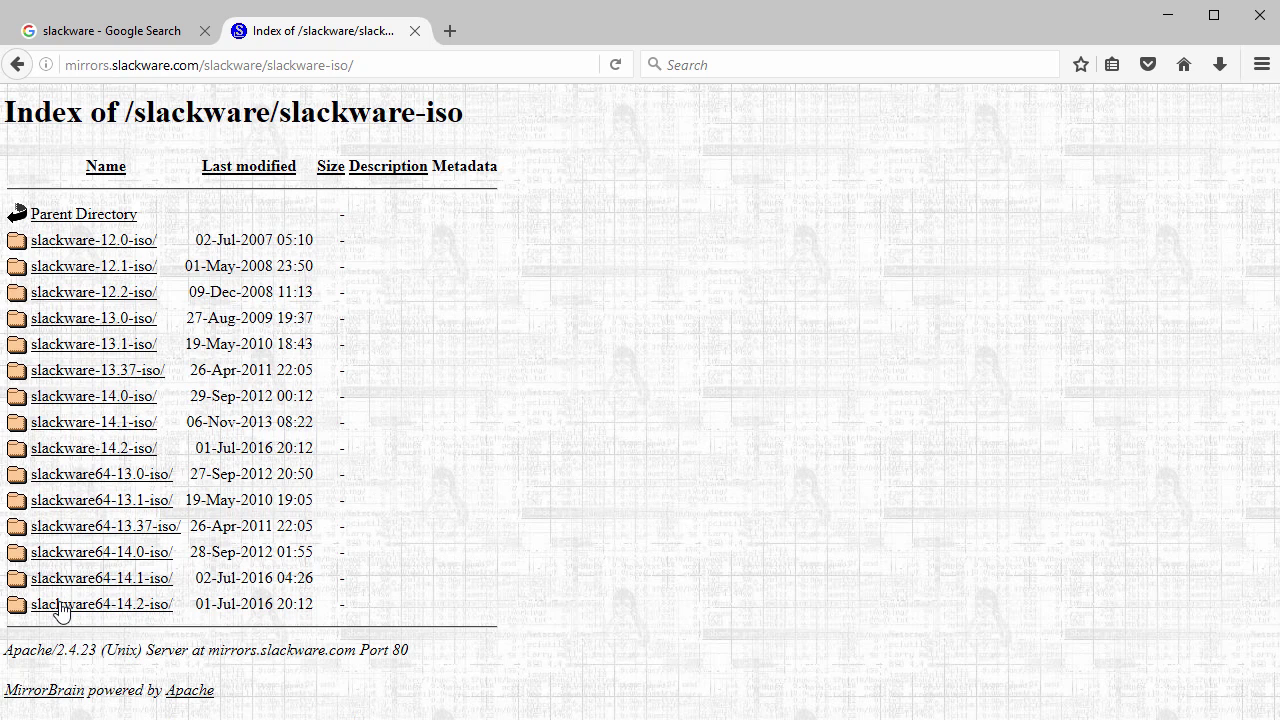
# Open the slackware64-14.2-iso folder and cancel re-saving install-dvd.iso, keeping the copy already in Downloads.
pyautogui.moveTo(31, 611); pyautogui.dragTo(177, 606)
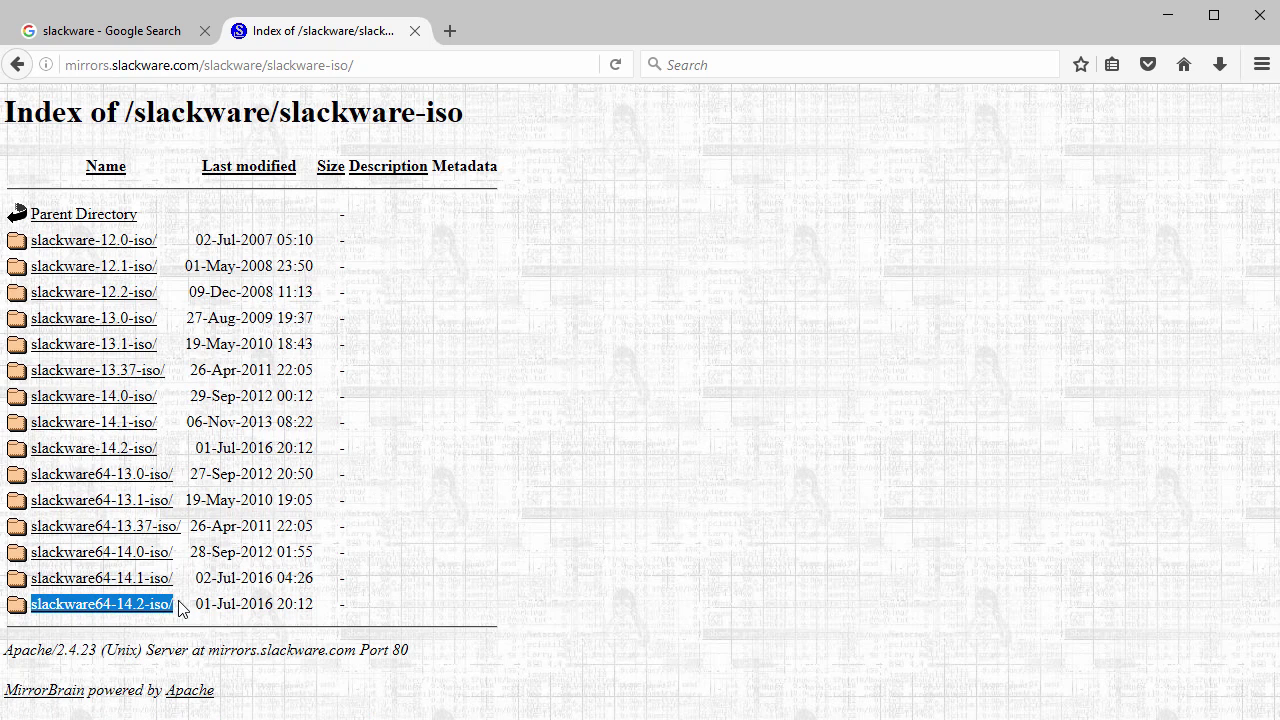
pyautogui.click(104, 611)
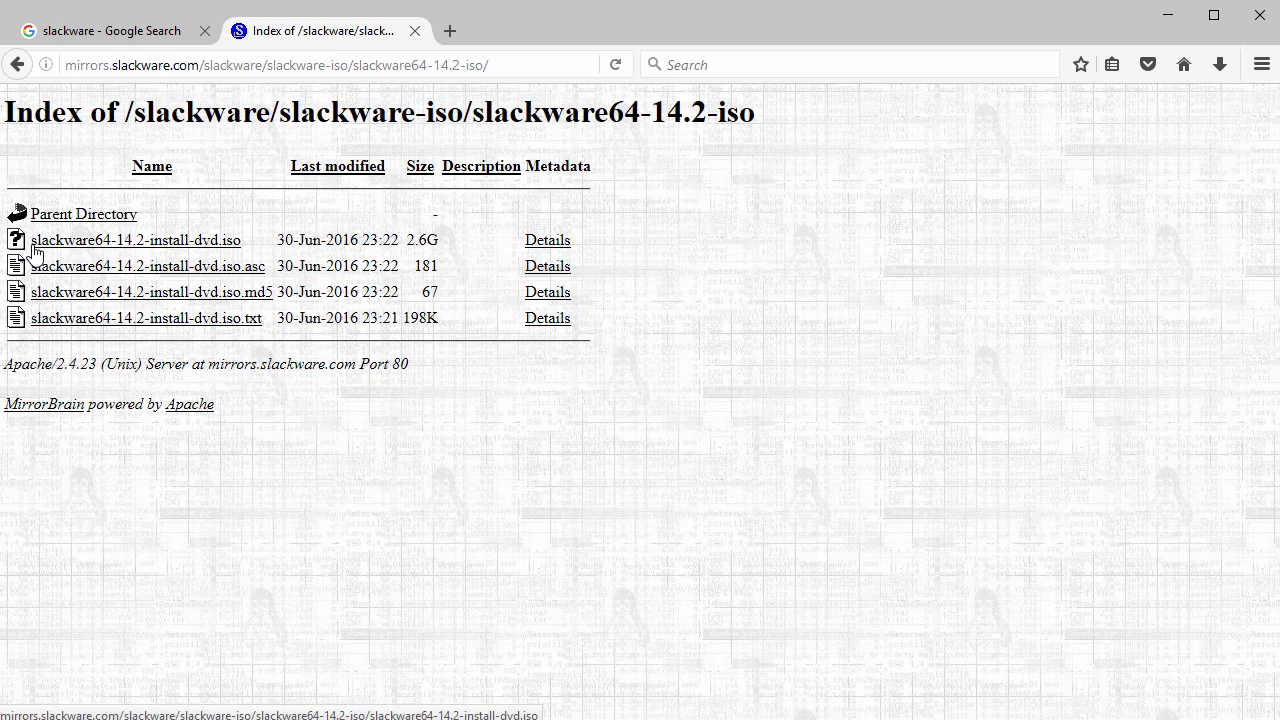
pyautogui.moveTo(31, 240); pyautogui.dragTo(252, 240)
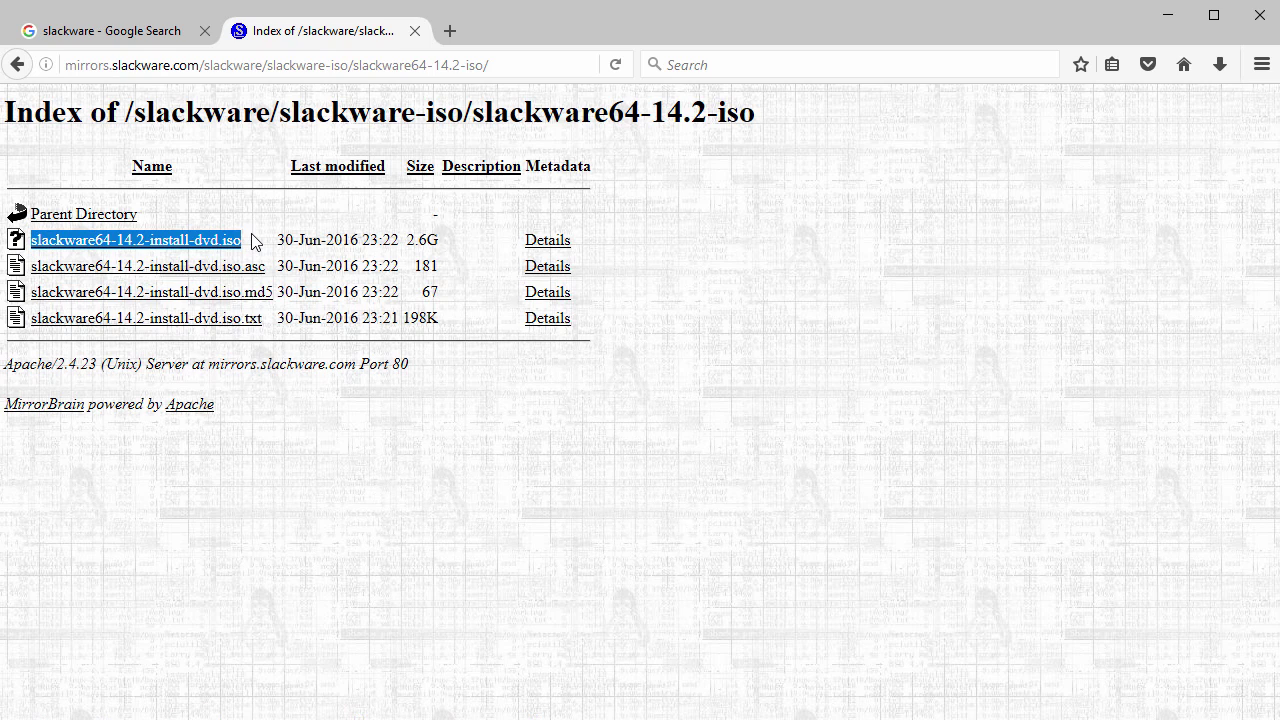
pyautogui.click(195, 246)
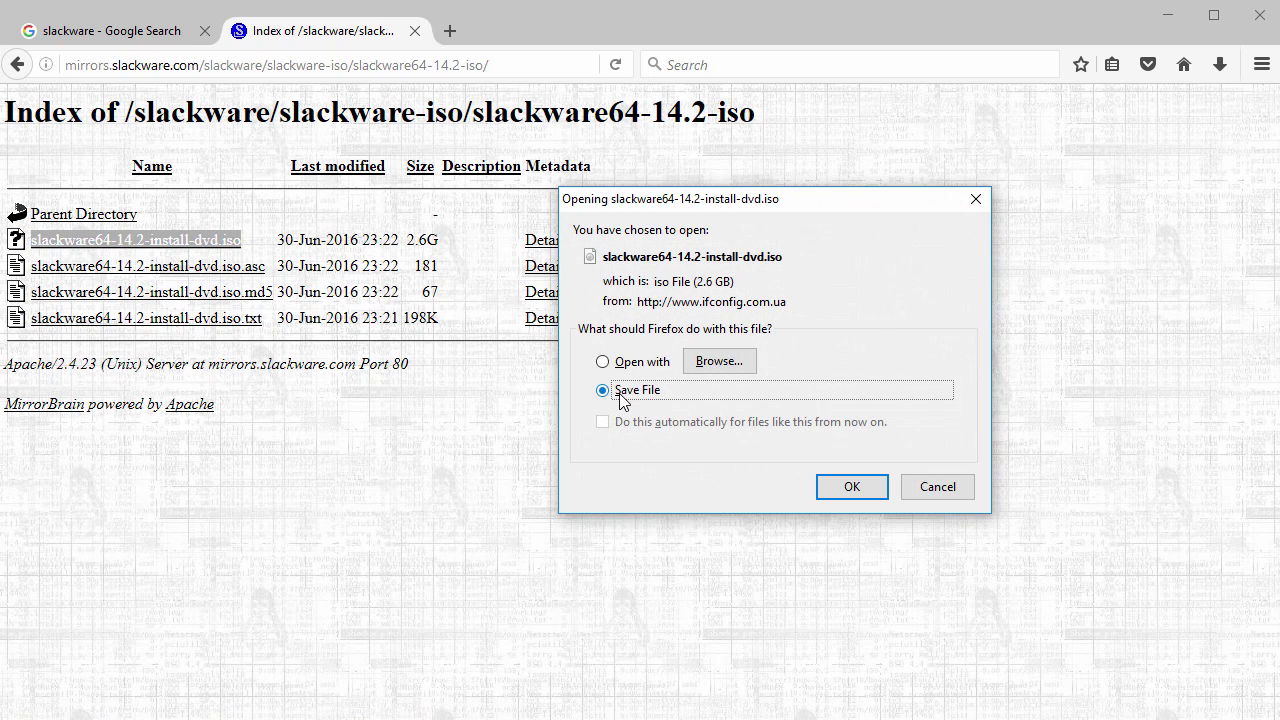
pyautogui.click(846, 486)
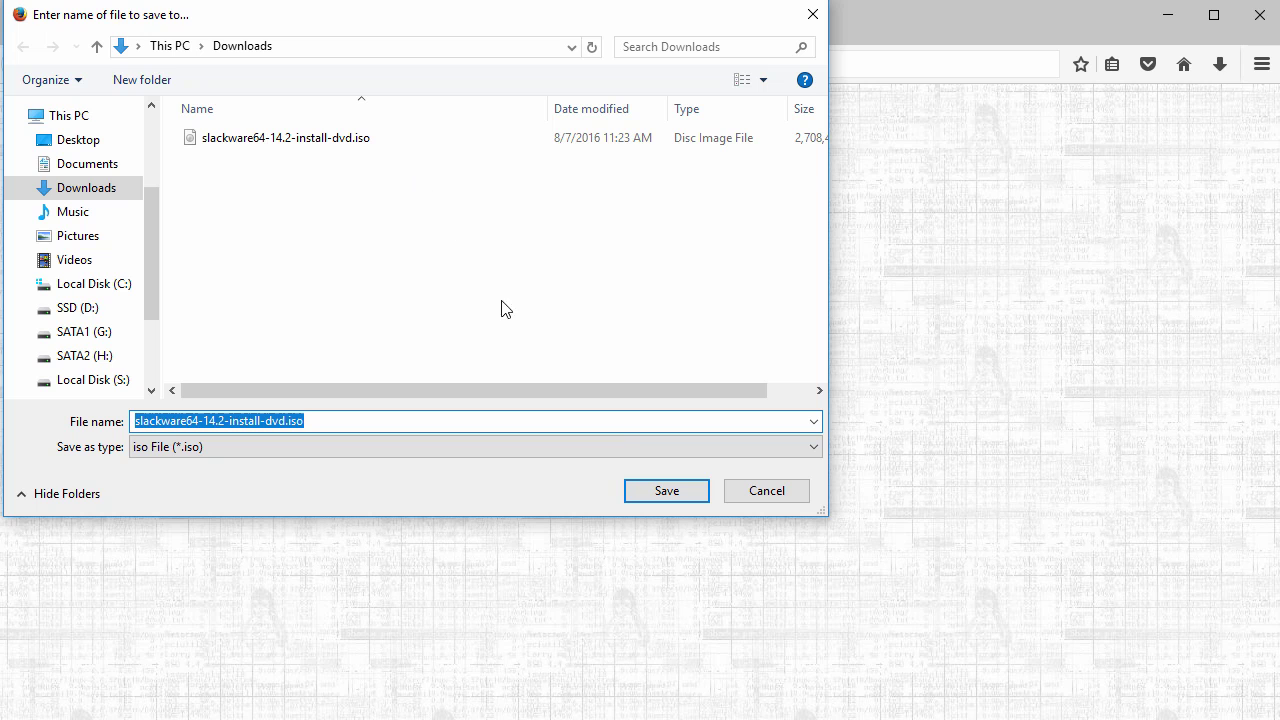
pyautogui.click(663, 497)
pyautogui.click(818, 447)
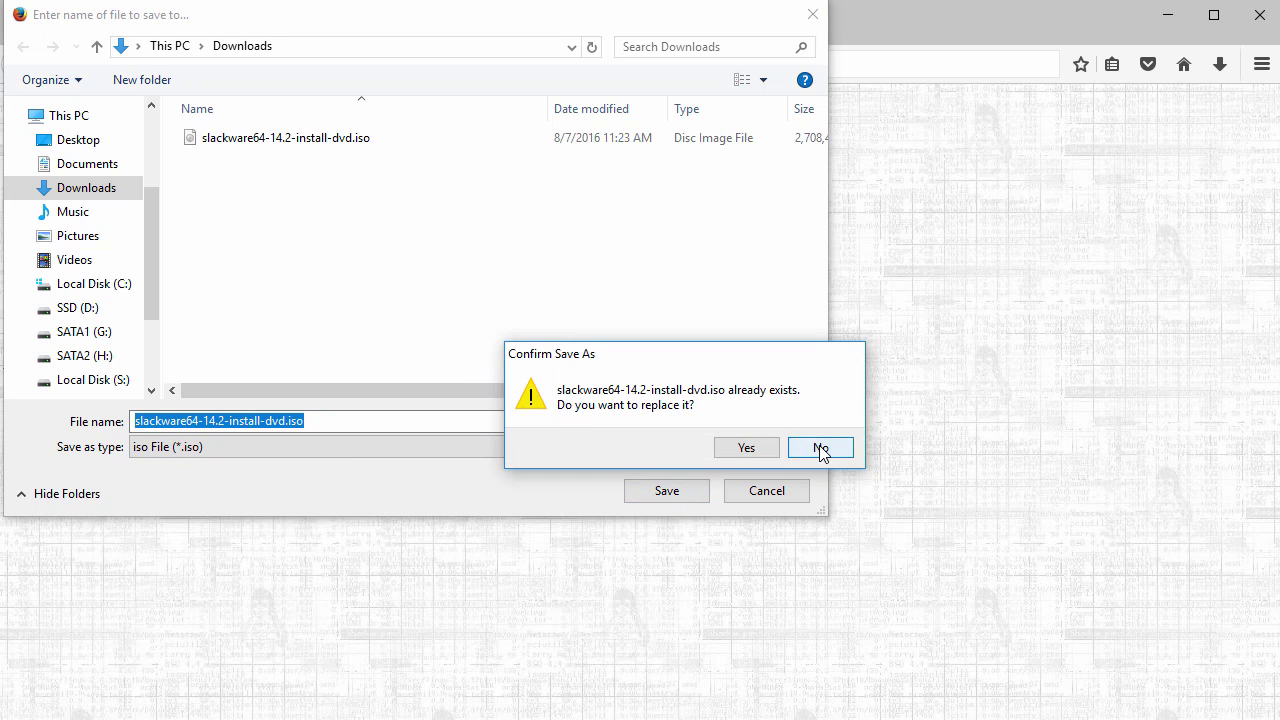
pyautogui.click(767, 491)
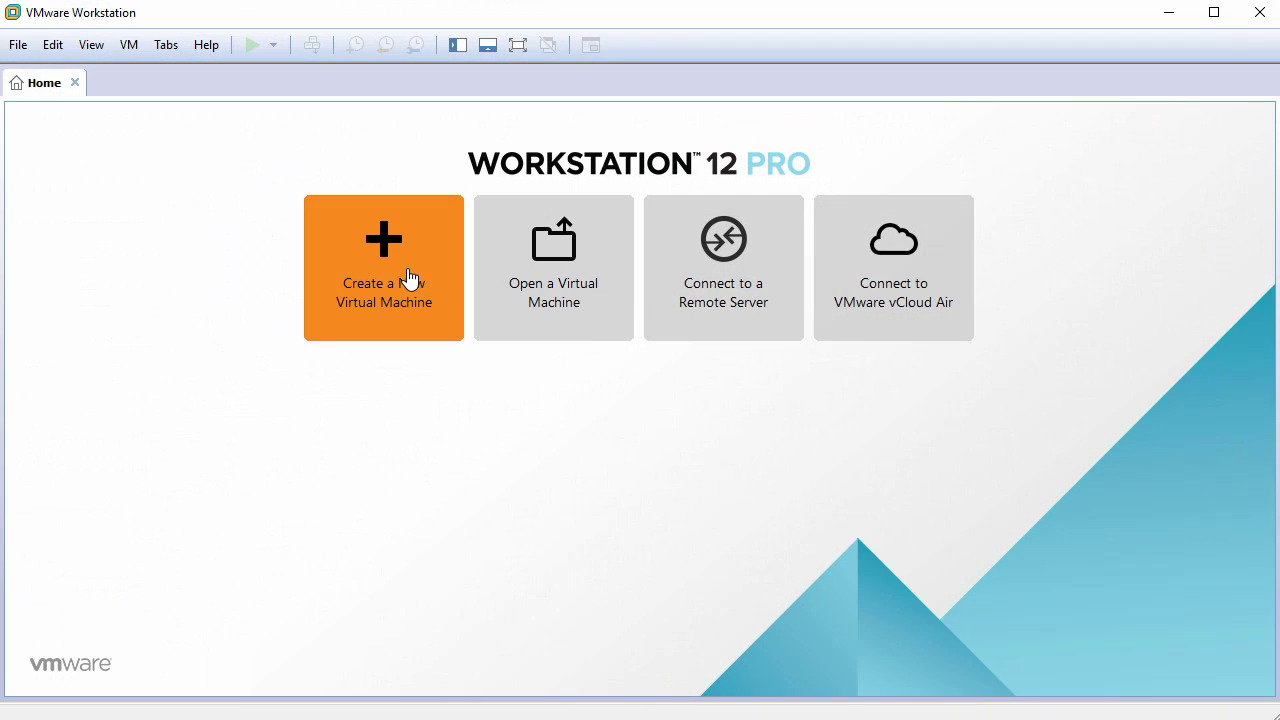
# Start a Typical new VM, install the OS later, with guest Linux, Other Linux 3.x kernel 64-bit.
pyautogui.click(410, 277)
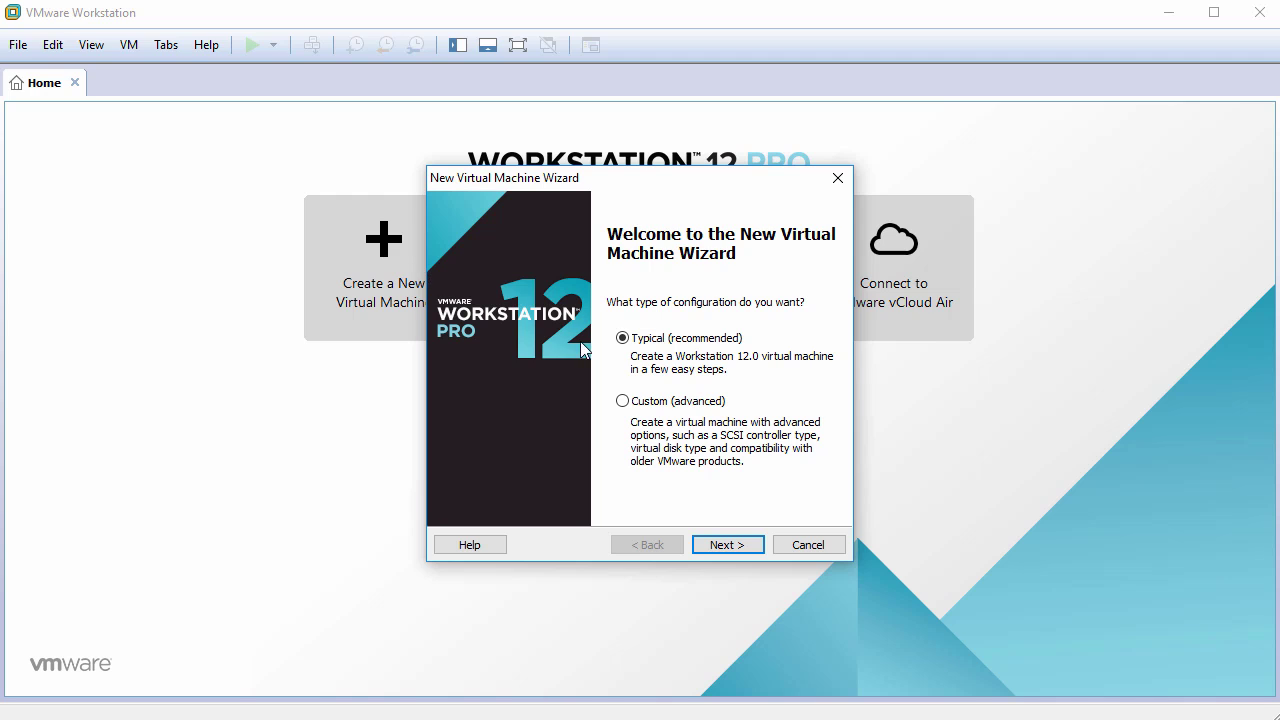
pyautogui.click(738, 545)
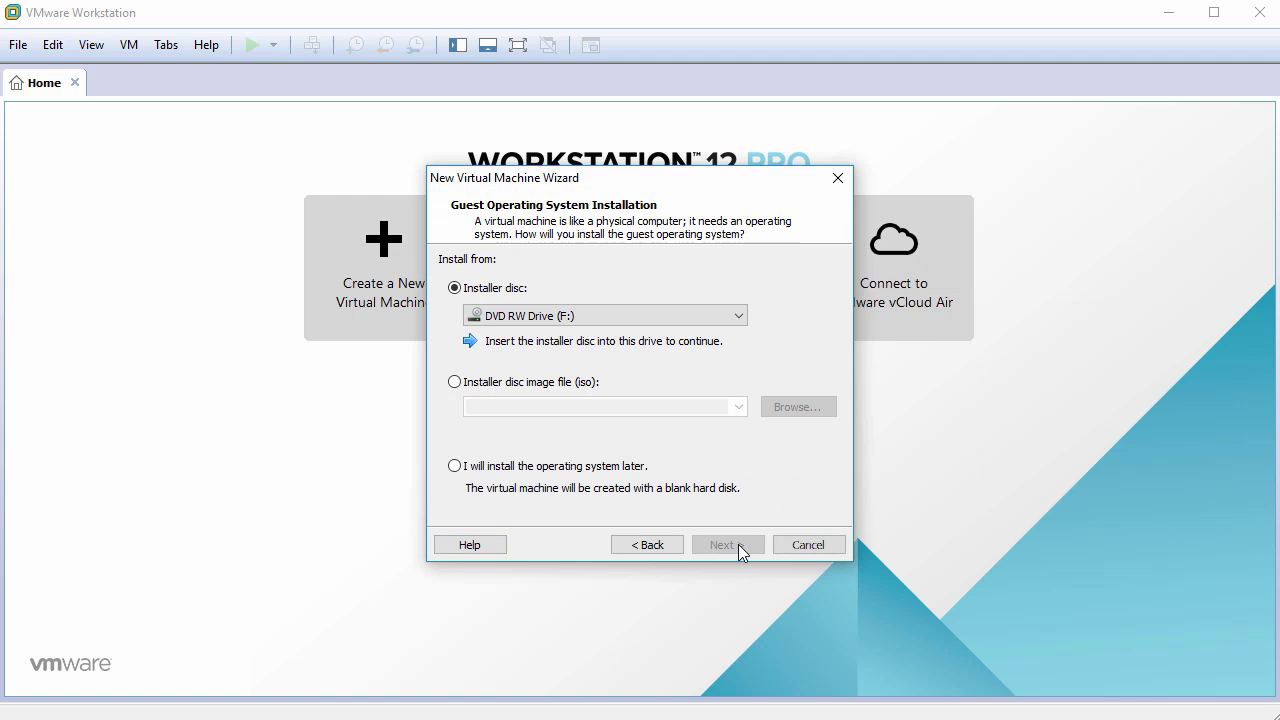
pyautogui.click(519, 470)
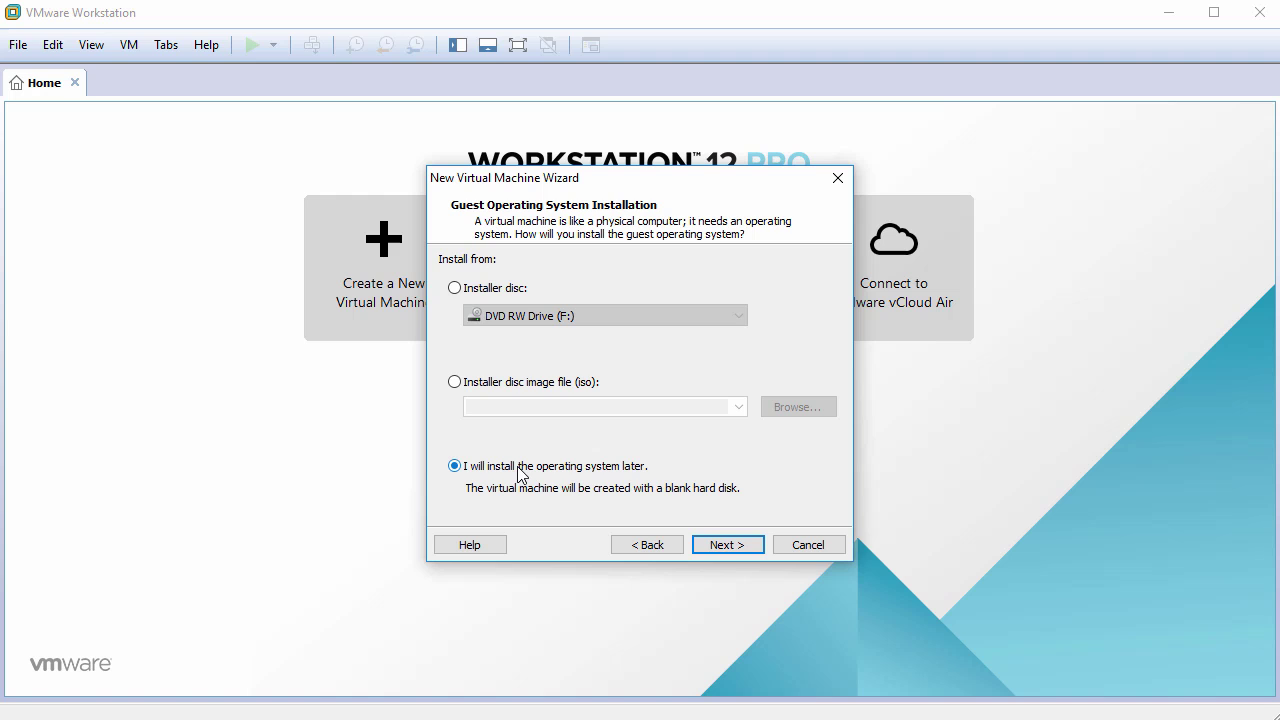
pyautogui.click(732, 549)
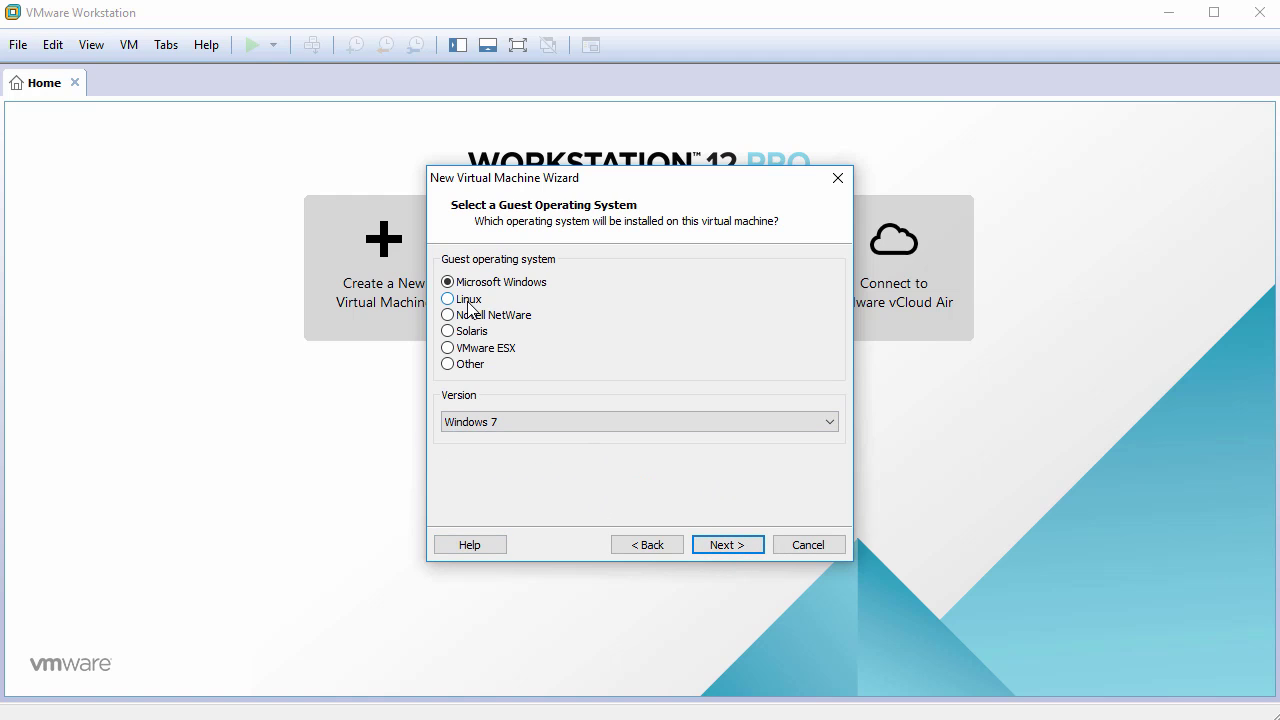
pyautogui.click(468, 300)
pyautogui.click(498, 421)
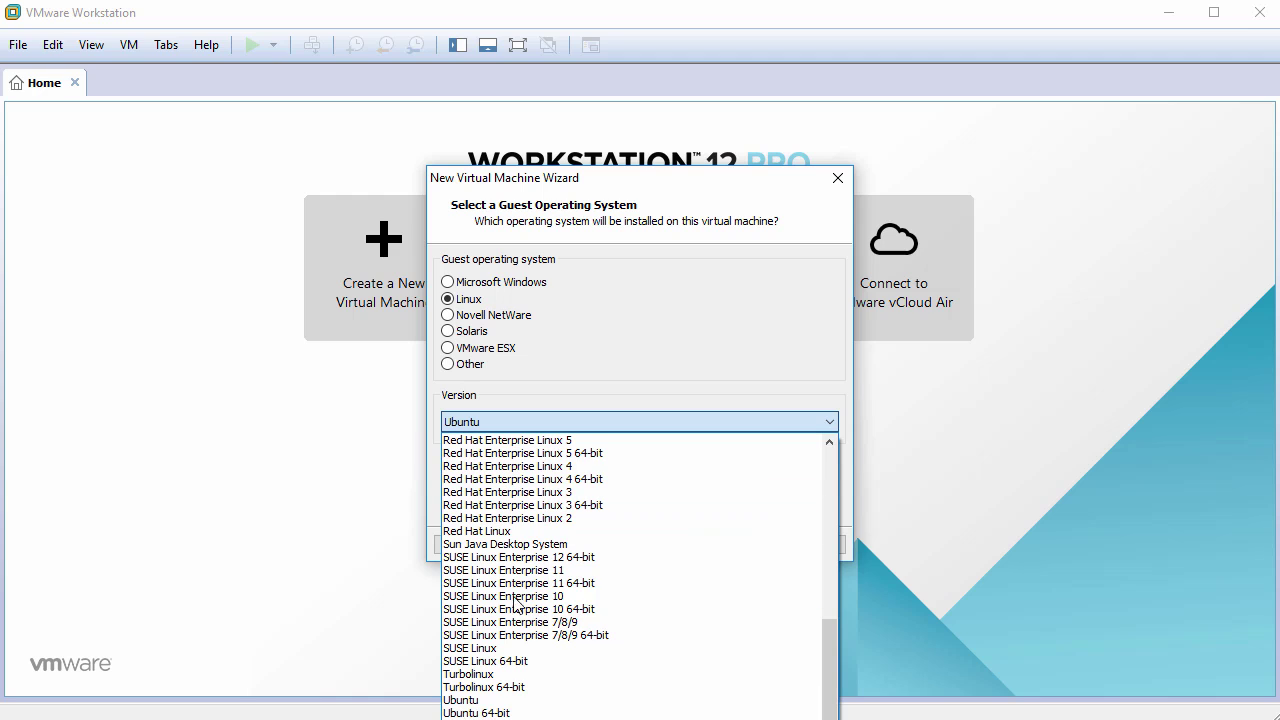
pyautogui.click(510, 719)
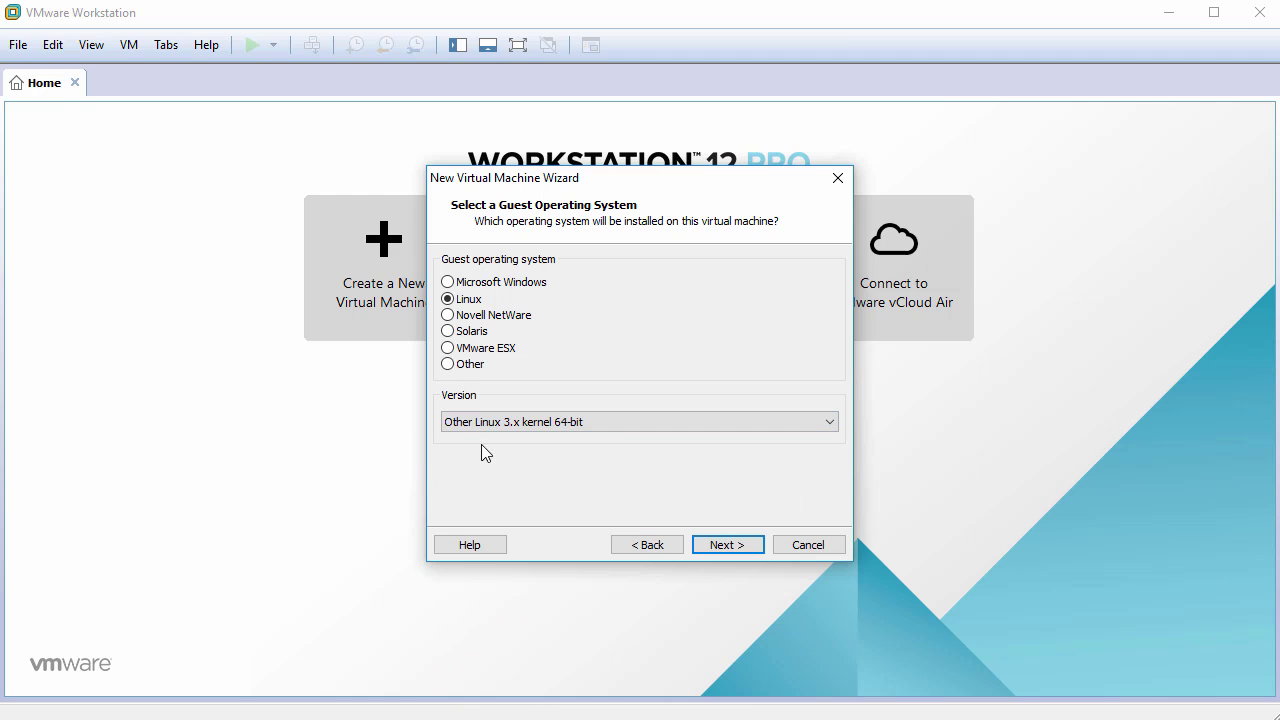
pyautogui.click(721, 545)
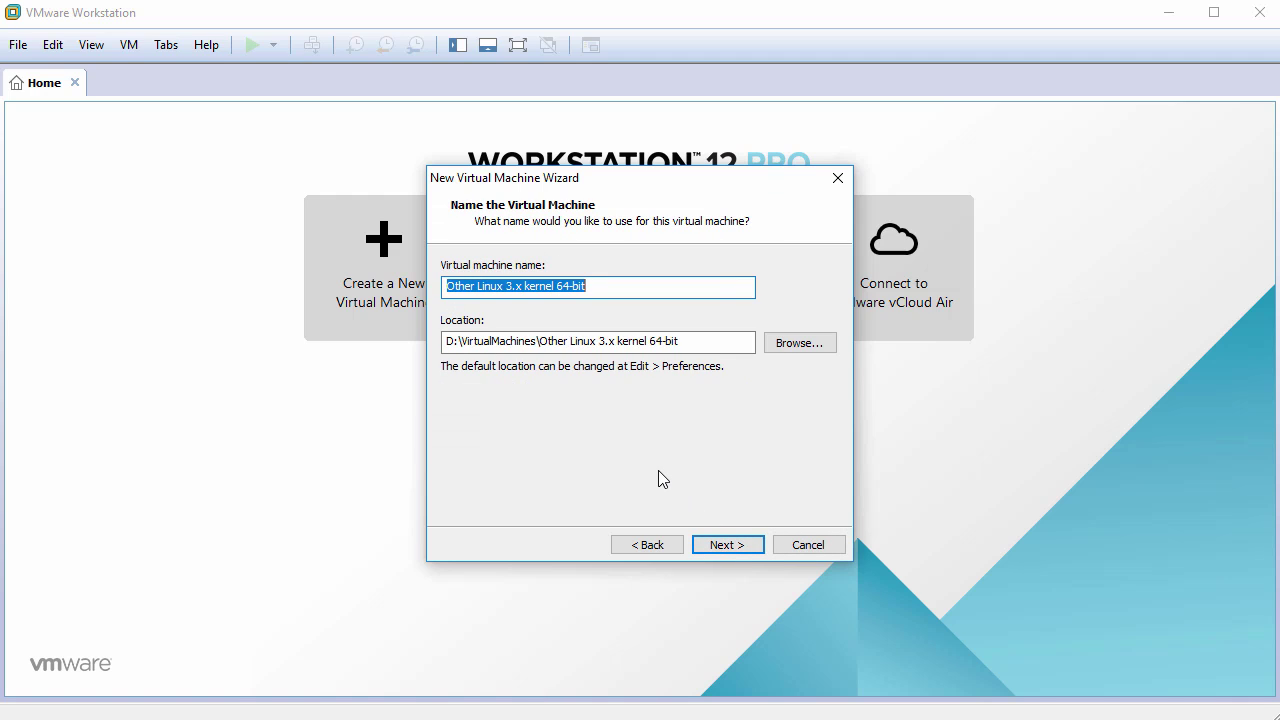
# Name the VM Slackware14.2 and give it a 60 GB disk stored as a single file.
pyautogui.write('Slackware')
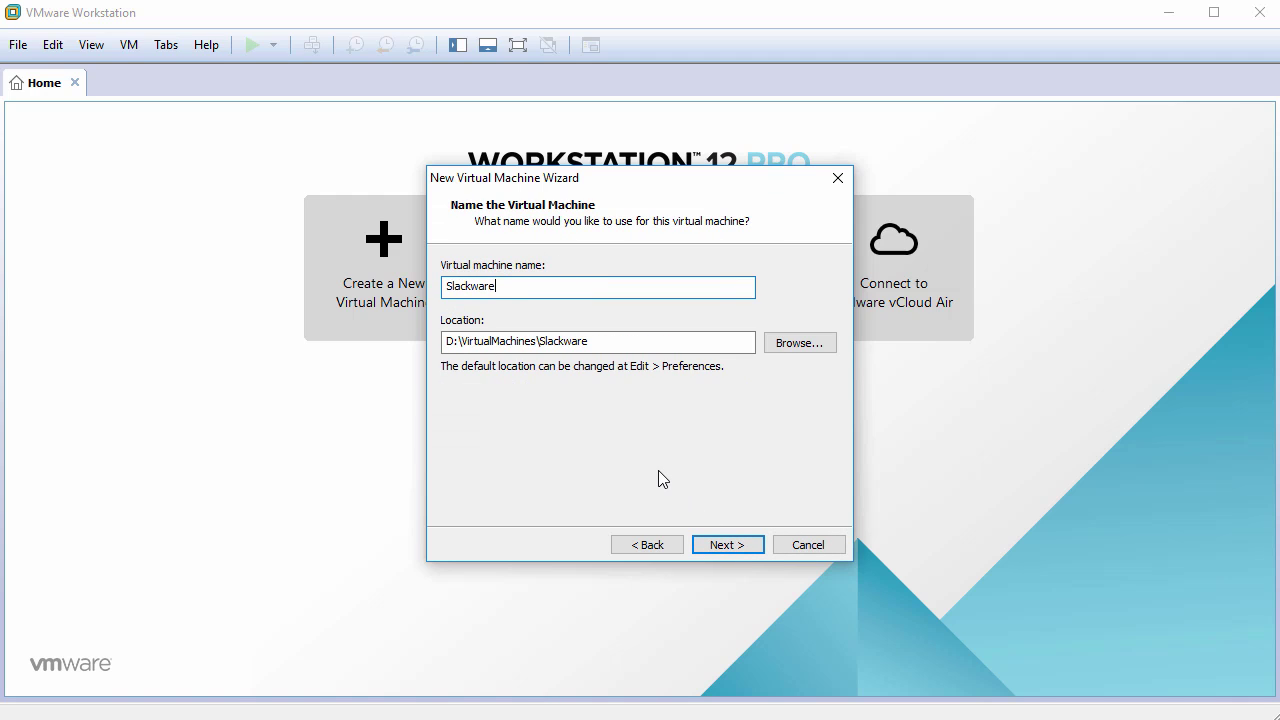
pyautogui.write('14.2')
pyautogui.click(728, 541)
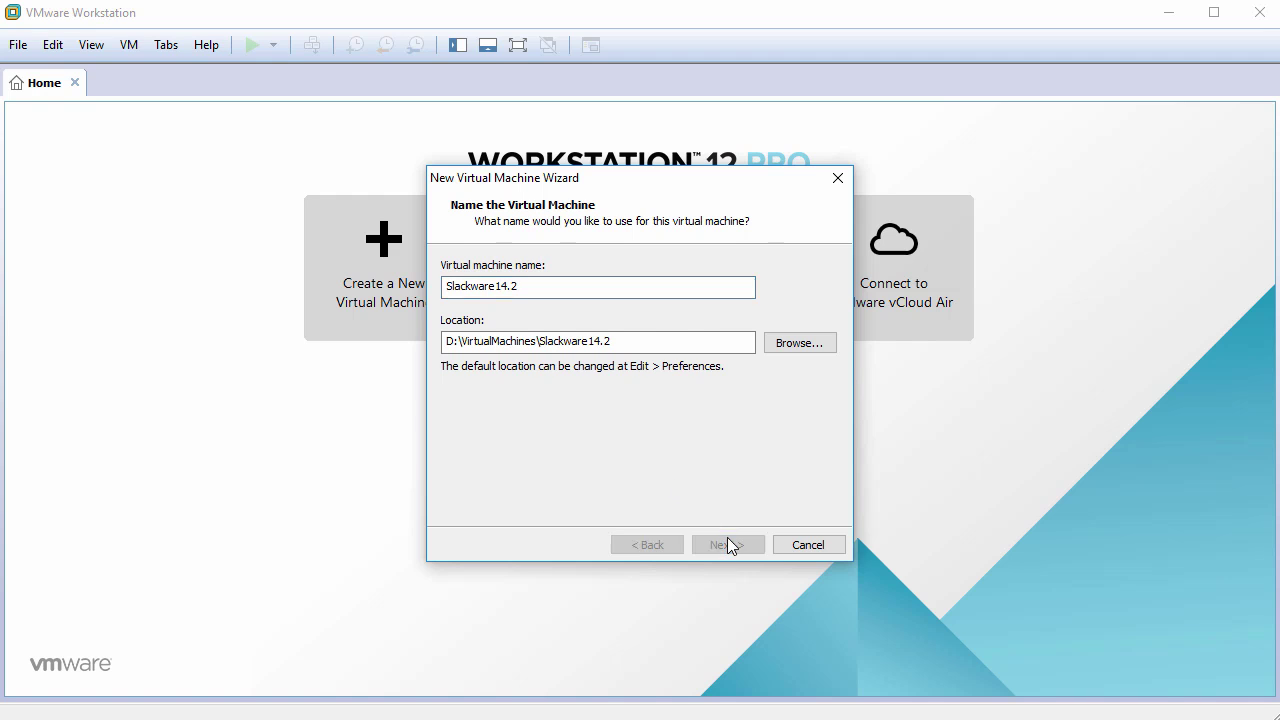
pyautogui.write('60')
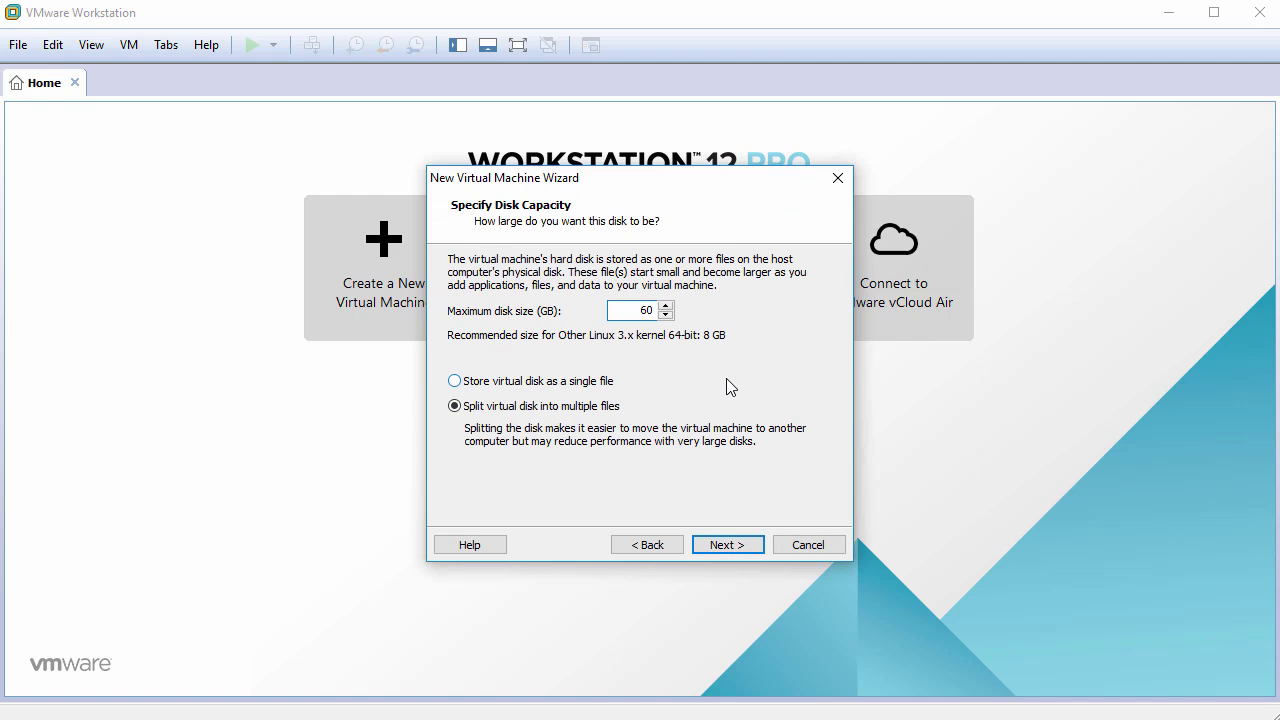
pyautogui.click(557, 381)
pyautogui.click(737, 548)
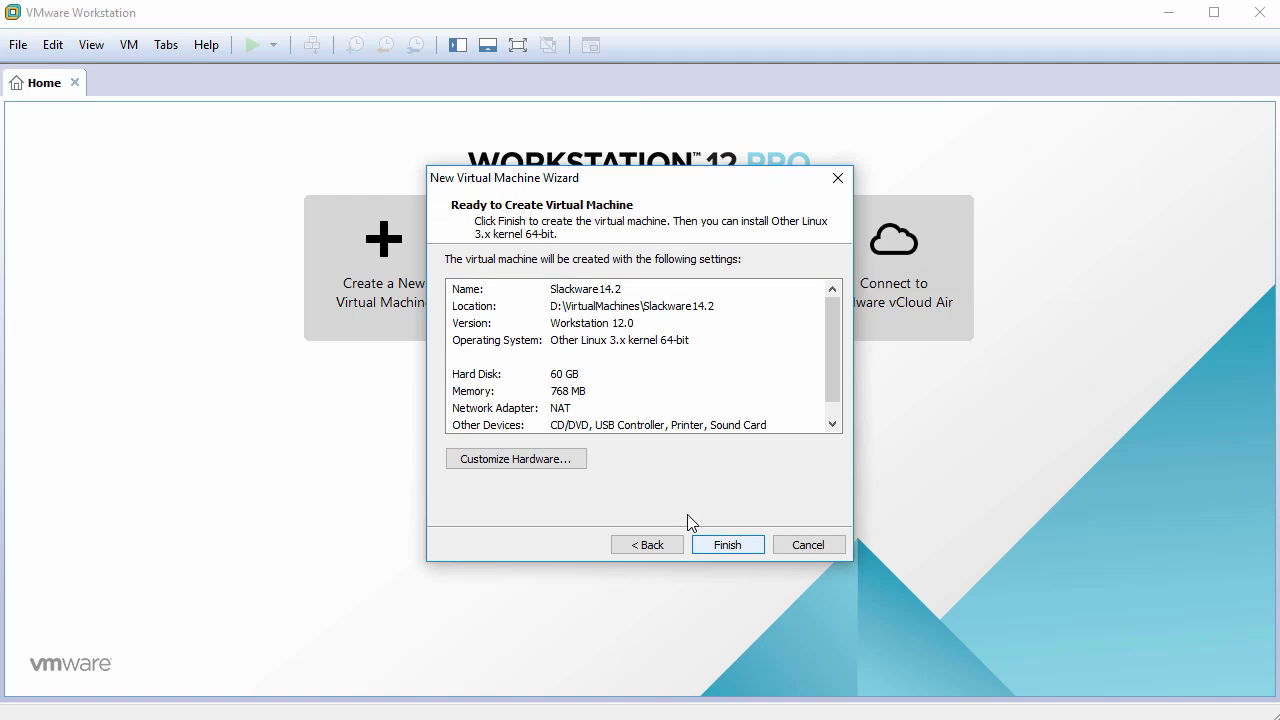
pyautogui.click(529, 459)
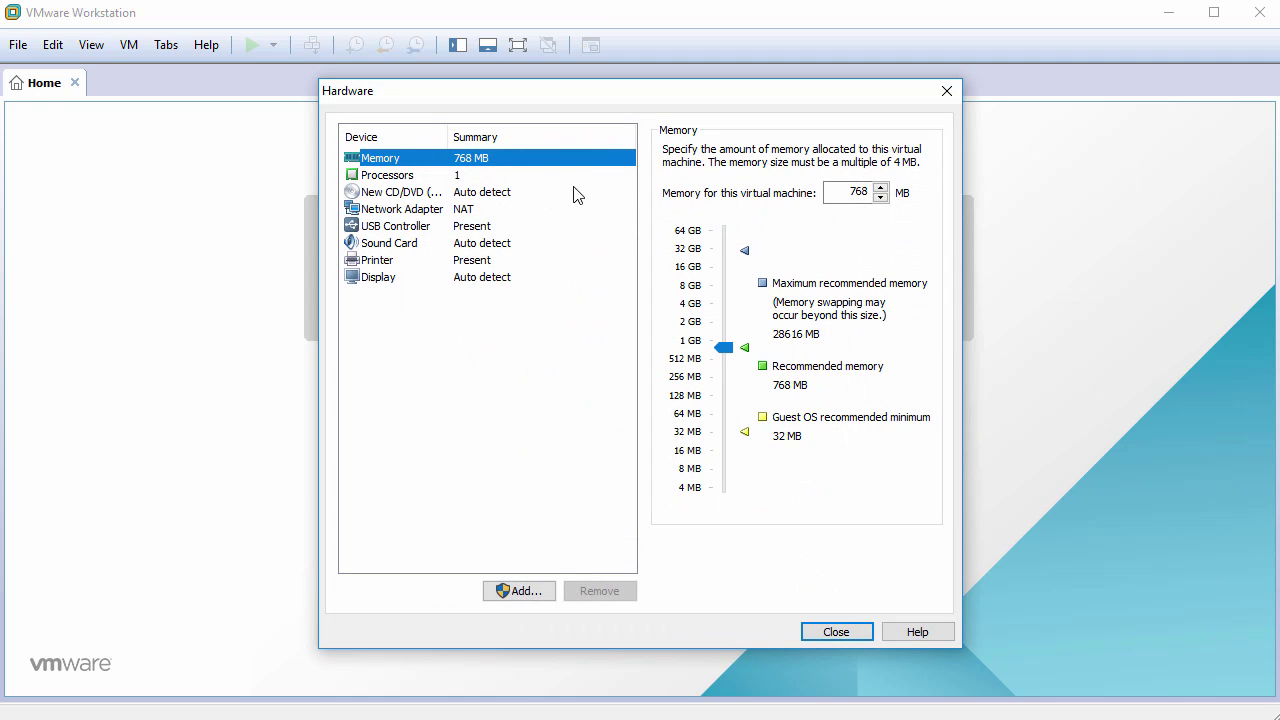
# Set the VM memory to 1024 MB and the processor to 2 cores.
pyautogui.doubleClick(852, 192)
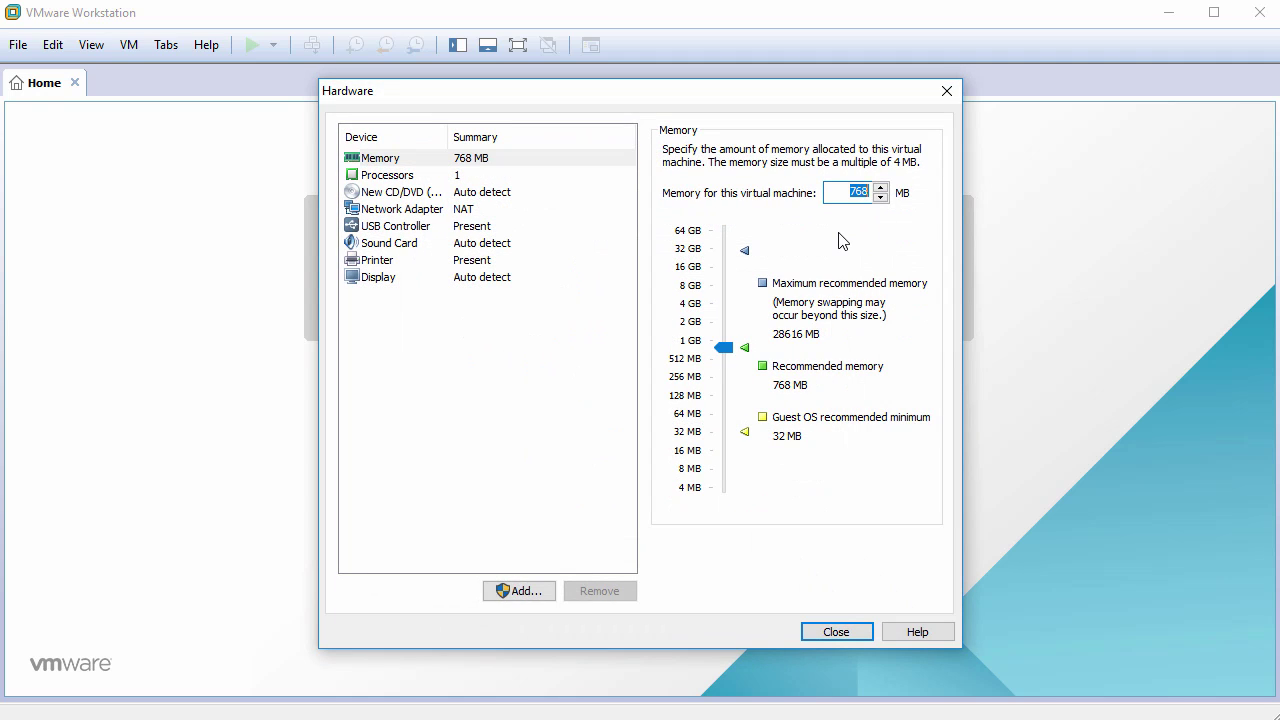
pyautogui.write('1024')
pyautogui.click(420, 177)
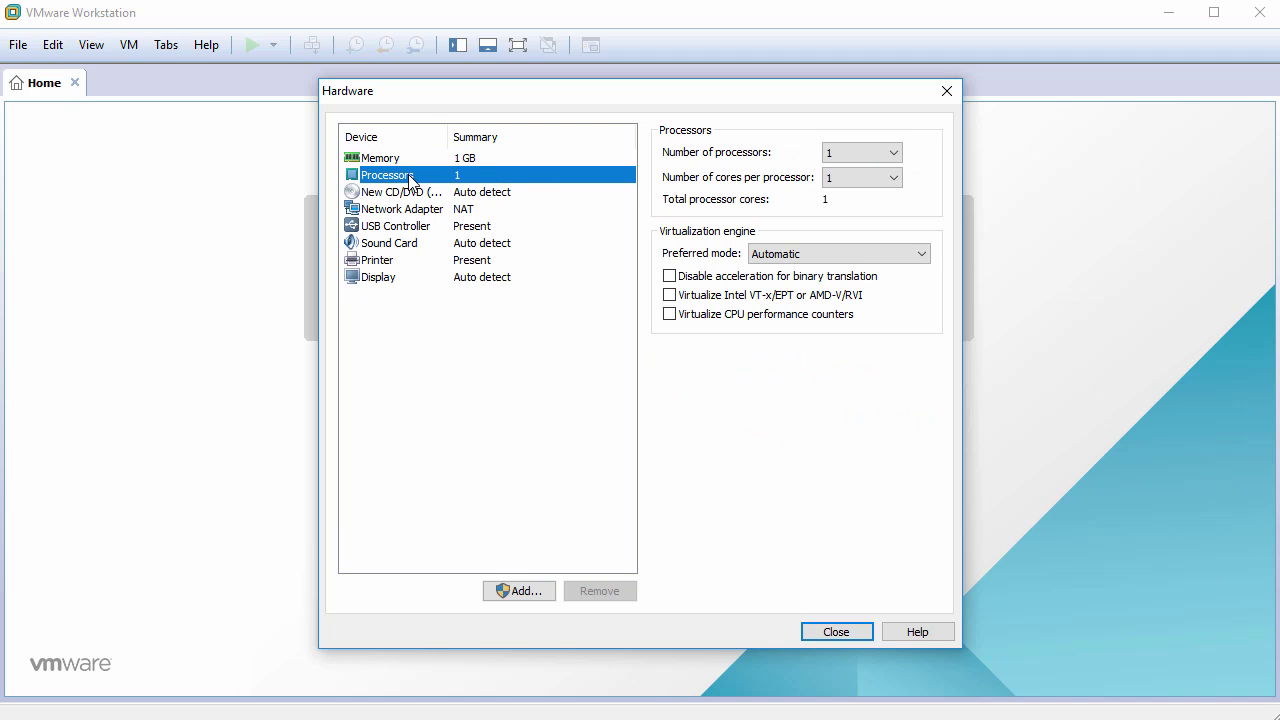
pyautogui.click(857, 178)
pyautogui.click(852, 207)
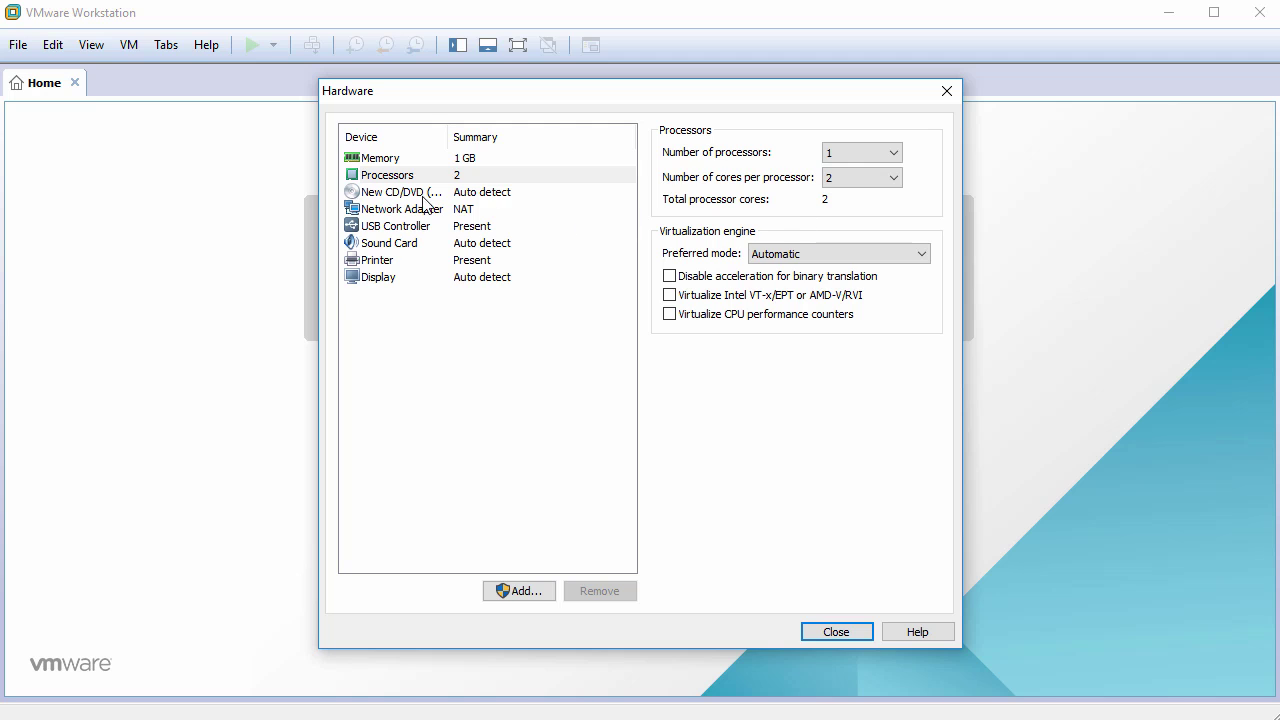
# Point the virtual CD/DVD drive at the slackware64-14.2-install-dvd.iso image file.
pyautogui.click(406, 193)
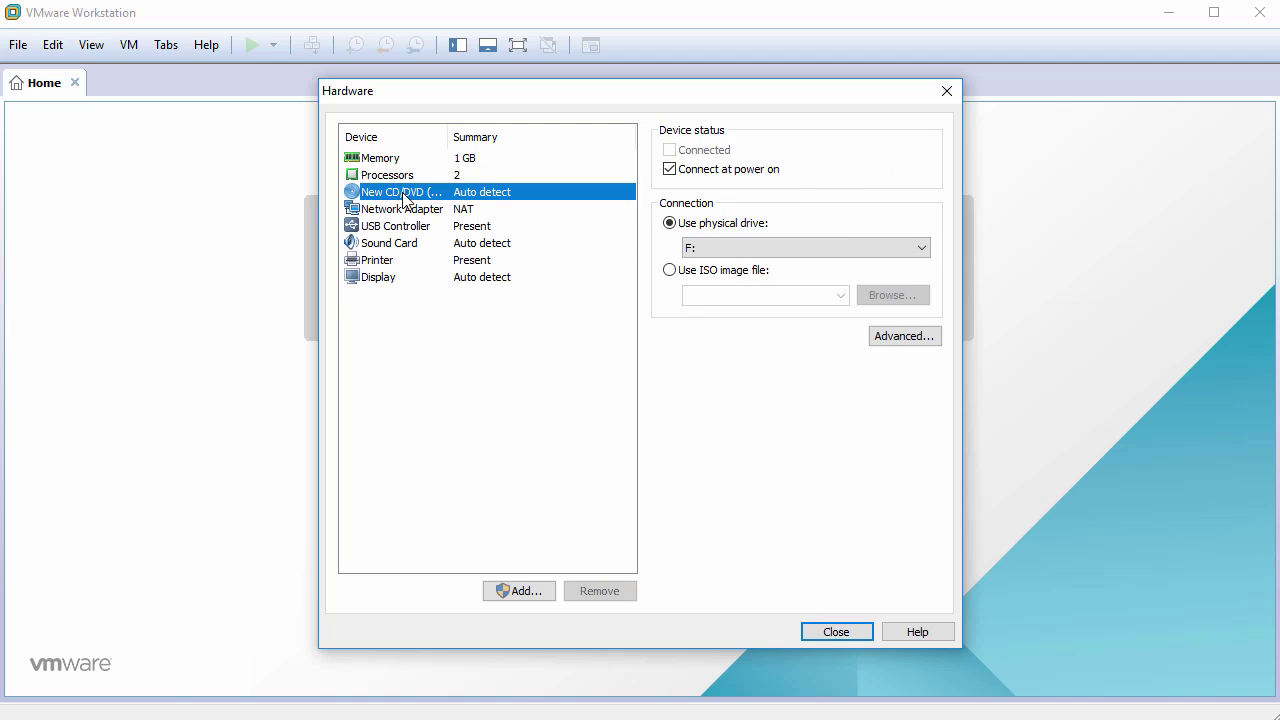
pyautogui.click(670, 270)
pyautogui.click(890, 296)
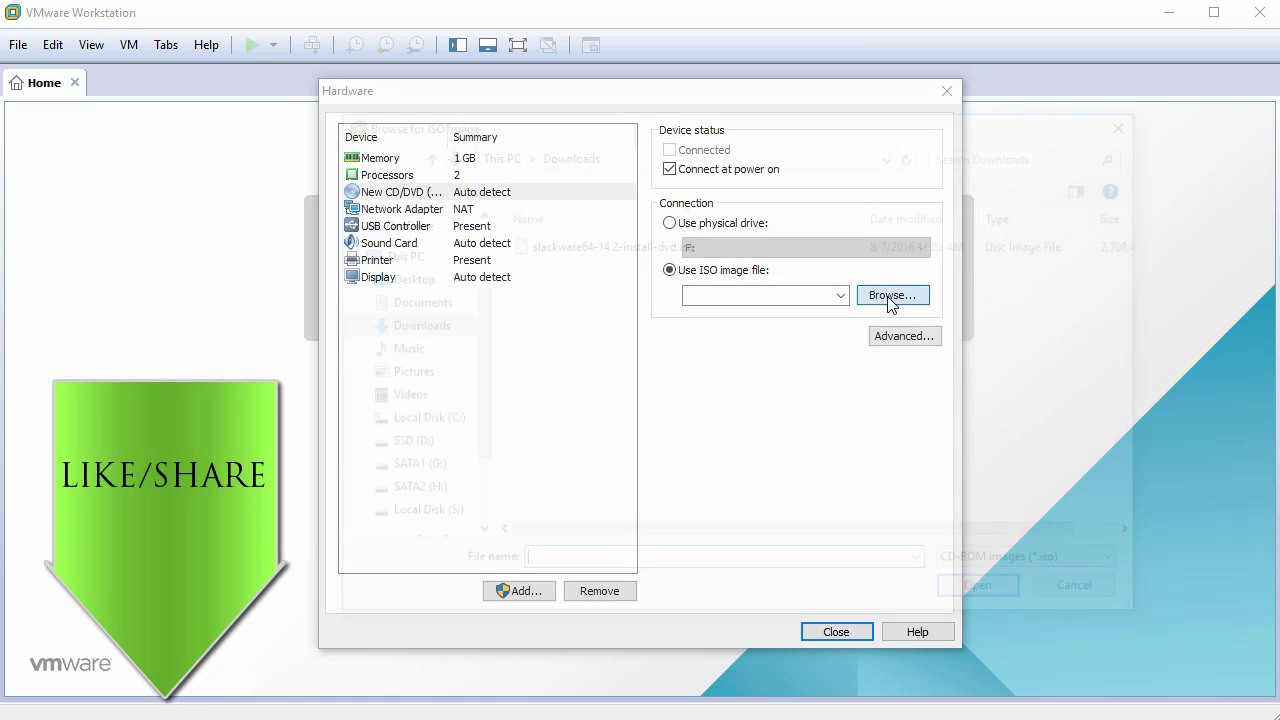
pyautogui.click(632, 248)
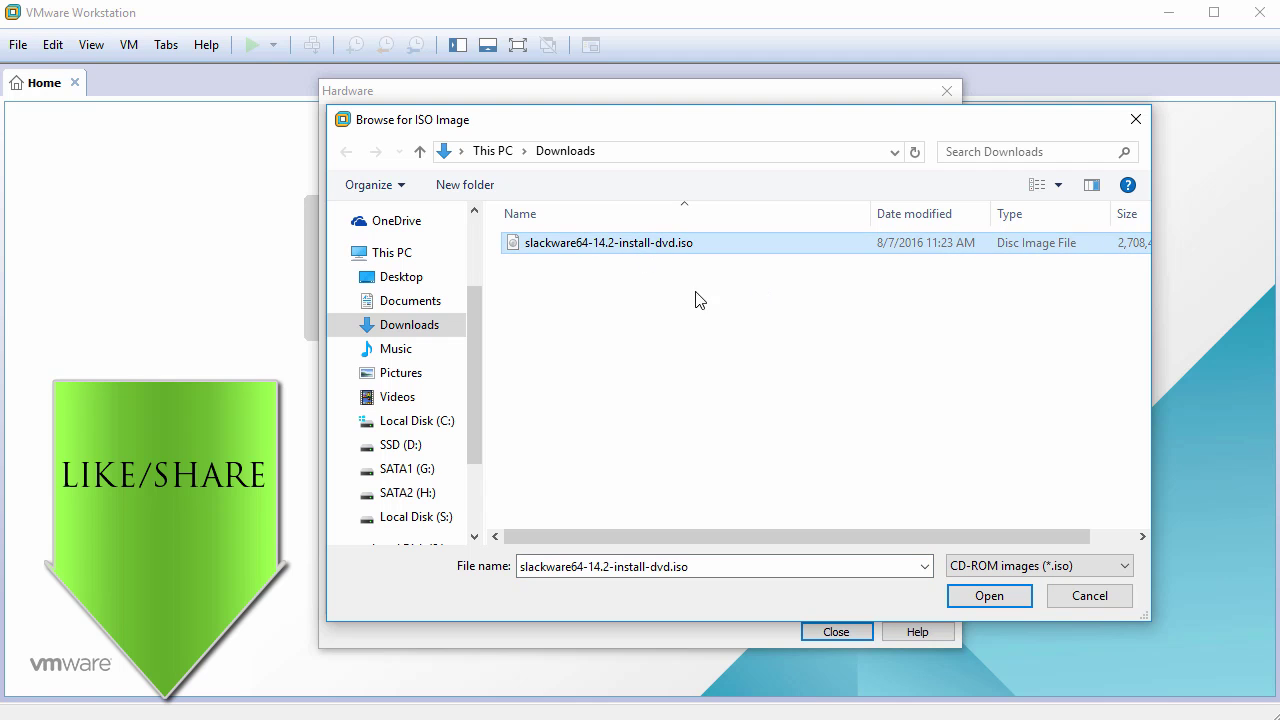
pyautogui.click(987, 597)
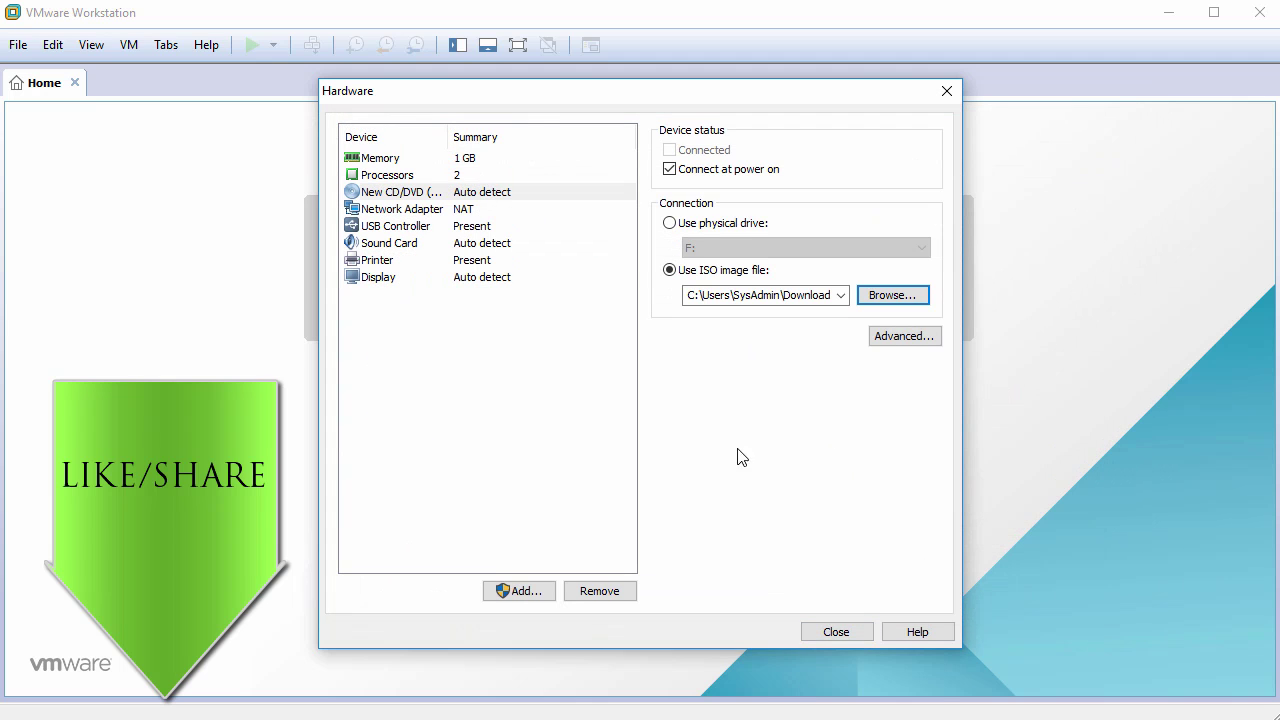
# Remove the USB controller, sound card and printer, then close the hardware settings.
pyautogui.click(400, 228)
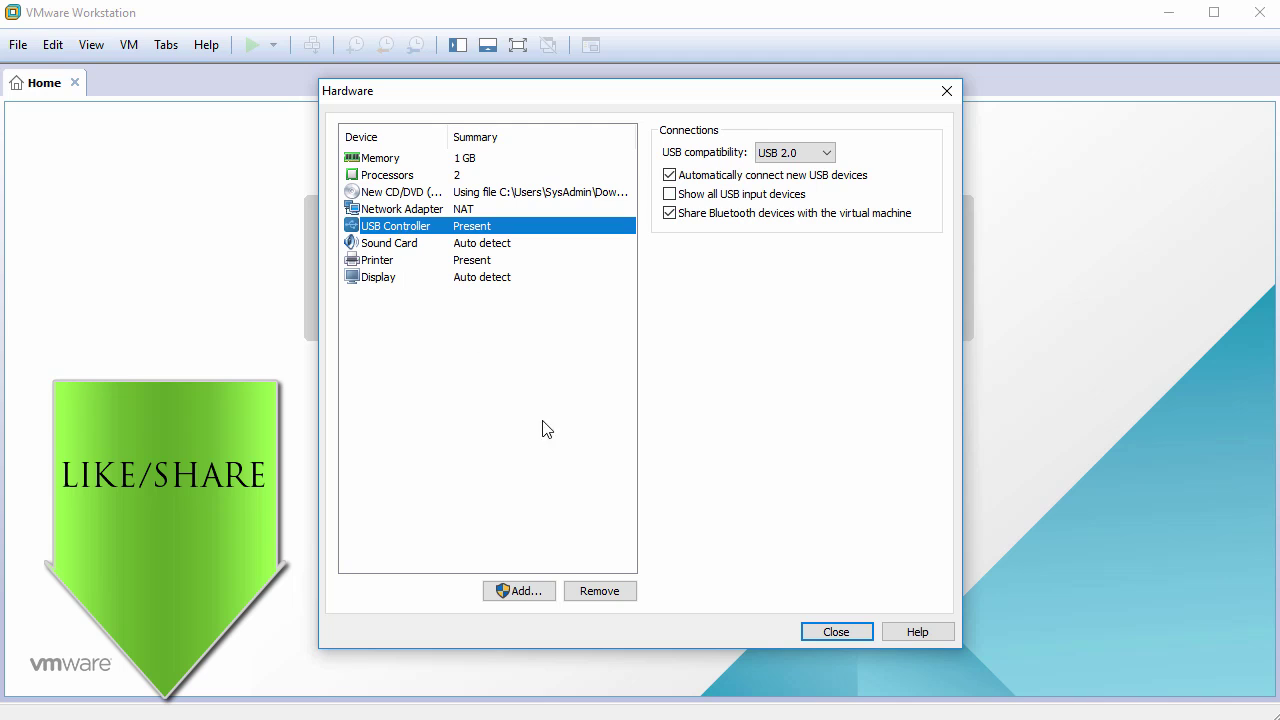
pyautogui.click(601, 589)
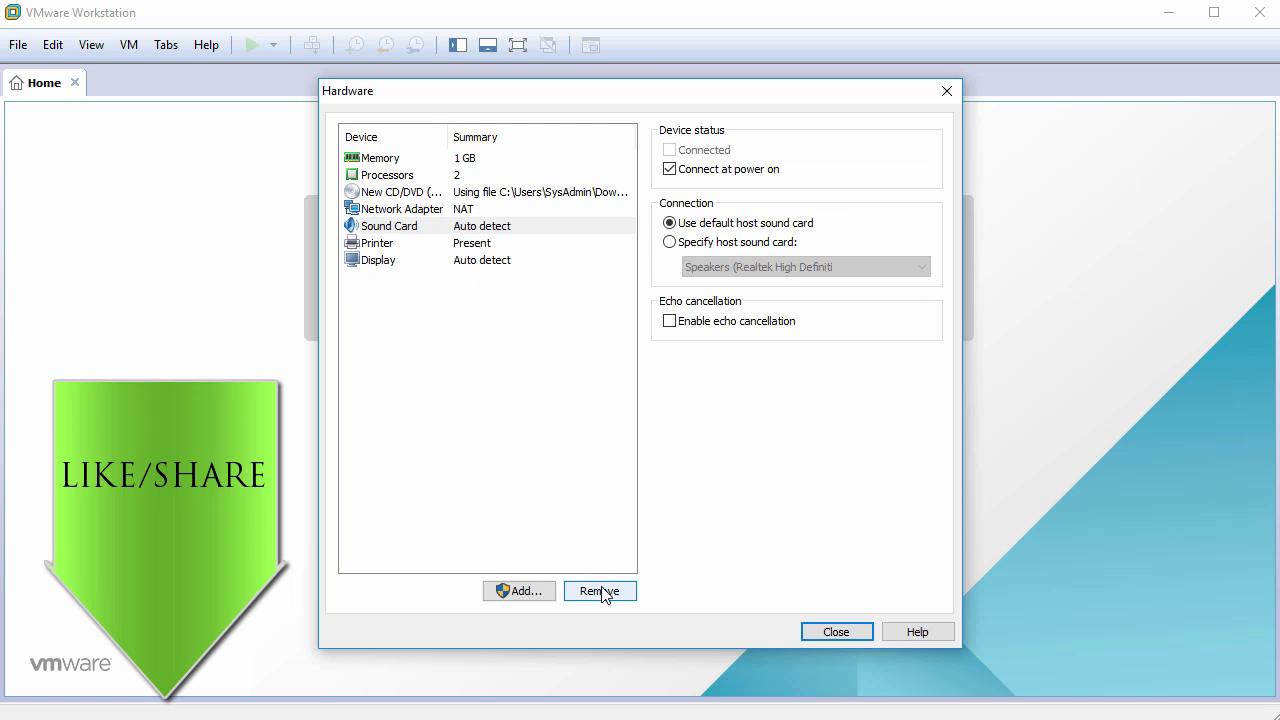
pyautogui.click(601, 588)
pyautogui.click(601, 588)
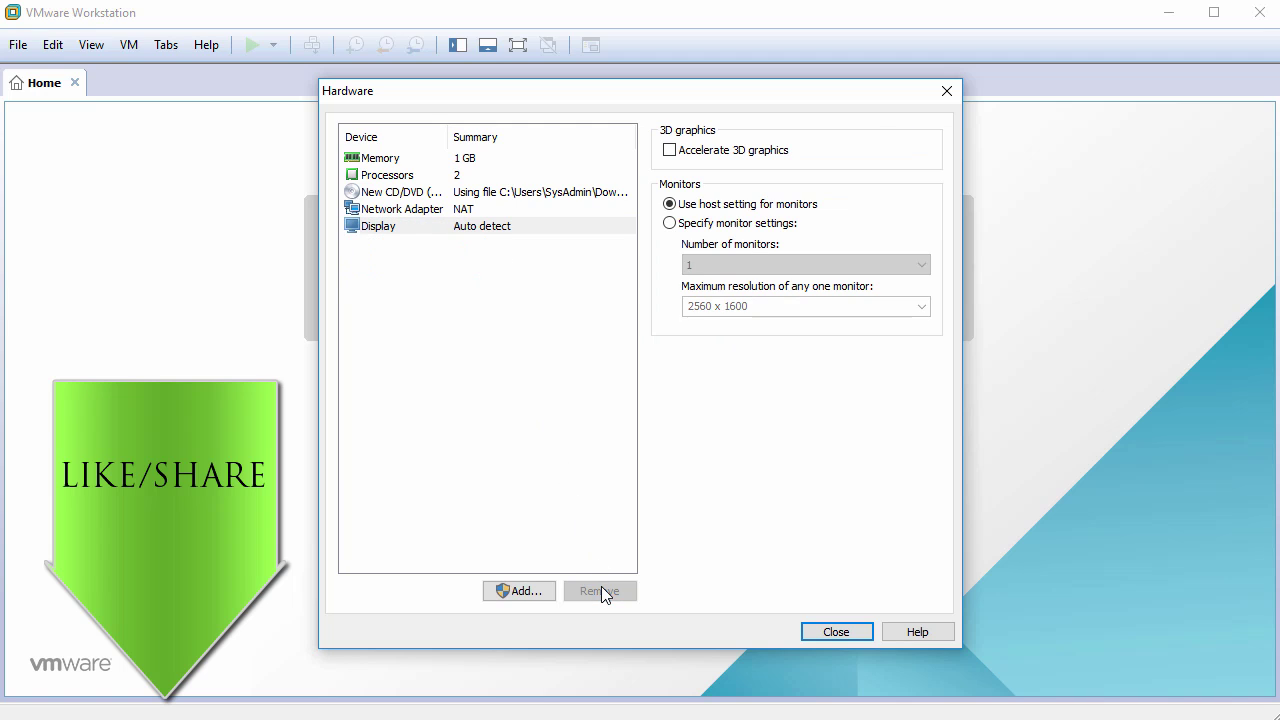
pyautogui.click(577, 406)
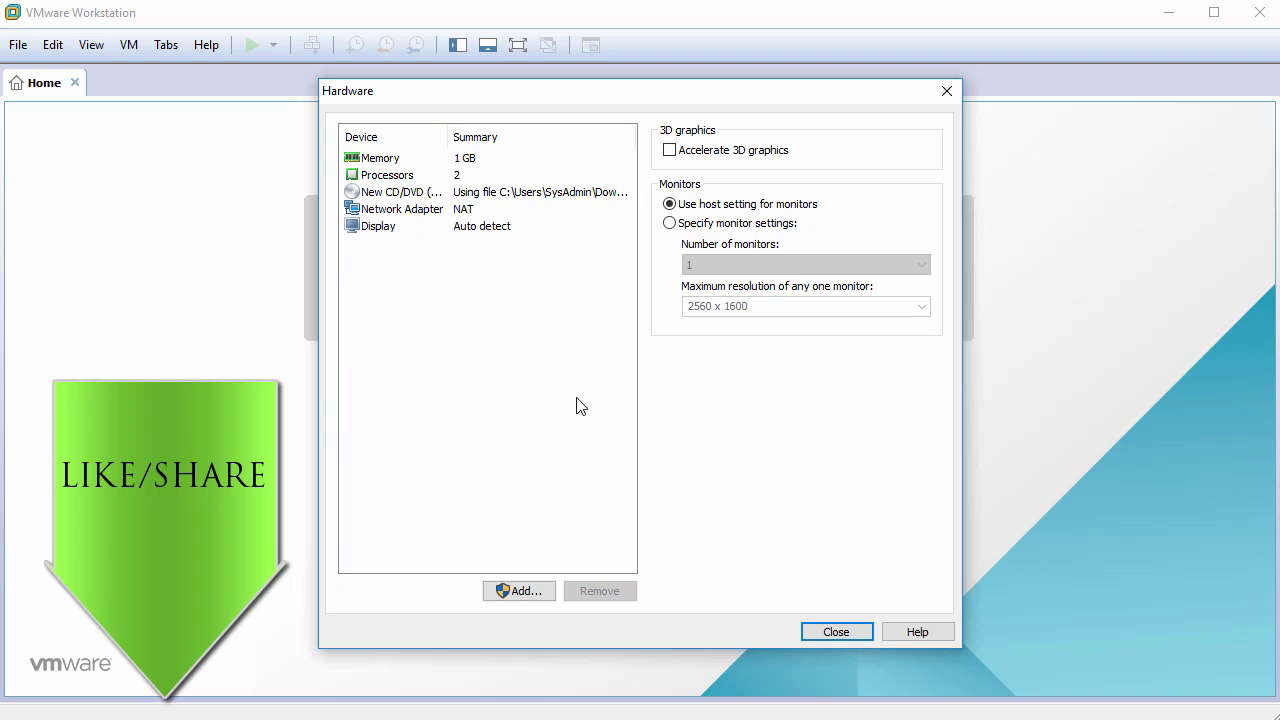
pyautogui.click(828, 631)
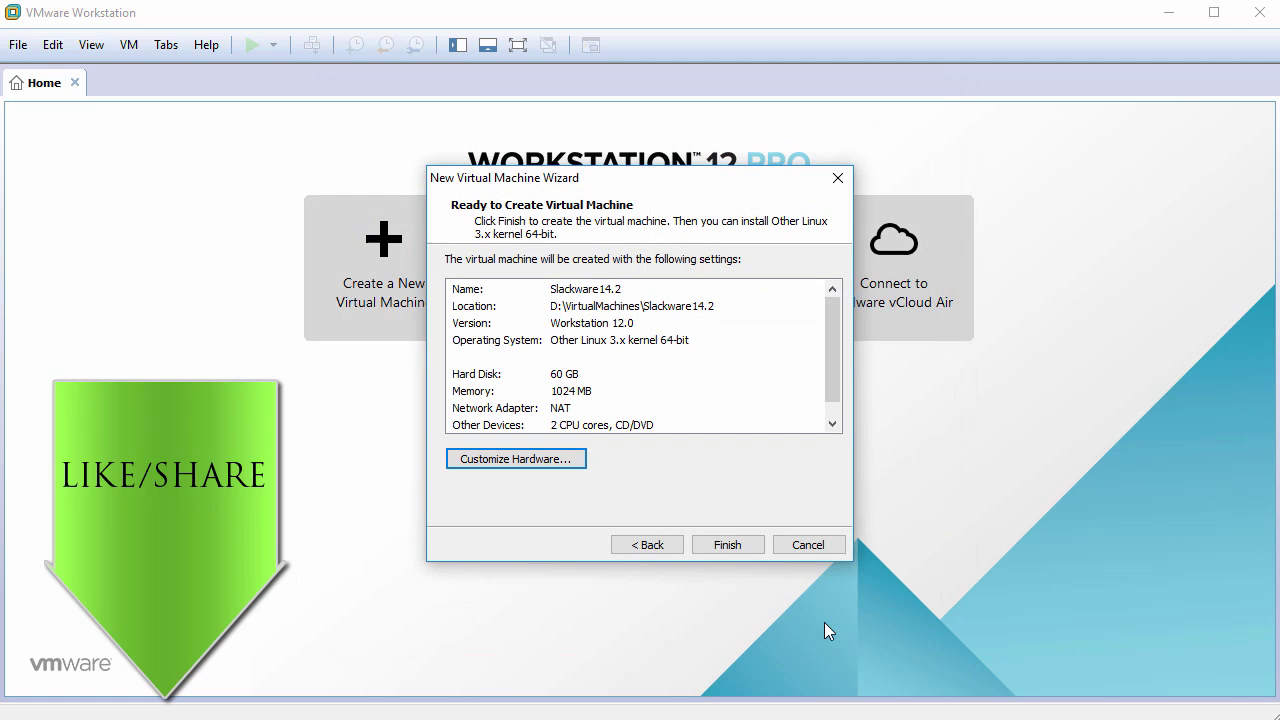
# Create and power on the Slackware14.2 VM, booting the default huge.s kernel.
pyautogui.click(730, 546)
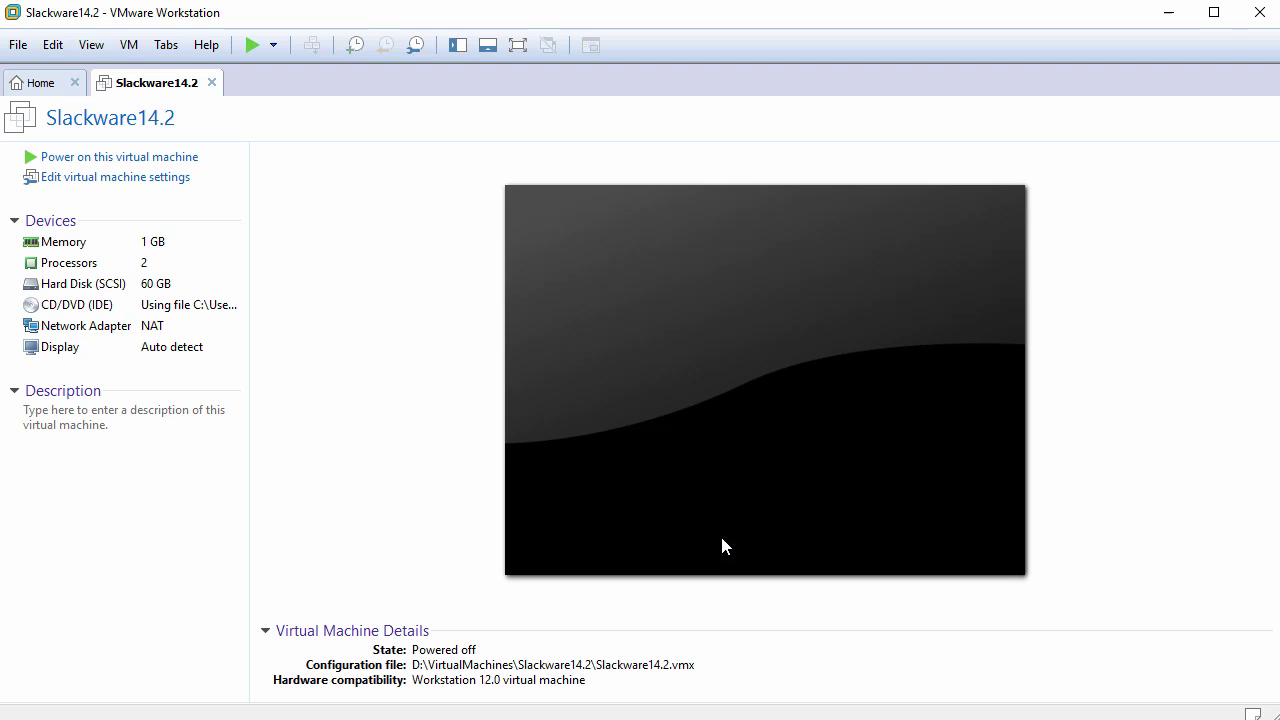
pyautogui.click(158, 160)
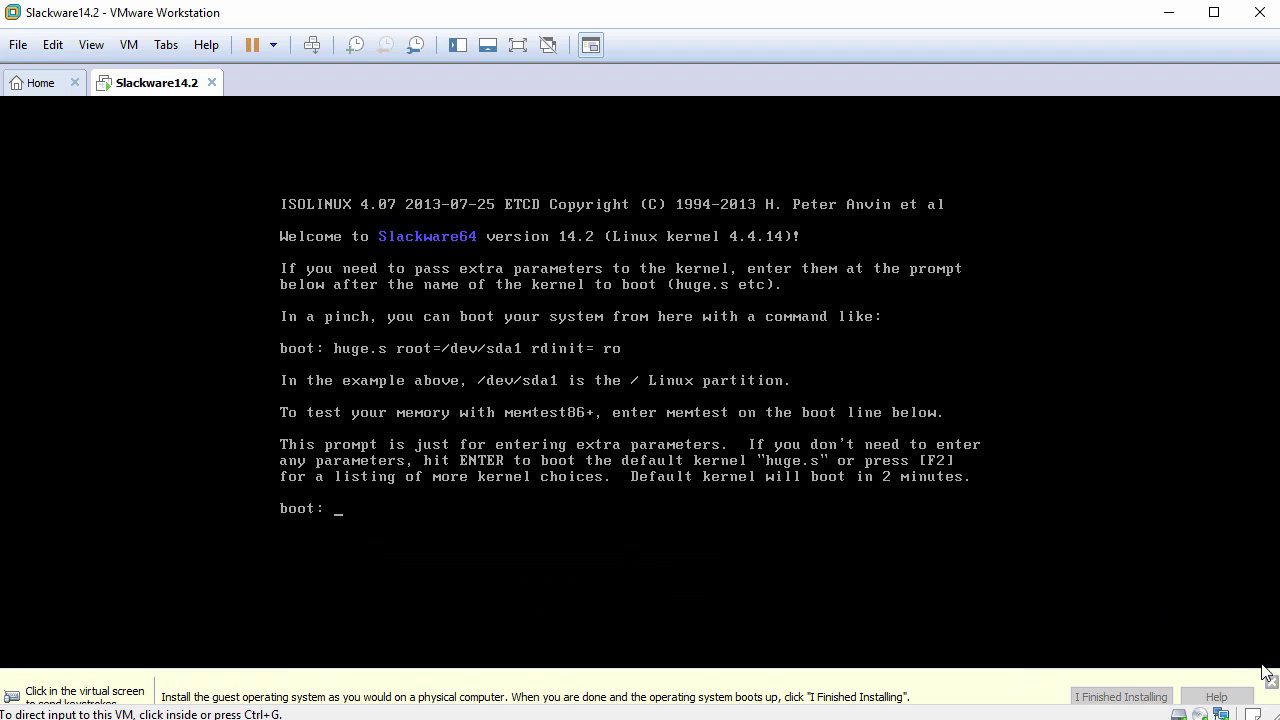
pyautogui.click(808, 491)
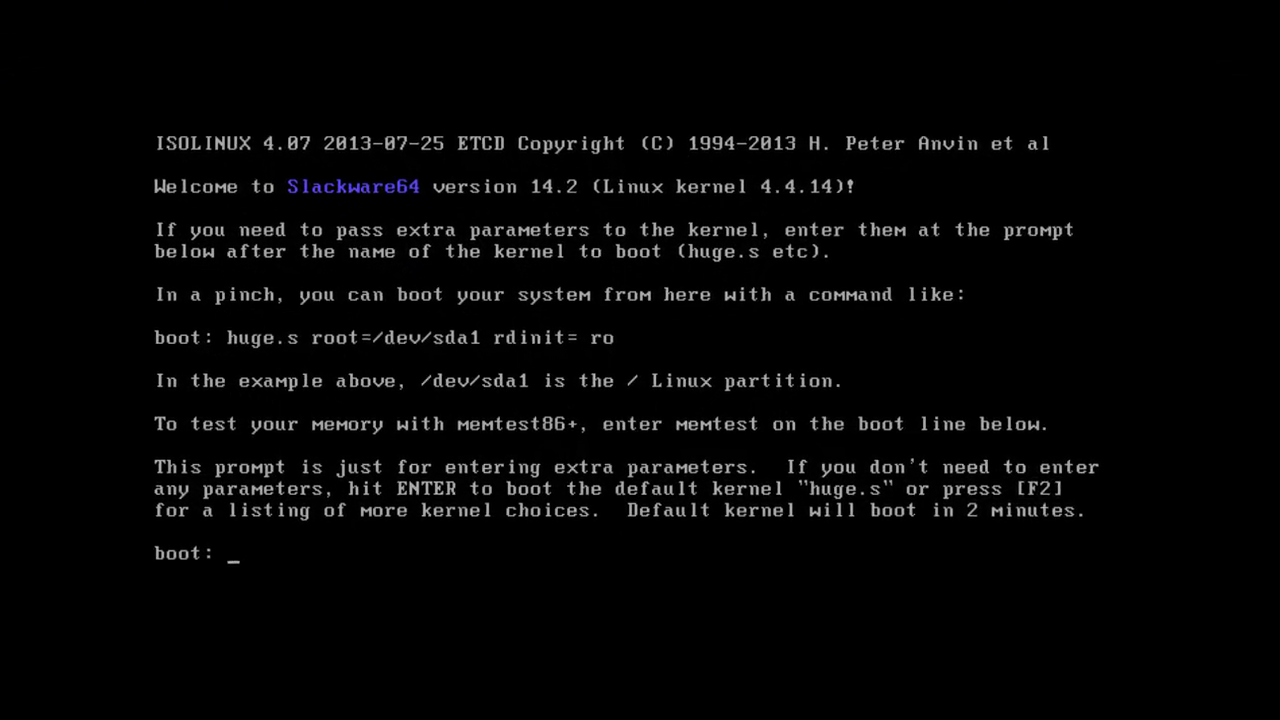
pyautogui.press('Return')
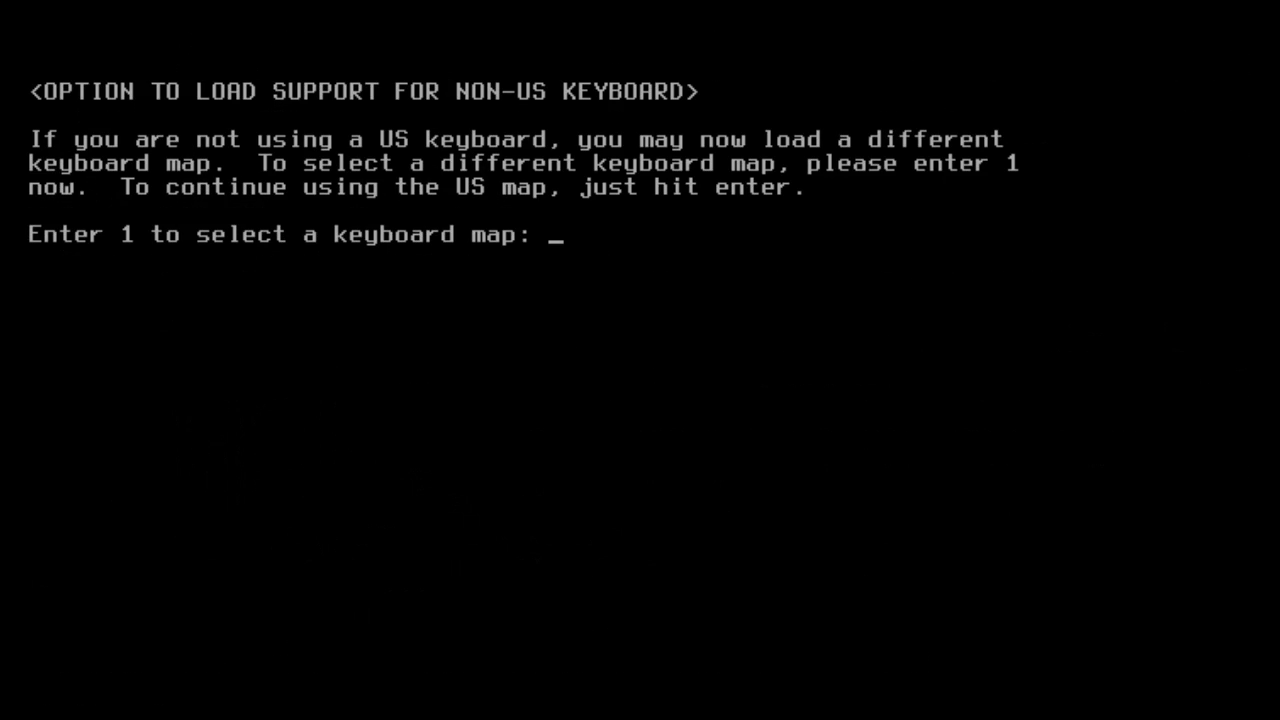
# Select the qwerty/us.map keyboard map, test it, and accept it with option 1.
pyautogui.write('1')
pyautogui.press('Return')
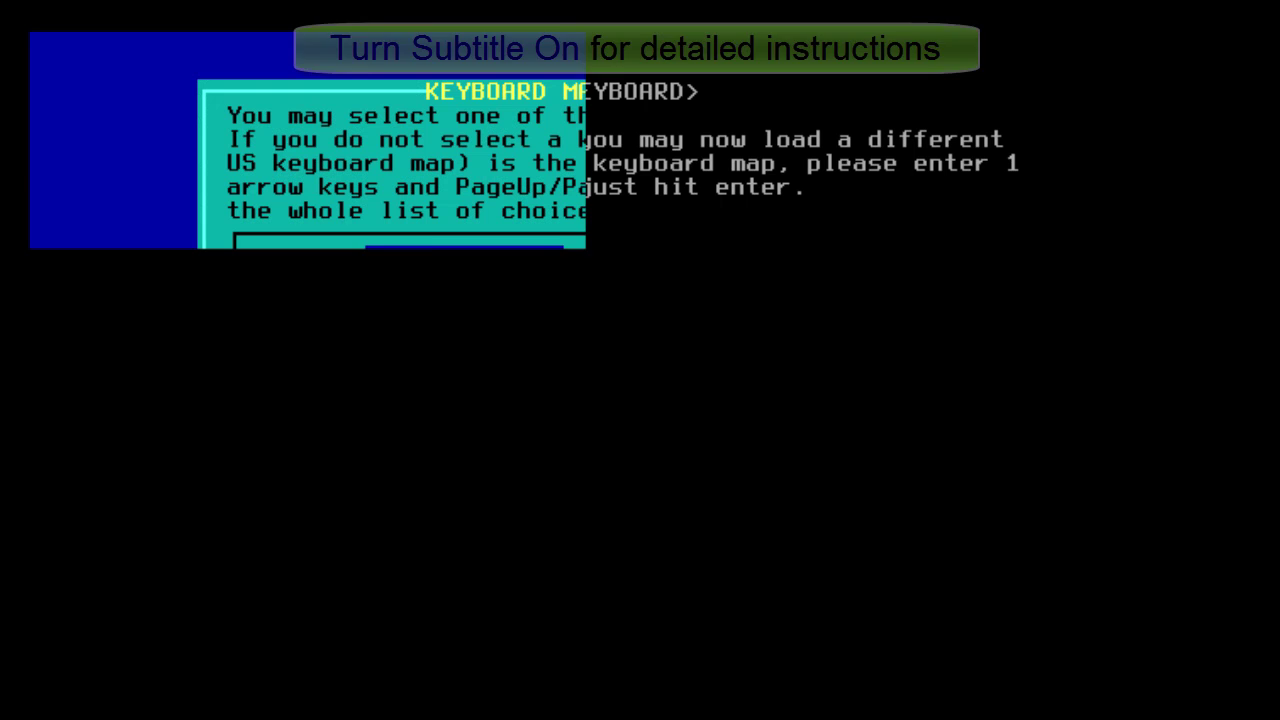
pyautogui.press('Down')
pyautogui.press('Down')
pyautogui.press('Down')
pyautogui.press('Down')
pyautogui.press('Down')
pyautogui.press('Down')
pyautogui.press('Down')
pyautogui.press('Down')
pyautogui.press('Down')
pyautogui.press('Down')
pyautogui.press('Down')
pyautogui.press('Down')
pyautogui.press('Down')
pyautogui.press('Down')
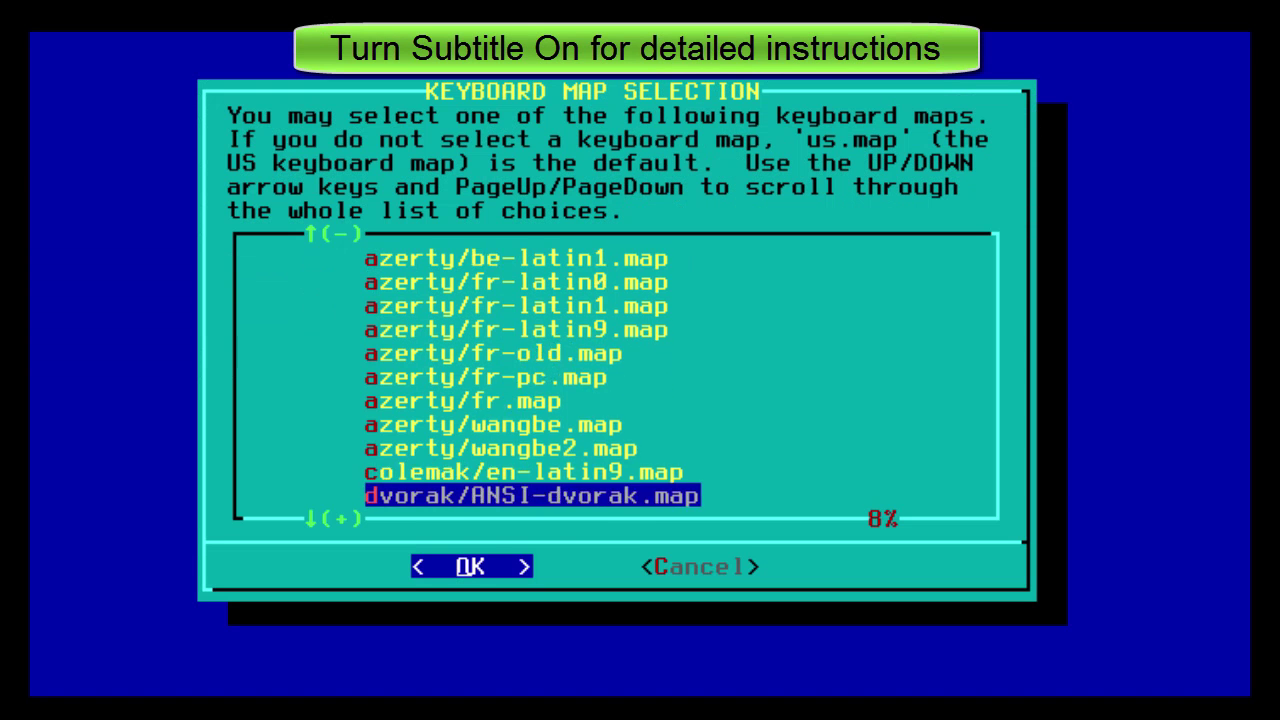
pyautogui.press('Up')
pyautogui.press('Up')
pyautogui.press('Up')
pyautogui.press('Up')
pyautogui.press('Up')
pyautogui.press('Up')
pyautogui.press('Up')
pyautogui.press('Up')
pyautogui.press('Up')
pyautogui.press('Up')
pyautogui.press('Up')
pyautogui.press('Up')
pyautogui.press('Up')
pyautogui.press('Up')
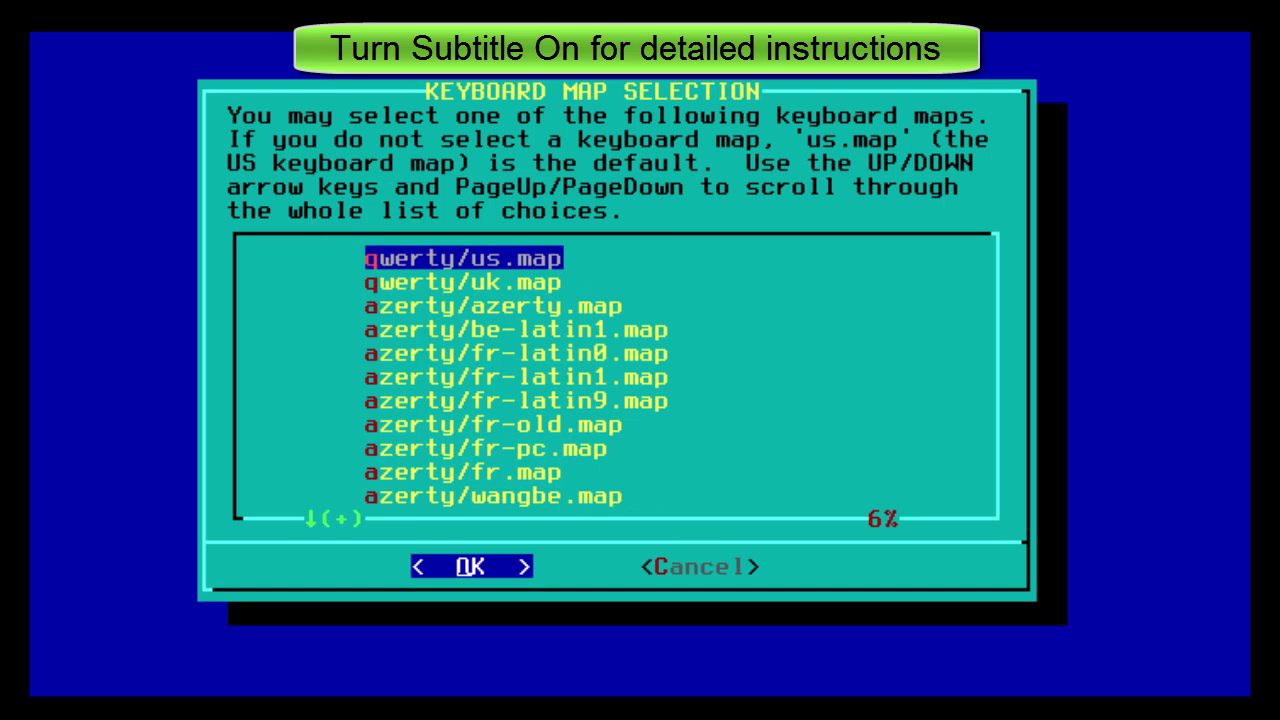
pyautogui.press('Return')
pyautogui.write('t')
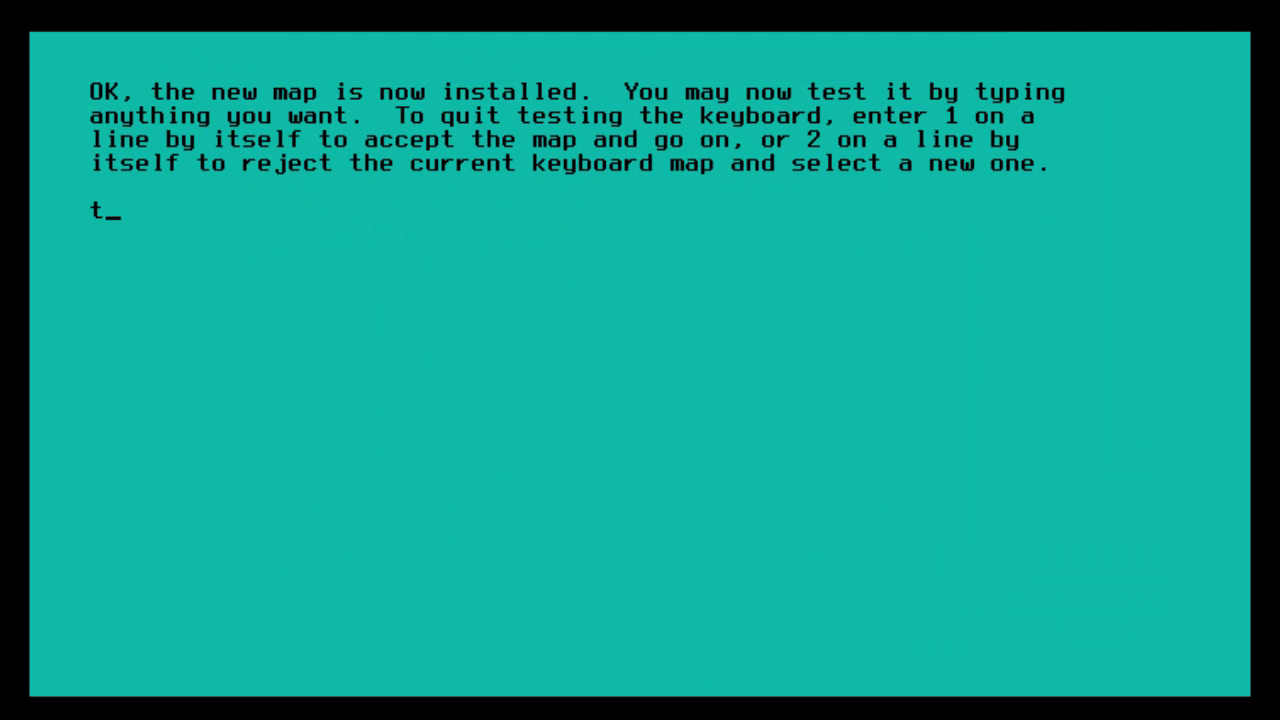
pyautogui.write('est')
pyautogui.press('BackSpace')
pyautogui.press('BackSpace')
pyautogui.press('BackSpace')
pyautogui.press('BackSpace')
pyautogui.write('1')
pyautogui.press('Return')
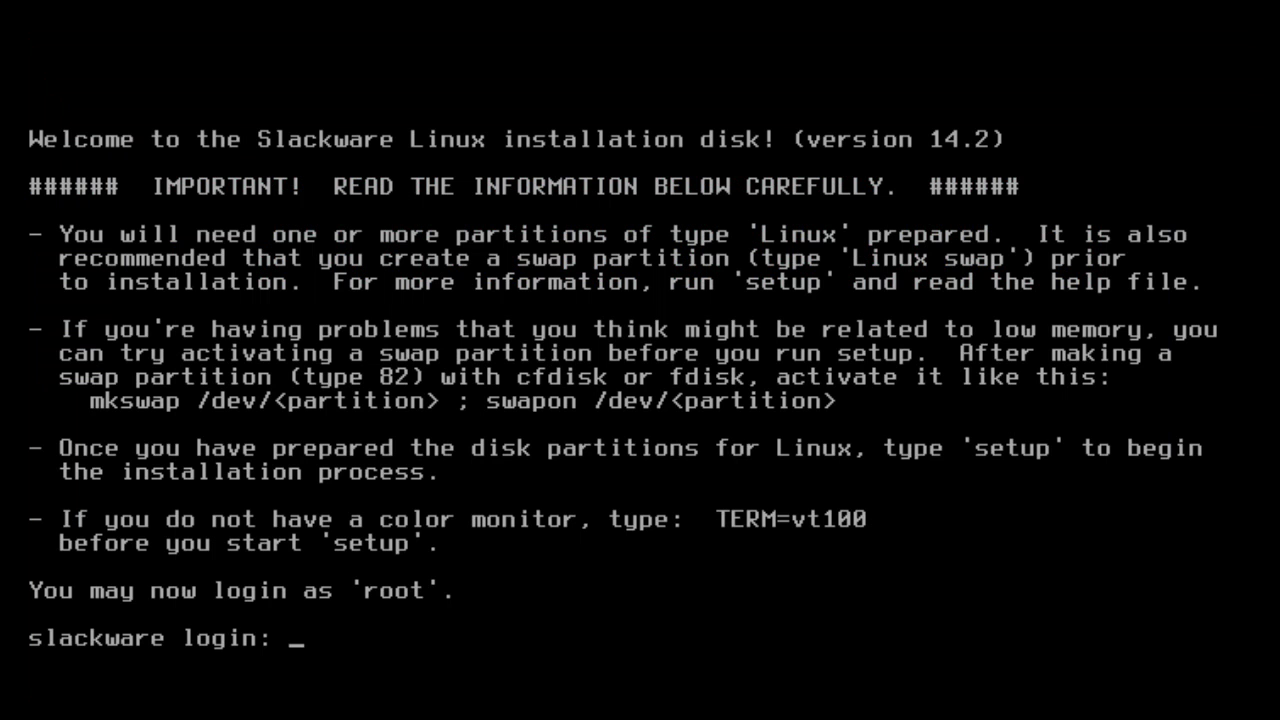
# Log into the installer as root and enter cfdisk at the shell prompt.
pyautogui.write('root')
pyautogui.press('Return')
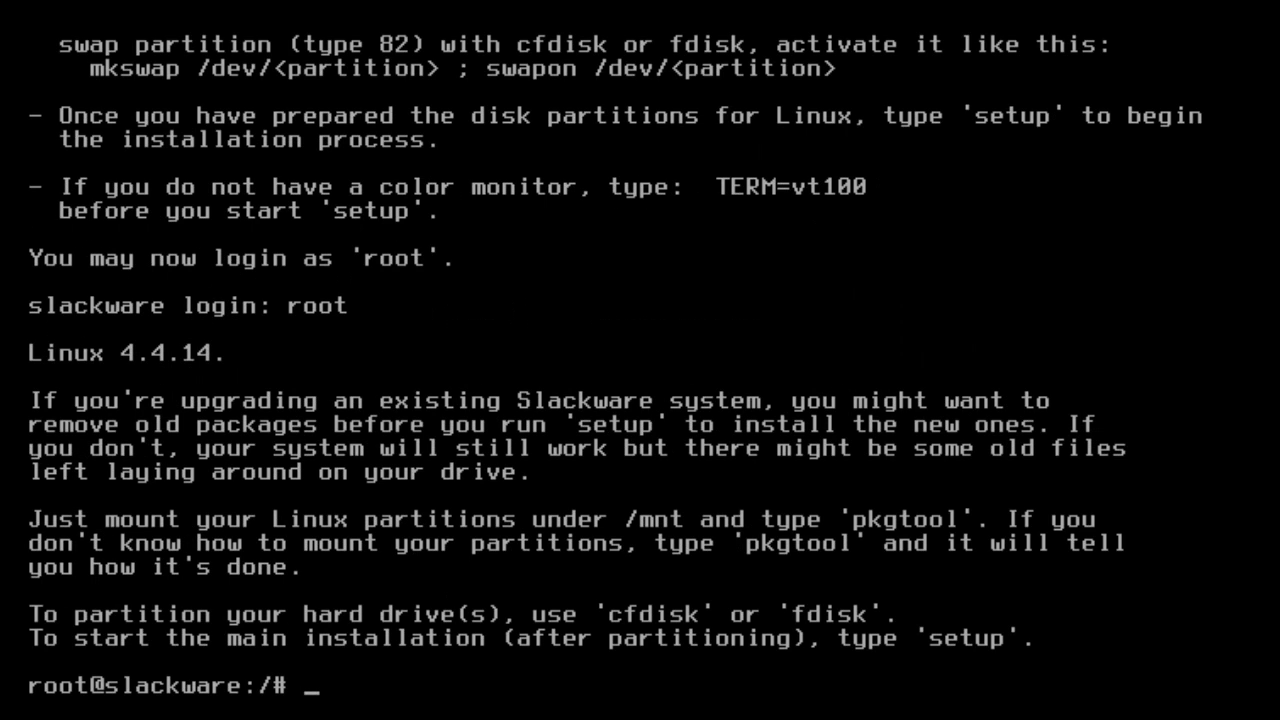
pyautogui.press('Return')
pyautogui.write('cfdisk')
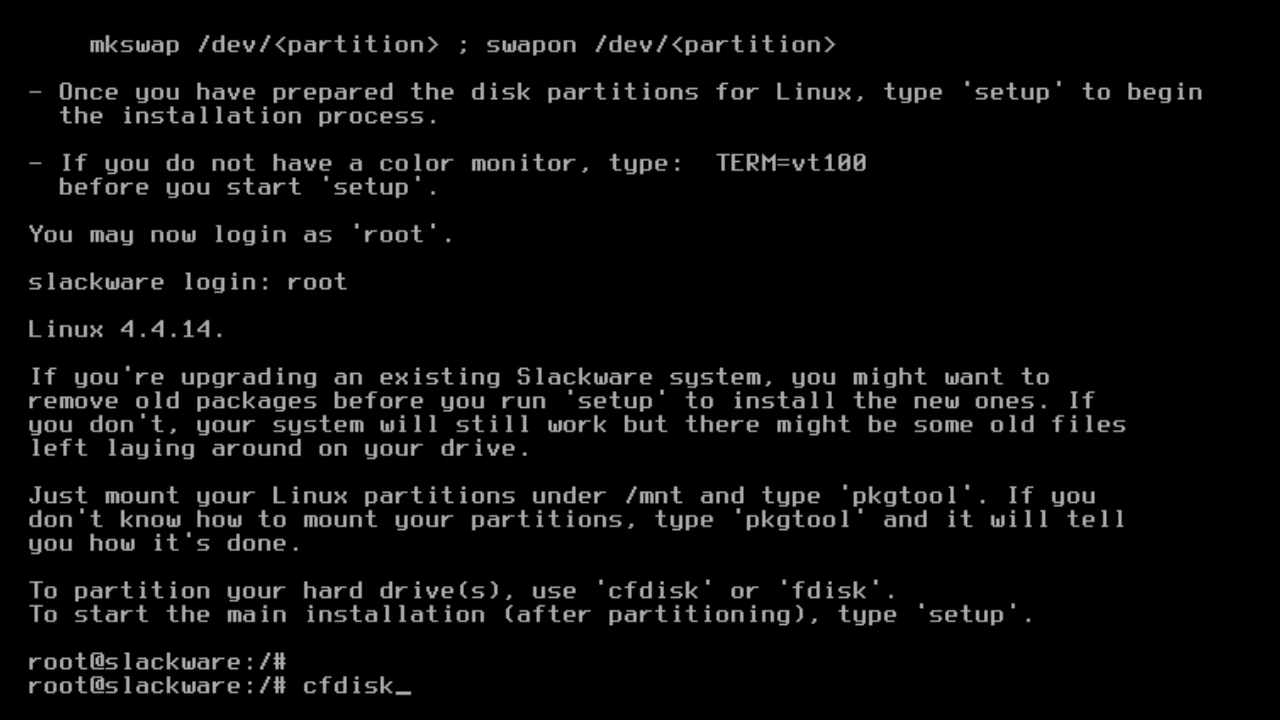
# Give the disk a dos label and create a 2G primary partition /dev/sda1.
pyautogui.press('Return')
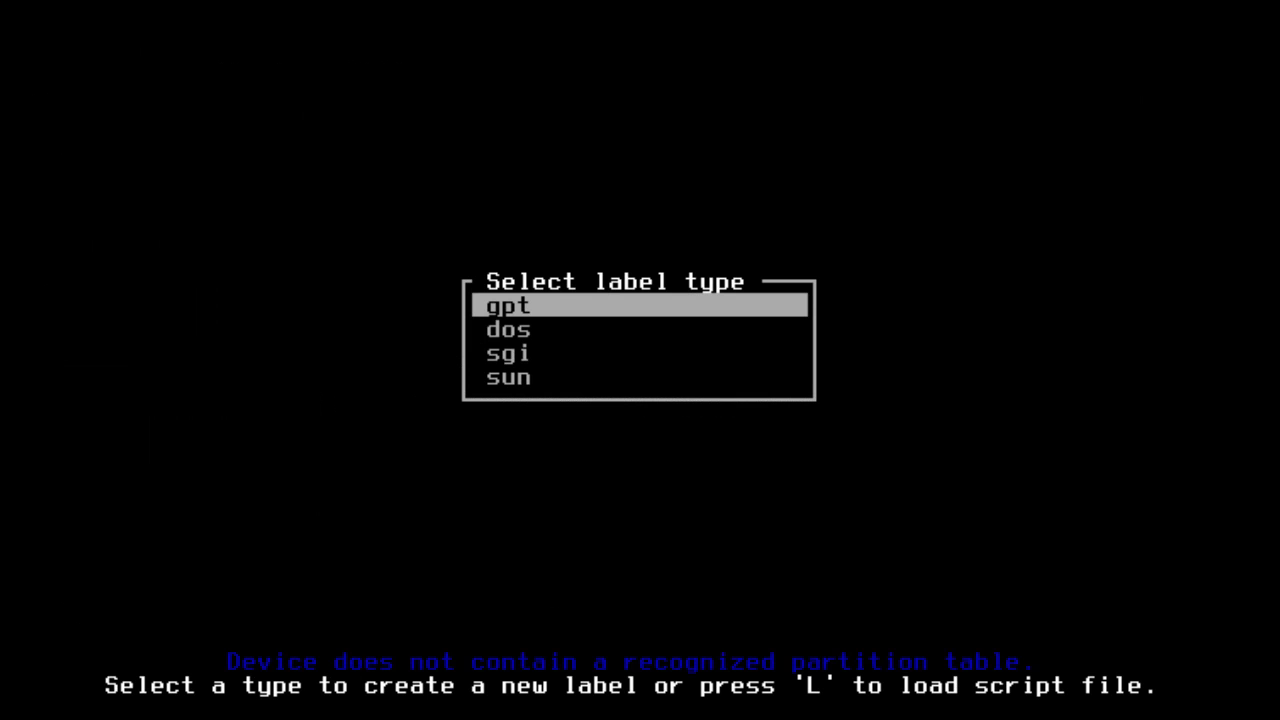
pyautogui.press('Down')
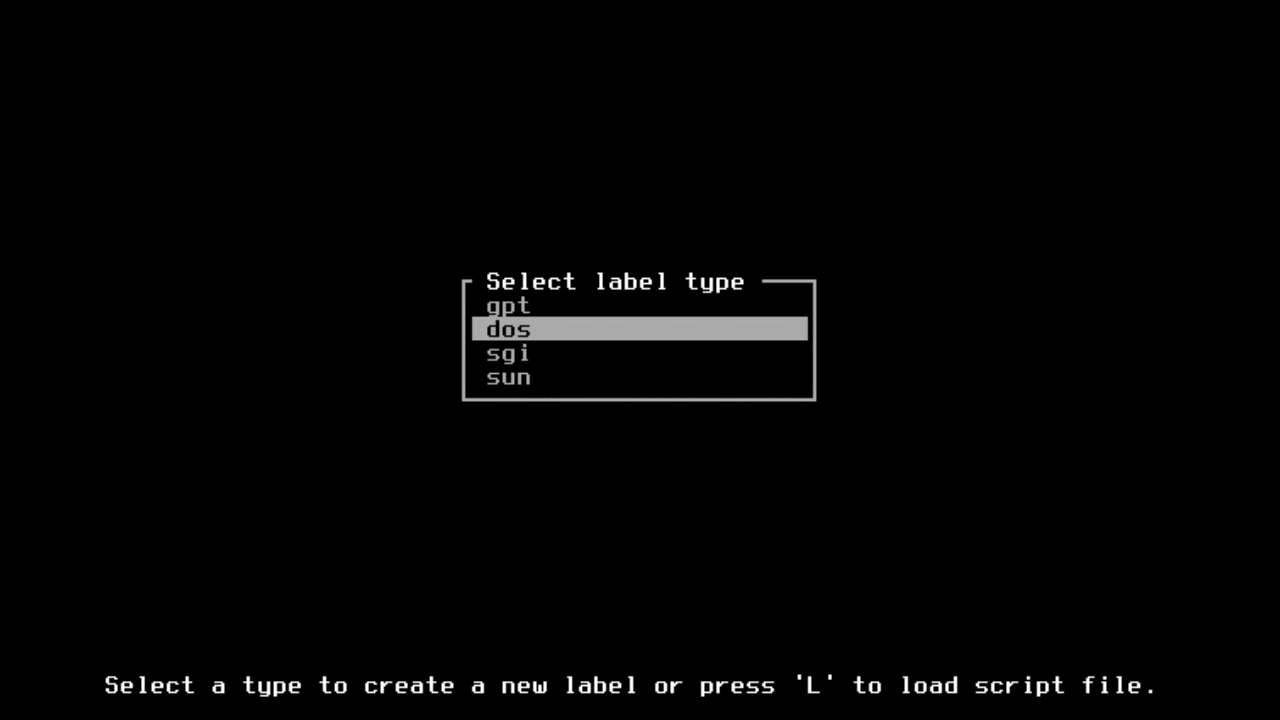
pyautogui.press('Return')
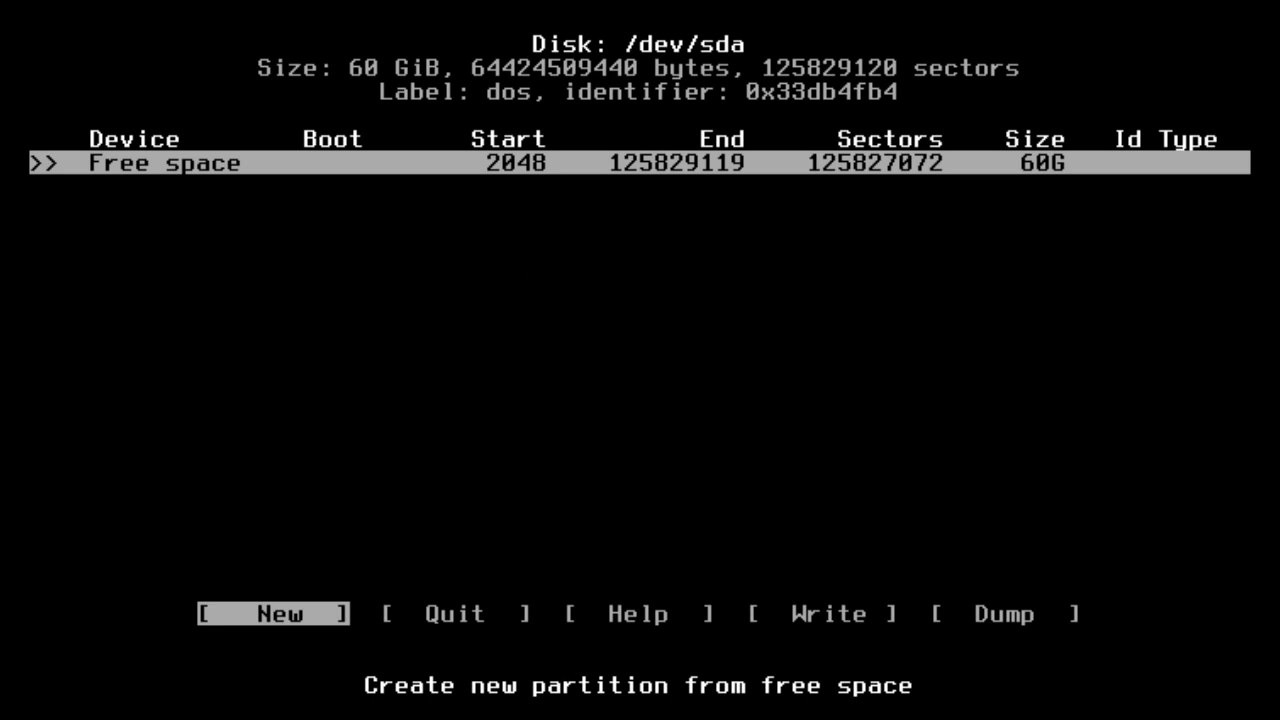
pyautogui.press('Return')
pyautogui.press('BackSpace')
pyautogui.press('BackSpace')
pyautogui.press('BackSpace')
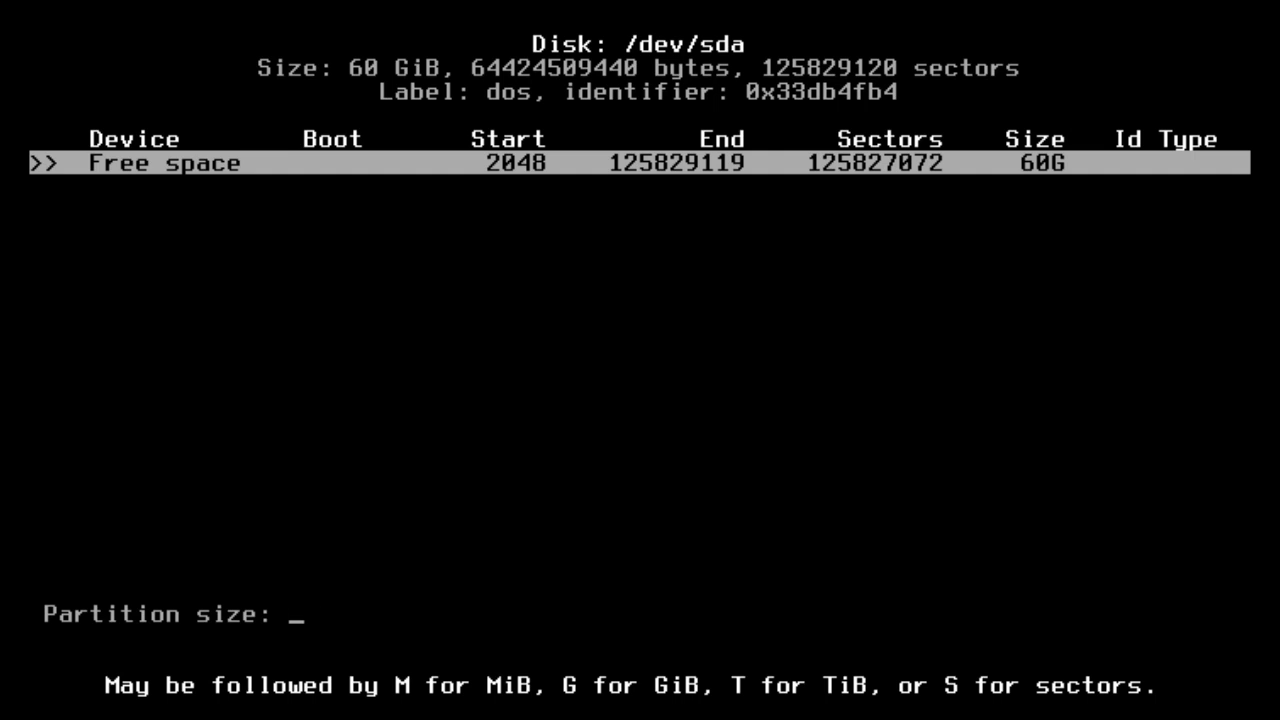
pyautogui.write('2G')
pyautogui.press('Return')
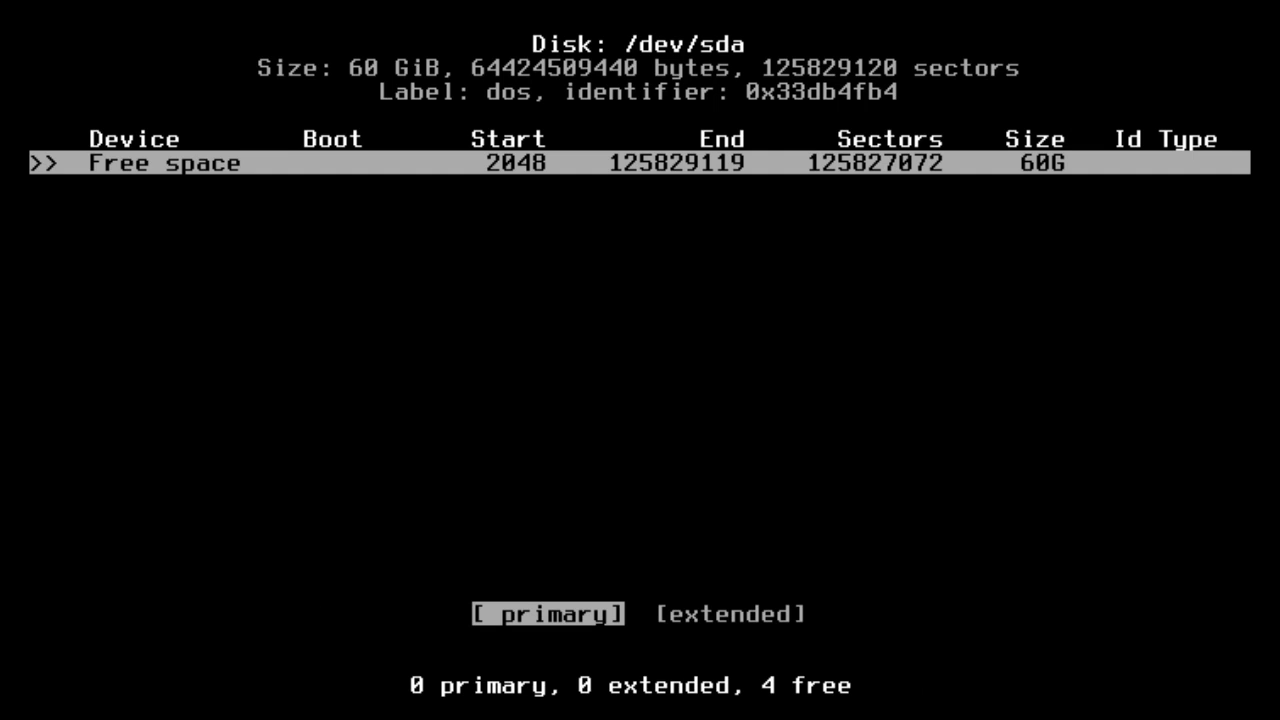
pyautogui.press('Return')
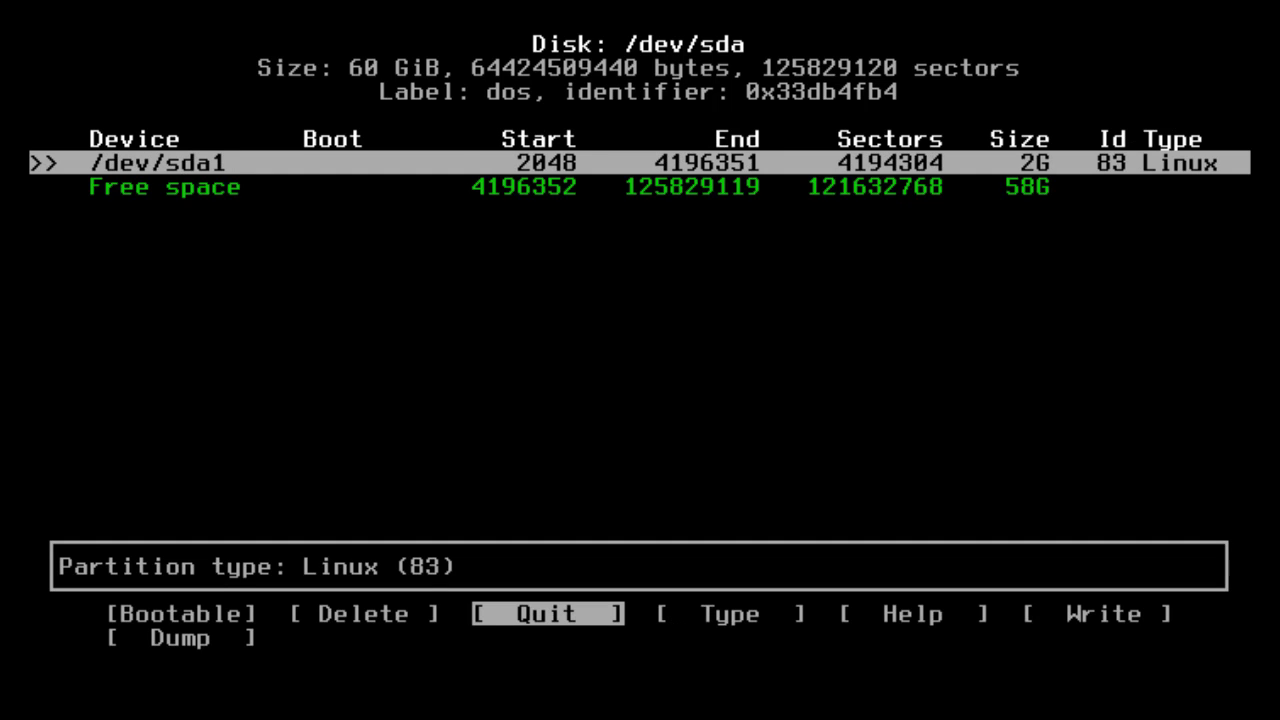
# Change /dev/sda1's type to 82 Linux swap and select the remaining free space.
pyautogui.press('Right')
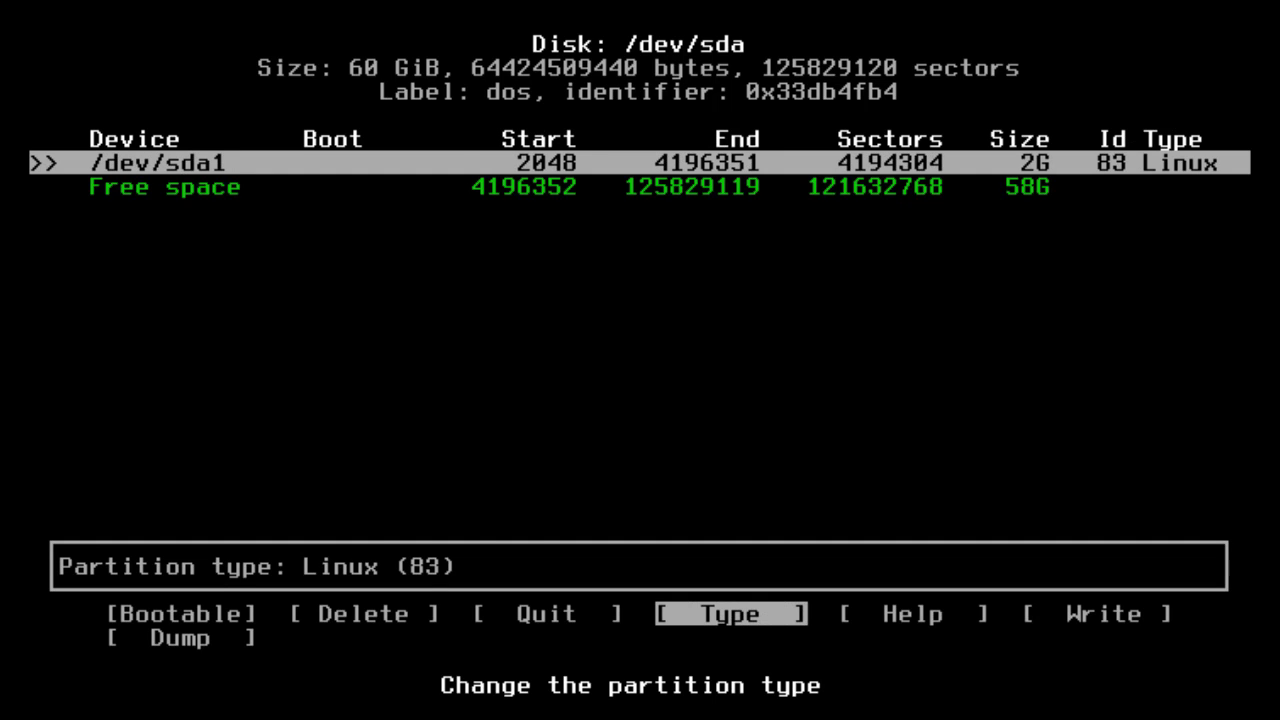
pyautogui.press('Return')
pyautogui.press('Up')
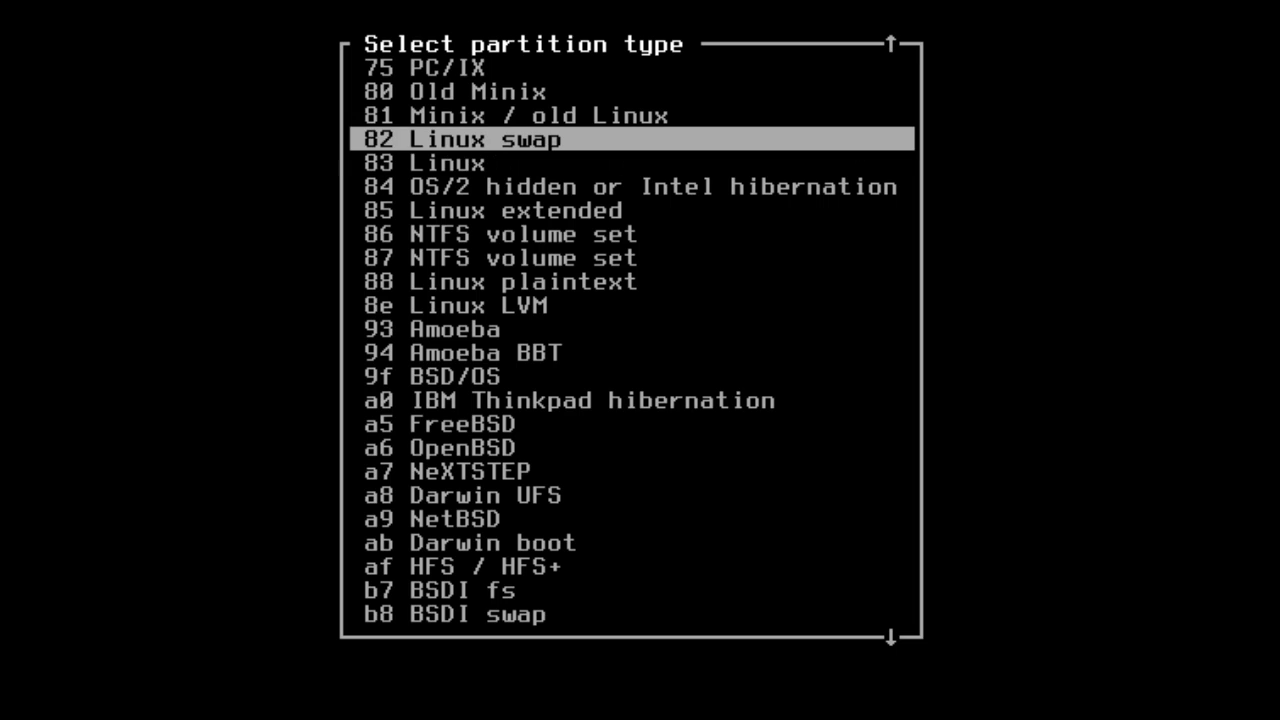
pyautogui.press('Return')
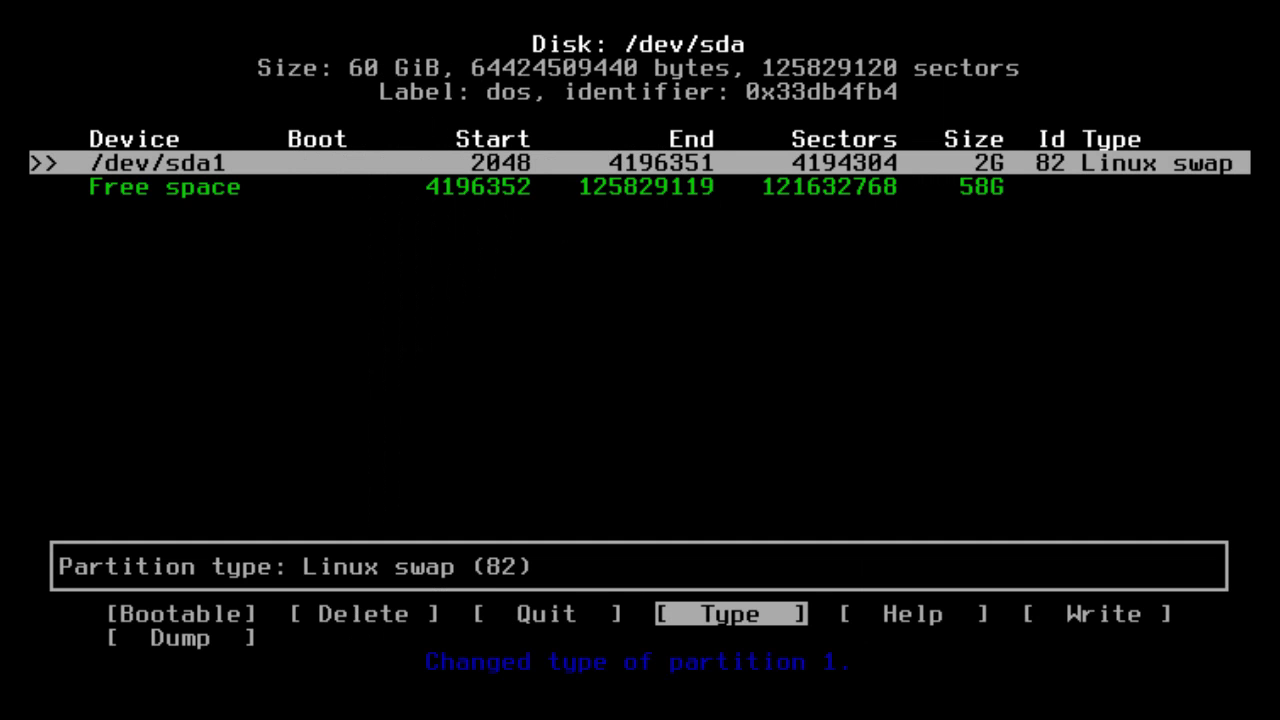
pyautogui.press('Down')
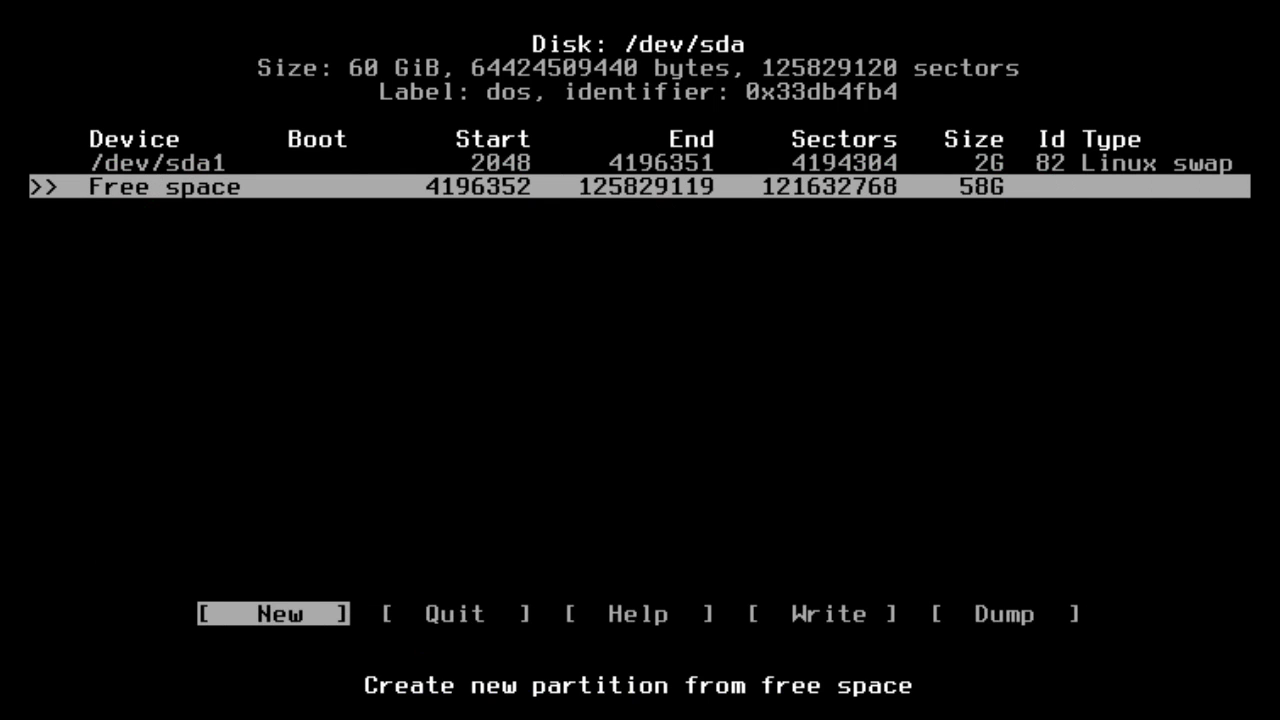
# Create a 58G primary partition /dev/sda2 and mark it bootable.
pyautogui.press('Return')
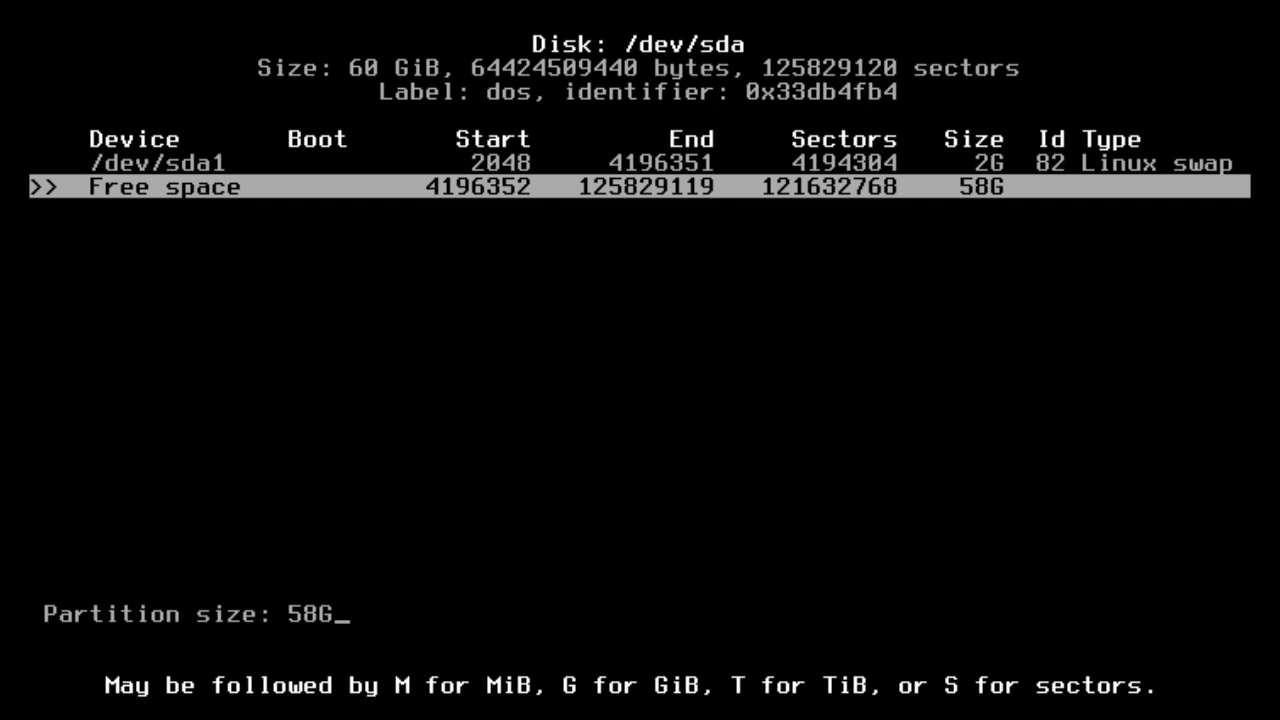
pyautogui.press('Return')
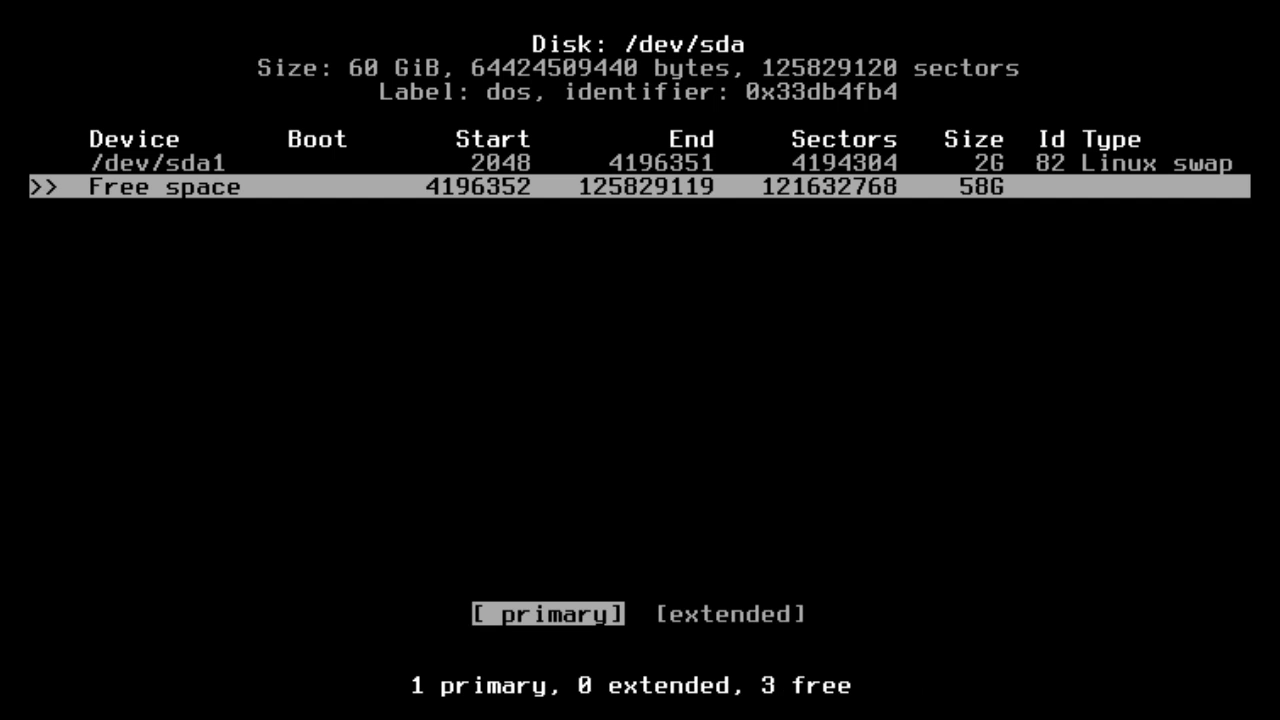
pyautogui.press('Return')
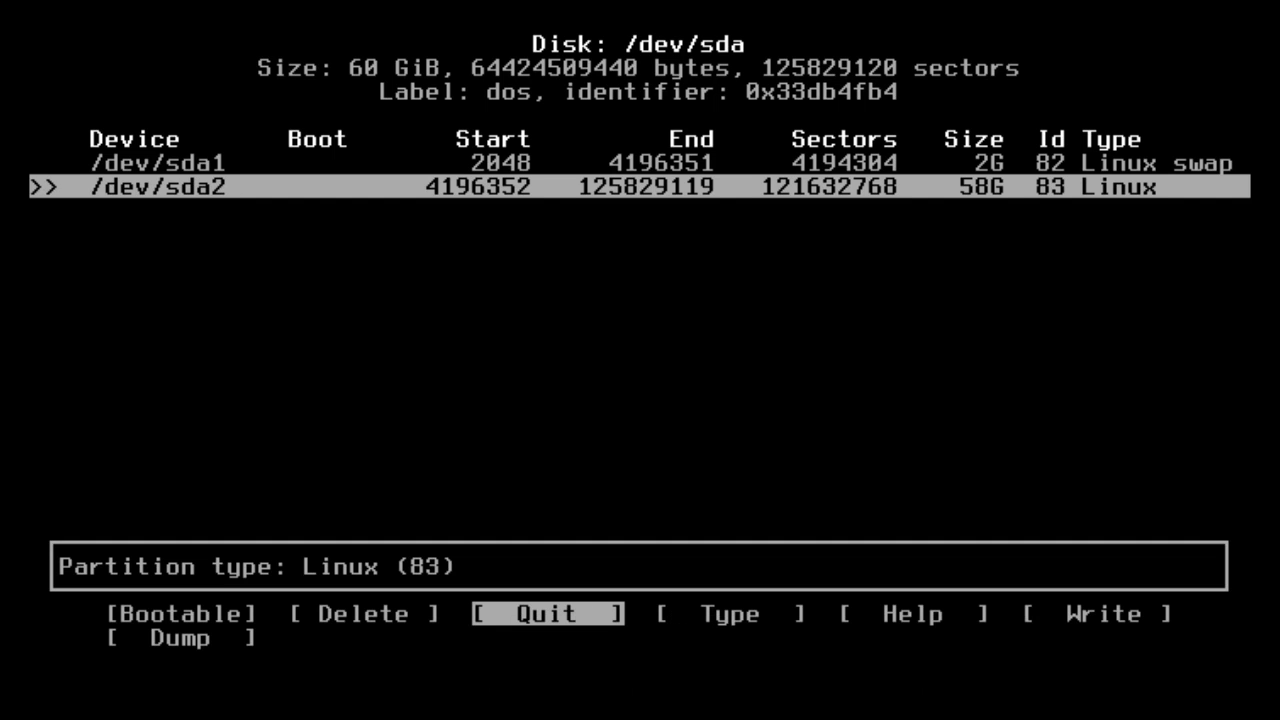
pyautogui.press('Left')
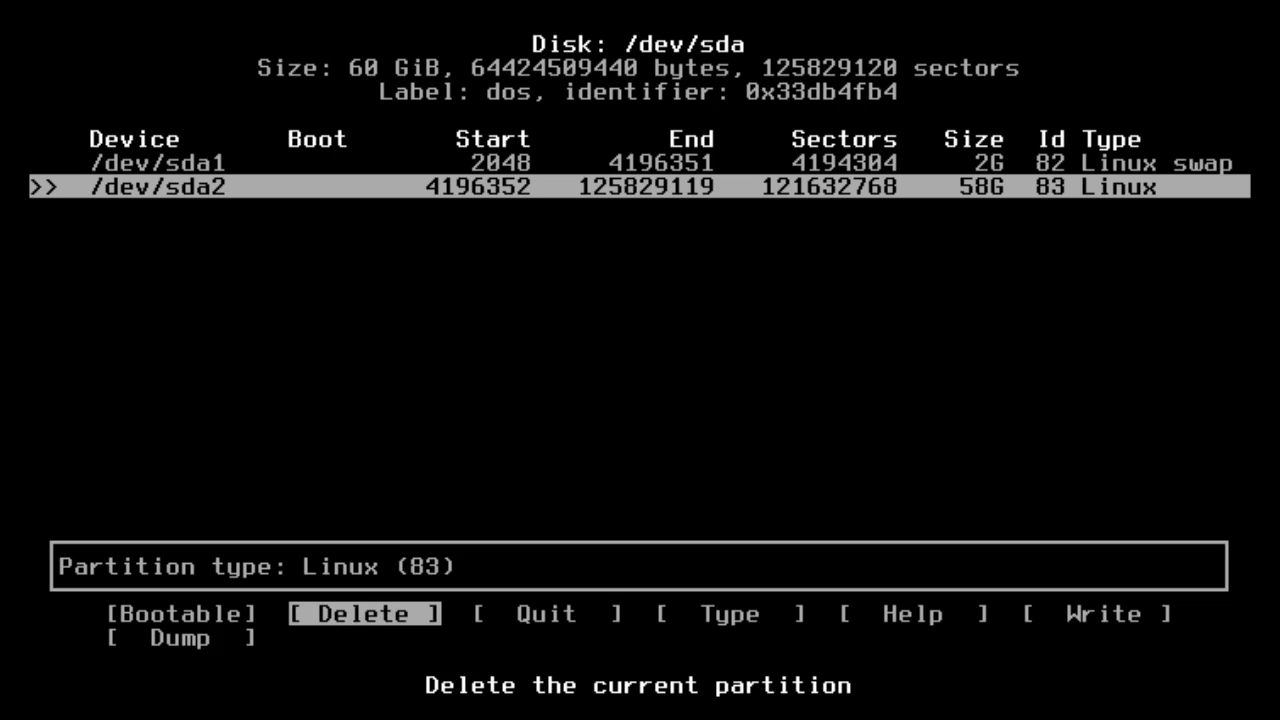
pyautogui.press('Left')
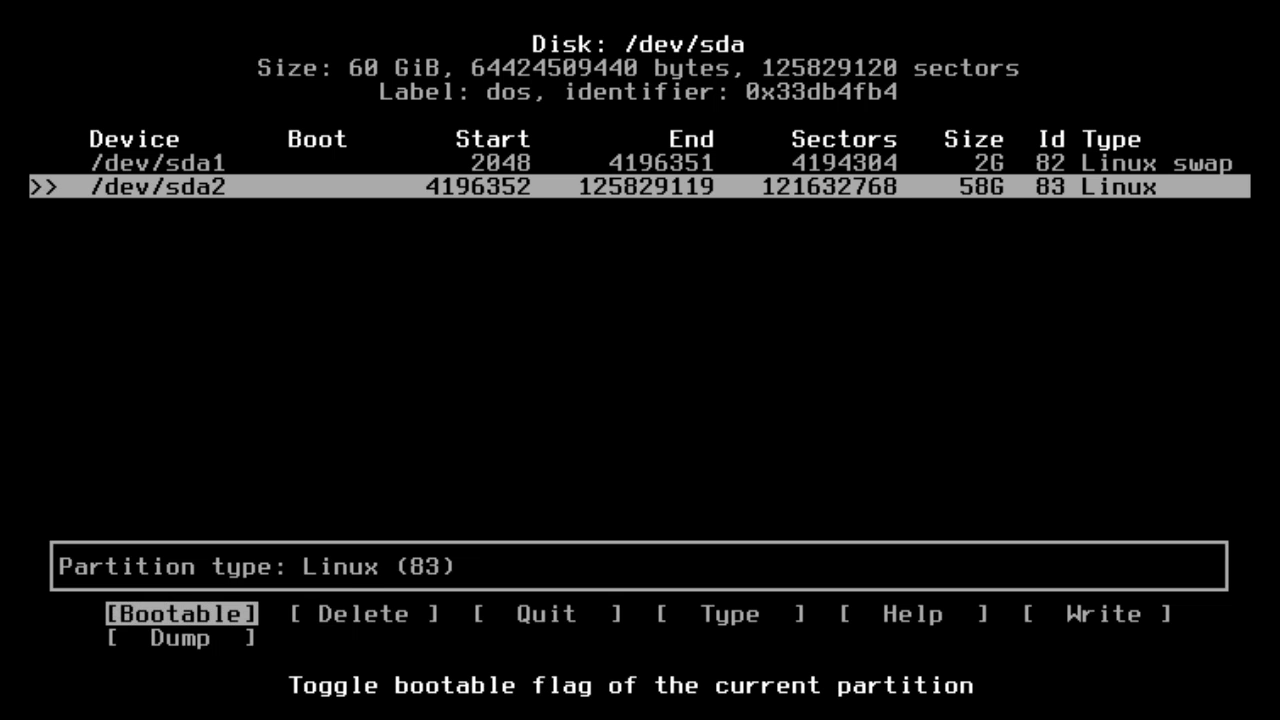
pyautogui.press('Return')
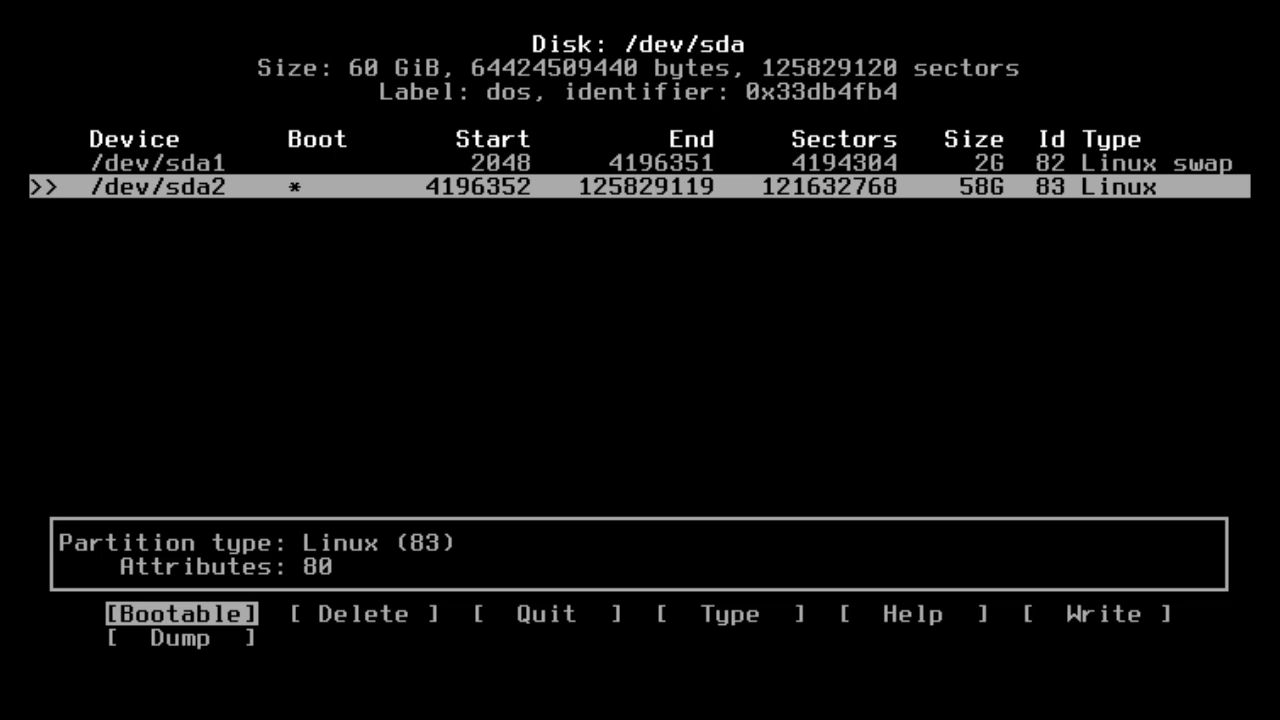
# Write the partition table to disk, confirming with yes, and quit cfdisk.
pyautogui.press('Right')
pyautogui.press('Right')
pyautogui.press('Right')
pyautogui.press('Right')
pyautogui.press('Right')
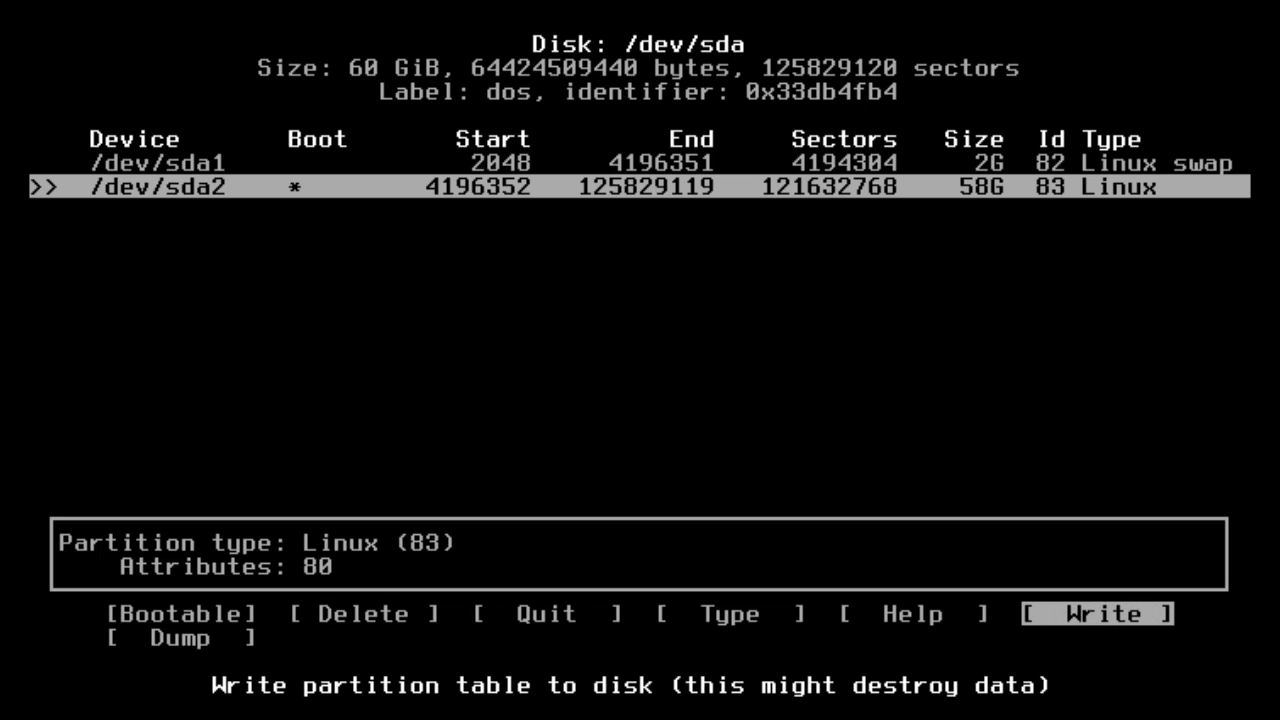
pyautogui.press('Return')
pyautogui.write('yes')
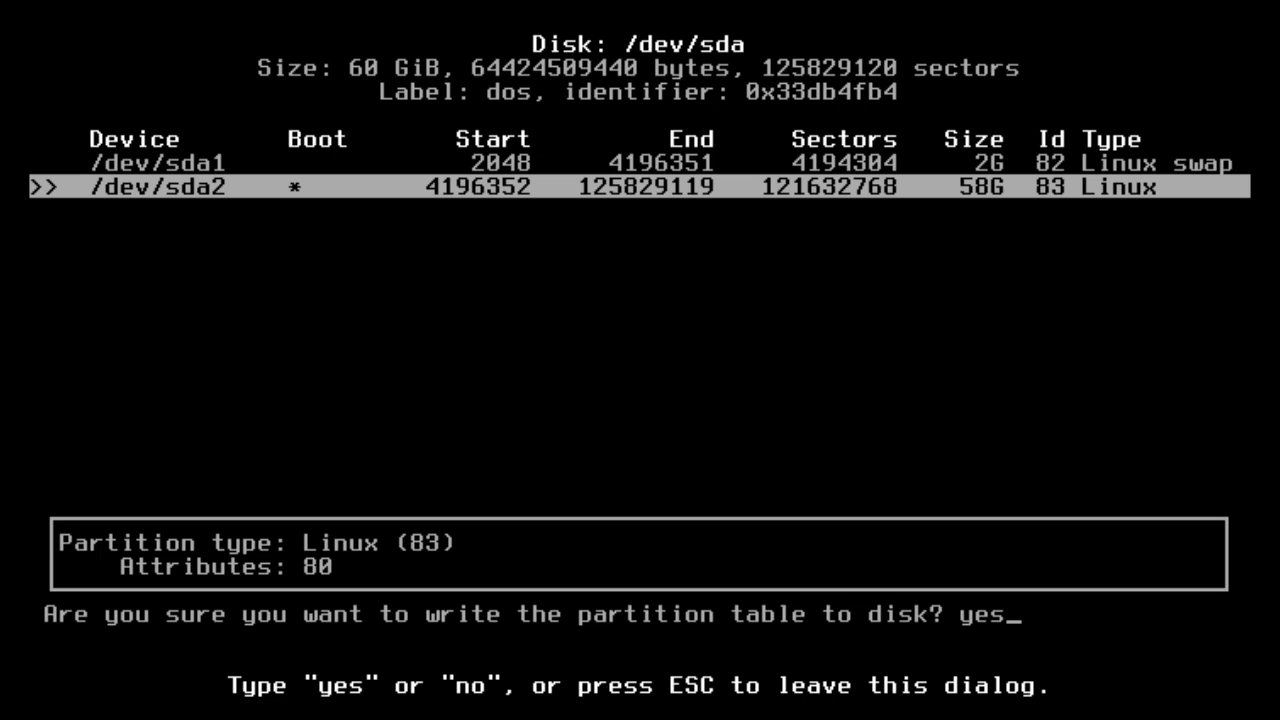
pyautogui.press('Return')
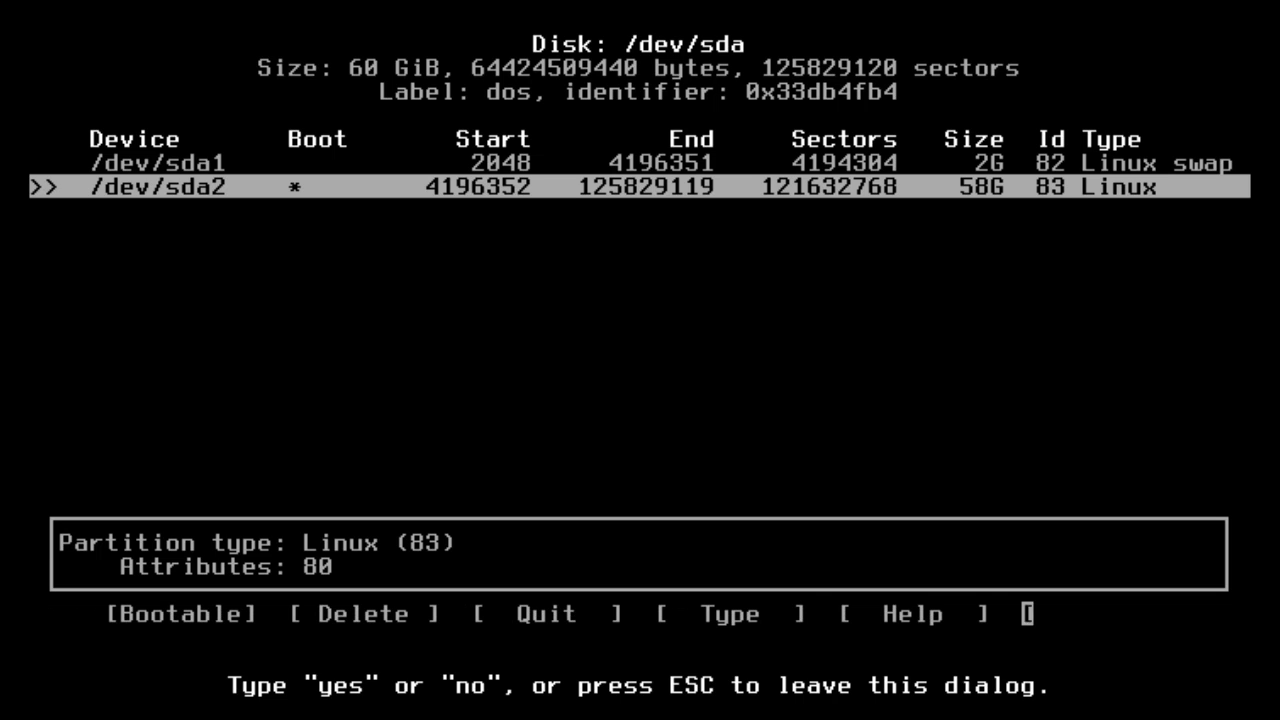
pyautogui.press('Left')
pyautogui.press('Left')
pyautogui.press('Left')
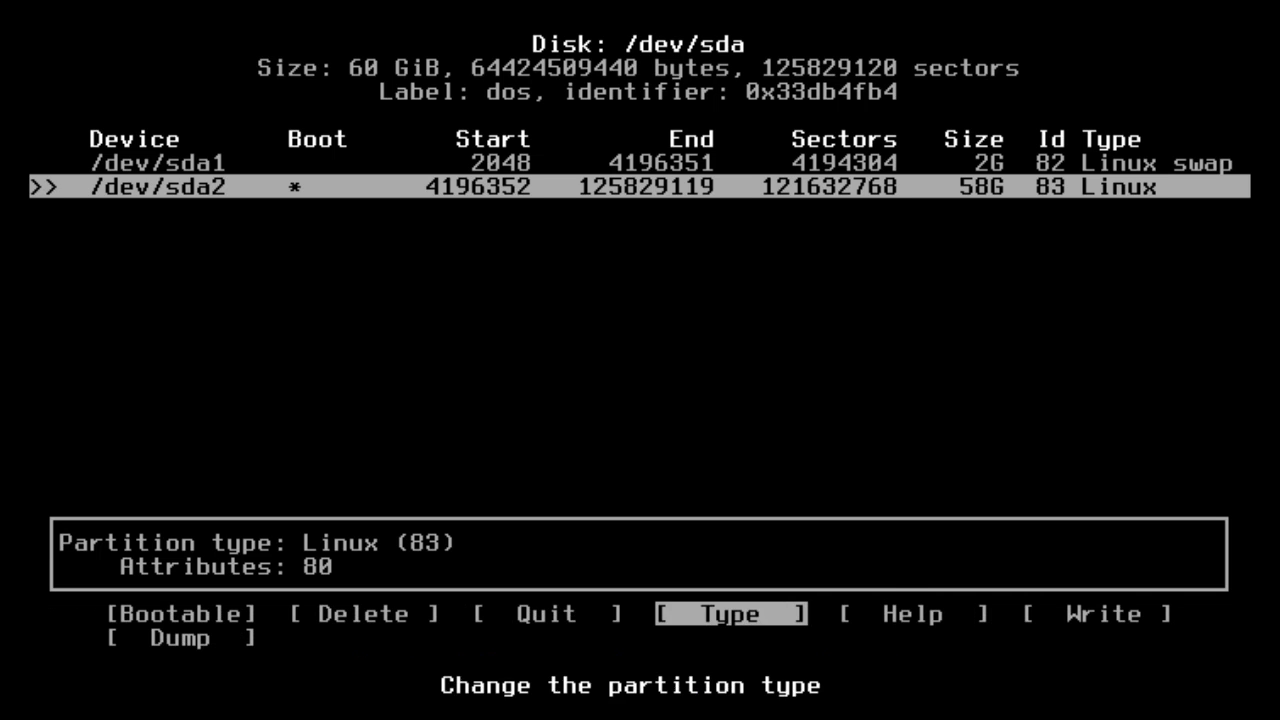
pyautogui.press('Return')
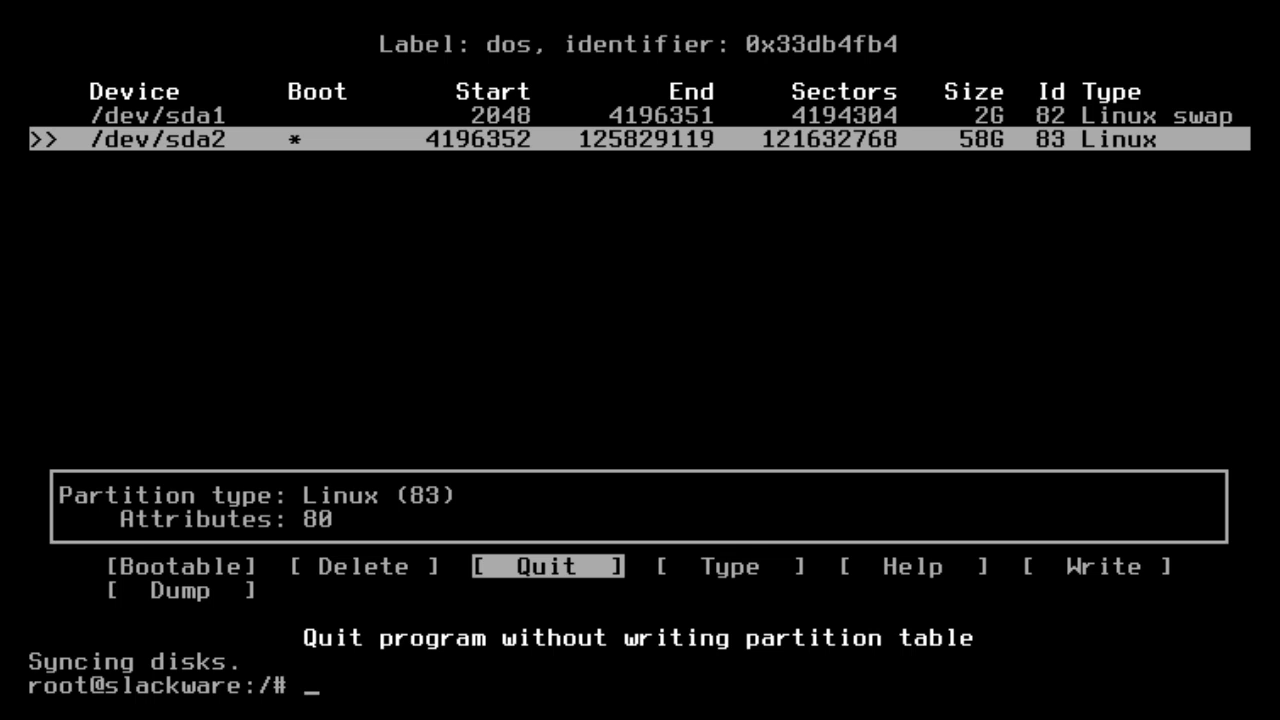
# Run setup and add /dev/sda1 as swap via ADDSWAP, checking it for bad blocks.
pyautogui.write('setup')
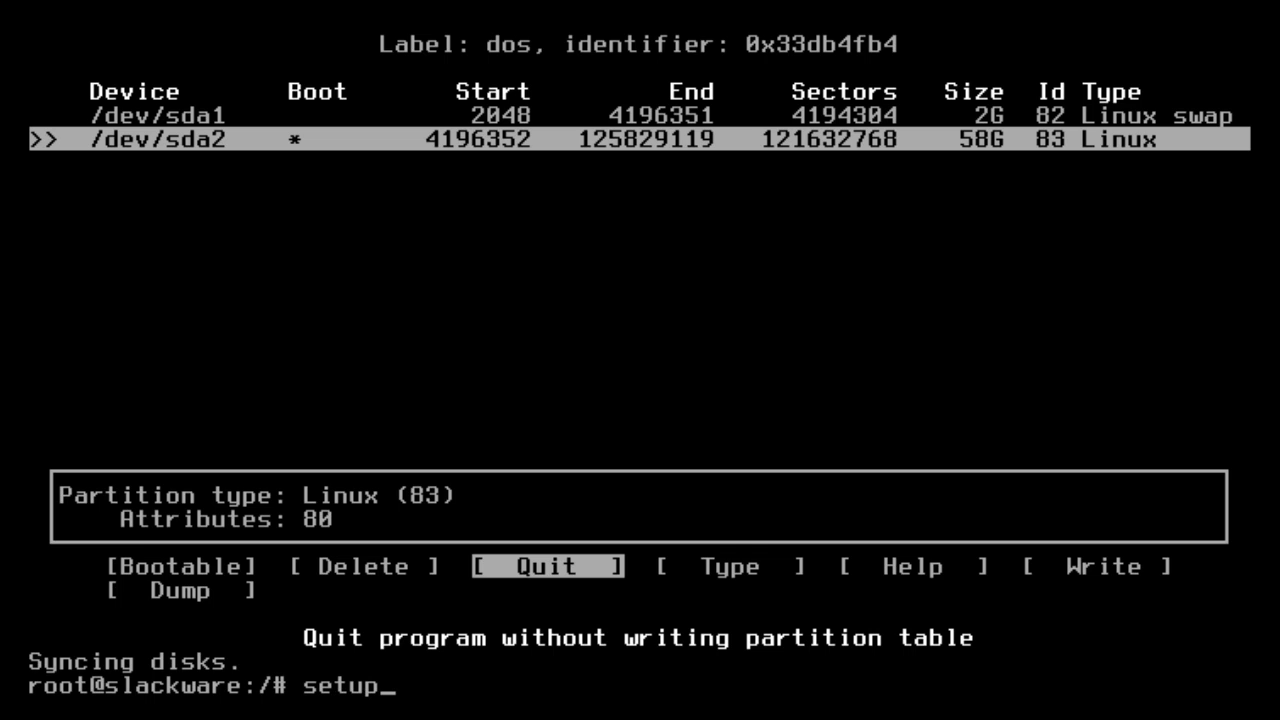
pyautogui.press('Return')
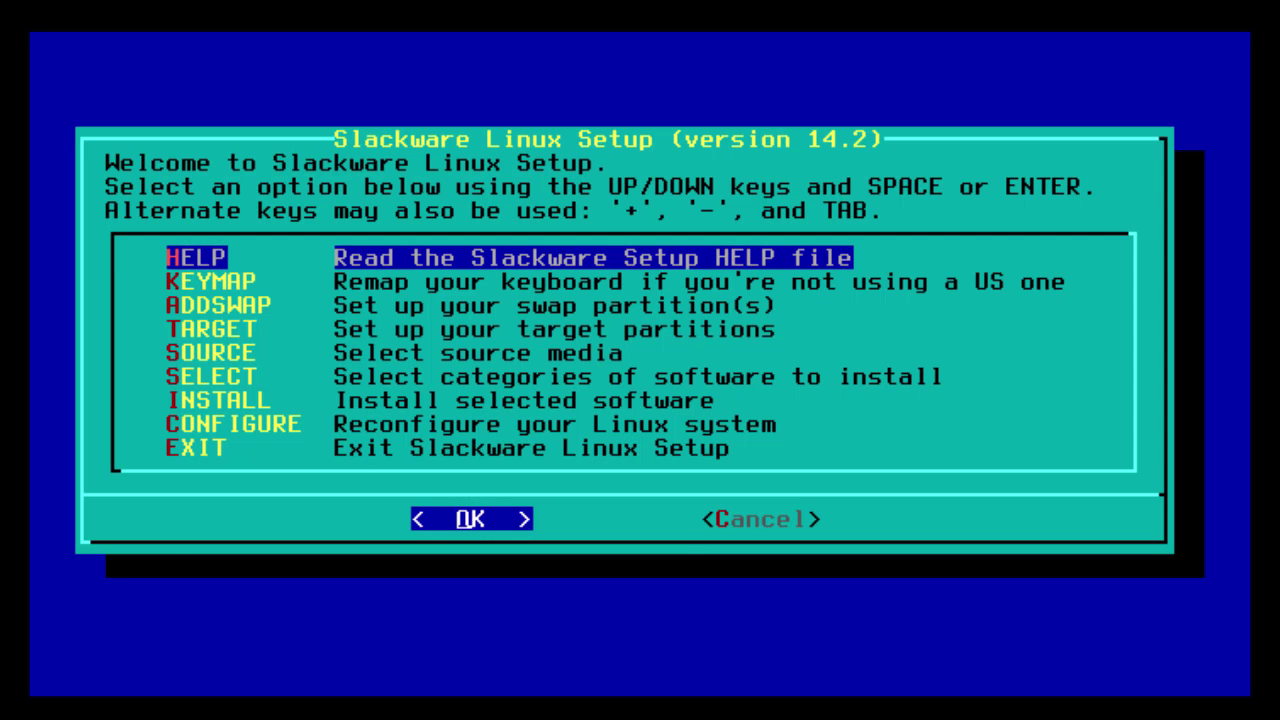
pyautogui.press('Down')
pyautogui.press('Down')
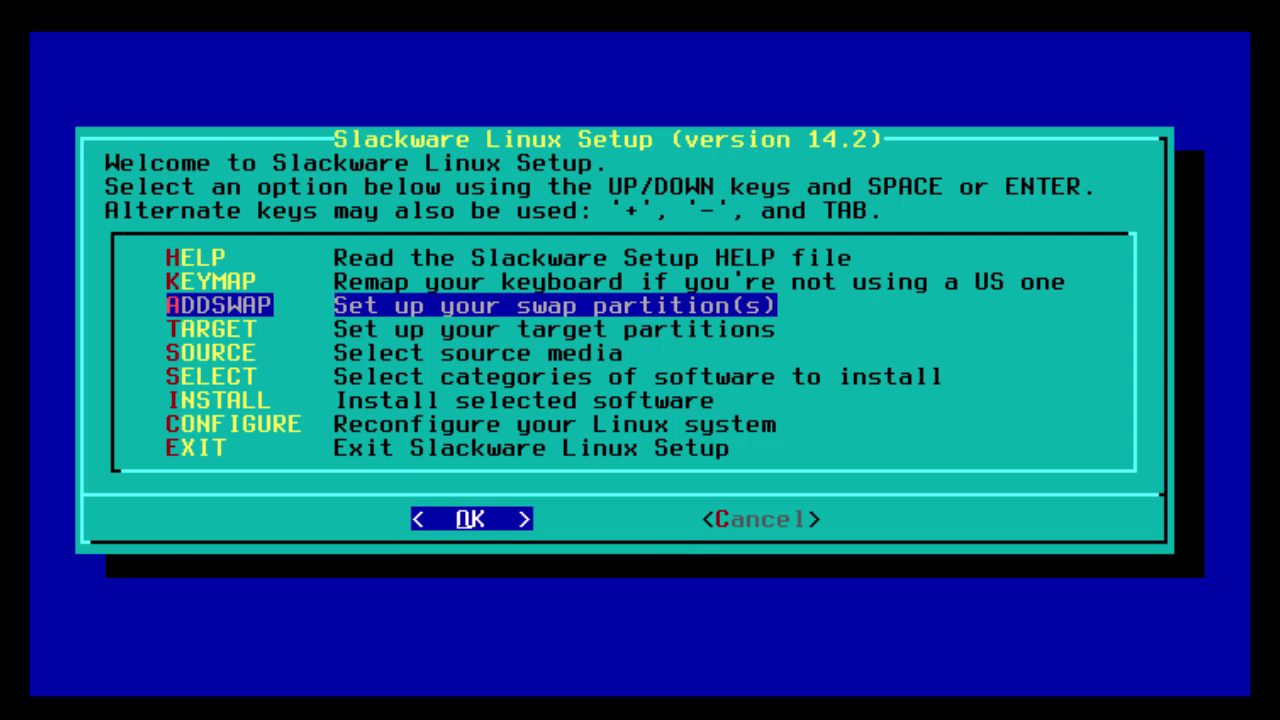
pyautogui.press('Return')
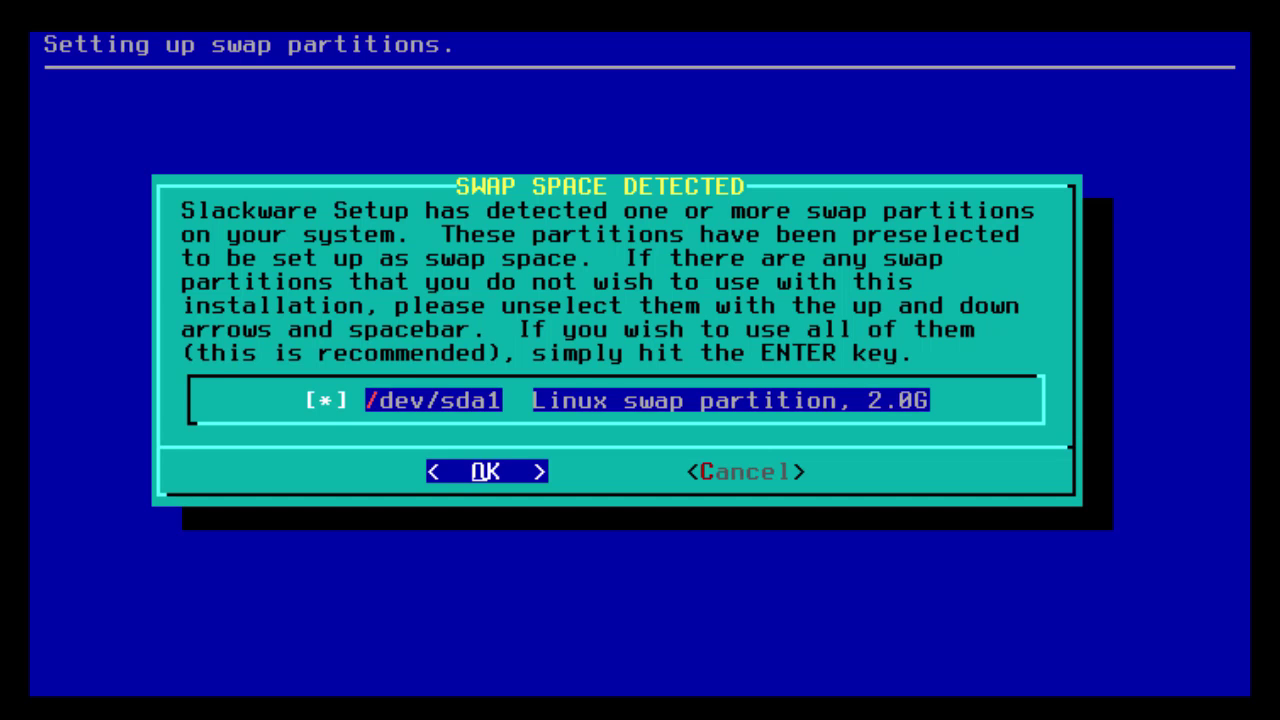
pyautogui.press('Return')
pyautogui.press('Left')
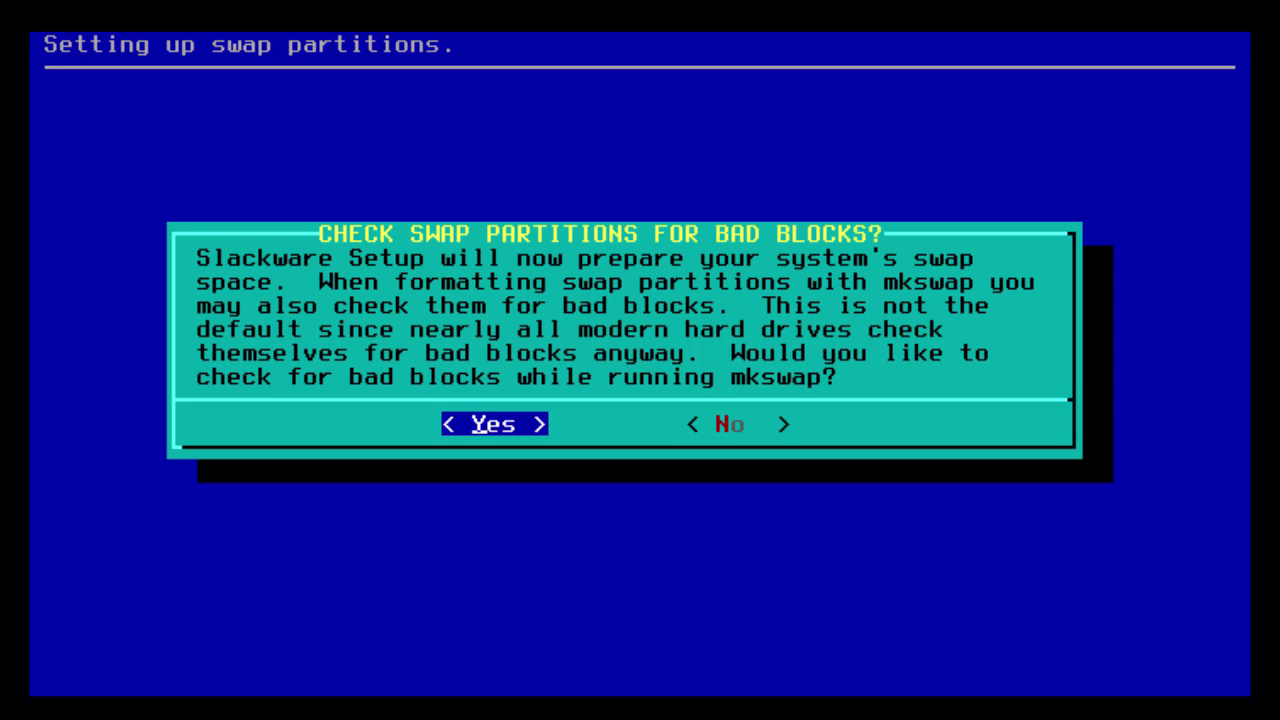
pyautogui.press('Return')
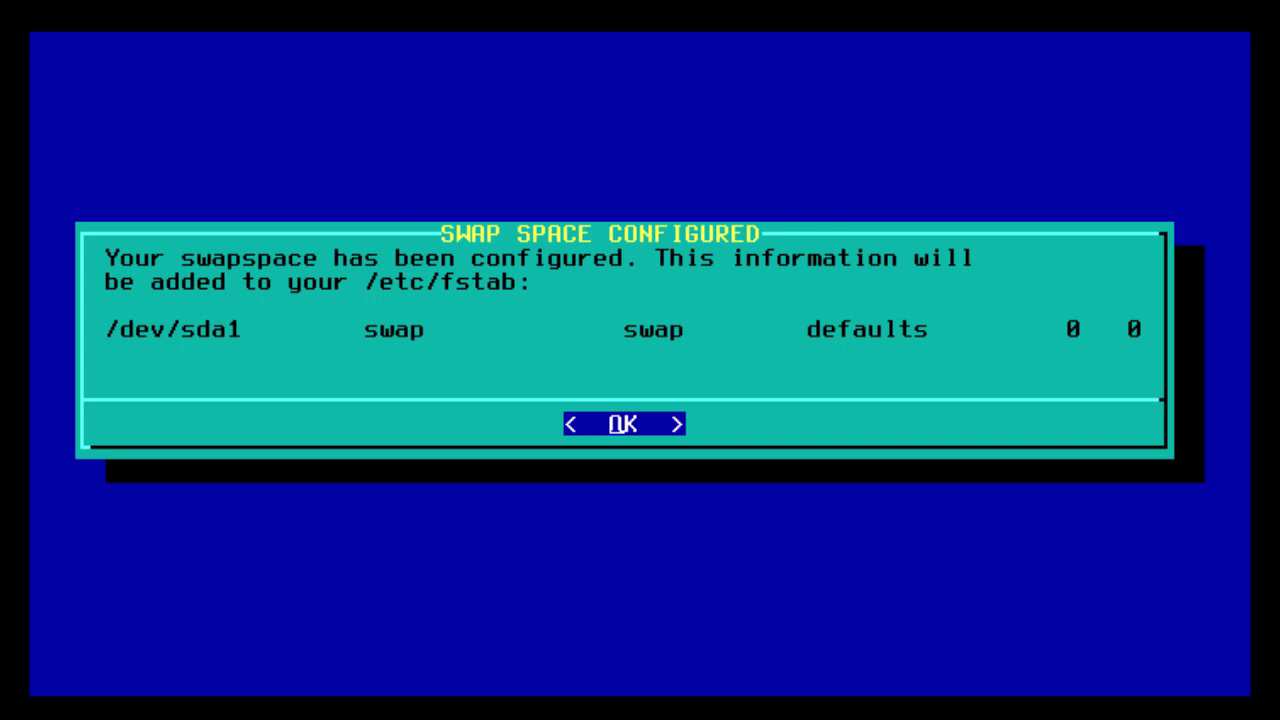
pyautogui.press('Return')
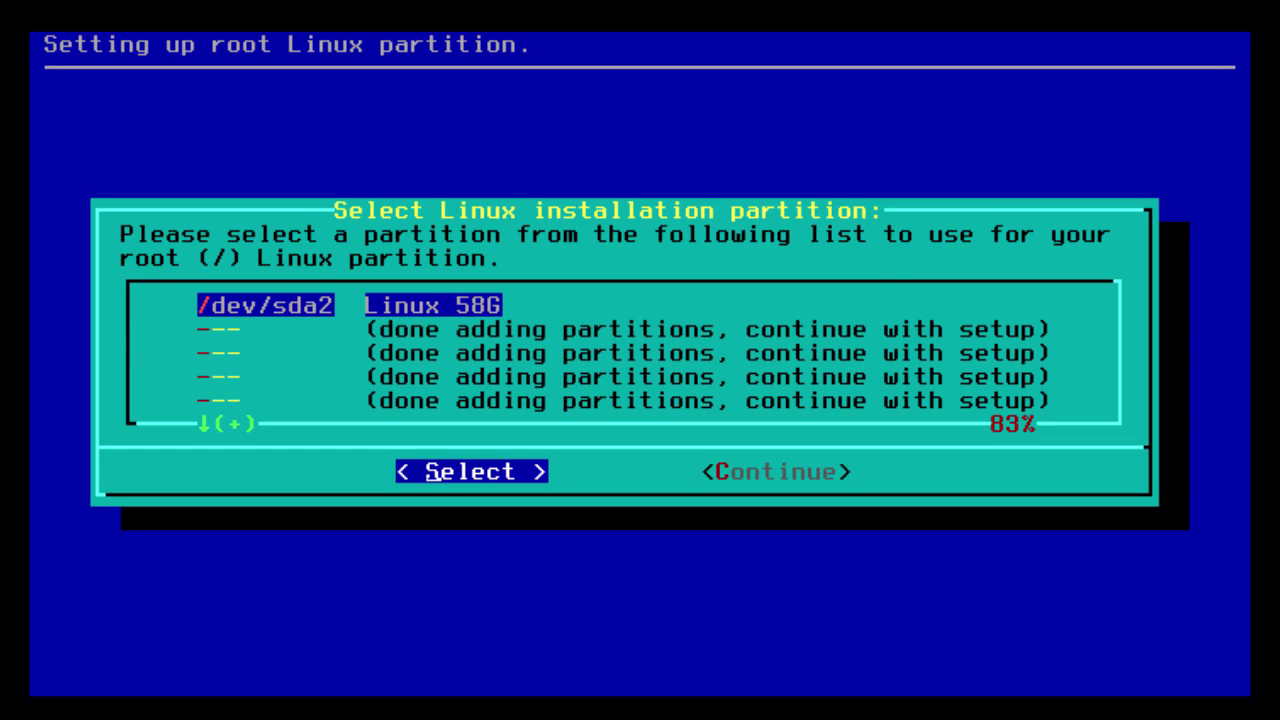
# Format /dev/sda2 as ext4 root, then choose CD/DVD install source with automatic drive scan.
pyautogui.press('Return')
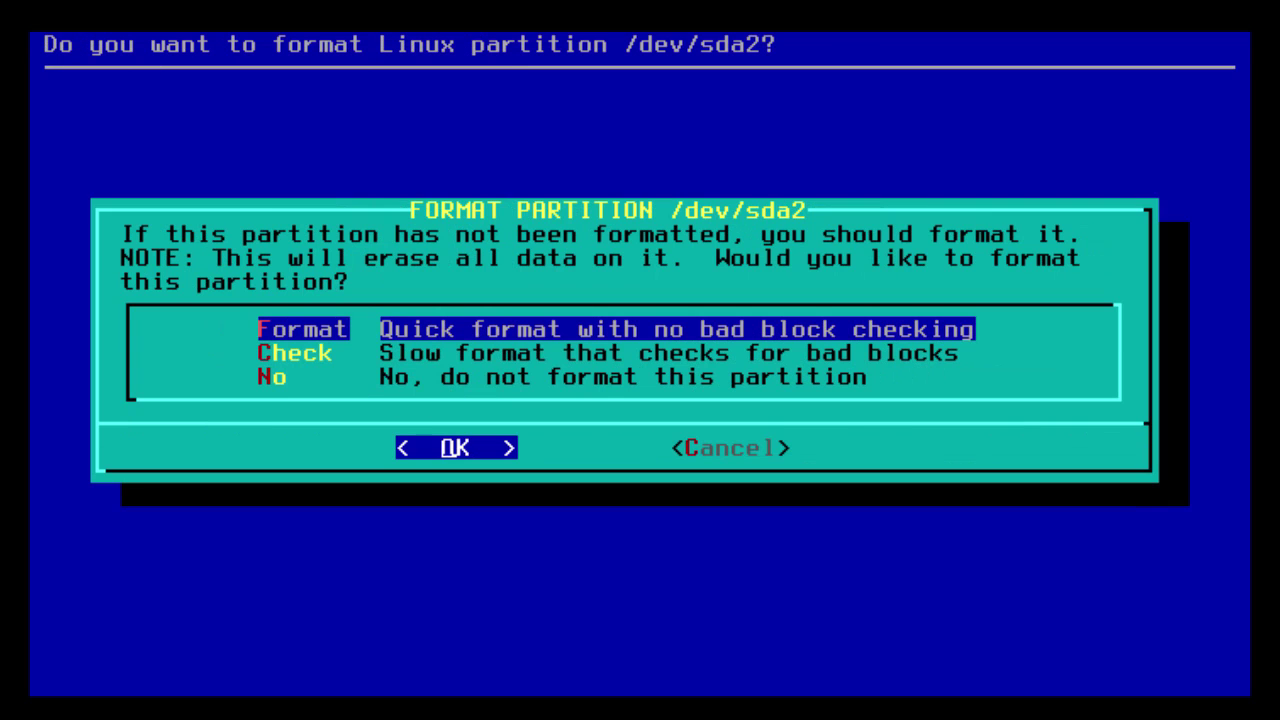
pyautogui.press('Return')
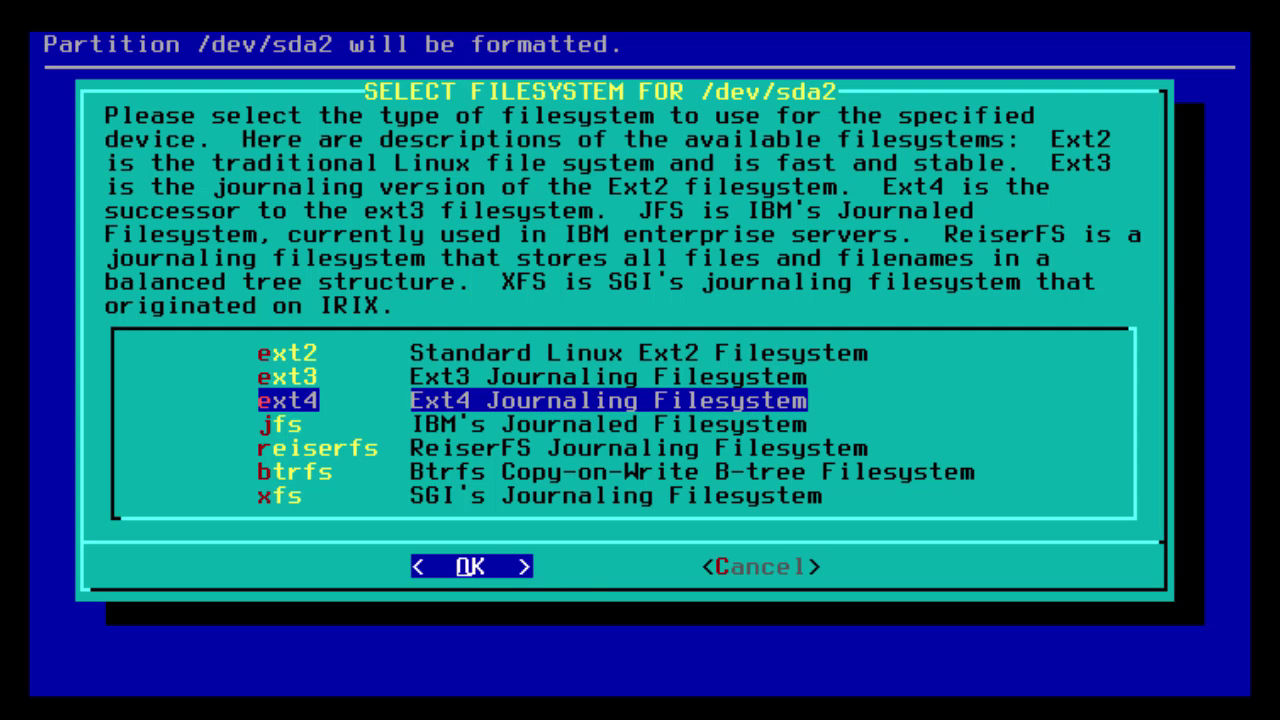
pyautogui.press('Return')
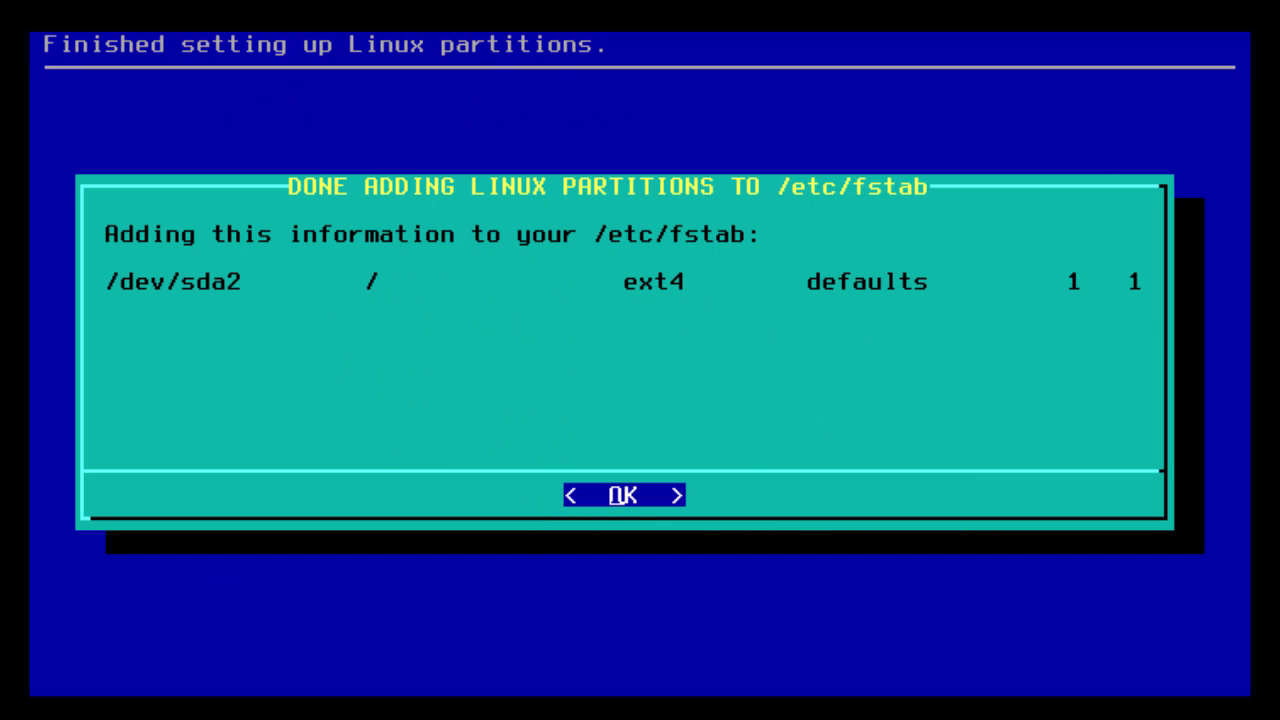
pyautogui.press('Return')
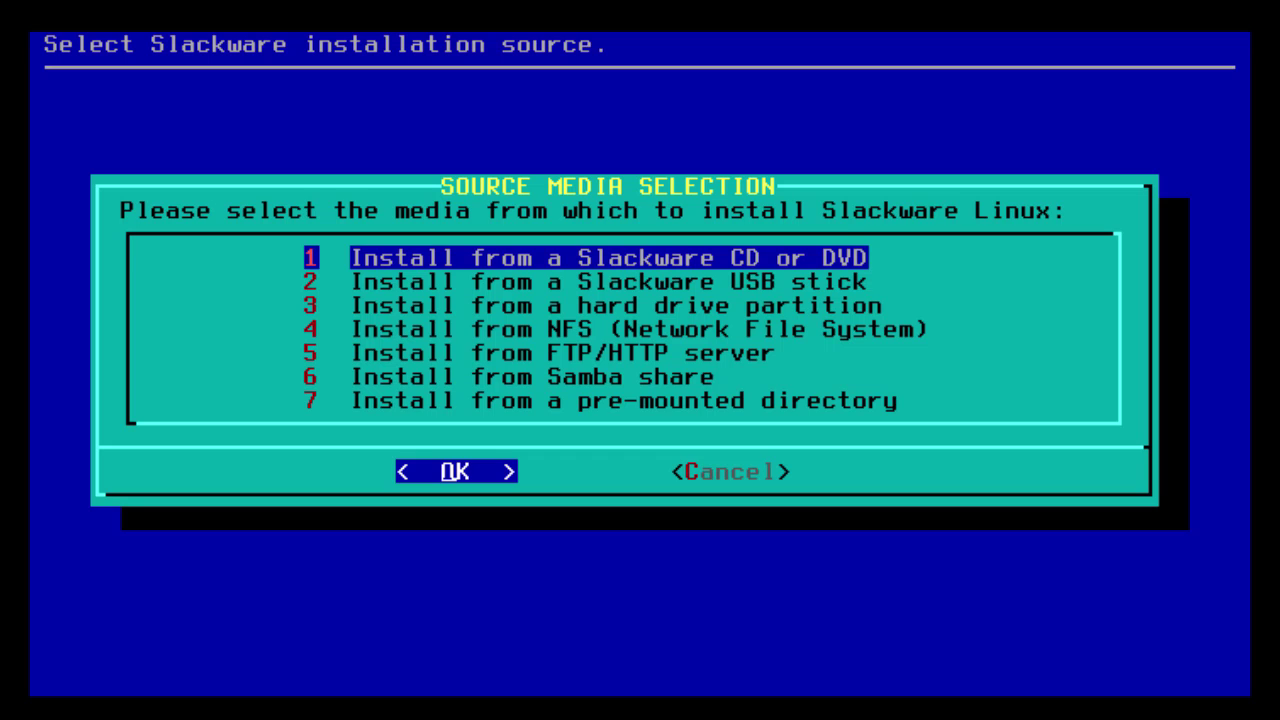
pyautogui.press('Return')
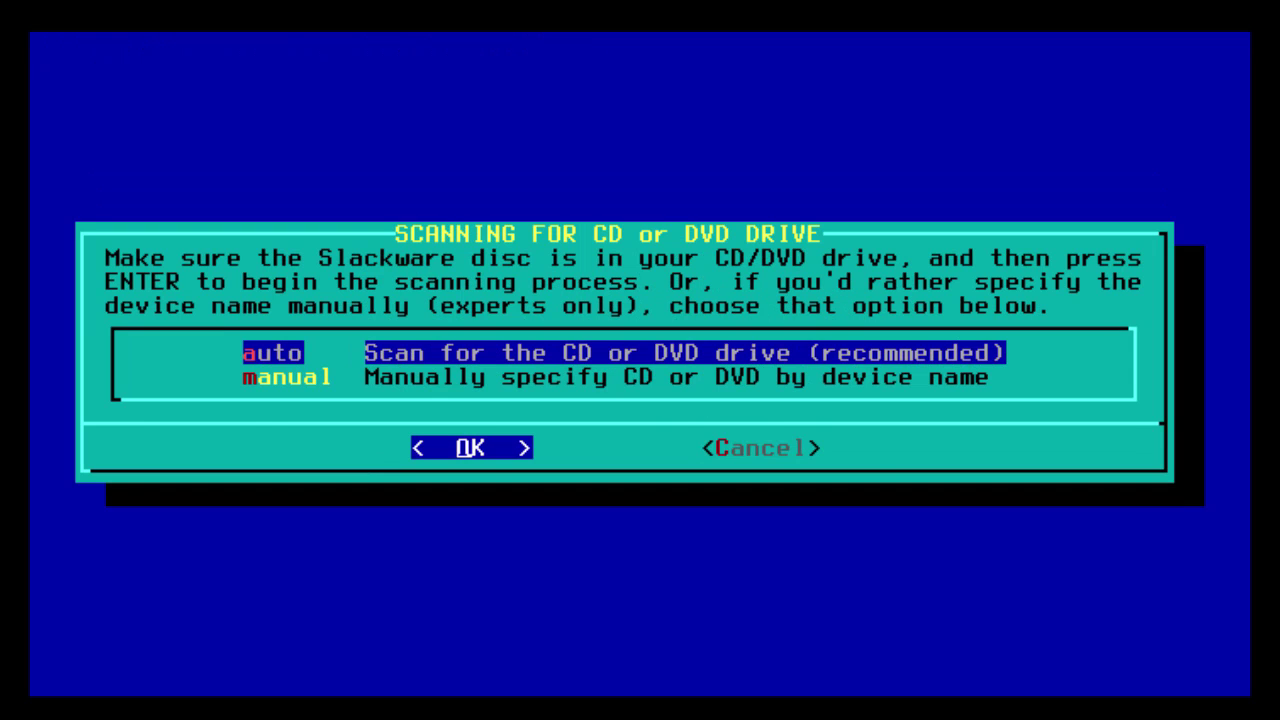
pyautogui.press('Return')
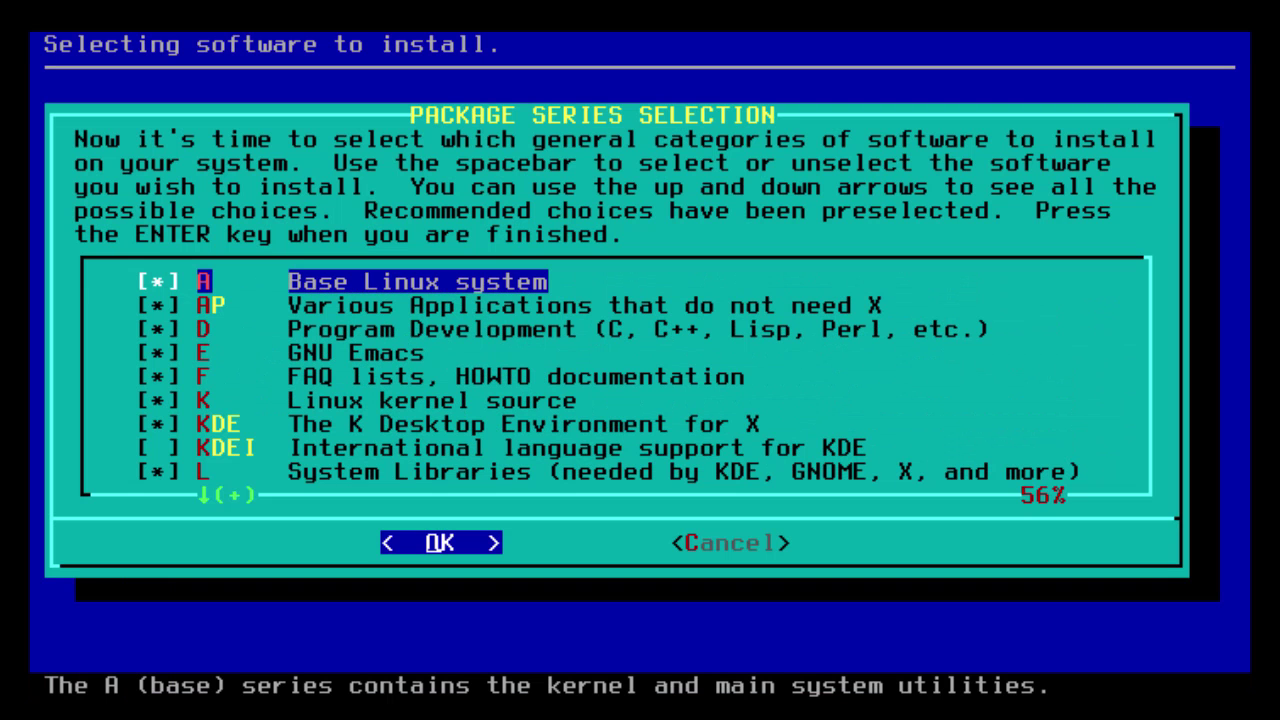
# Review the package series checklist and accept the defaults, leaving KDEI unselected.
pyautogui.press('Down')
pyautogui.press('Down')
pyautogui.press('Down')
pyautogui.press('Down')
pyautogui.press('Down')
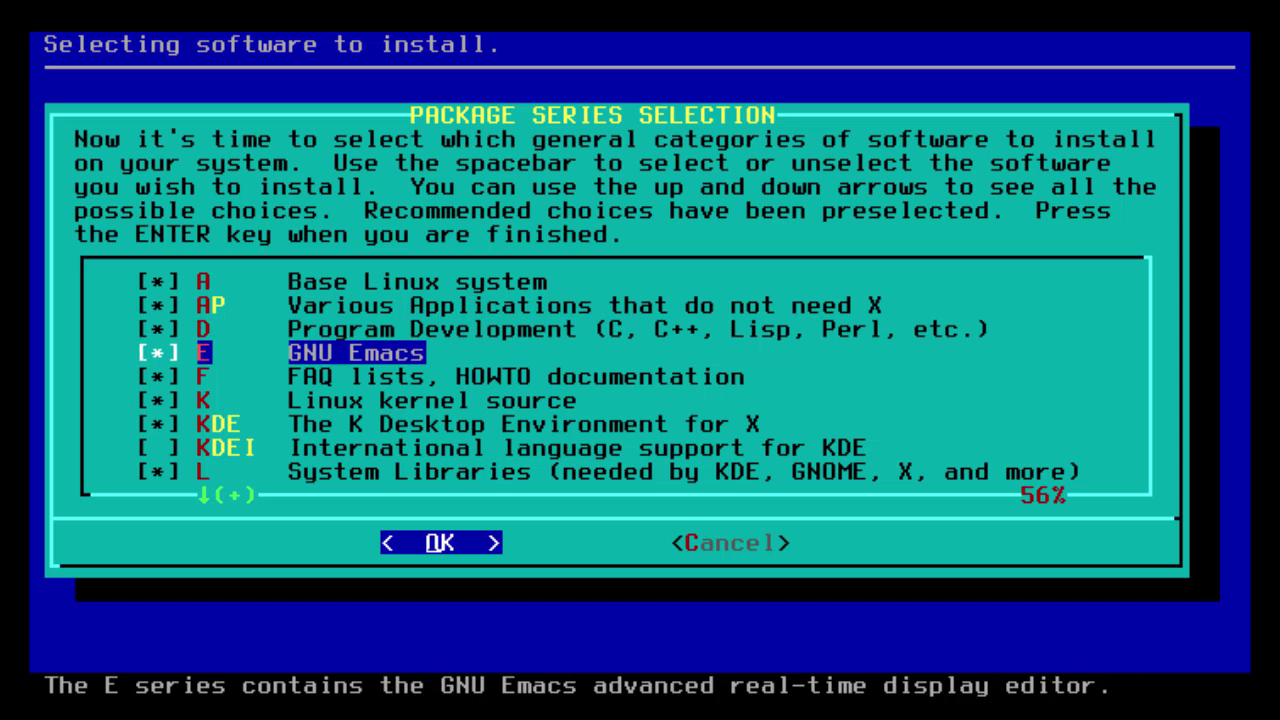
pyautogui.press('Down')
pyautogui.press('Down')
pyautogui.press('Down')
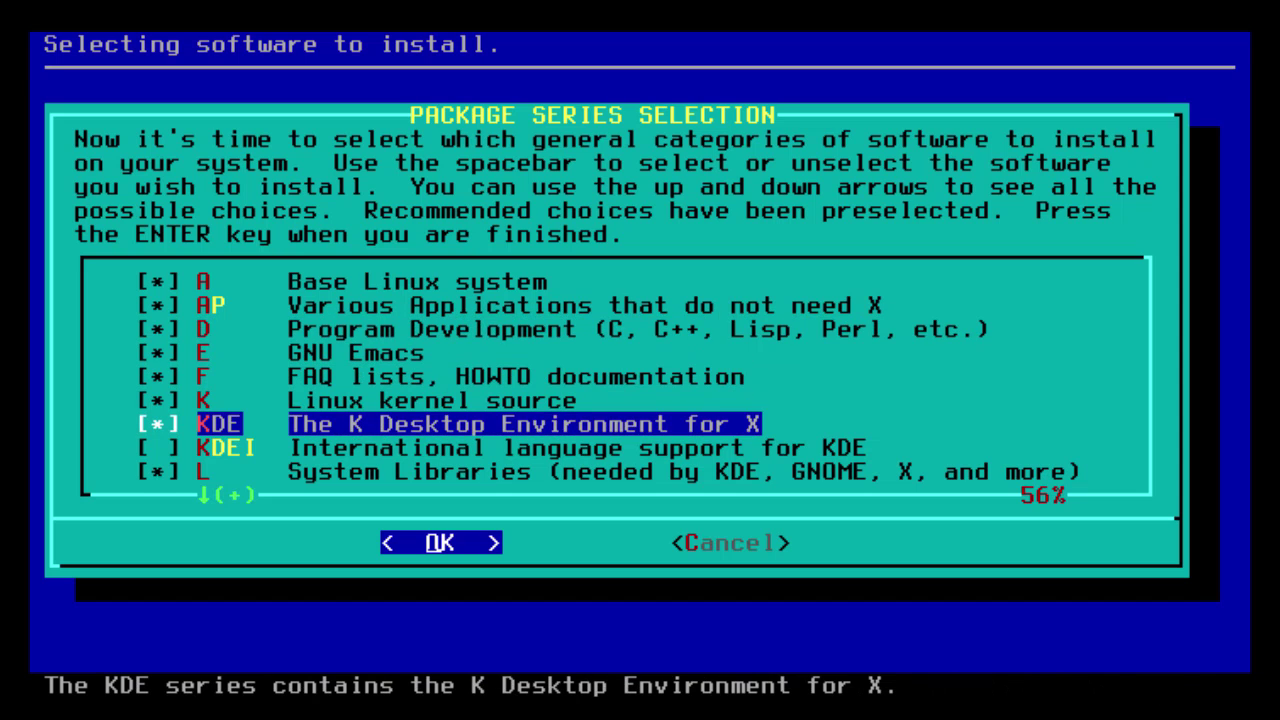
pyautogui.press('Down')
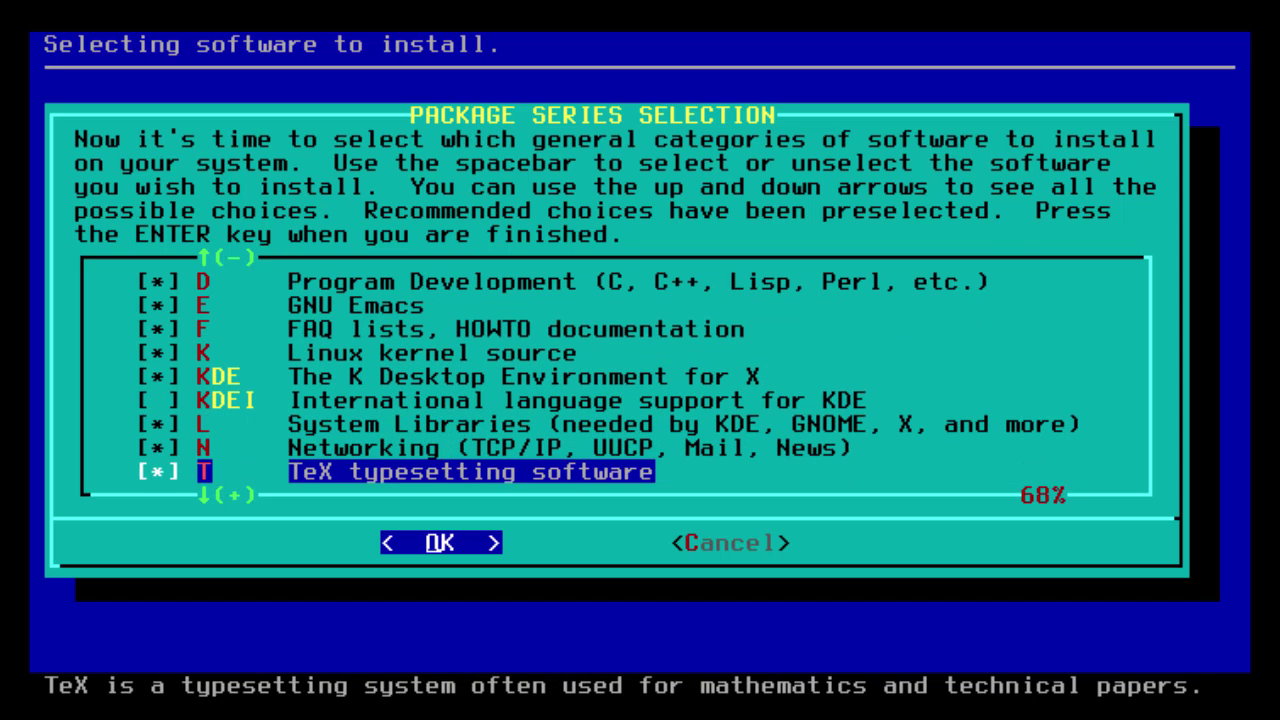
pyautogui.press('Down')
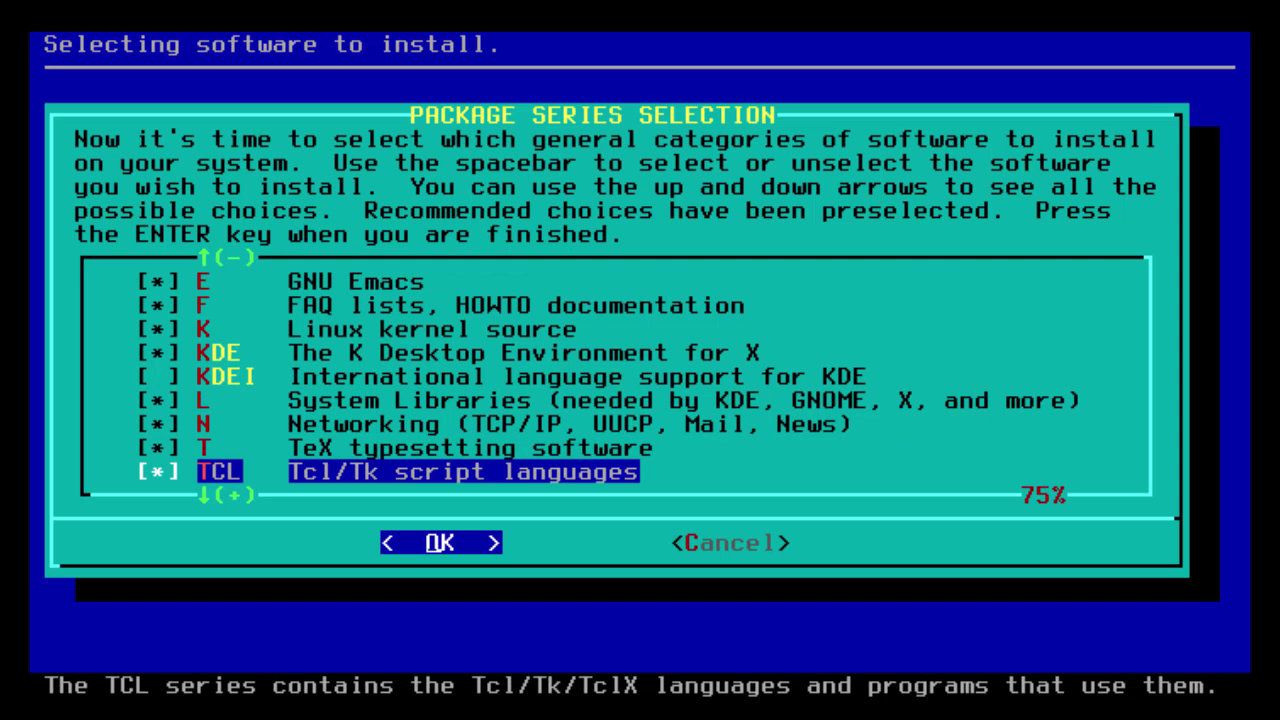
pyautogui.press('Down')
pyautogui.press('Down')
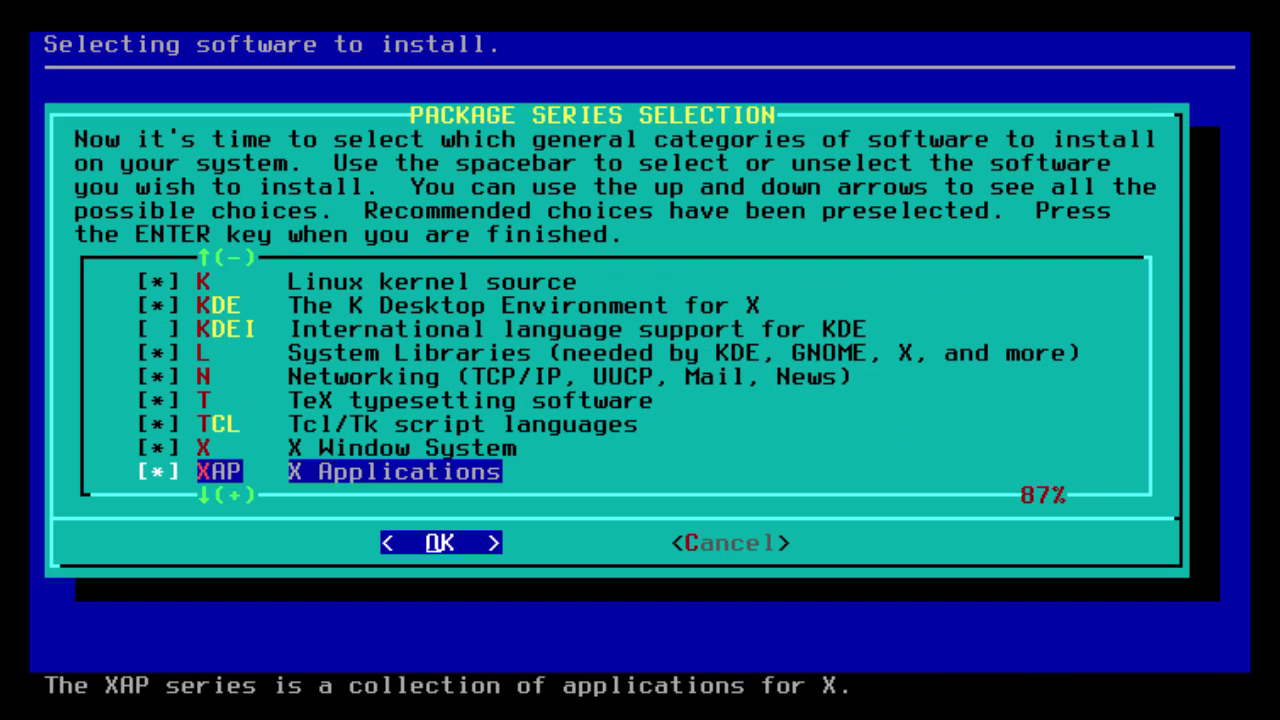
pyautogui.press('Down')
pyautogui.press('Down')
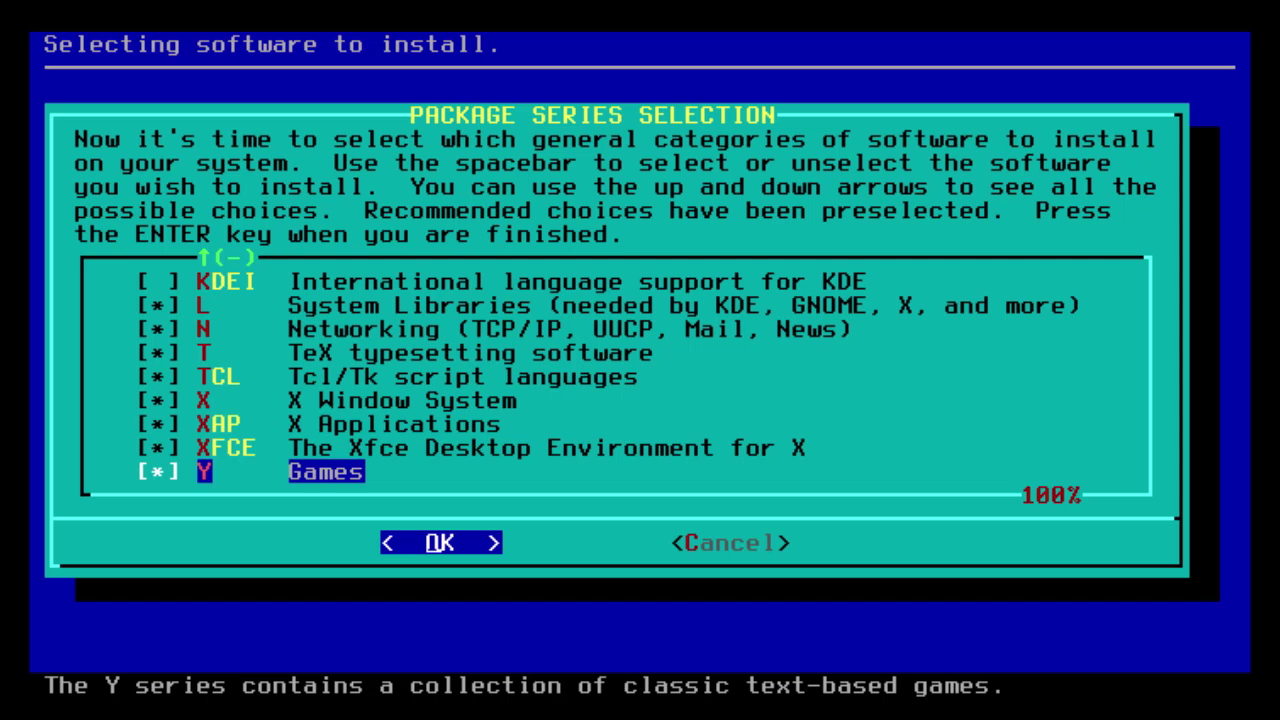
pyautogui.press('Up')
pyautogui.press('Up')
pyautogui.press('Up')
pyautogui.press('Home')
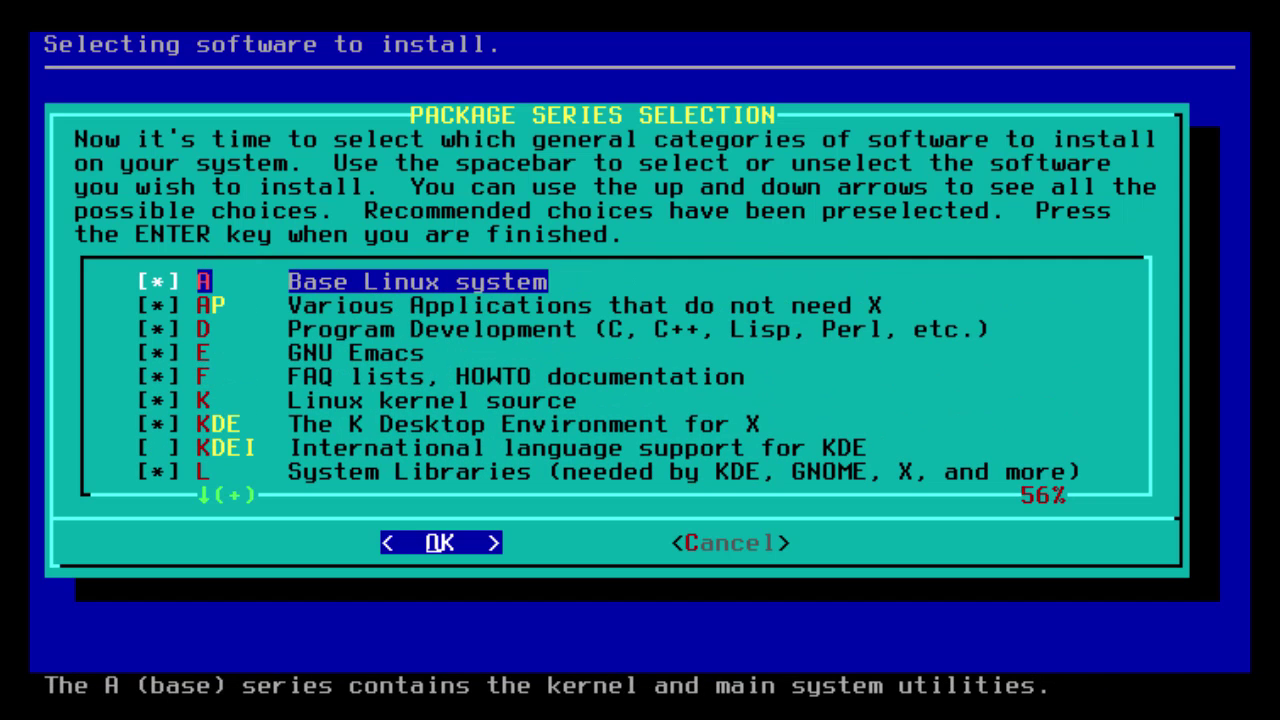
pyautogui.press('Return')
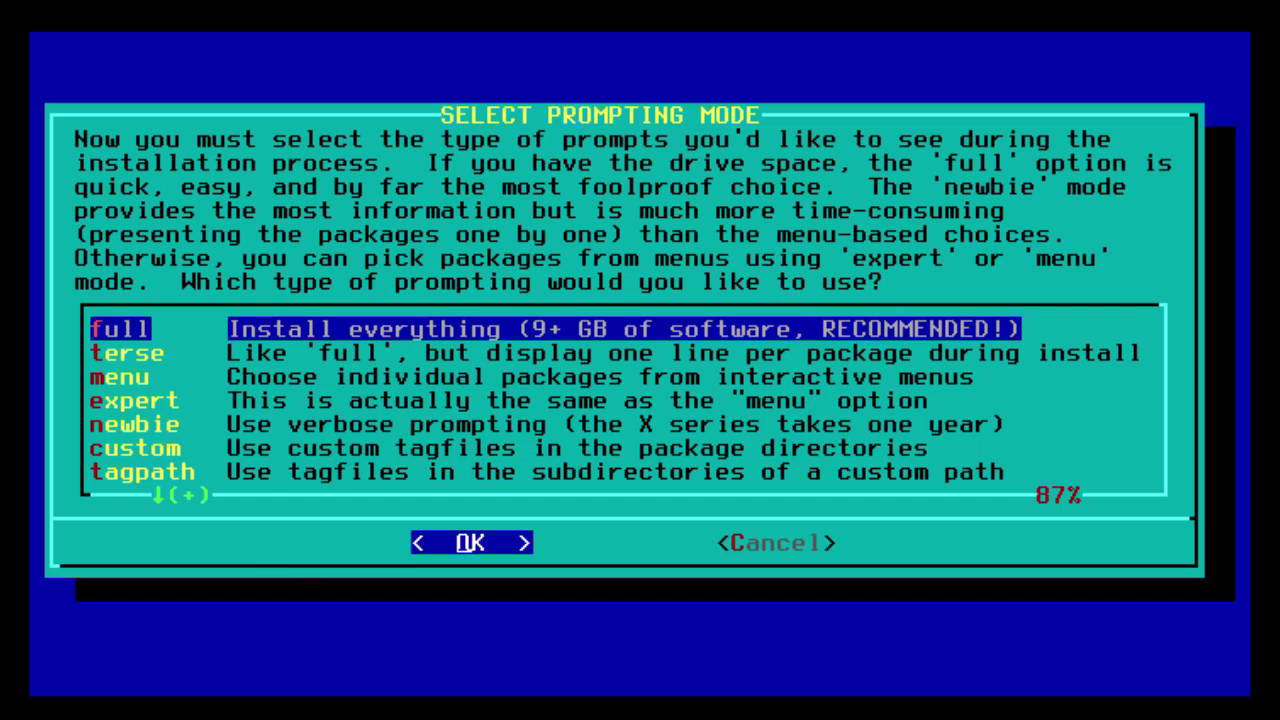
# Install all Slackware packages in full prompting mode.
pyautogui.press('Return')
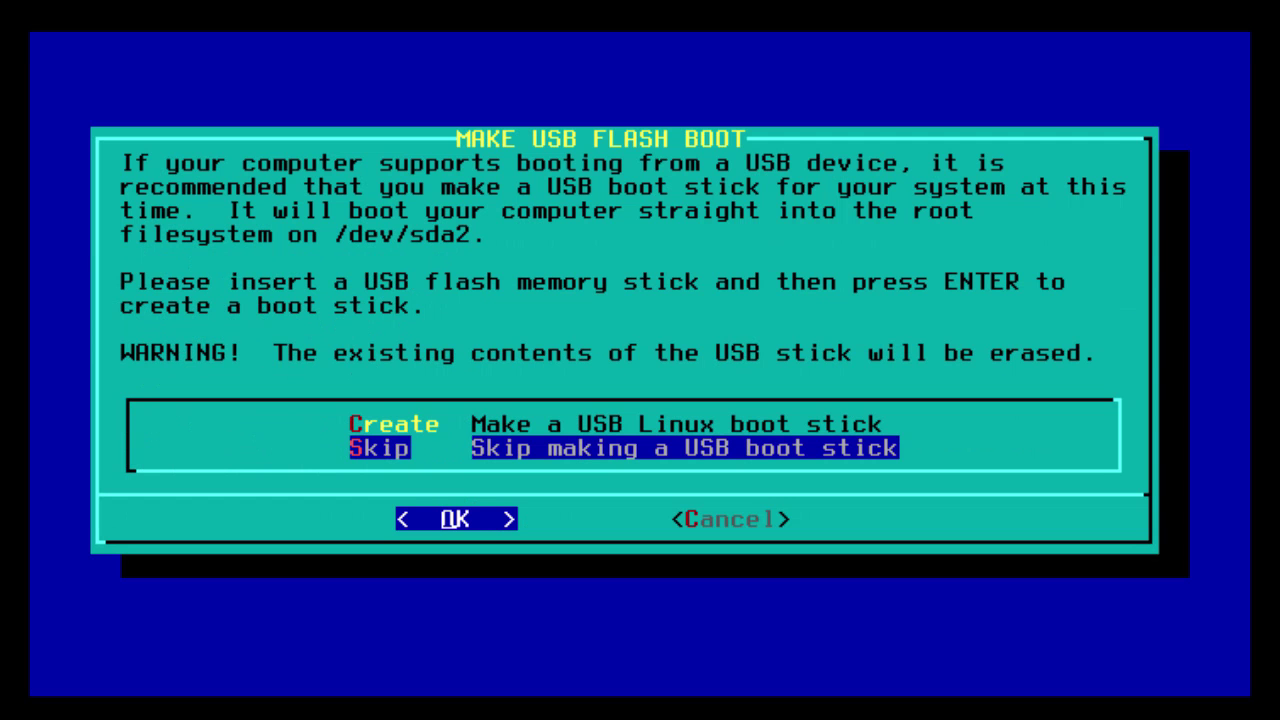
# Skip the USB boot stick and install LILO automatically to the MBR with default console options.
pyautogui.press('Return')
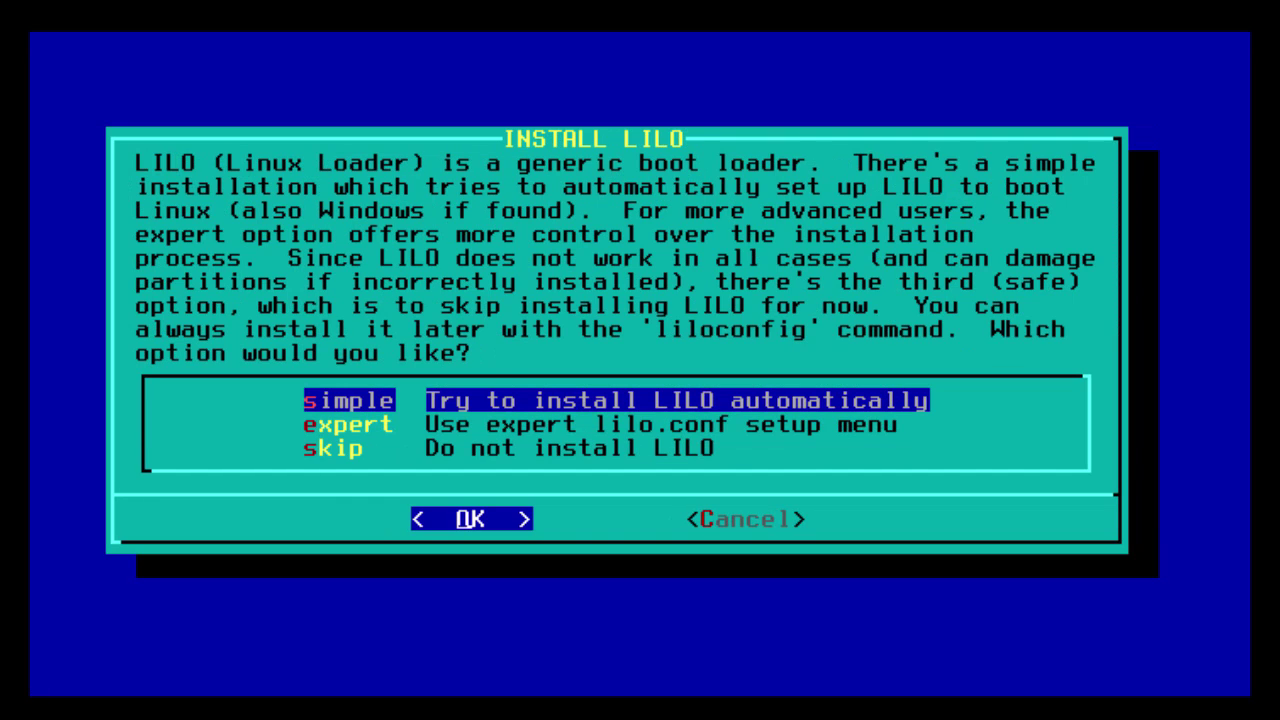
pyautogui.press('Return')
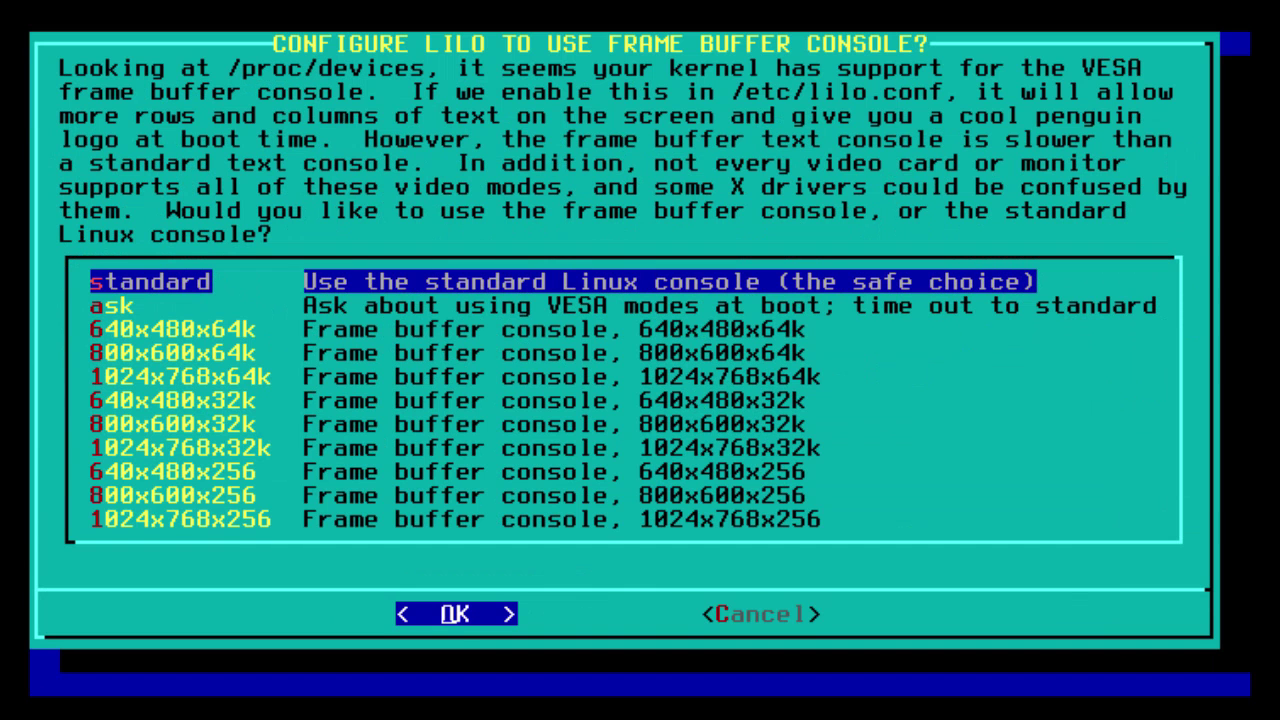
pyautogui.press('Return')
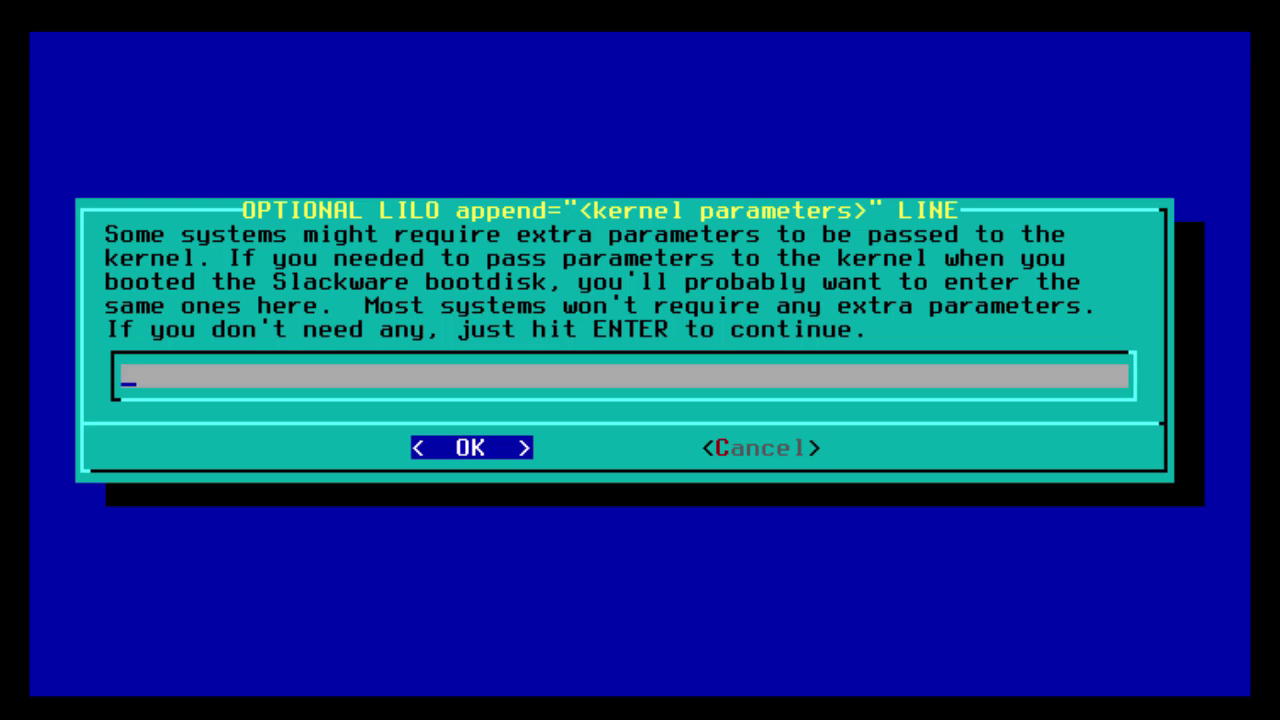
pyautogui.press('Return')
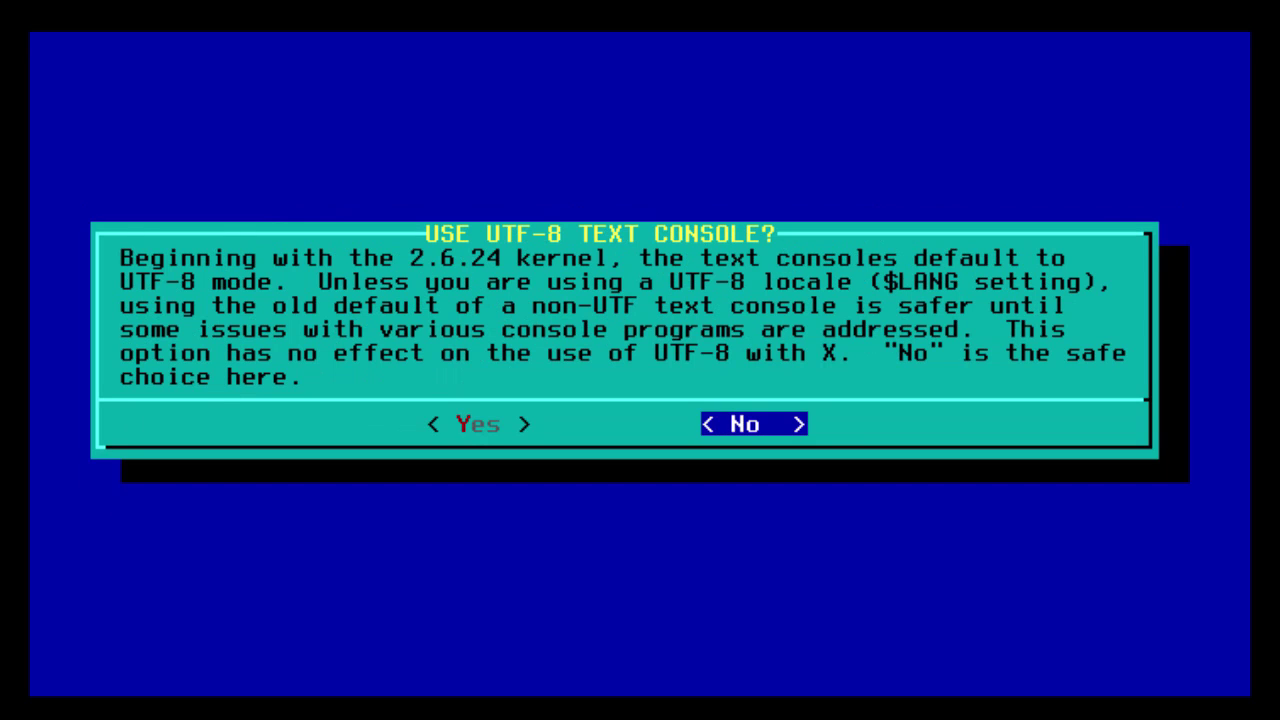
pyautogui.press('Return')
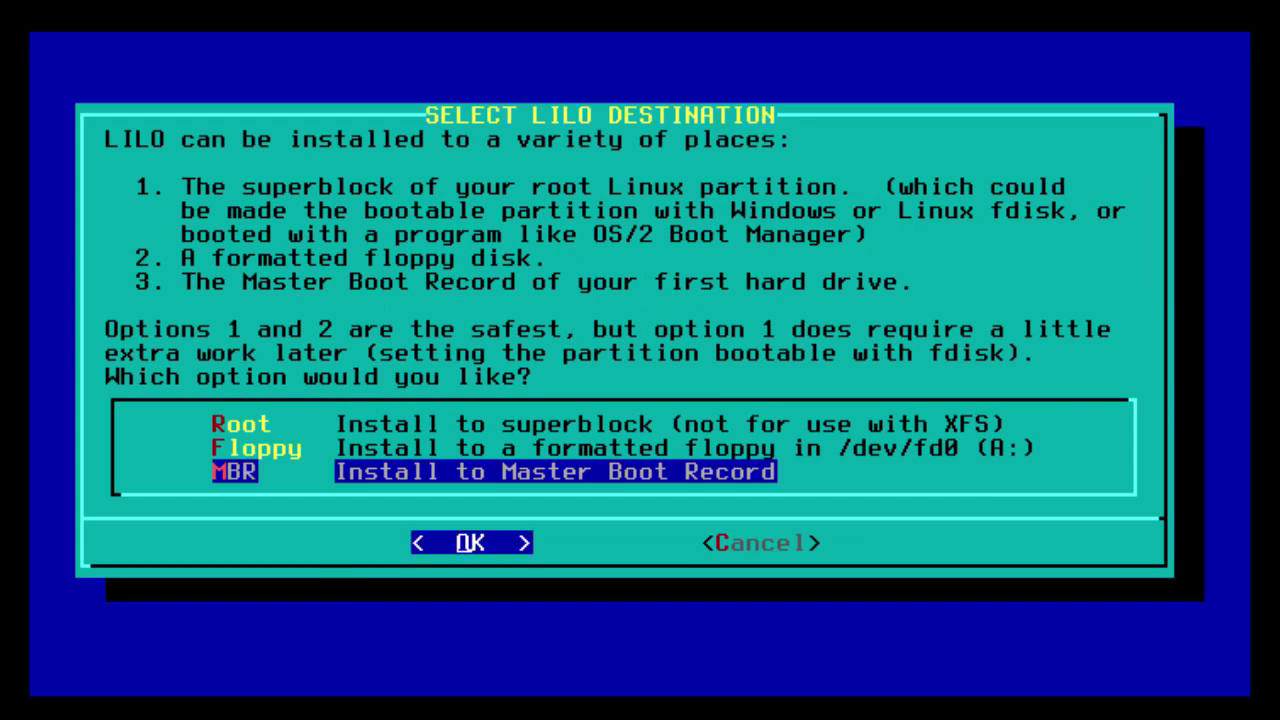
pyautogui.press('Return')
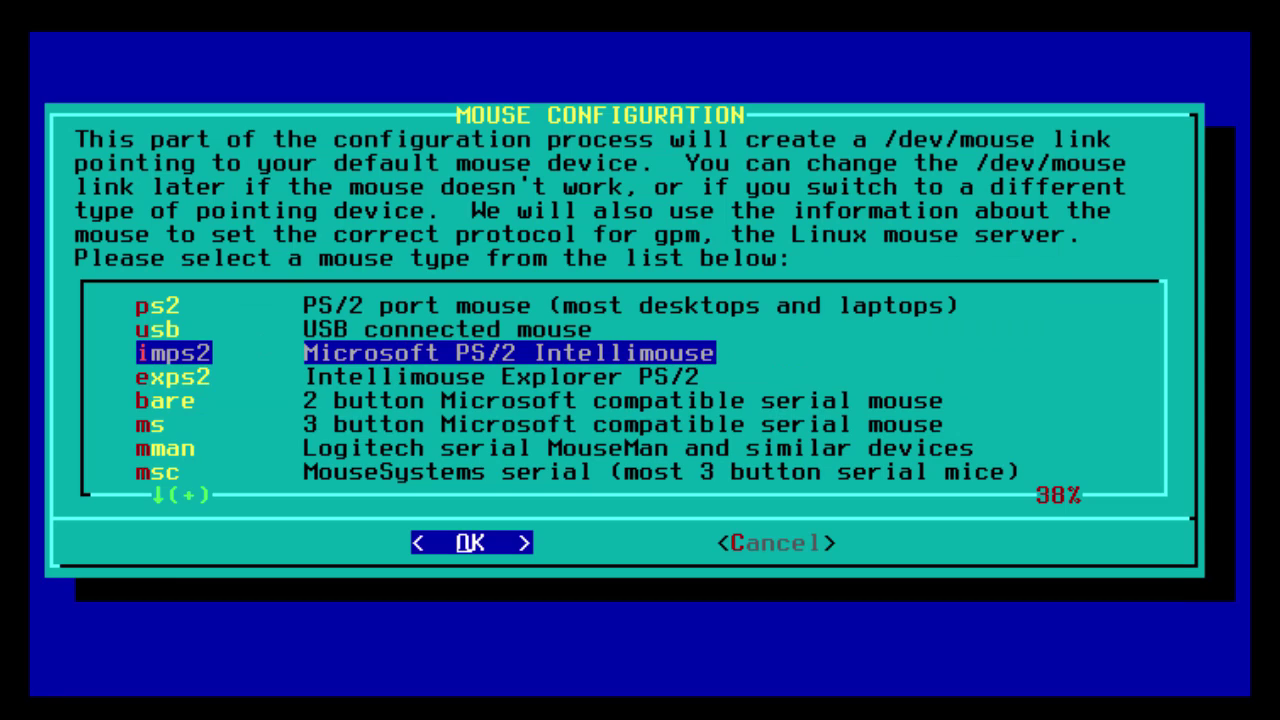
# Choose the USB mouse type and have gpm load at boot.
pyautogui.press('Up')
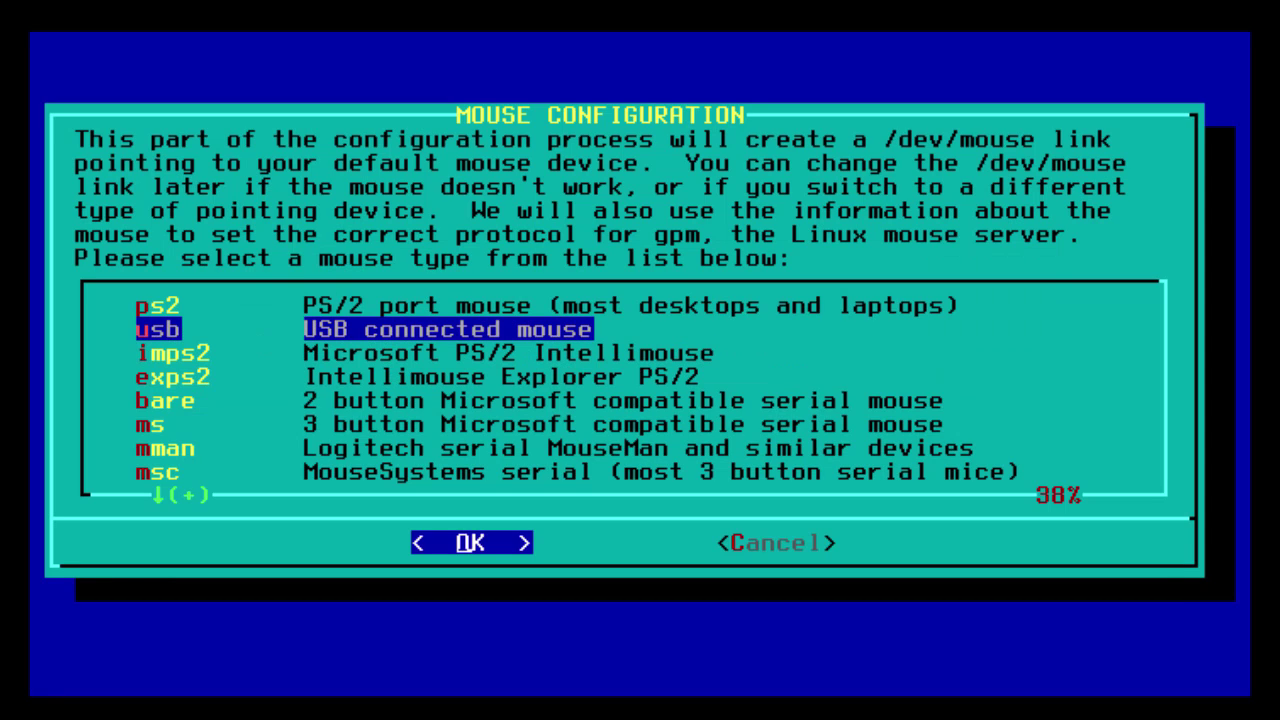
pyautogui.press('Return')
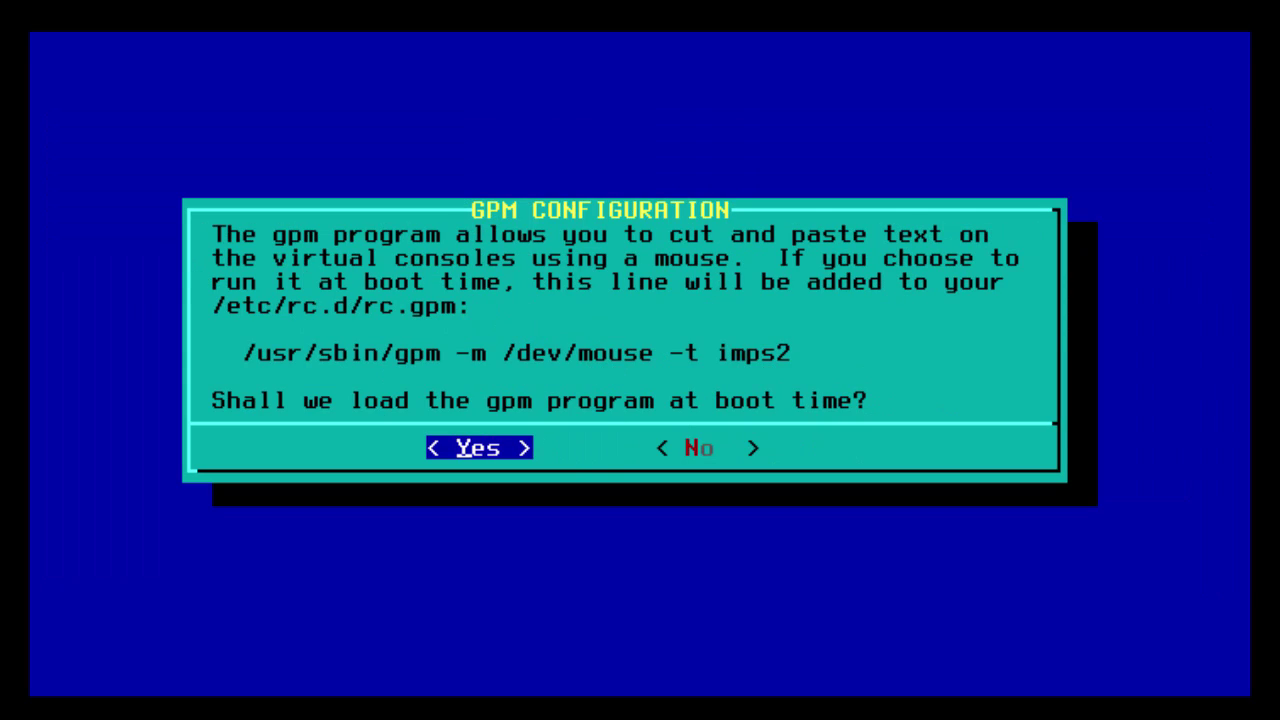
pyautogui.press('Return')
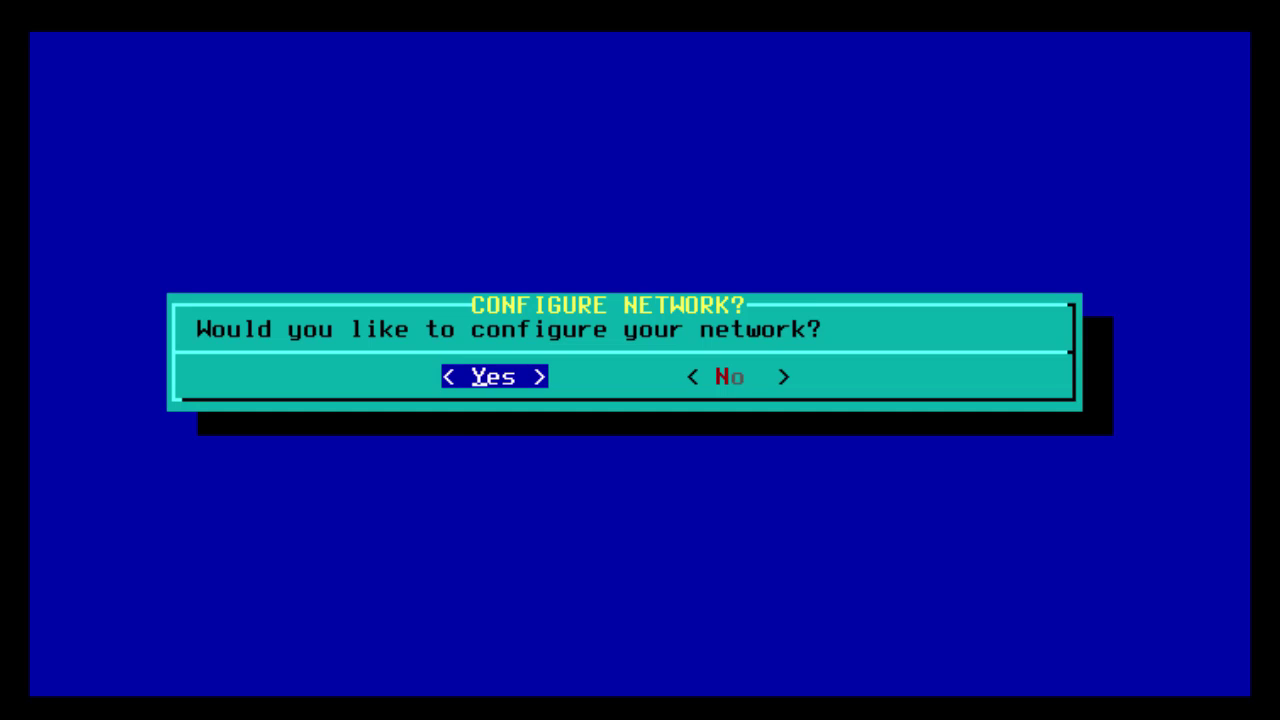
# Configure the network with hostname slackware14 and domain domain.local.
pyautogui.press('Return')
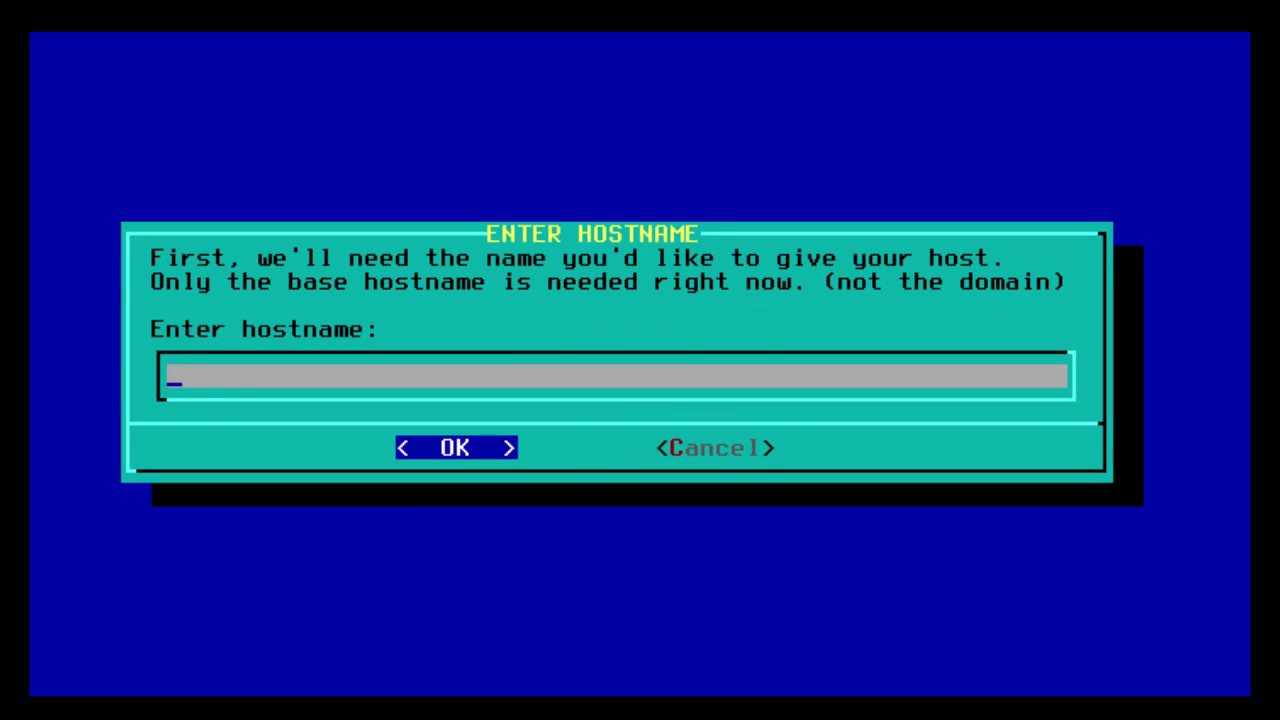
pyautogui.write('slackware1')
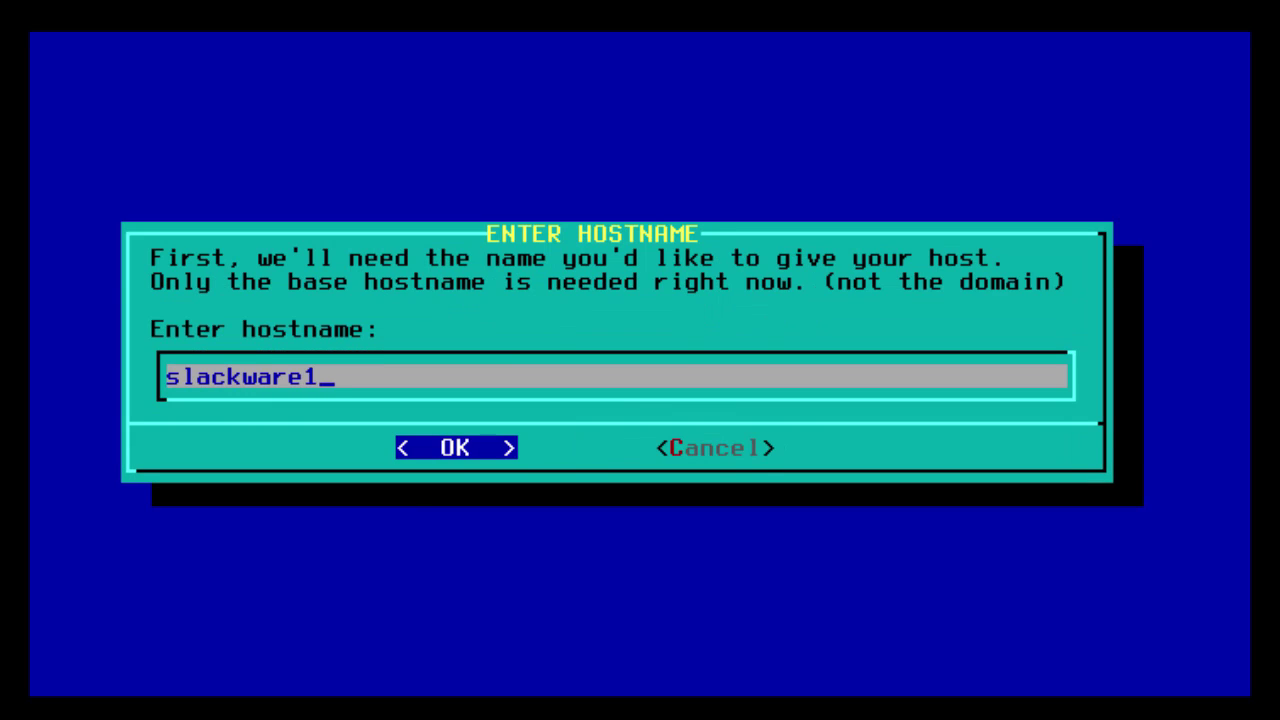
pyautogui.write('4')
pyautogui.press('Return')
pyautogui.write('domai')
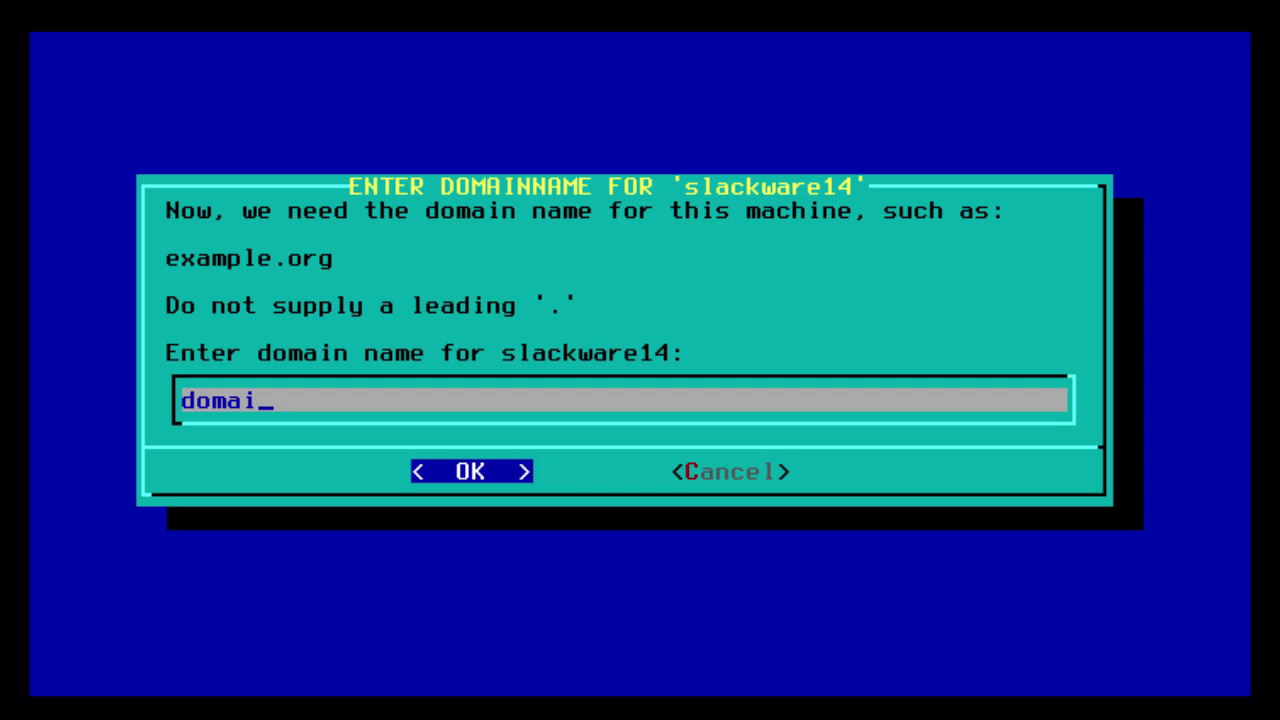
pyautogui.write('n.local')
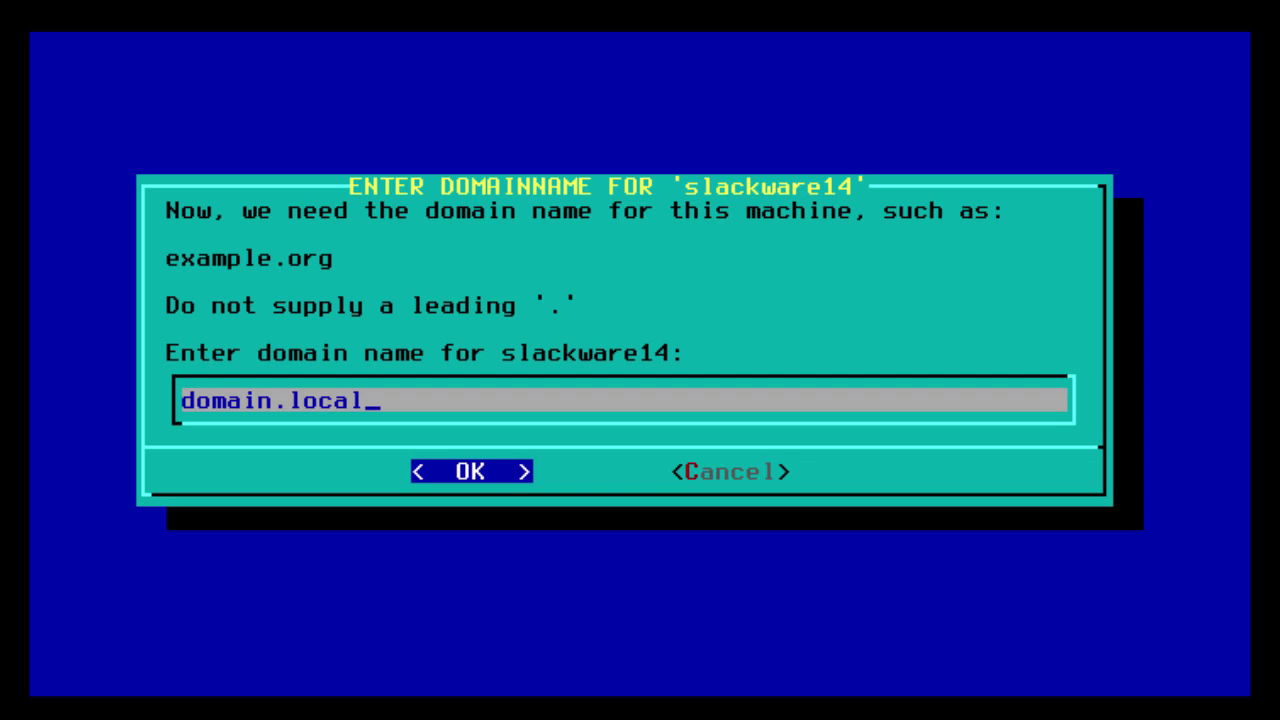
pyautogui.press('Return')
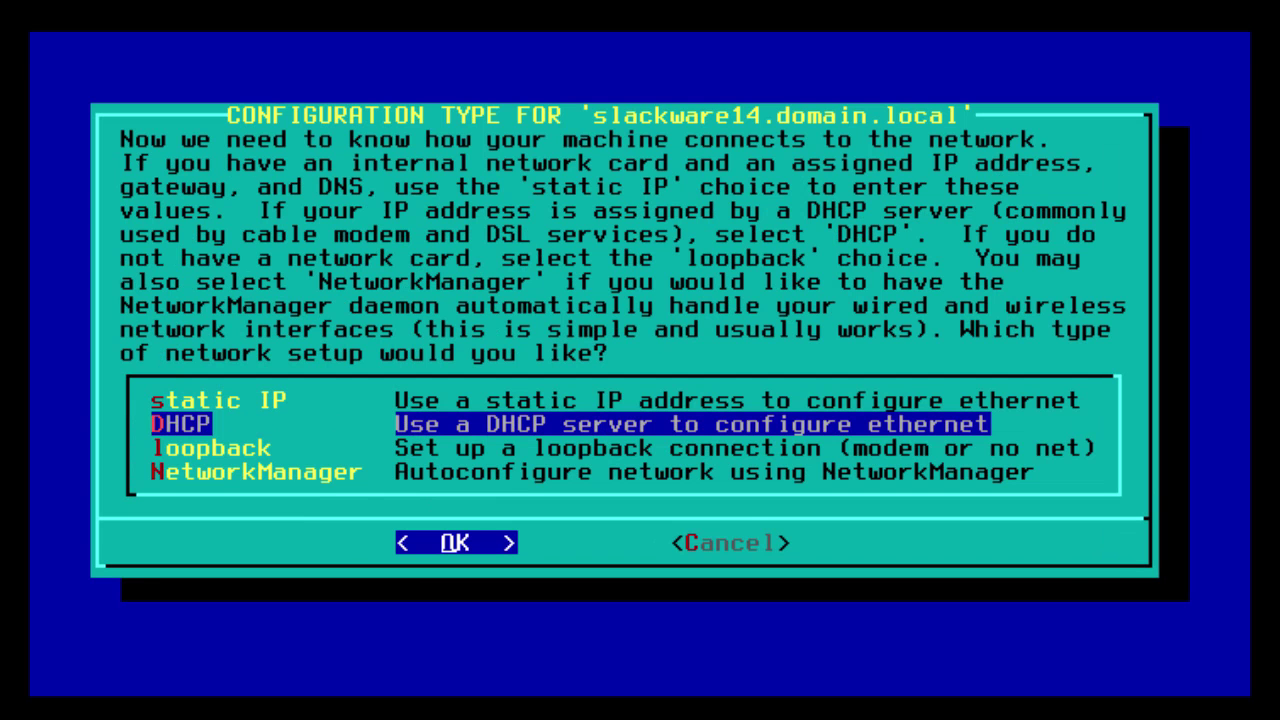
# Use DHCP with no DHCP hostname and accept the network settings.
pyautogui.press('Up')
pyautogui.press('Down')
pyautogui.press('Return')
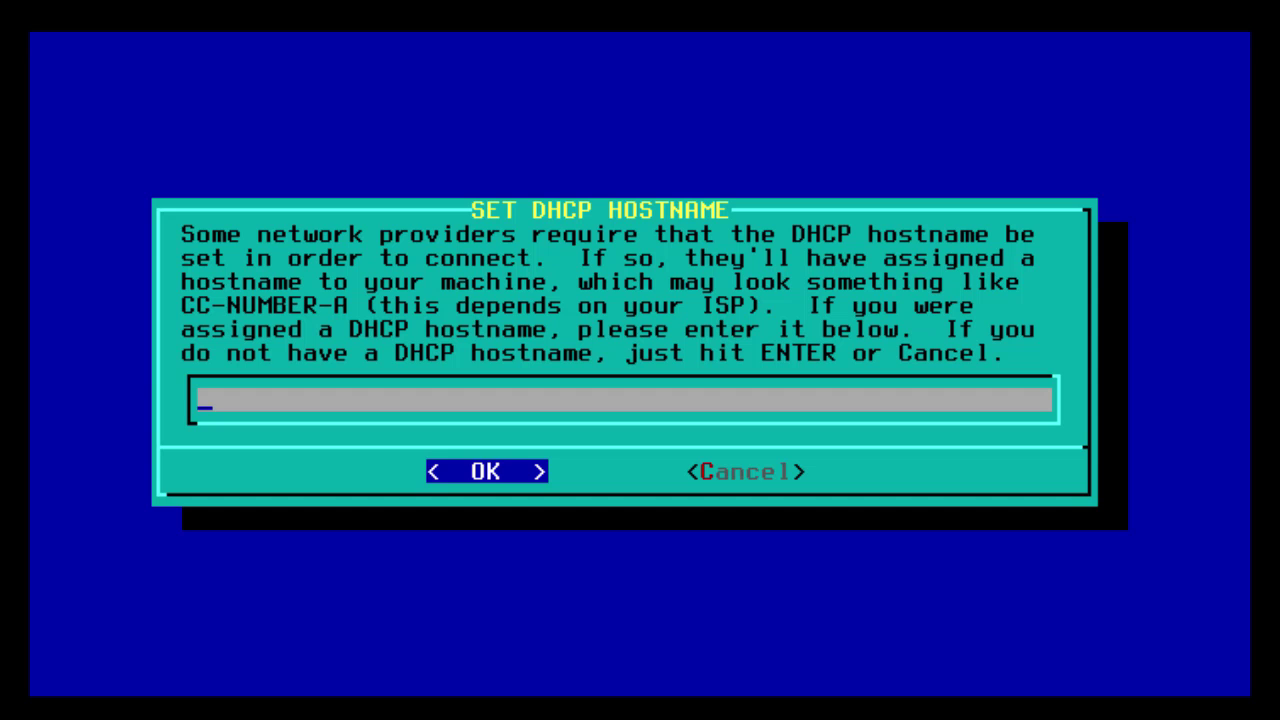
pyautogui.press('Return')
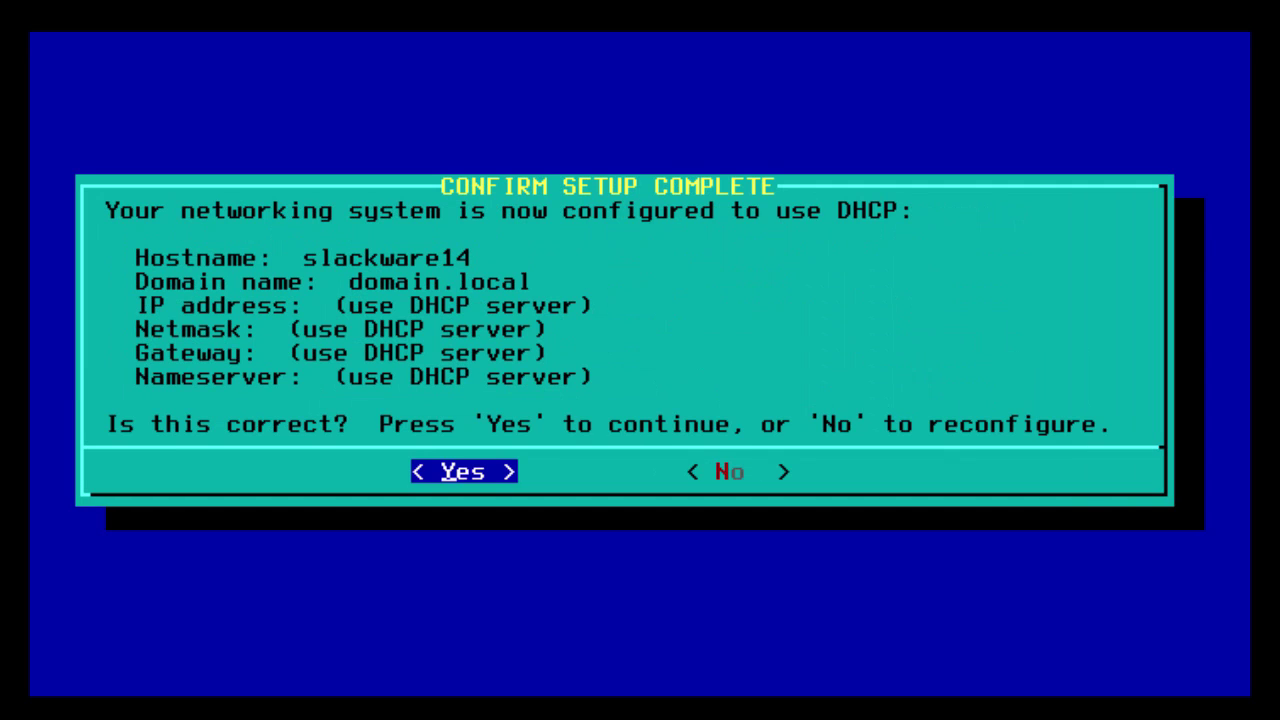
pyautogui.press('Return')
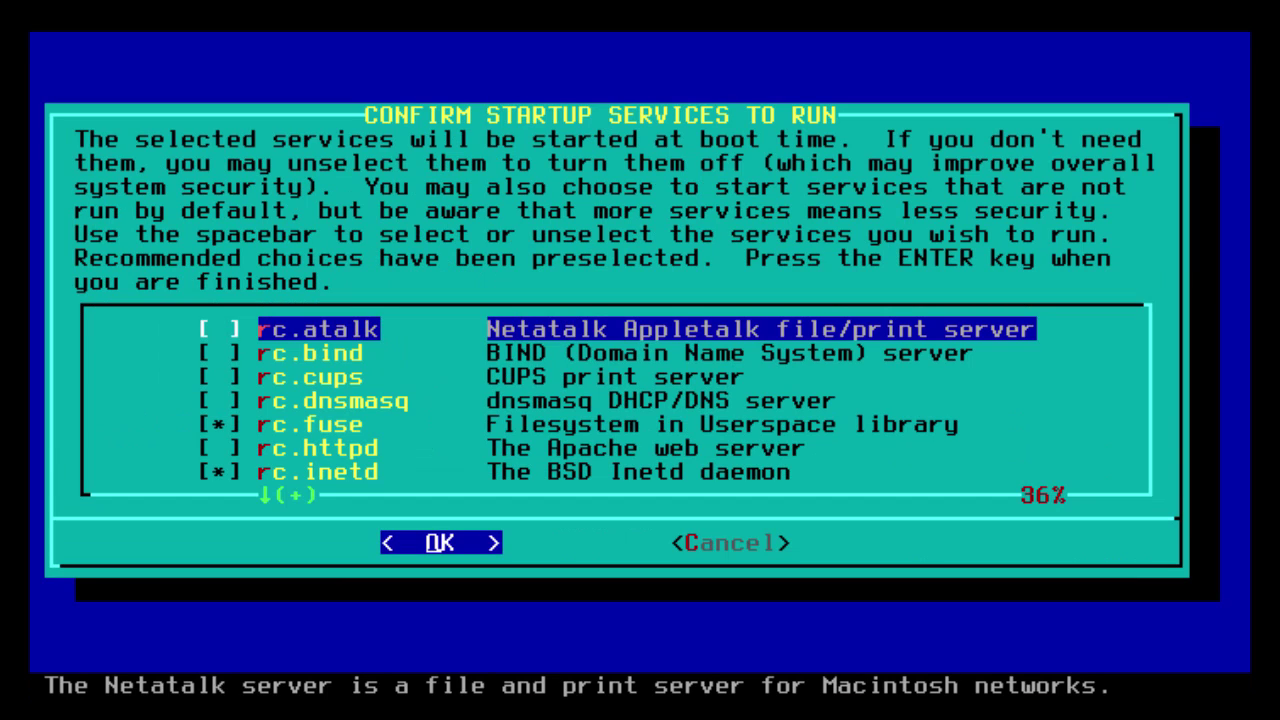
# Keep the recommended startup services, skip custom console fonts, and keep the hardware clock on local time.
pyautogui.press('Down')
pyautogui.press('Down')
pyautogui.press('Down')
pyautogui.press('Down')
pyautogui.press('Down')
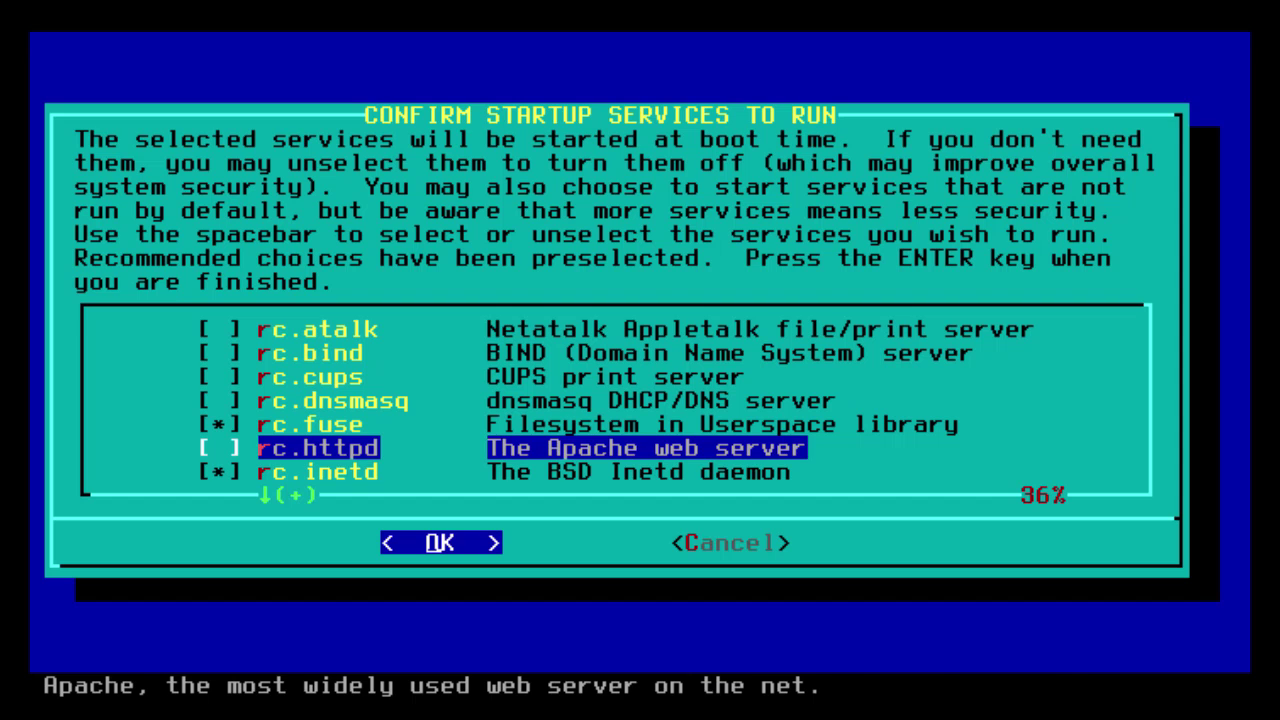
pyautogui.press('Down')
pyautogui.press('Down')
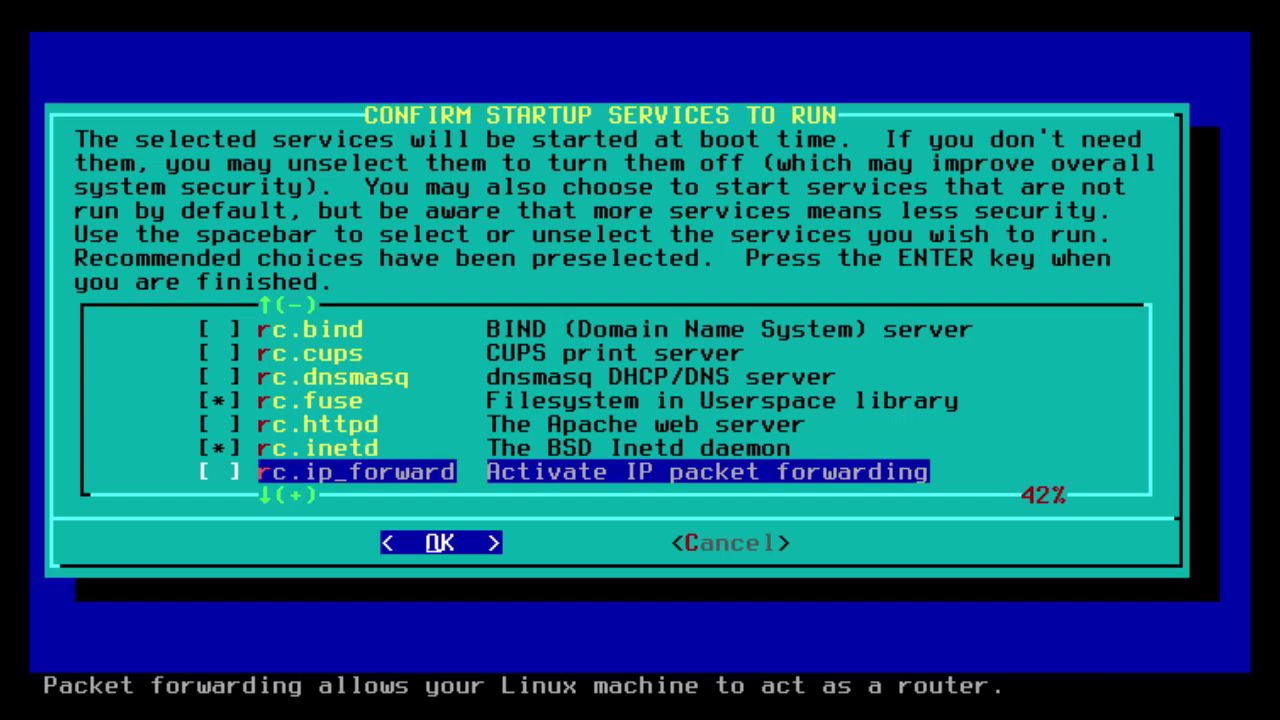
pyautogui.press('Down')
pyautogui.press('Down')
pyautogui.press('Down')
pyautogui.press('Down')
pyautogui.press('Down')
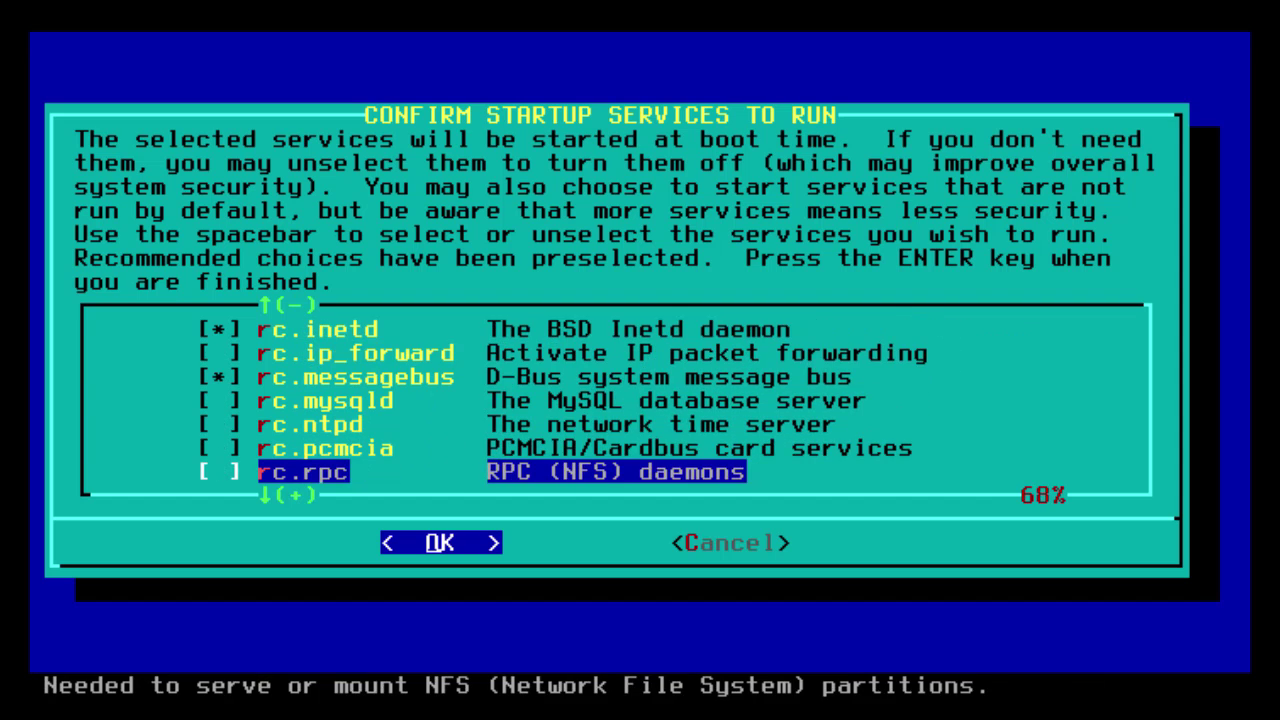
pyautogui.press('Down')
pyautogui.press('Down')
pyautogui.press('Down')
pyautogui.press('Down')
pyautogui.press('Down')
pyautogui.press('Down')
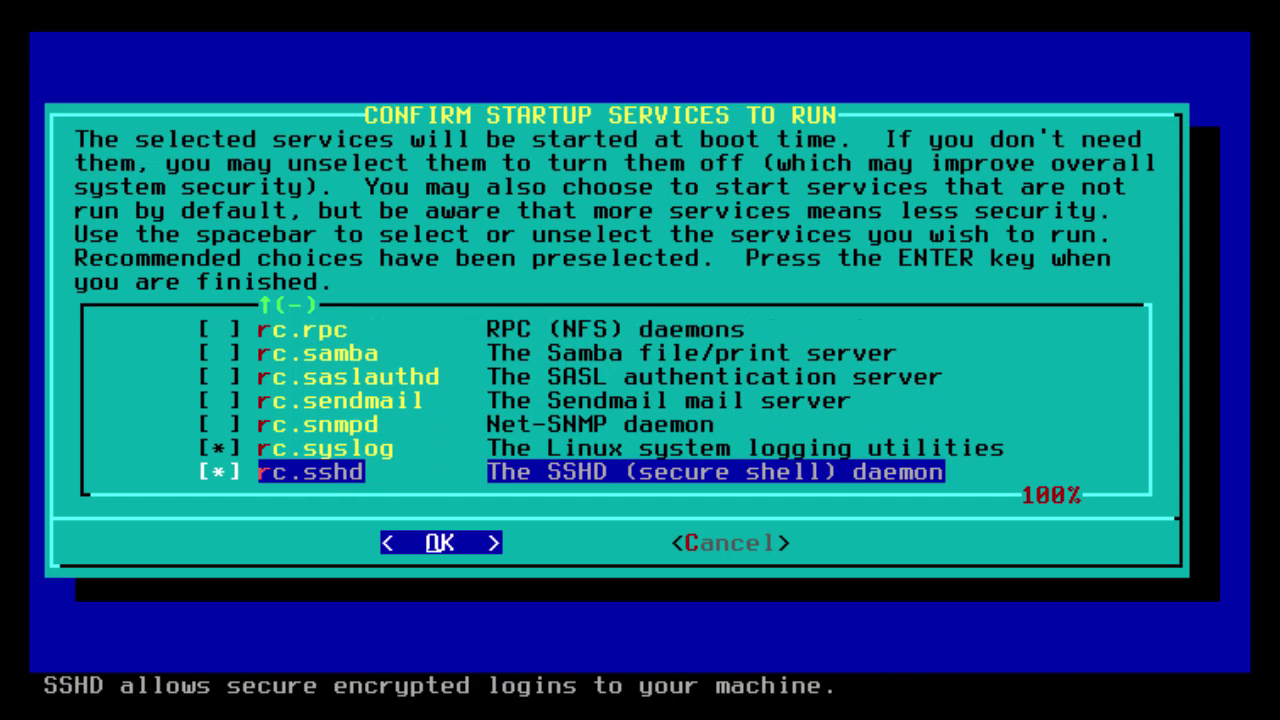
pyautogui.press('Return')
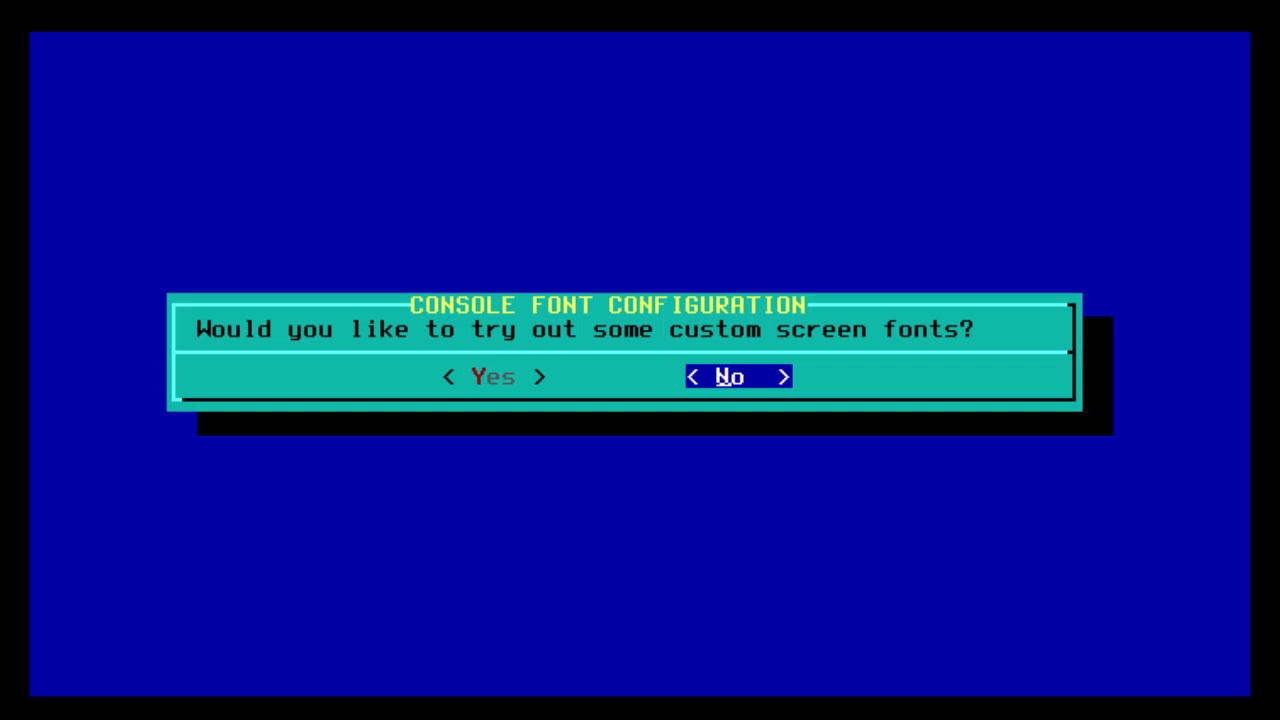
pyautogui.press('Return')
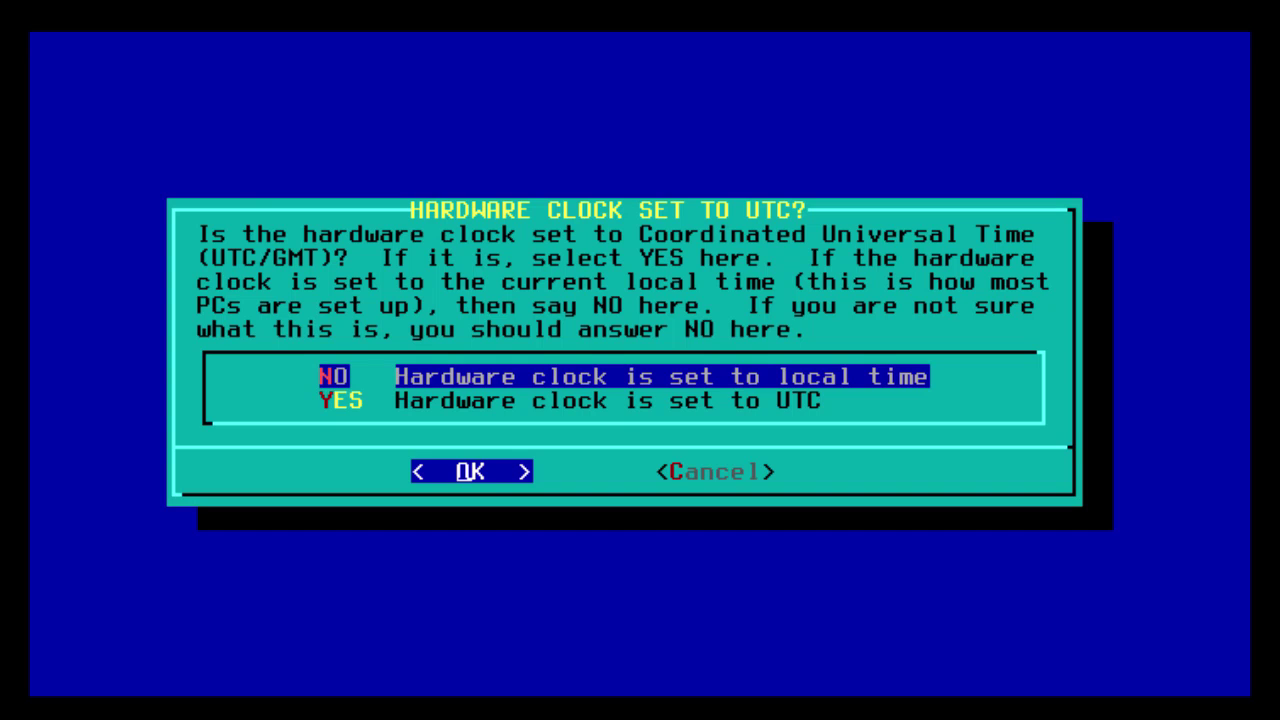
pyautogui.press('Return')
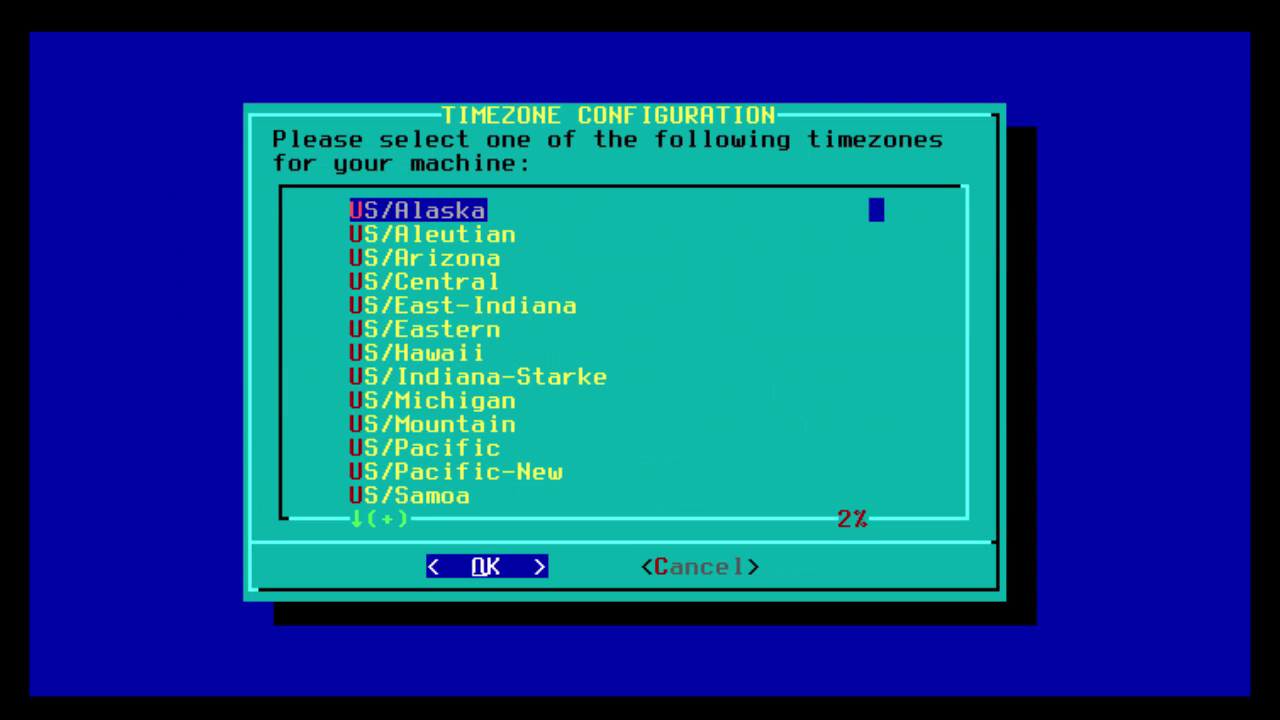
# Set the timezone to Europe/Copenhagen.
pyautogui.press('pagedown')
pyautogui.press('pagedown')
pyautogui.press('pagedown')
pyautogui.press('pagedown')
pyautogui.press('pagedown')
pyautogui.press('pagedown')
pyautogui.press('pagedown')
pyautogui.press('pagedown')
pyautogui.press('pagedown')
pyautogui.press('pagedown')
pyautogui.press('pagedown')
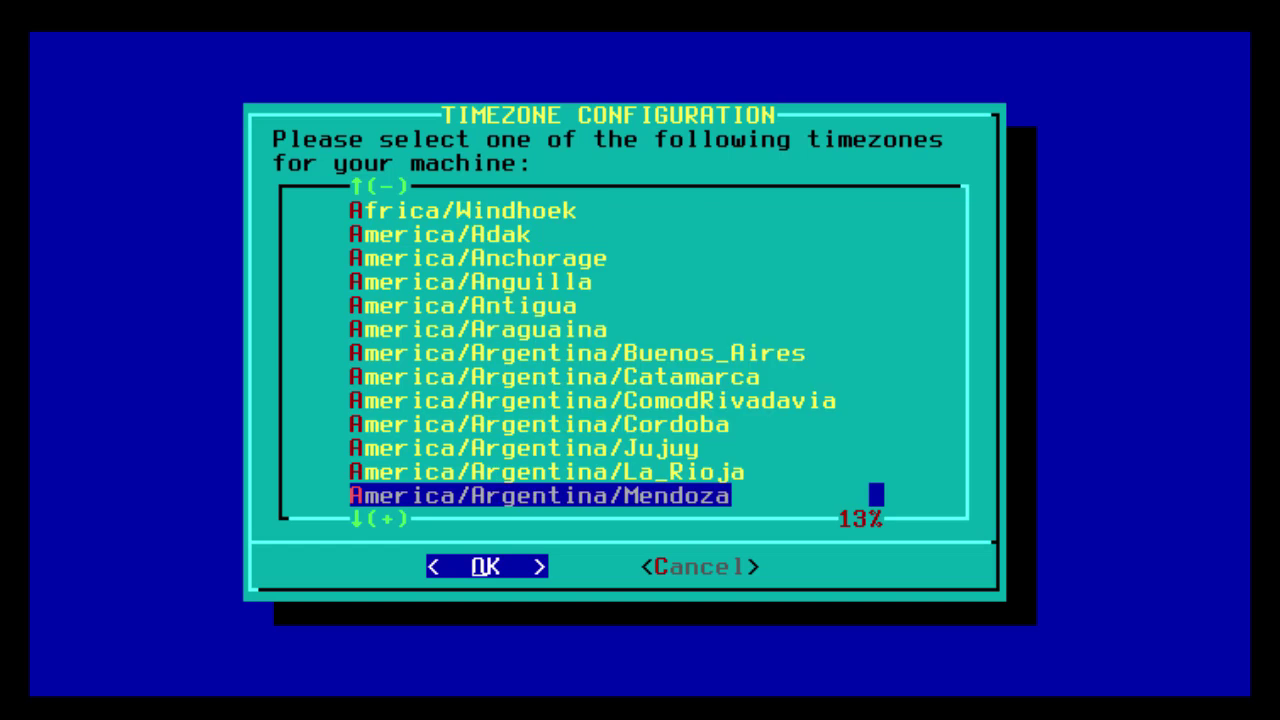
pyautogui.press('pagedown')
pyautogui.press('pagedown')
pyautogui.press('pagedown')
pyautogui.press('pagedown')
pyautogui.press('pagedown')
pyautogui.press('pagedown')
pyautogui.press('pagedown')
pyautogui.press('pagedown')
pyautogui.press('pagedown')
pyautogui.press('pagedown')
pyautogui.press('pagedown')
pyautogui.press('pagedown')
pyautogui.press('pagedown')
pyautogui.press('pagedown')
pyautogui.press('pagedown')
pyautogui.press('pagedown')
pyautogui.press('pagedown')
pyautogui.press('pagedown')
pyautogui.press('pagedown')
pyautogui.press('pagedown')
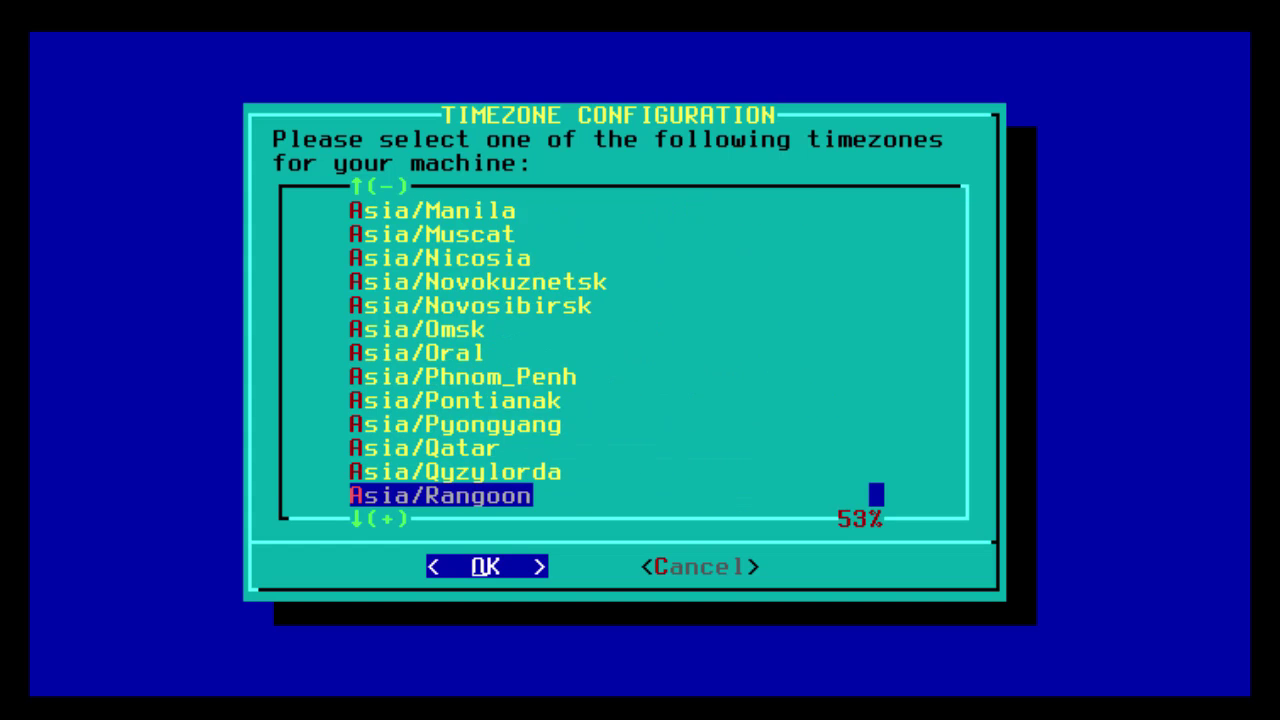
pyautogui.press('Up')
pyautogui.press('Up')
pyautogui.press('Up')
pyautogui.press('Up')
pyautogui.press('Up')
pyautogui.press('Up')
pyautogui.press('Up')
pyautogui.press('Up')
pyautogui.press('Up')
pyautogui.press('Up')
pyautogui.press('Up')
pyautogui.press('Up')
pyautogui.press('Up')
pyautogui.press('Up')
pyautogui.press('Up')
pyautogui.press('Up')
pyautogui.press('Up')
pyautogui.press('Up')
pyautogui.press('Up')
pyautogui.press('Up')
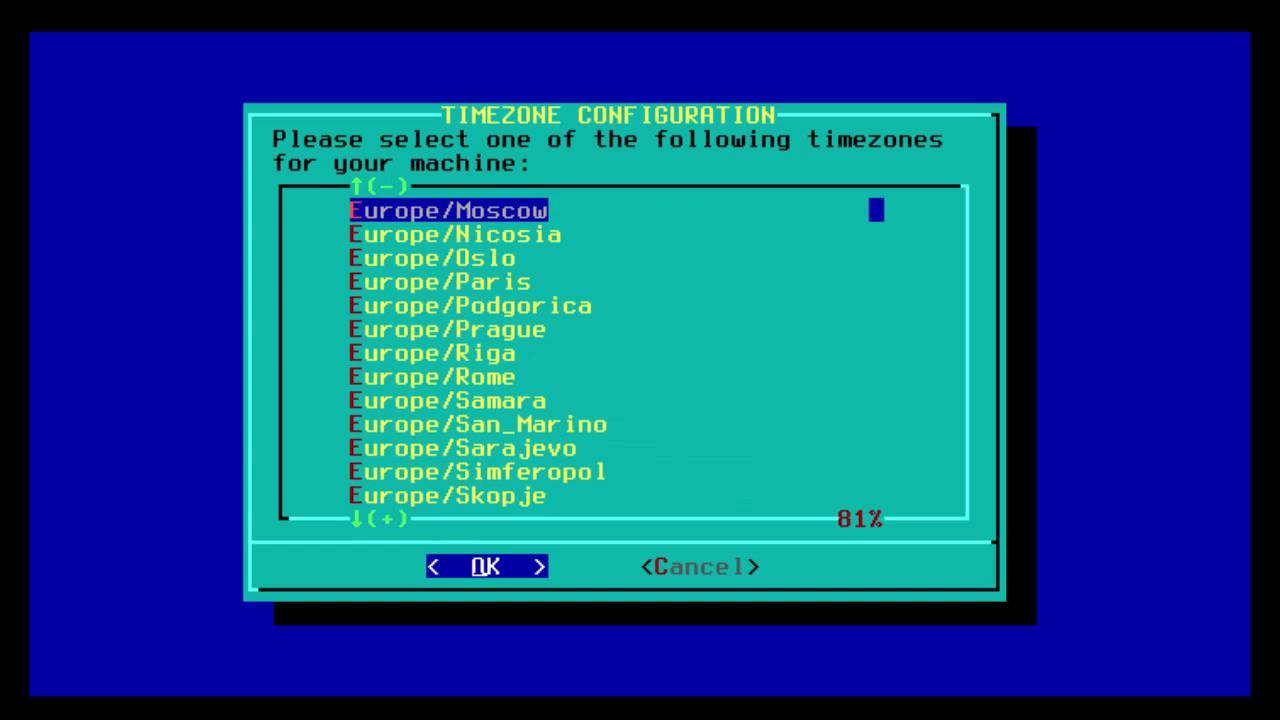
pyautogui.press('Up')
pyautogui.press('Up')
pyautogui.press('Up')
pyautogui.press('Up')
pyautogui.press('Up')
pyautogui.press('Up')
pyautogui.press('Up')
pyautogui.press('Up')
pyautogui.press('Up')
pyautogui.press('Up')
pyautogui.press('Up')
pyautogui.press('Up')
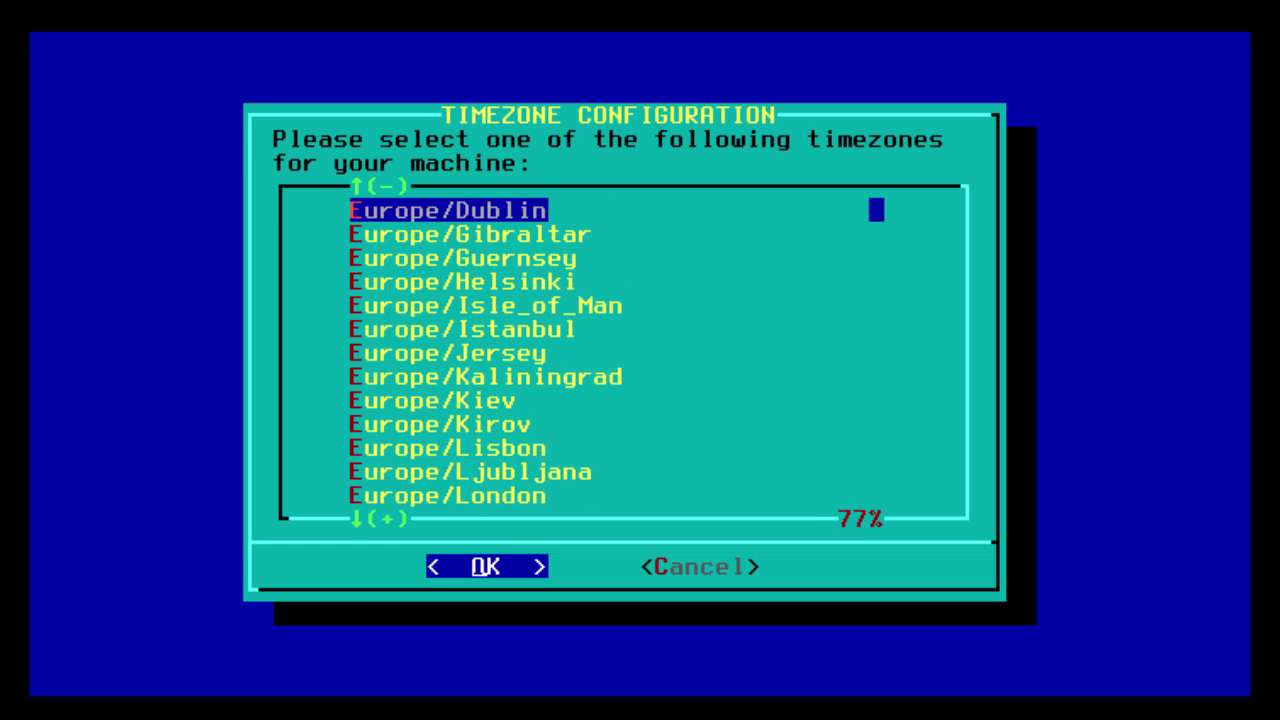
pyautogui.press('Down')
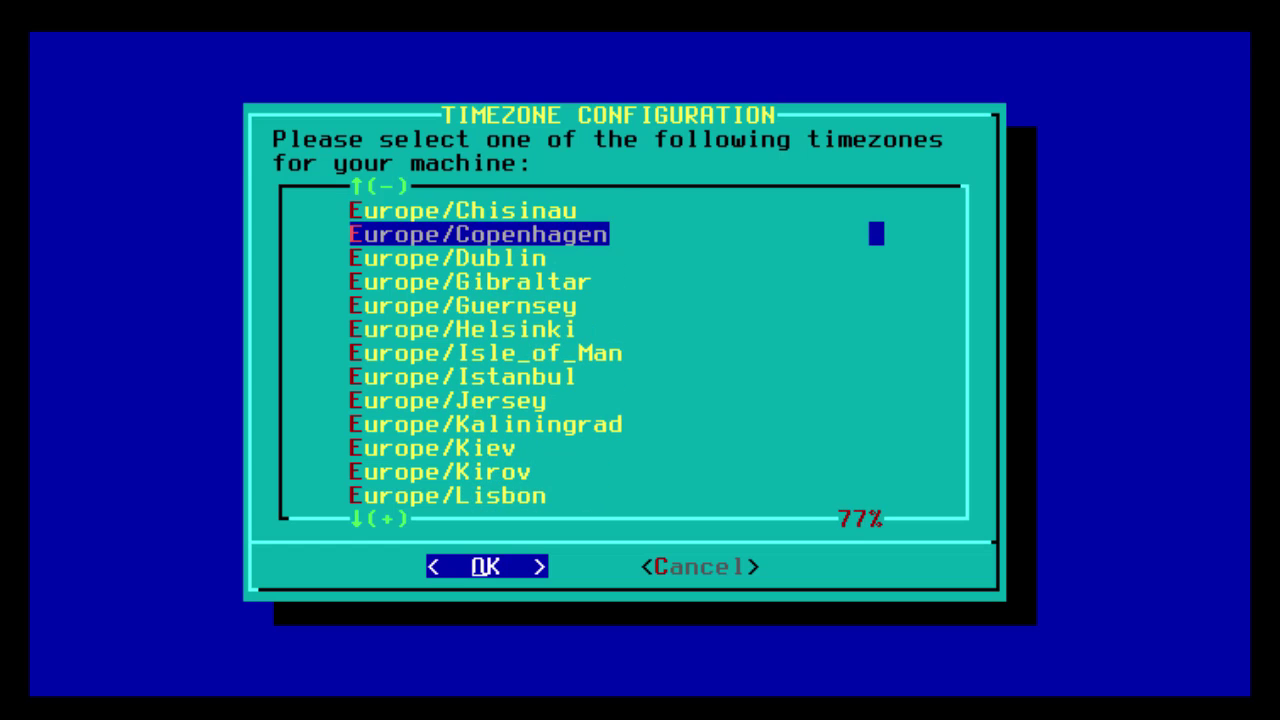
pyautogui.press('Return')
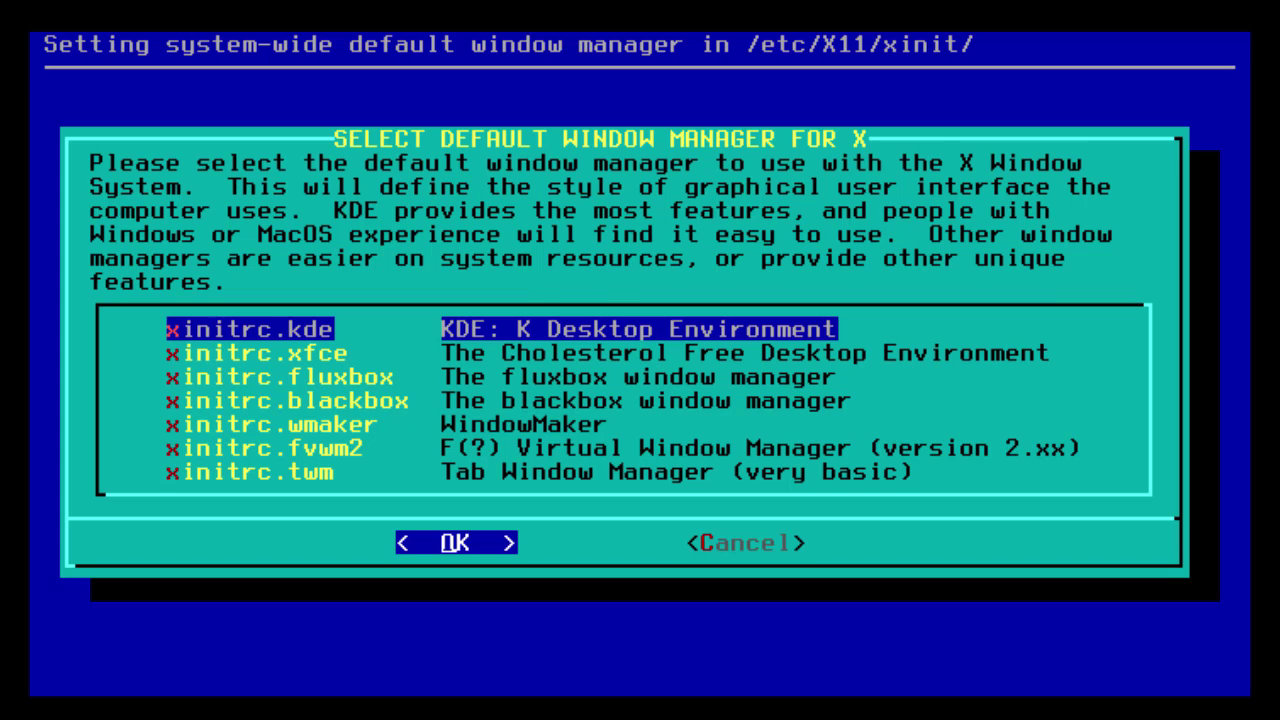
# Make xinitrc.kde (KDE) the default window manager.
pyautogui.press('Down')
pyautogui.press('Down')
pyautogui.press('Down')
pyautogui.press('Down')
pyautogui.press('Down')
pyautogui.press('Down')
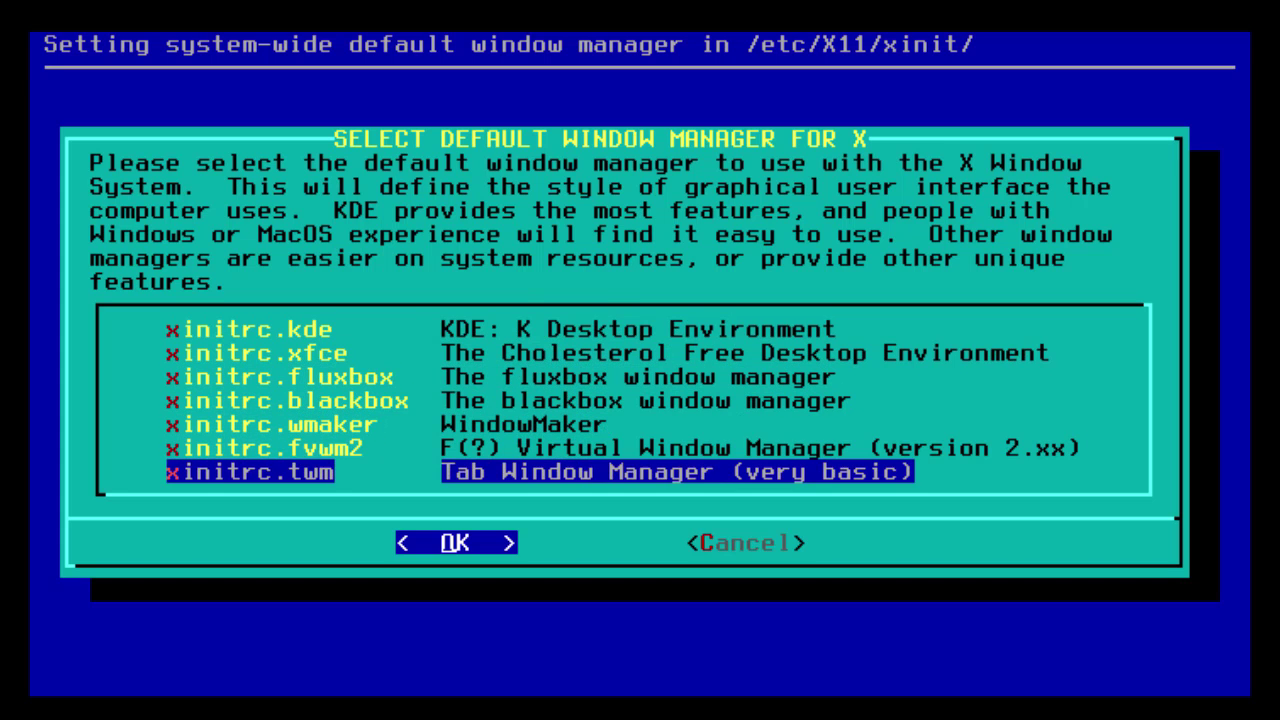
pyautogui.press('Up')
pyautogui.press('Up')
pyautogui.press('Up')
pyautogui.press('Up')
pyautogui.press('Up')
pyautogui.press('Up')
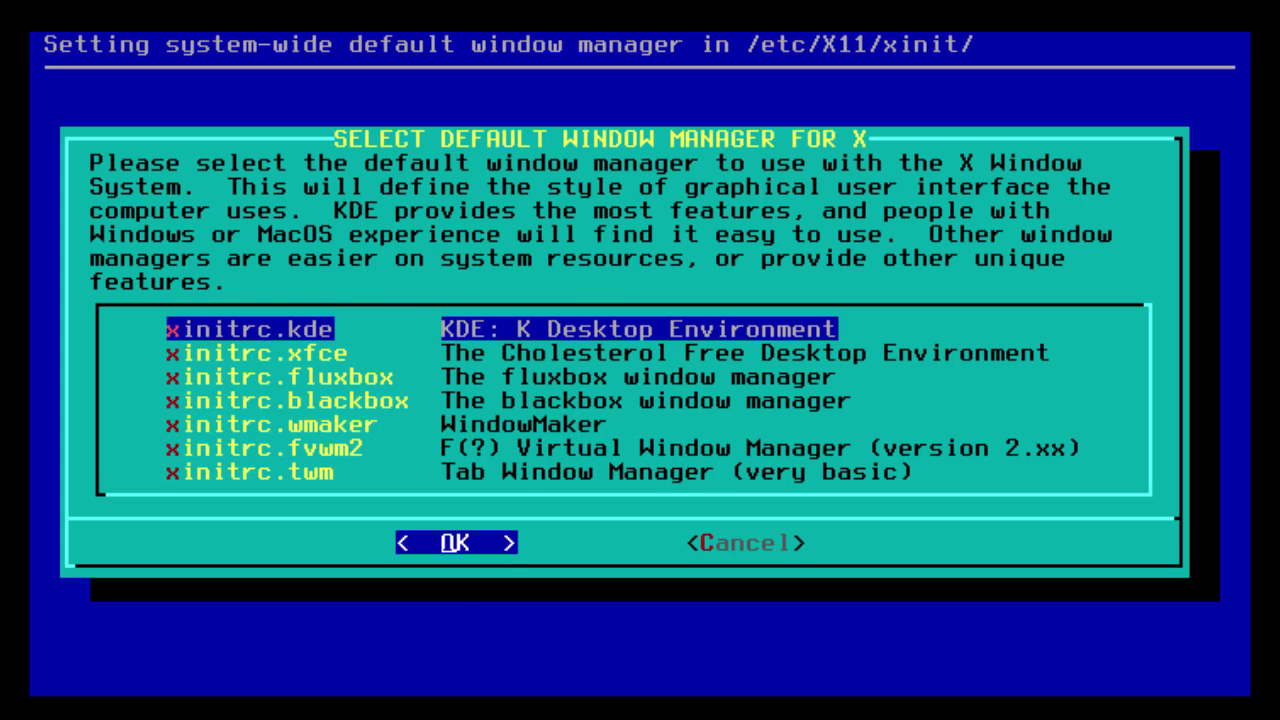
pyautogui.press('Return')
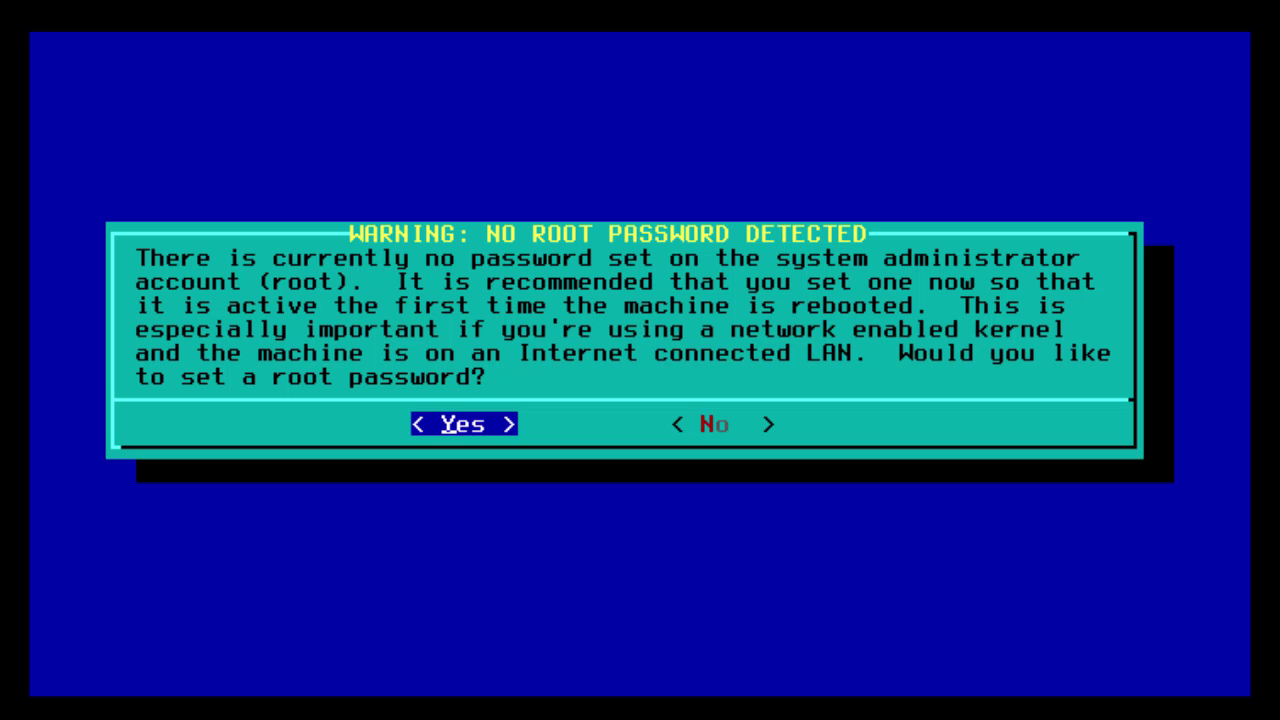
# Set the root password, entering it twice to confirm.
pyautogui.press('Return')
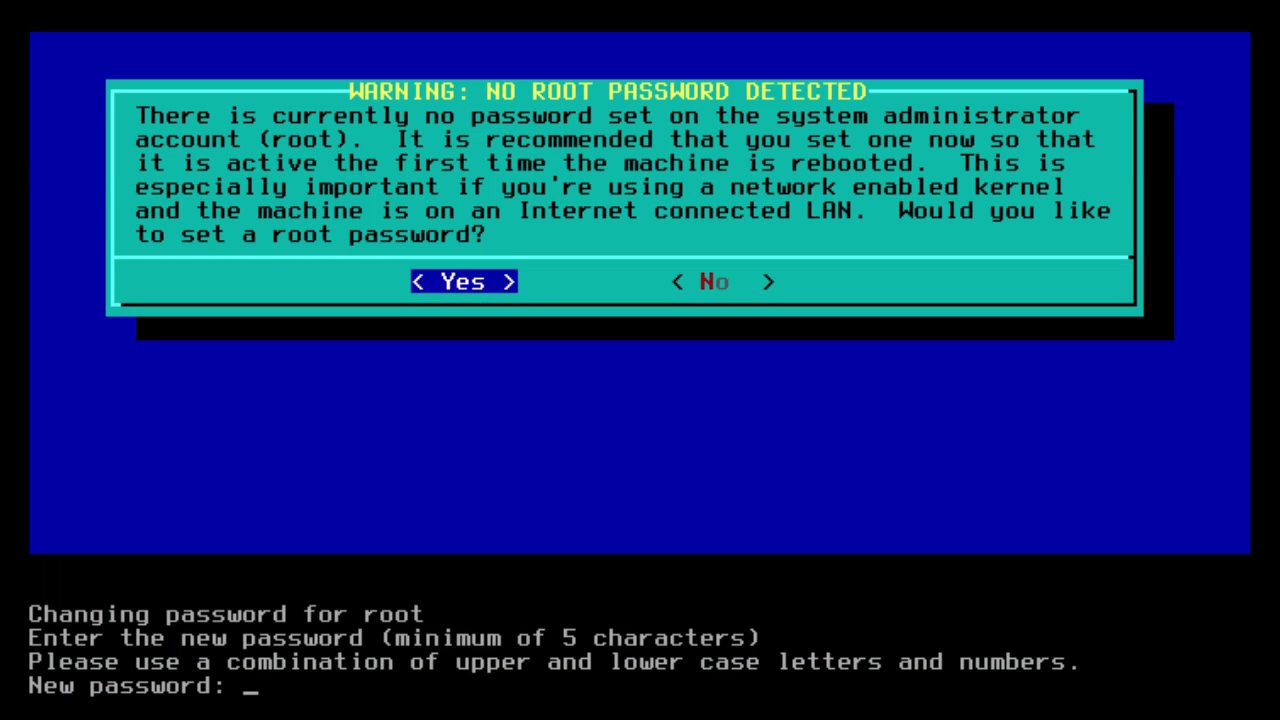
pyautogui.press('Return')
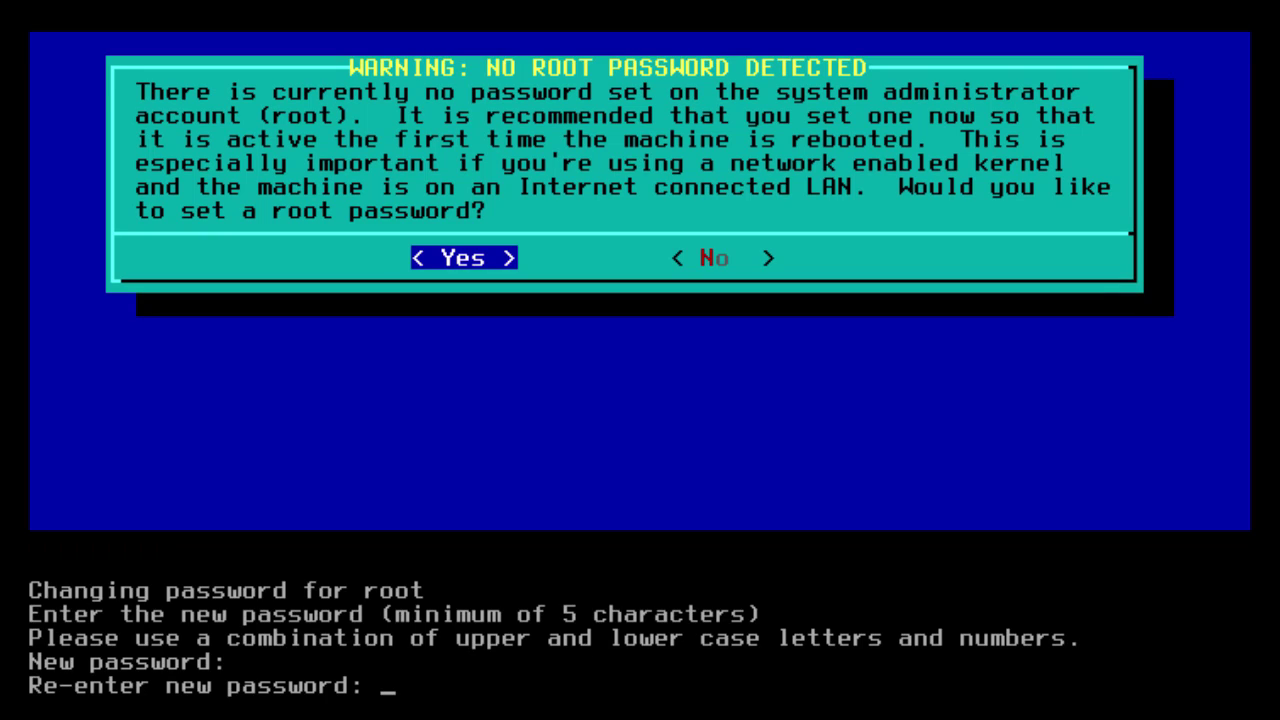
pyautogui.press('Return')
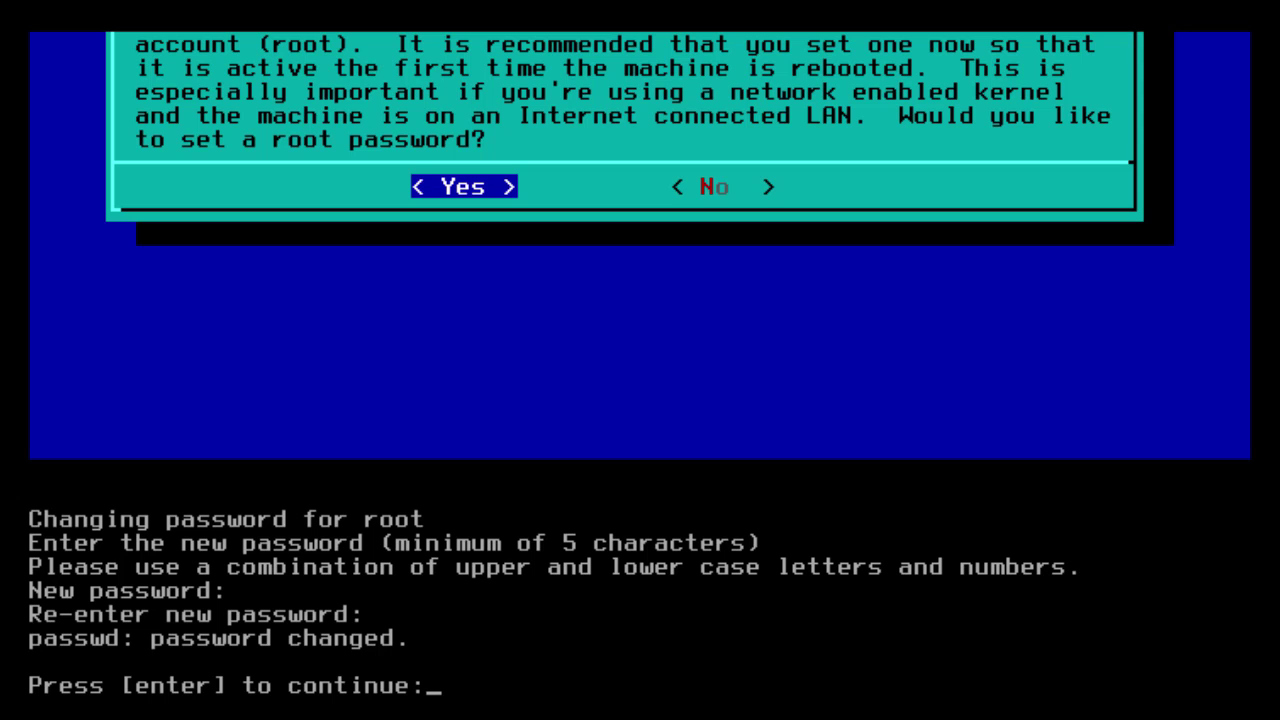
pyautogui.press('Return')
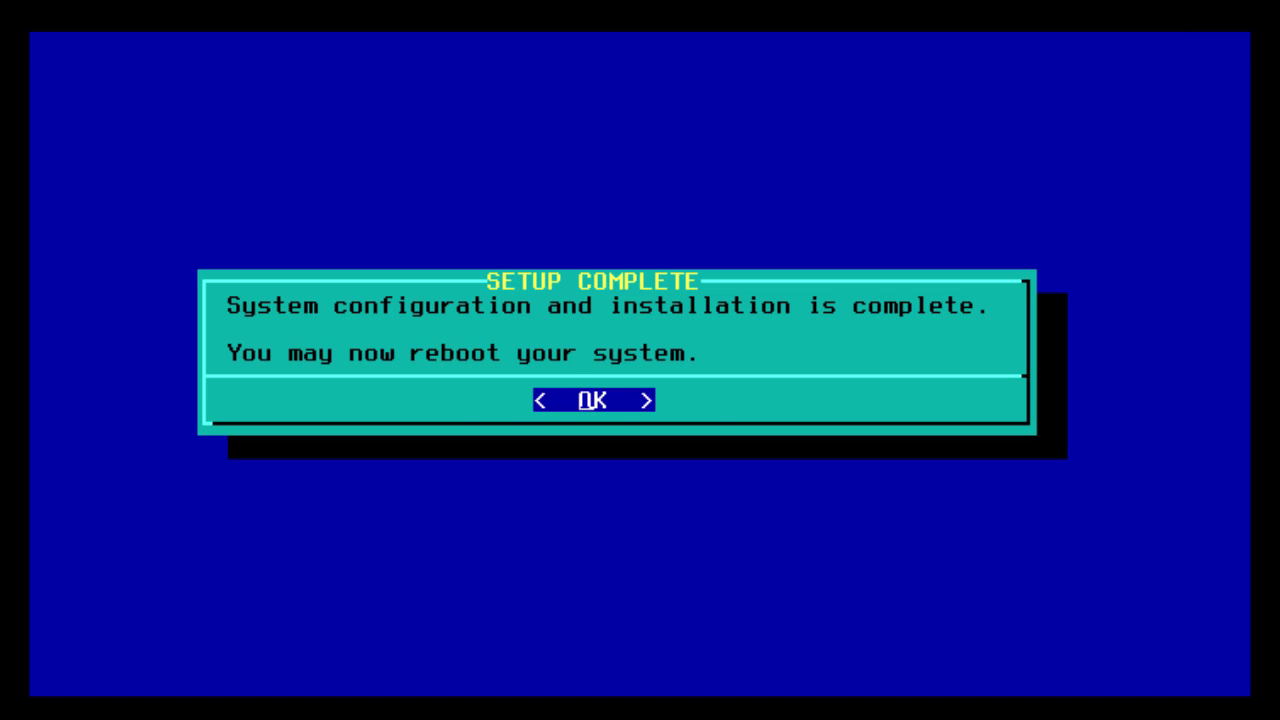
# Exit Slackware Setup, dismiss the completion notice, and confirm the reboot.
pyautogui.press('Return')
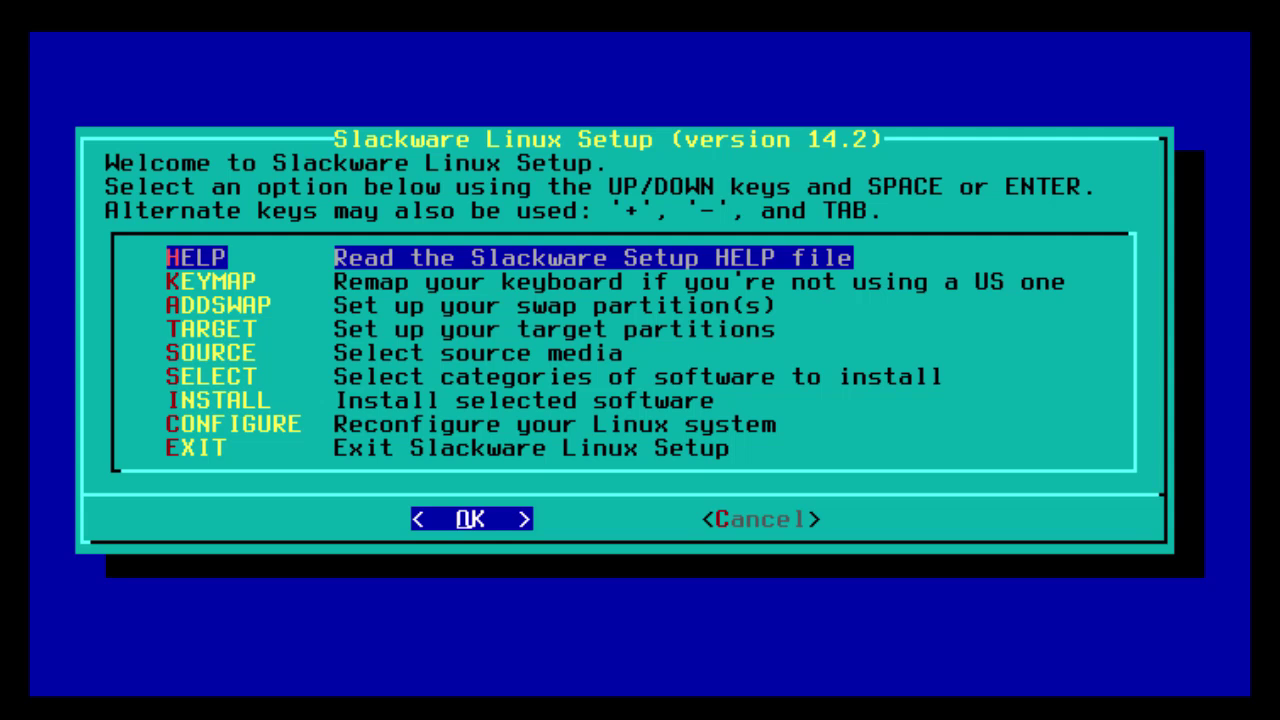
pyautogui.press('Down')
pyautogui.press('Down')
pyautogui.press('Down')
pyautogui.press('Down')
pyautogui.press('Down')
pyautogui.press('Down')
pyautogui.press('Down')
pyautogui.press('Down')
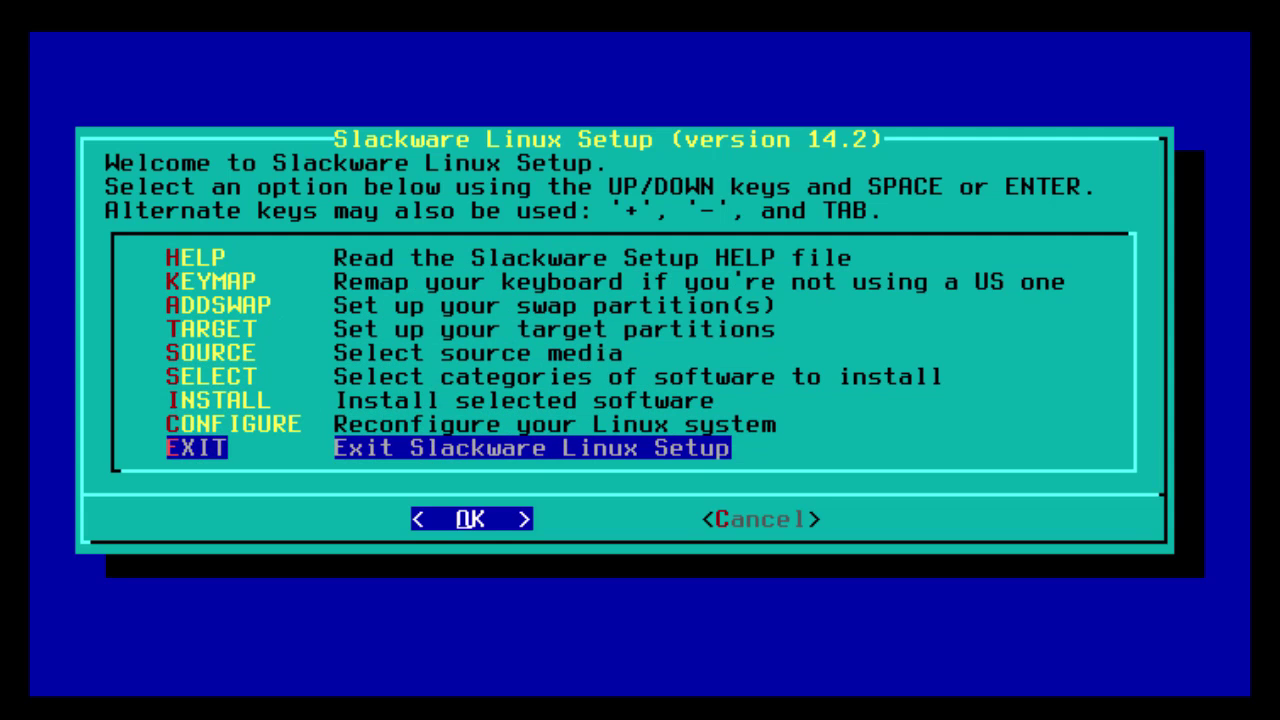
pyautogui.press('Return')
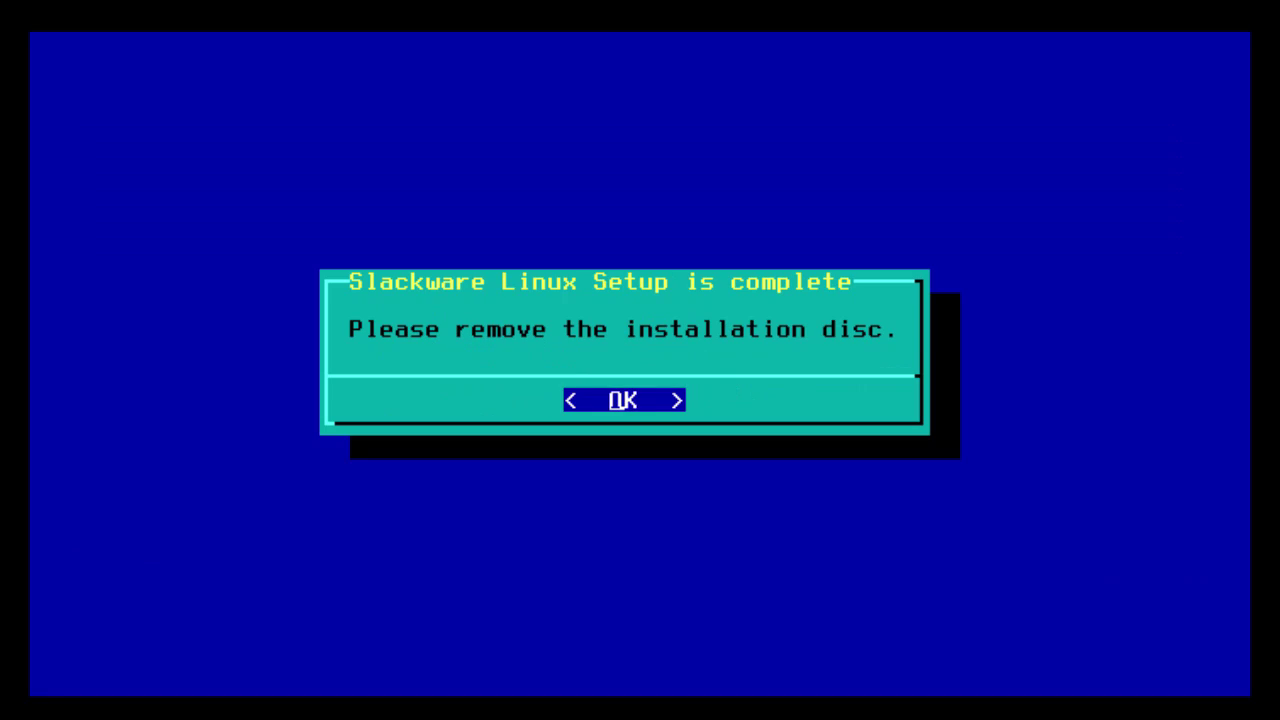
pyautogui.press('Return')
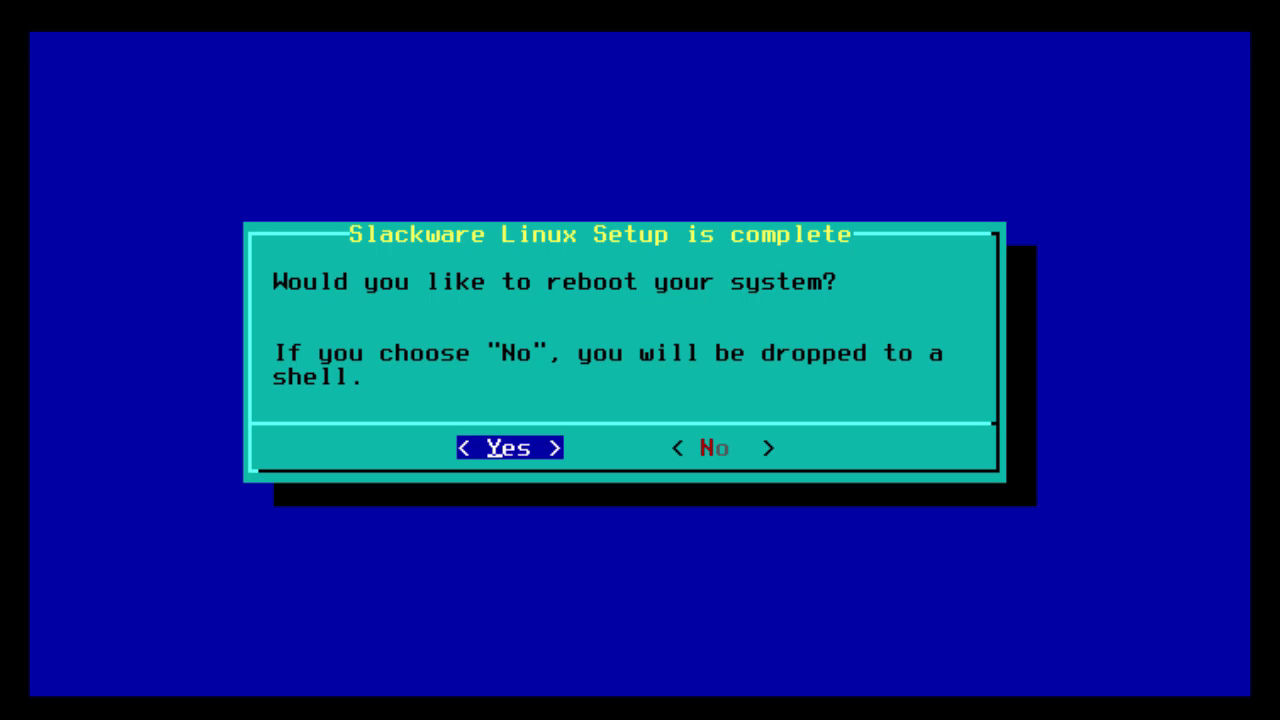
pyautogui.press('Return')
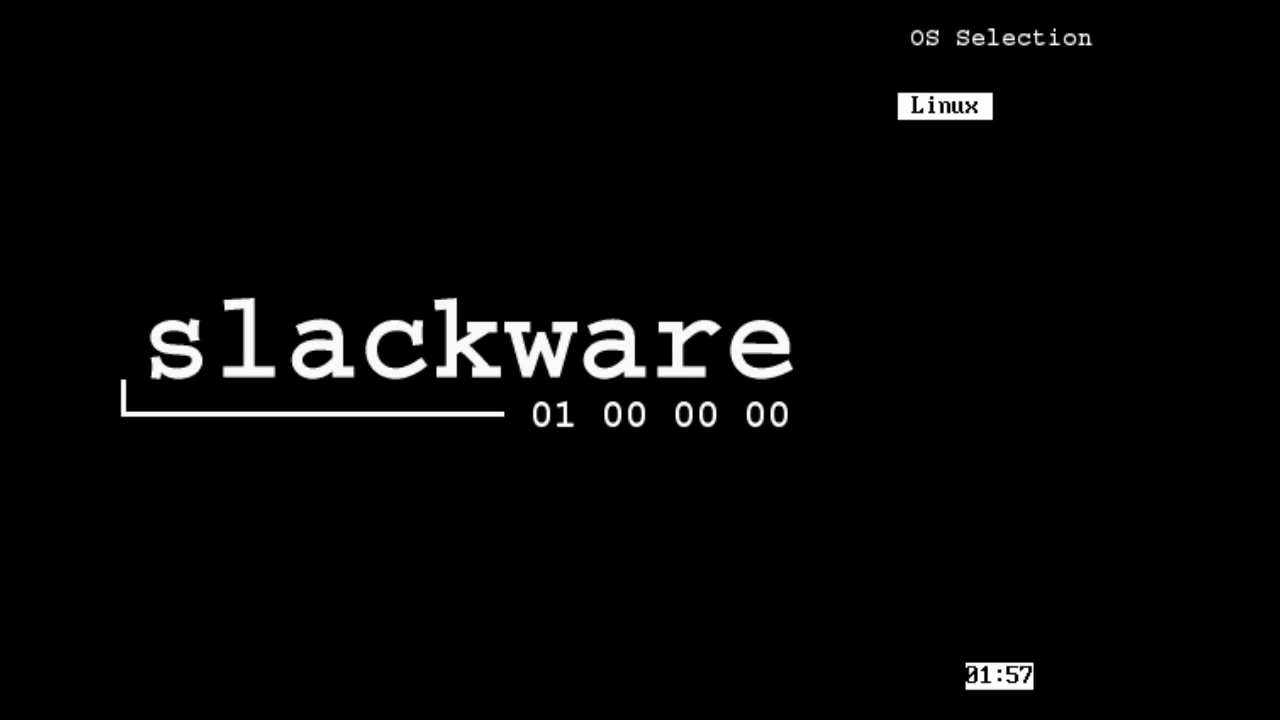
# Boot Linux from LILO and log in at the console as root.
pyautogui.press('Return')
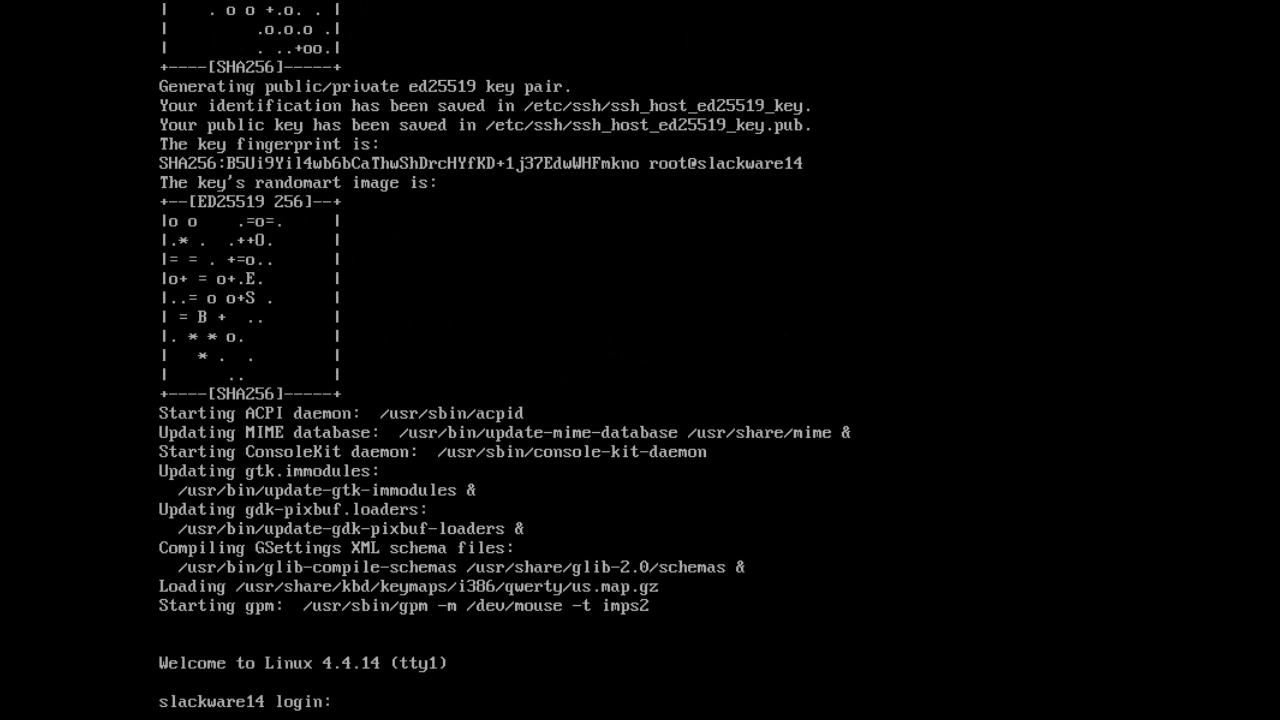
pyautogui.write('root')
pyautogui.press('Return')
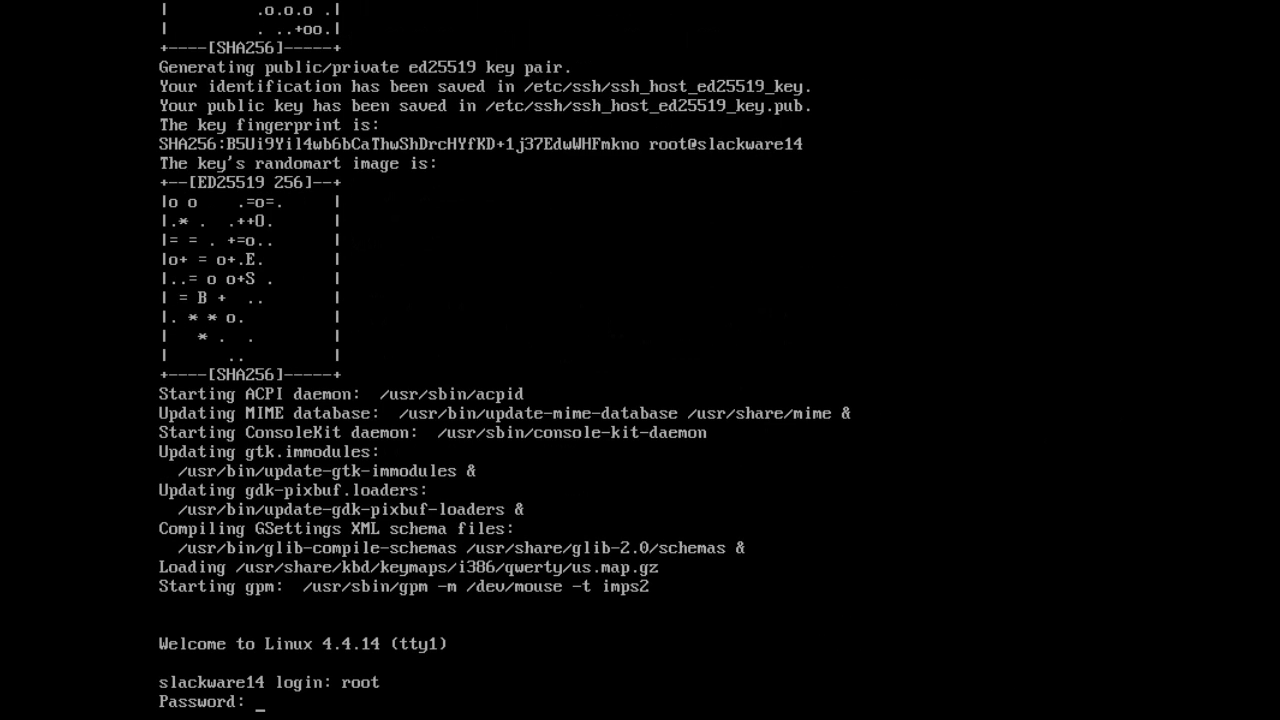
pyautogui.press('Return')
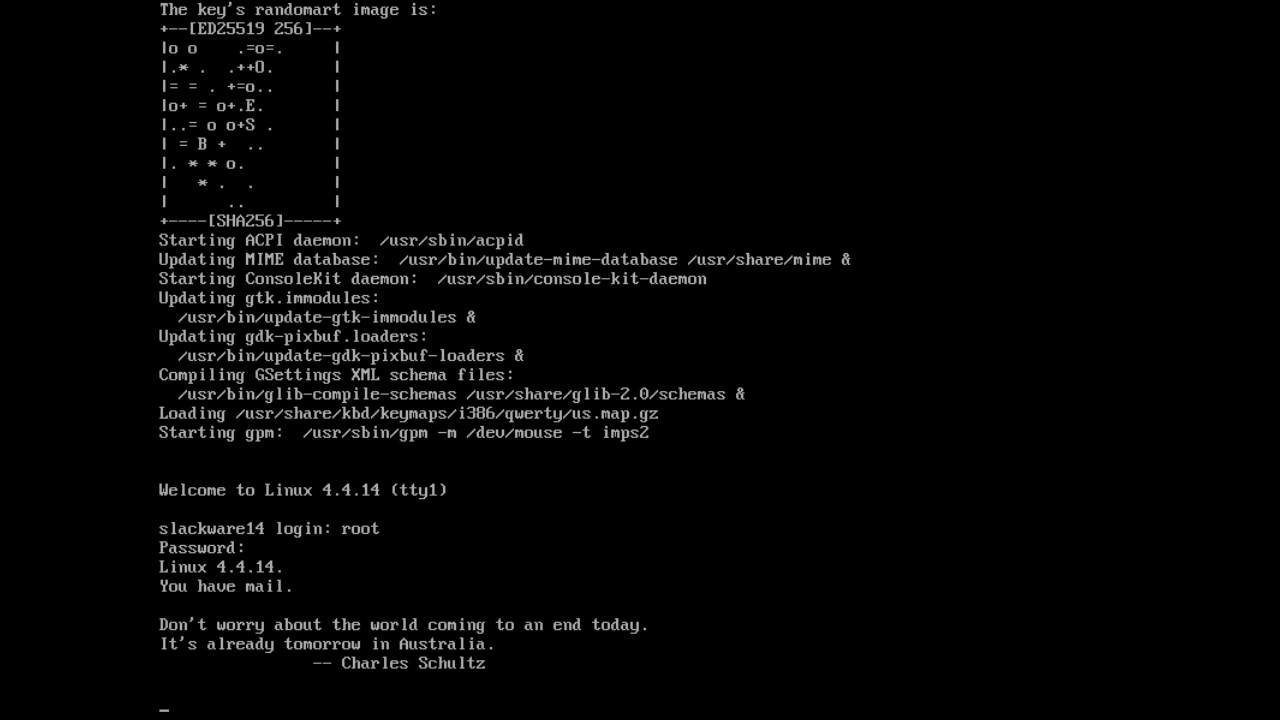
pyautogui.press('Return')
pyautogui.write('clear')
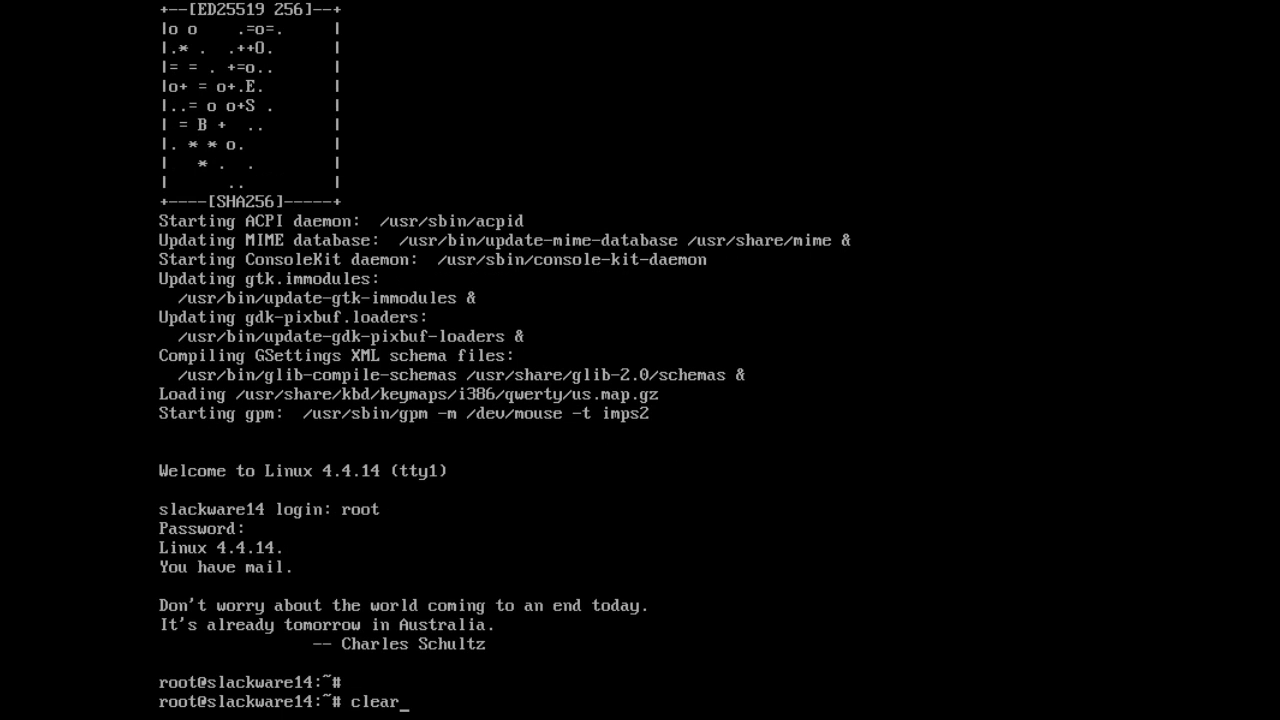
pyautogui.press('Return')
pyautogui.press('Return')
pyautogui.write('hostname')
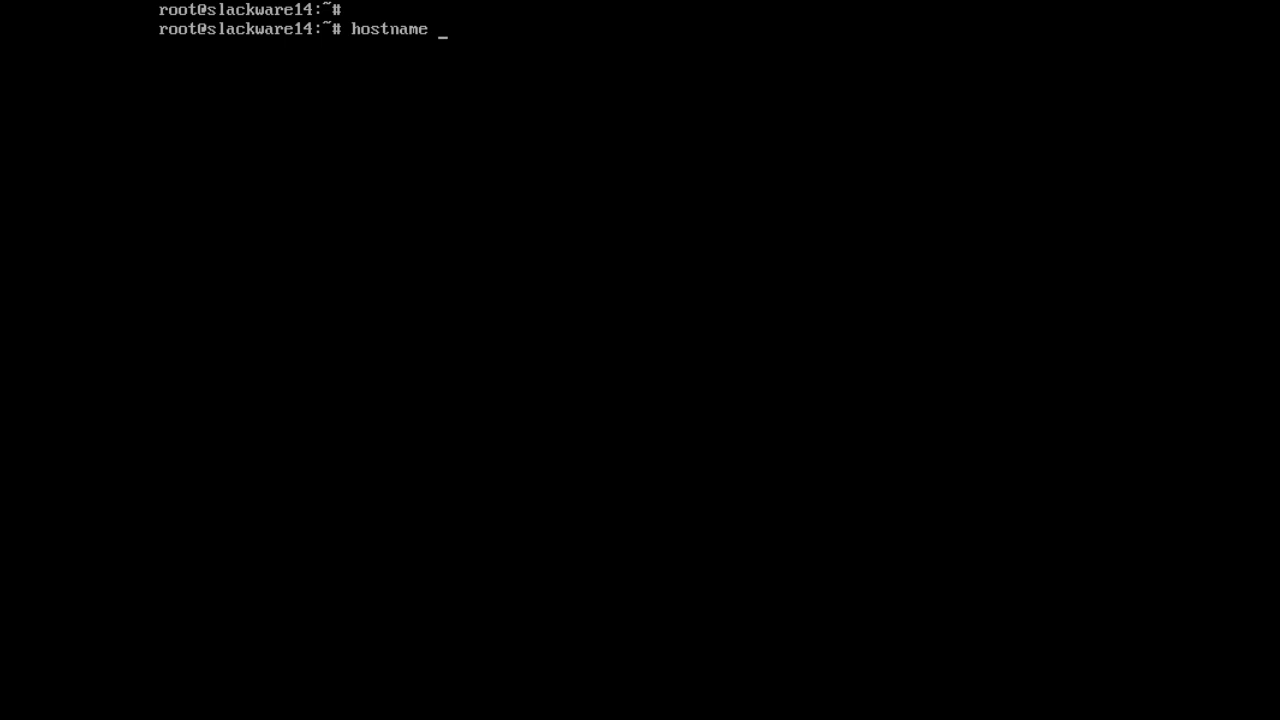
pyautogui.press('Return')
pyautogui.press('Return')
pyautogui.write('pi')
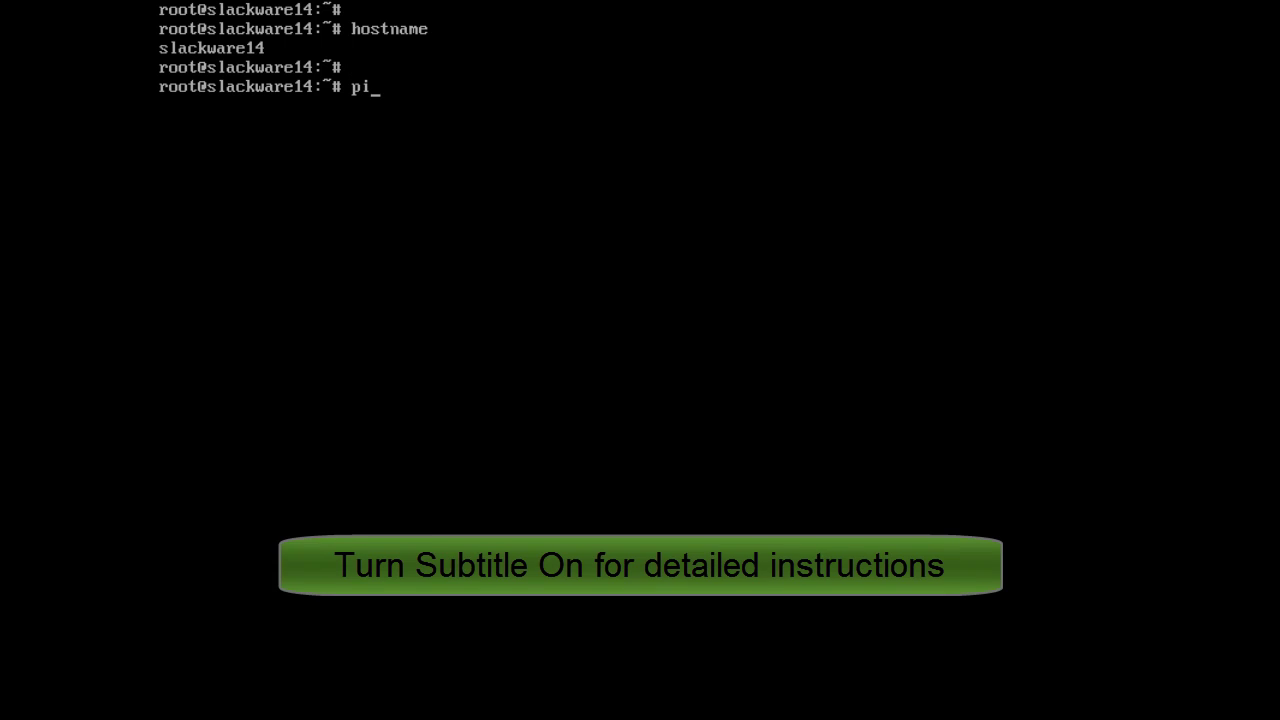
pyautogui.write('ng -c 3 www')
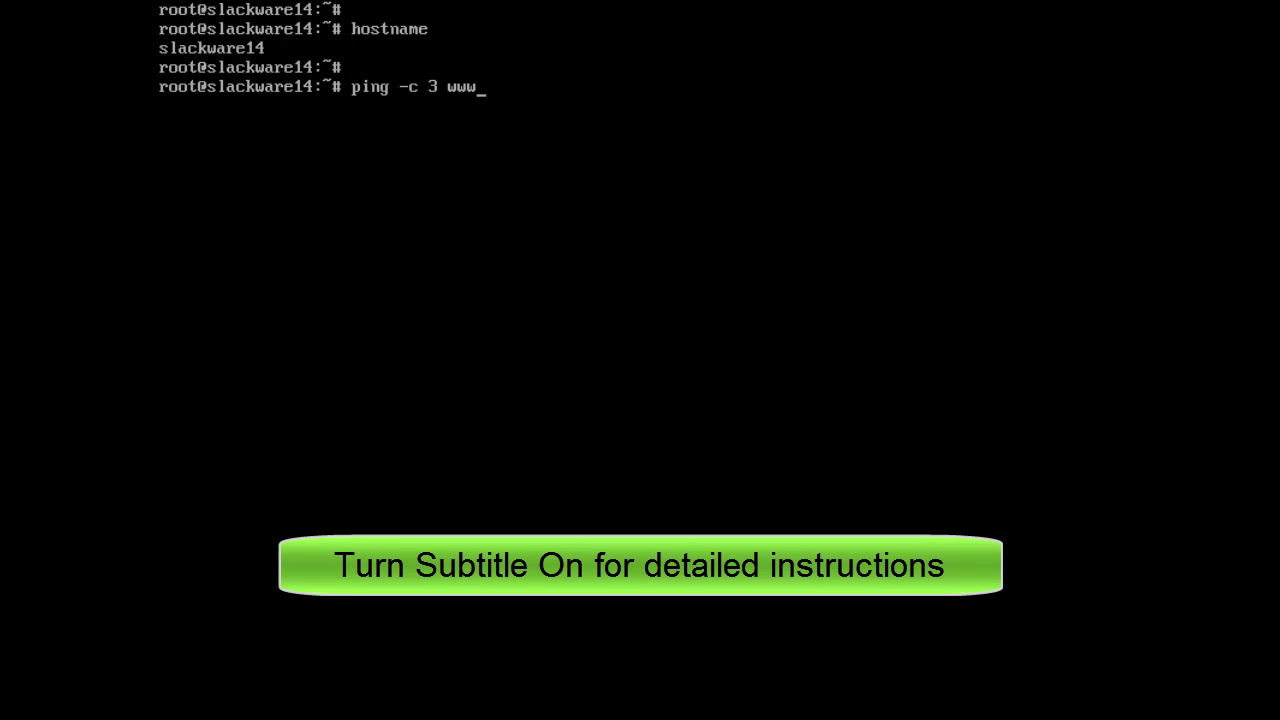
pyautogui.write('.google.com')
pyautogui.press('Return')
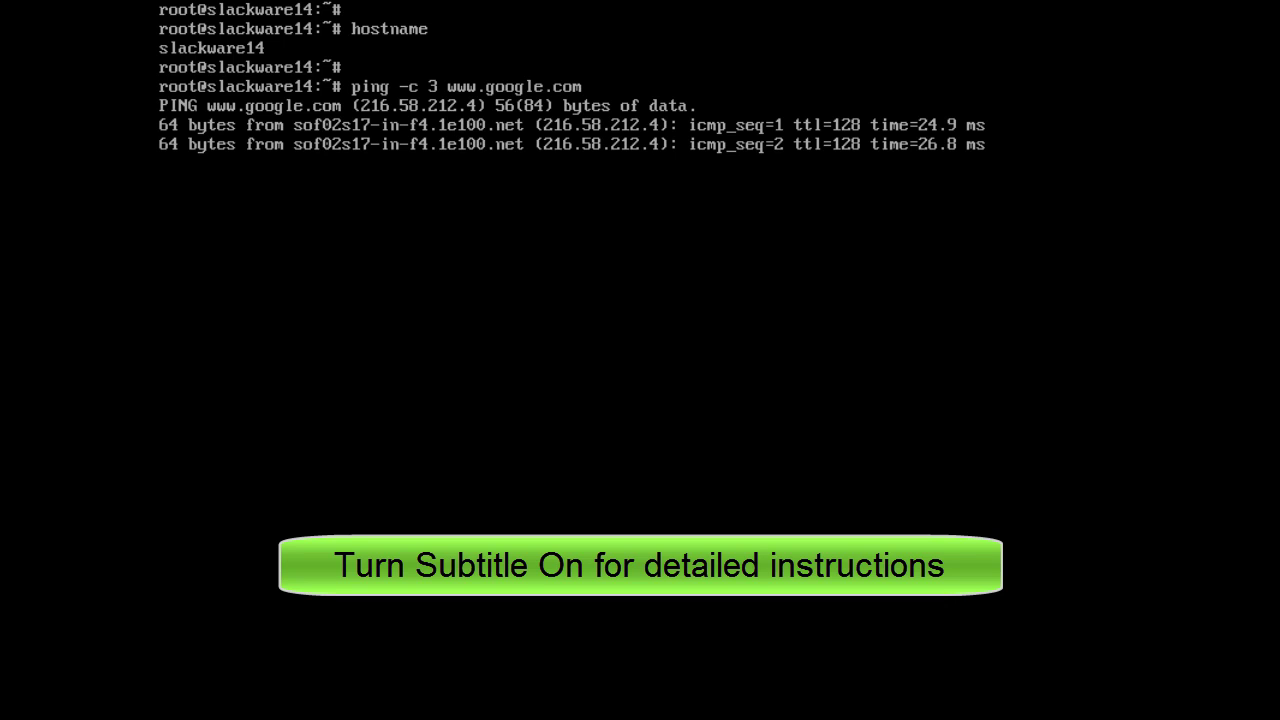
# Start nano on /etc/inittab using tab completion.
pyautogui.press('Return')
pyautogui.write('nano /')
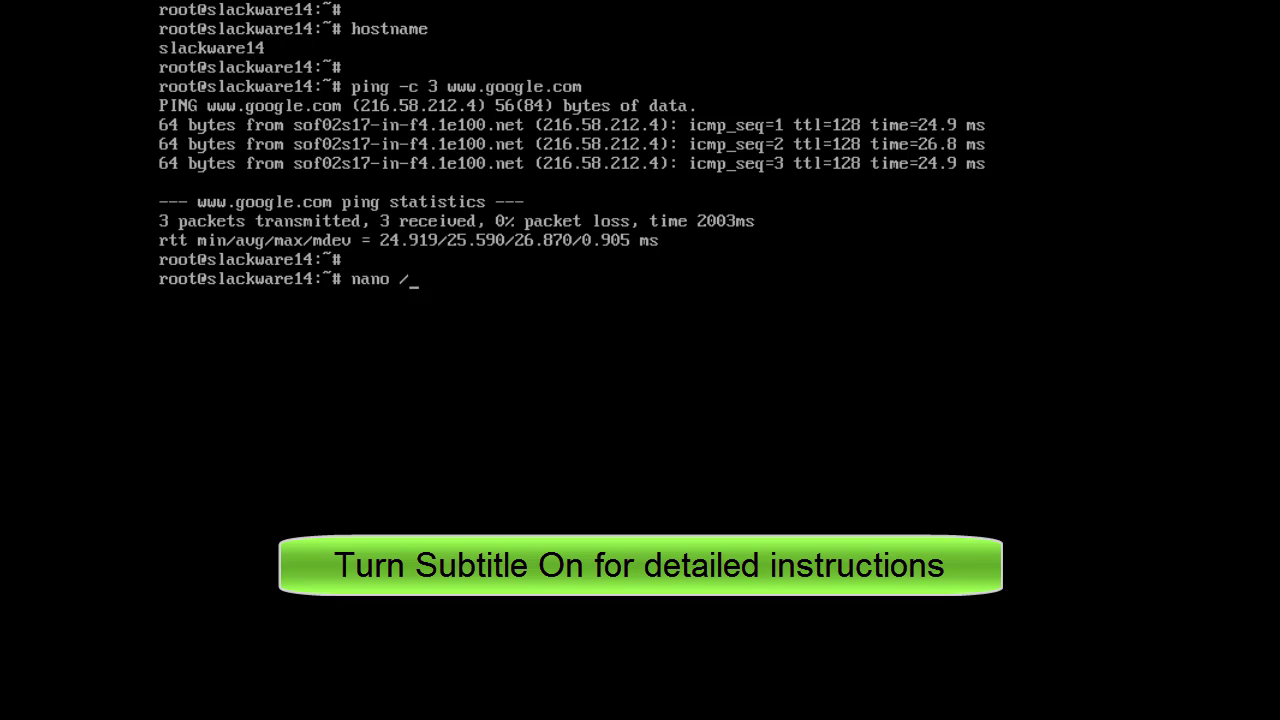
pyautogui.write('etc/initt')
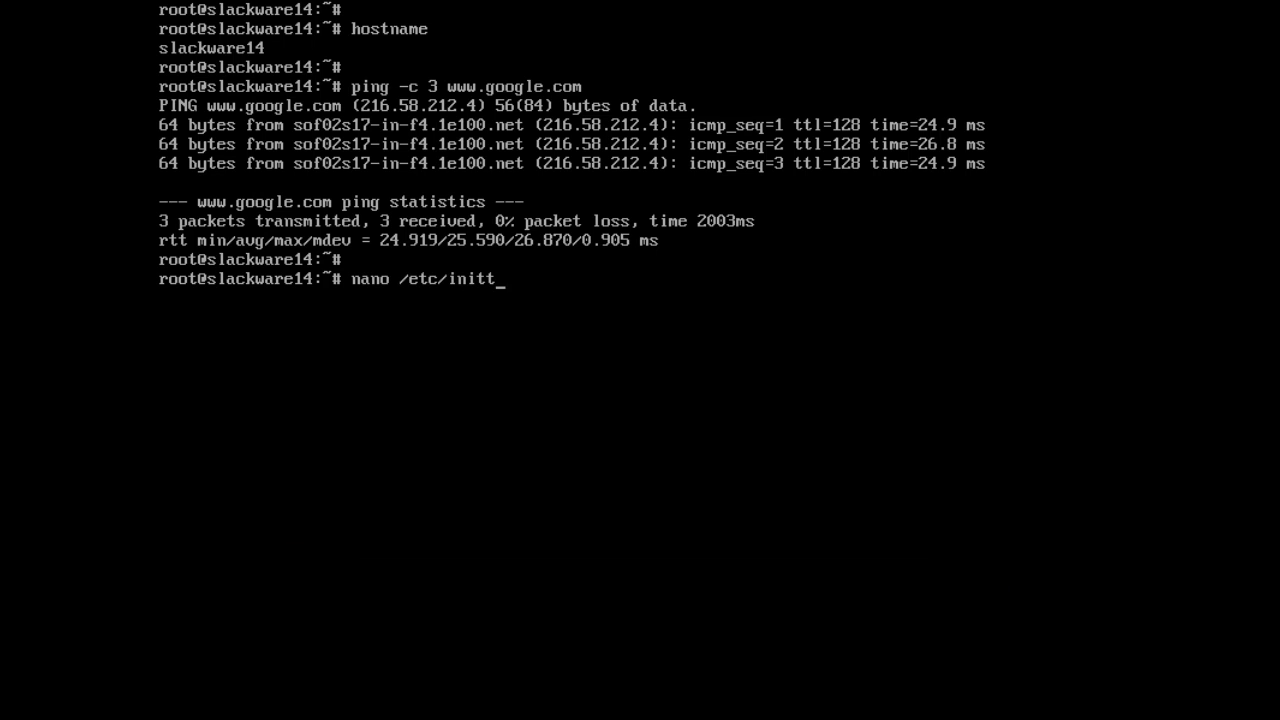
pyautogui.press('Tab')
# Change id:3:initdefault: to id:4:initdefault: in /etc/inittab, save it, and clear the screen.
pyautogui.press('Return')
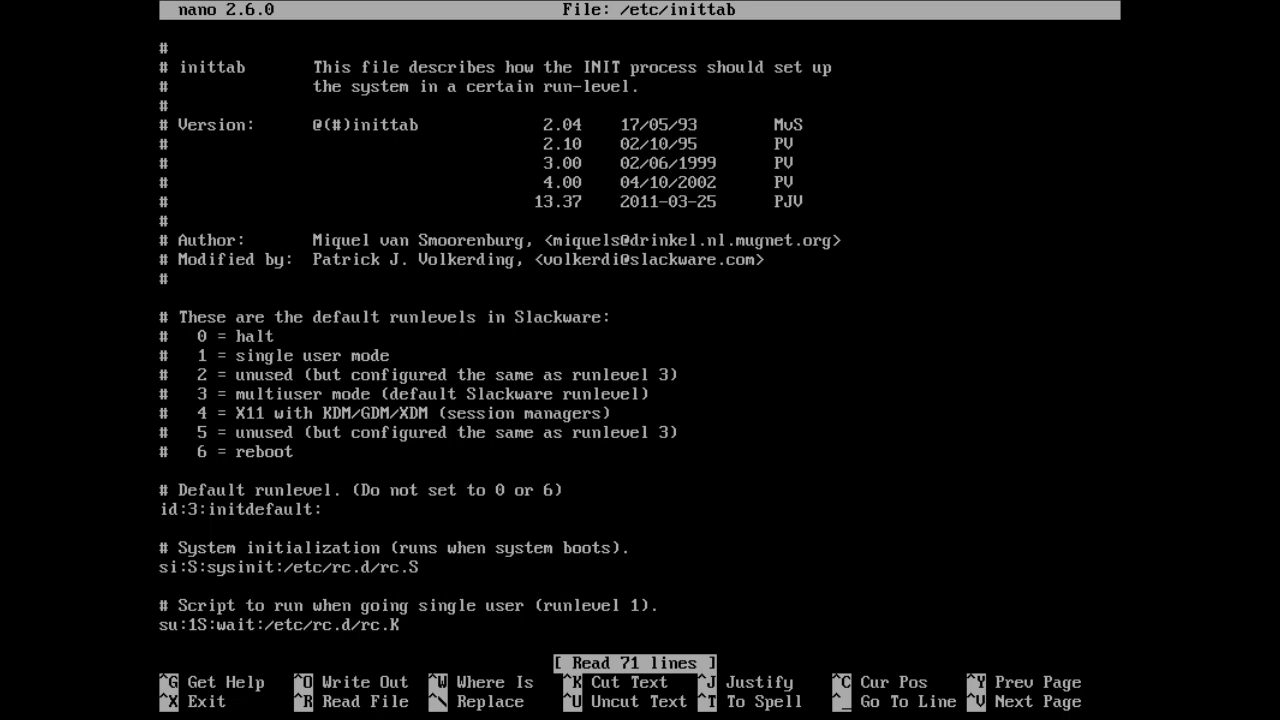
pyautogui.press('Right')
pyautogui.press('Right')
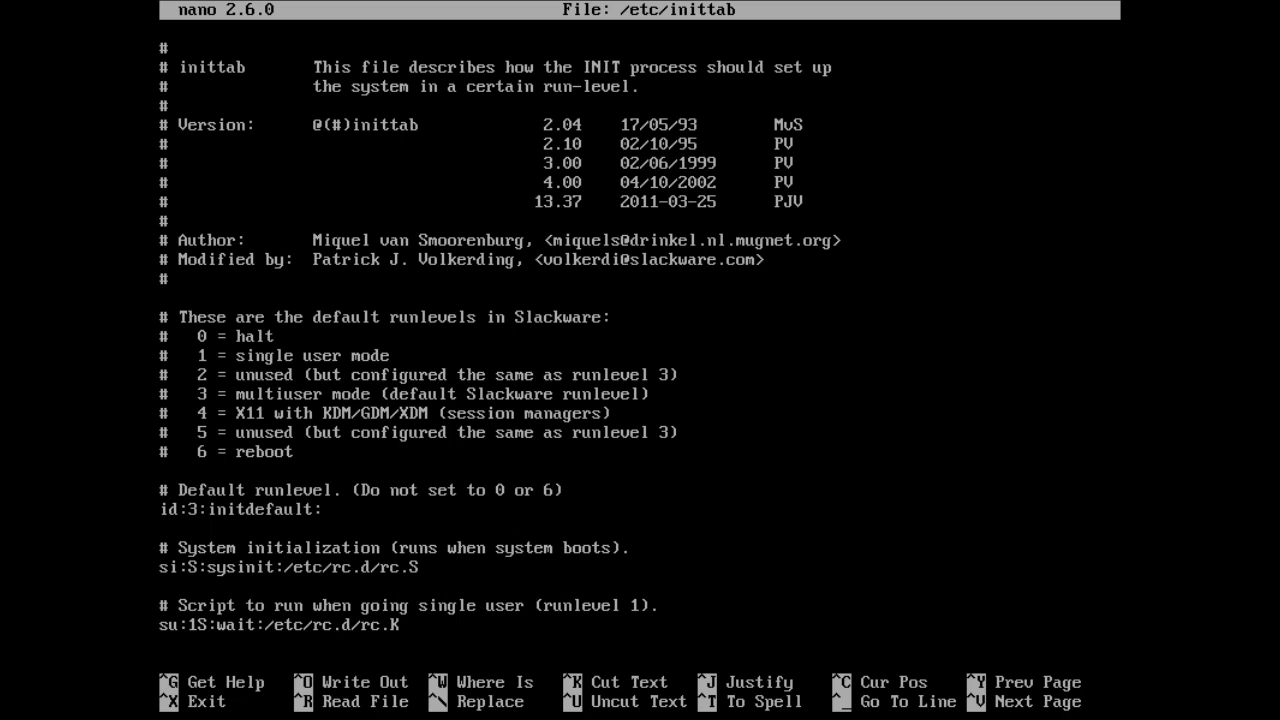
pyautogui.press('Delete')
pyautogui.write('4')
pyautogui.hotkey('ctrl', 'x')
pyautogui.press('y')
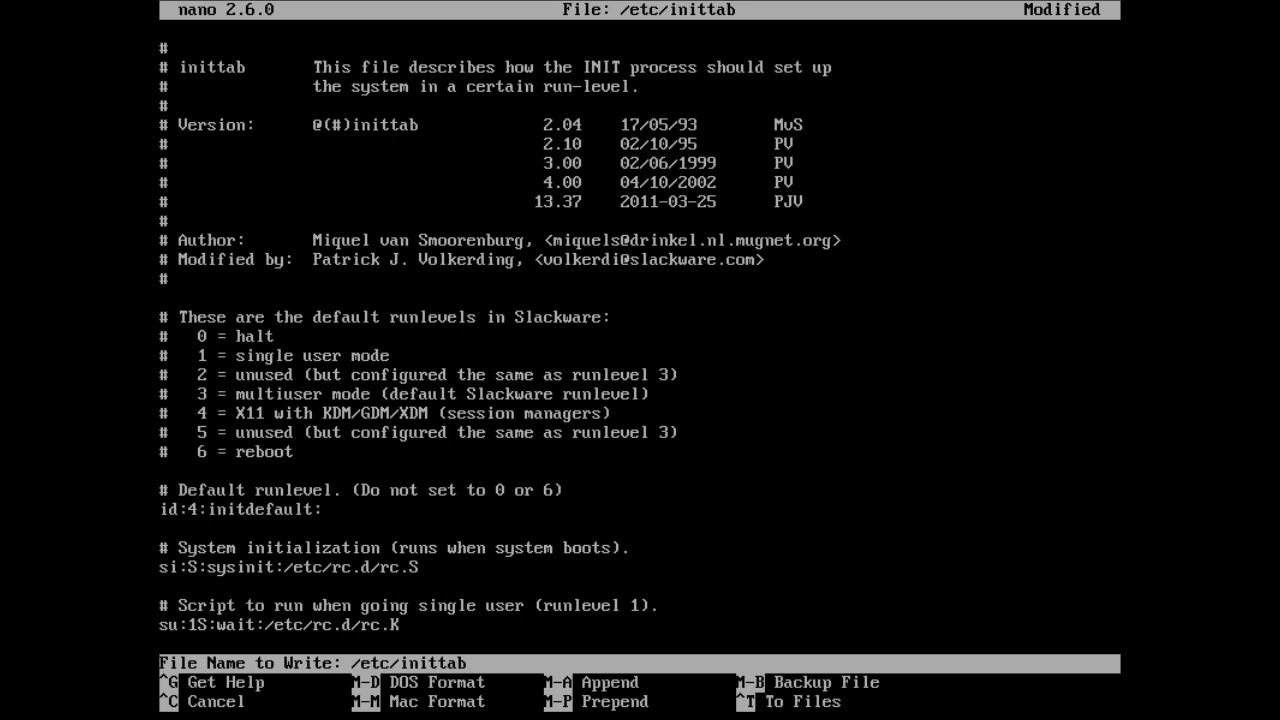
pyautogui.press('Return')
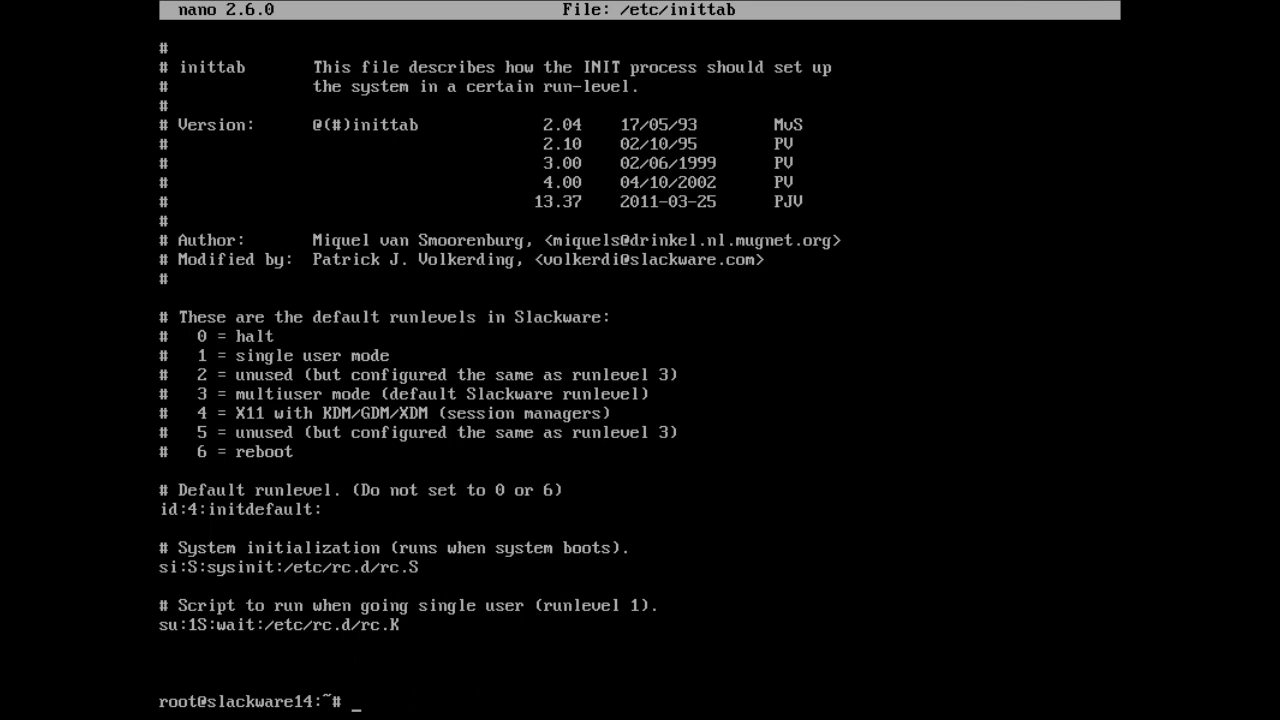
pyautogui.write('clear')
pyautogui.press('Return')
pyautogui.press('Return')
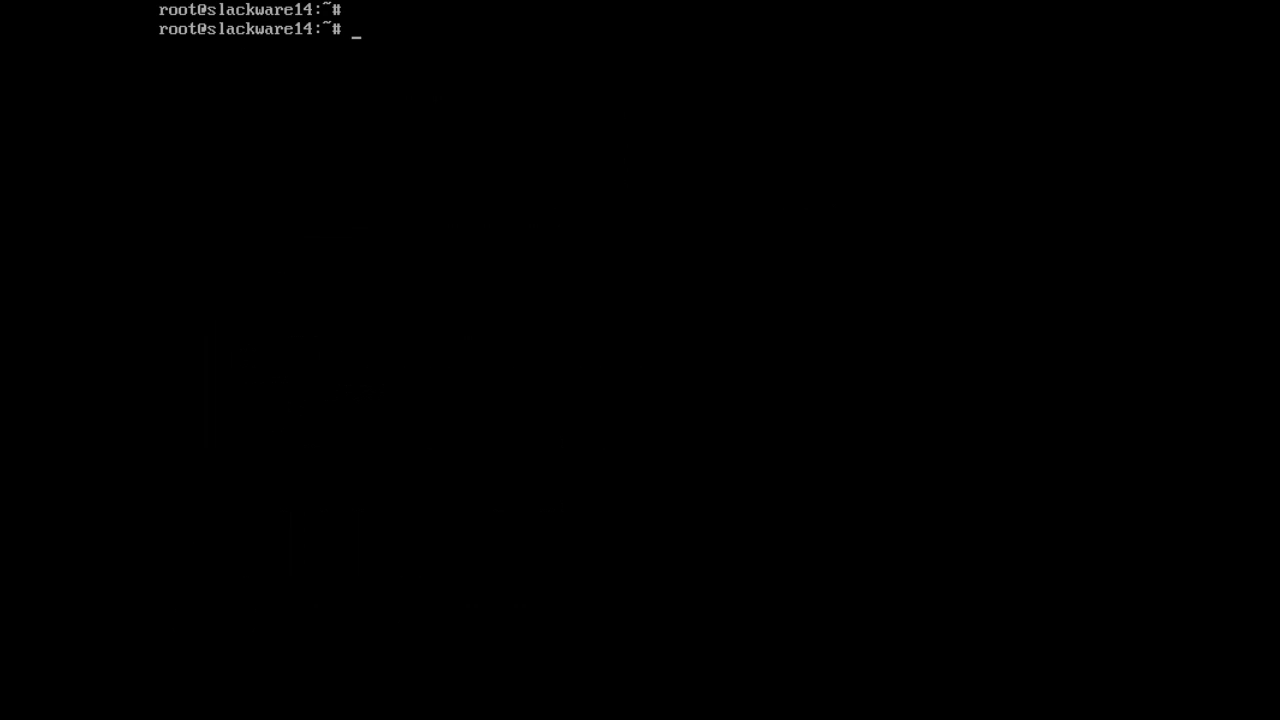
# Reboot the guest and boot Linux from LILO.
pyautogui.write('reboot')
pyautogui.press('Return')
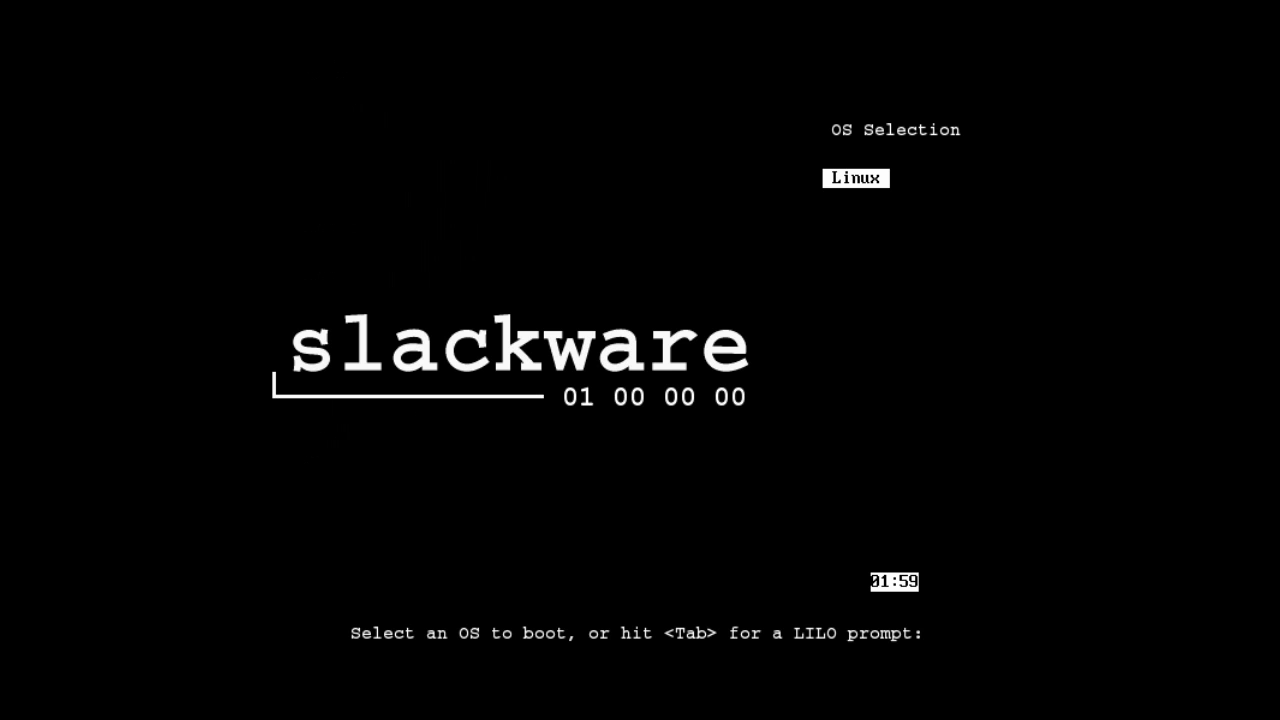
pyautogui.press('Return')
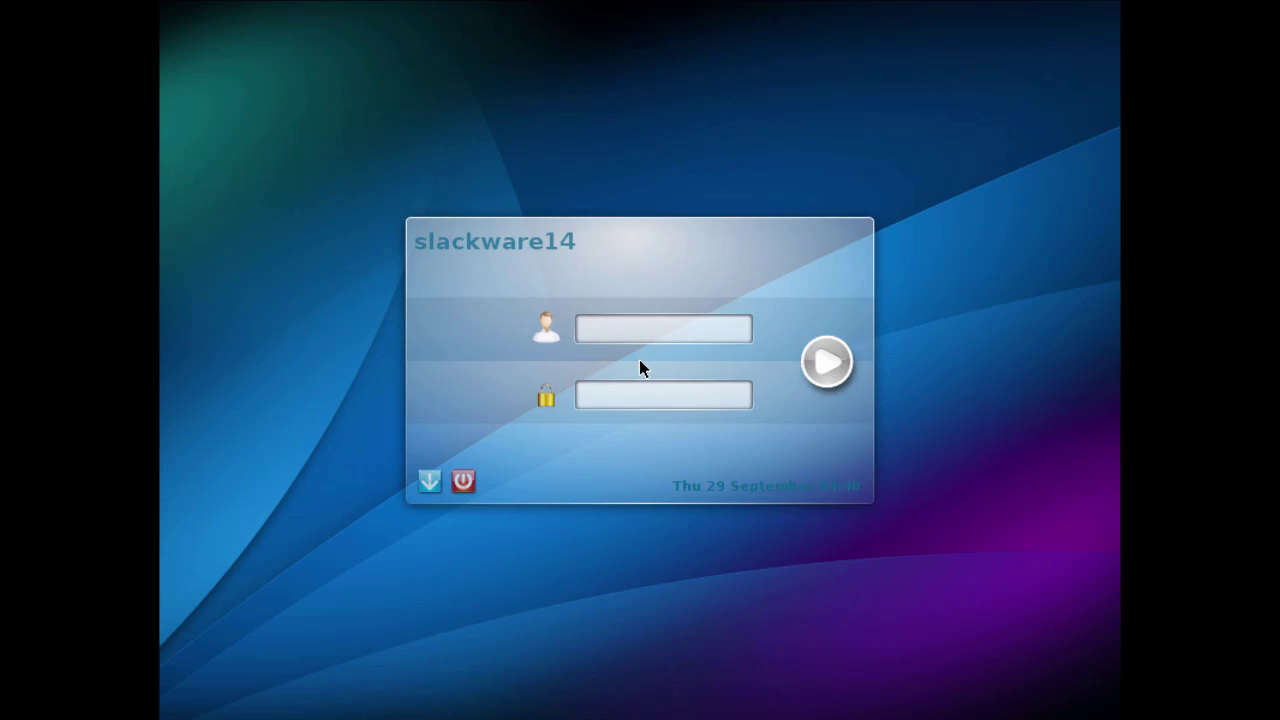
# Log in to KDM as root with the root password using the Default session.
pyautogui.press('Tab')
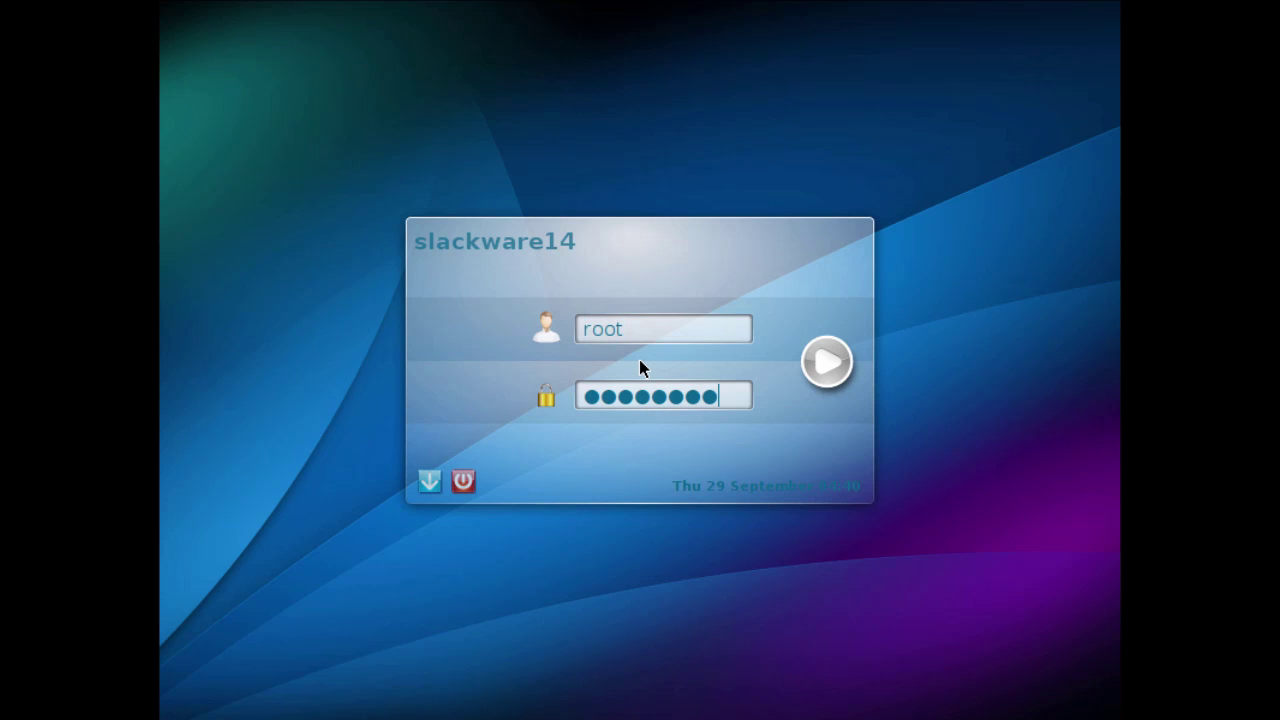
pyautogui.click(430, 479)
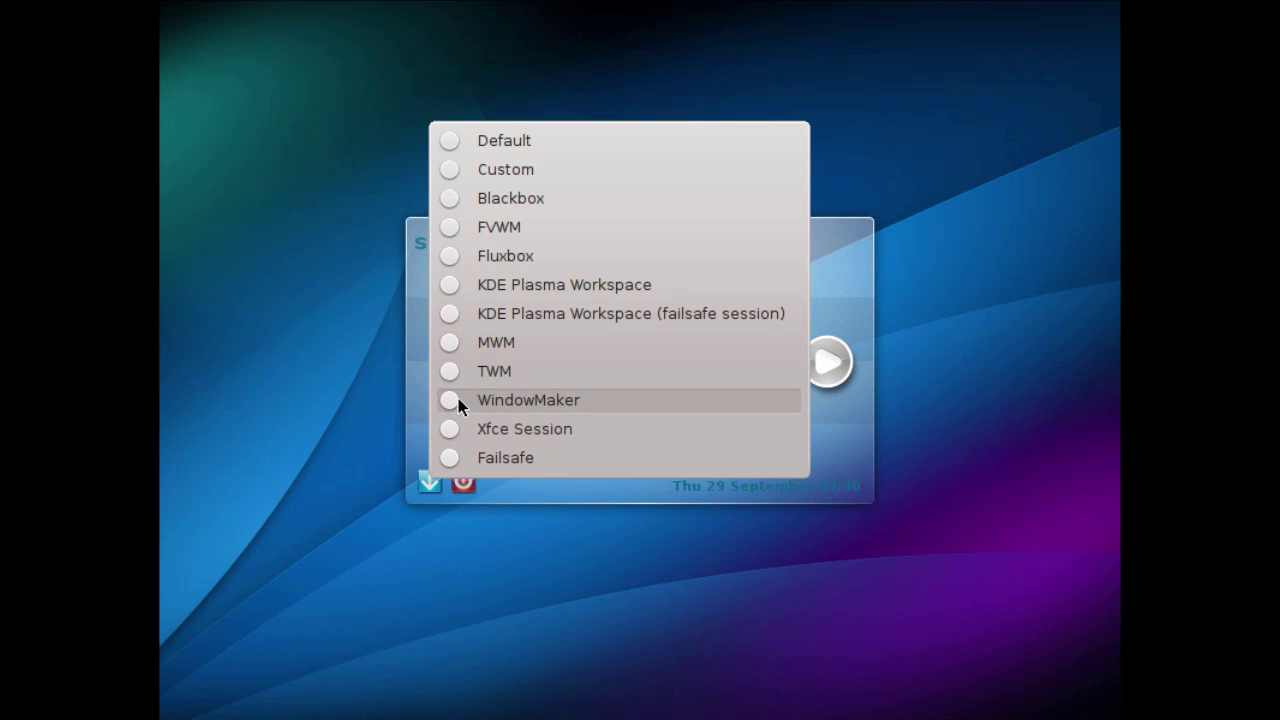
pyautogui.click(447, 145)
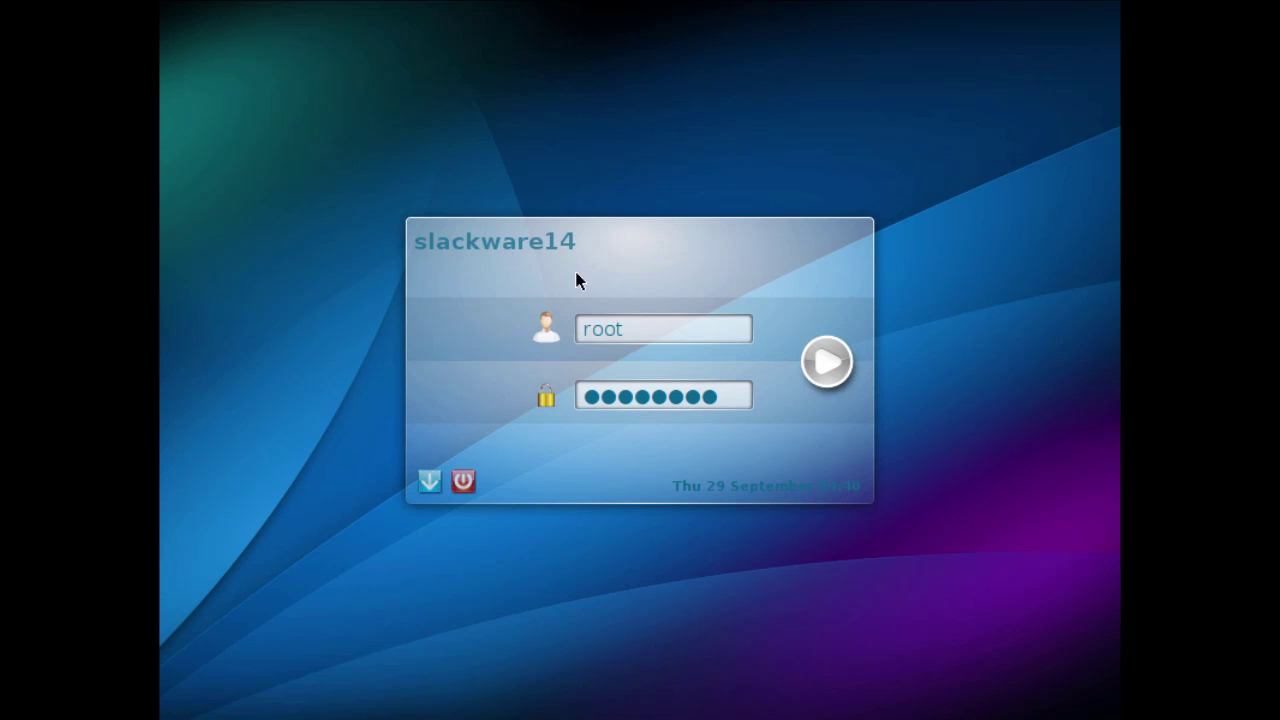
pyautogui.click(826, 362)
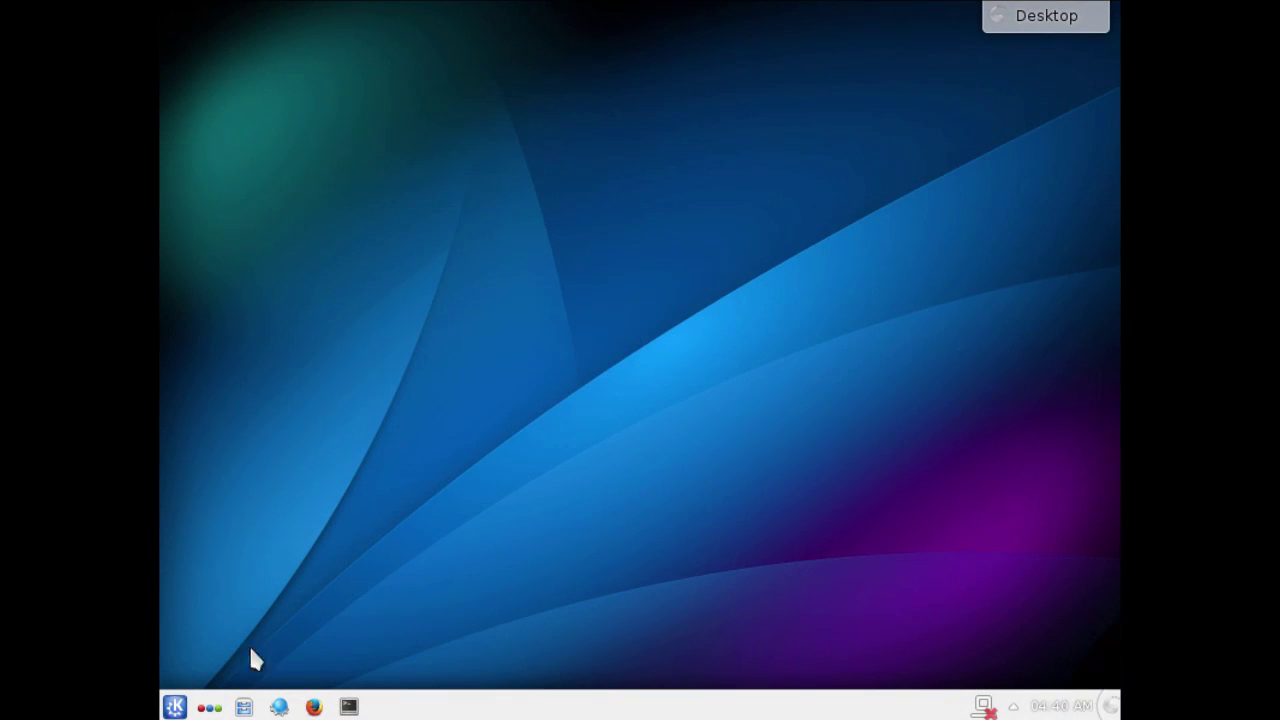
# Open a Konsole terminal, widen it to 111 columns, and enlarge its font.
pyautogui.click(175, 706)
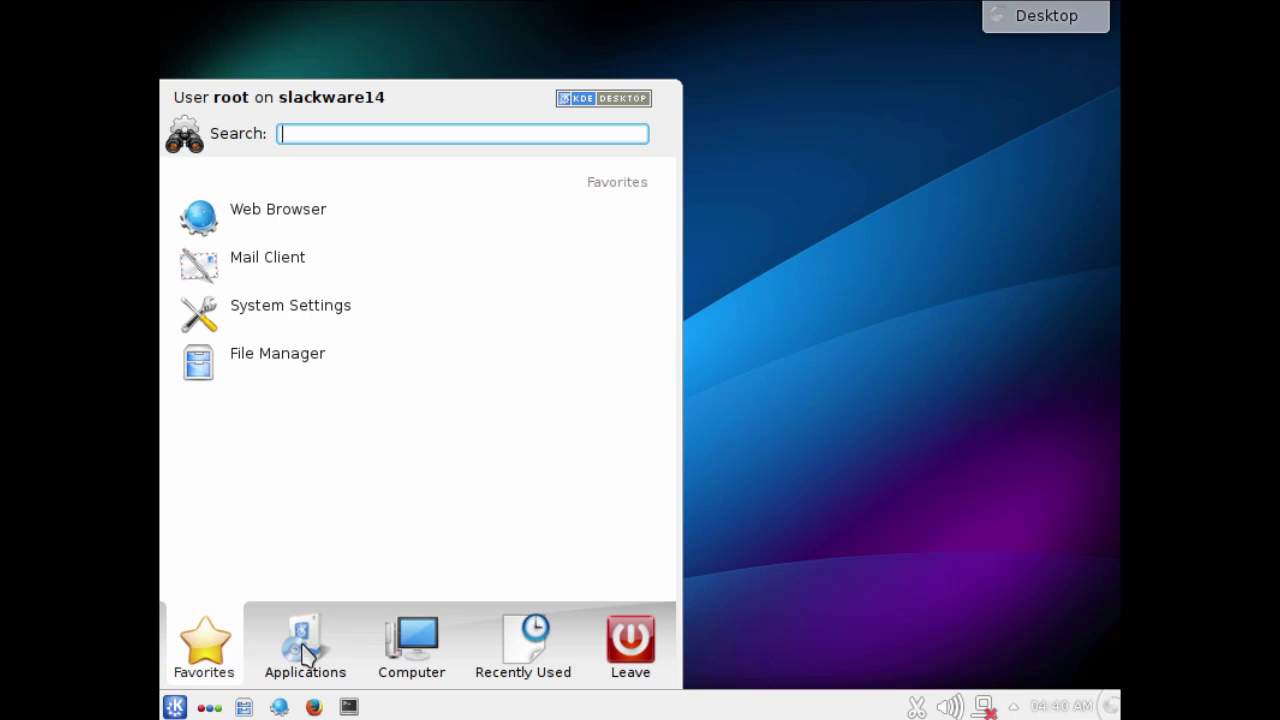
pyautogui.click(755, 360)
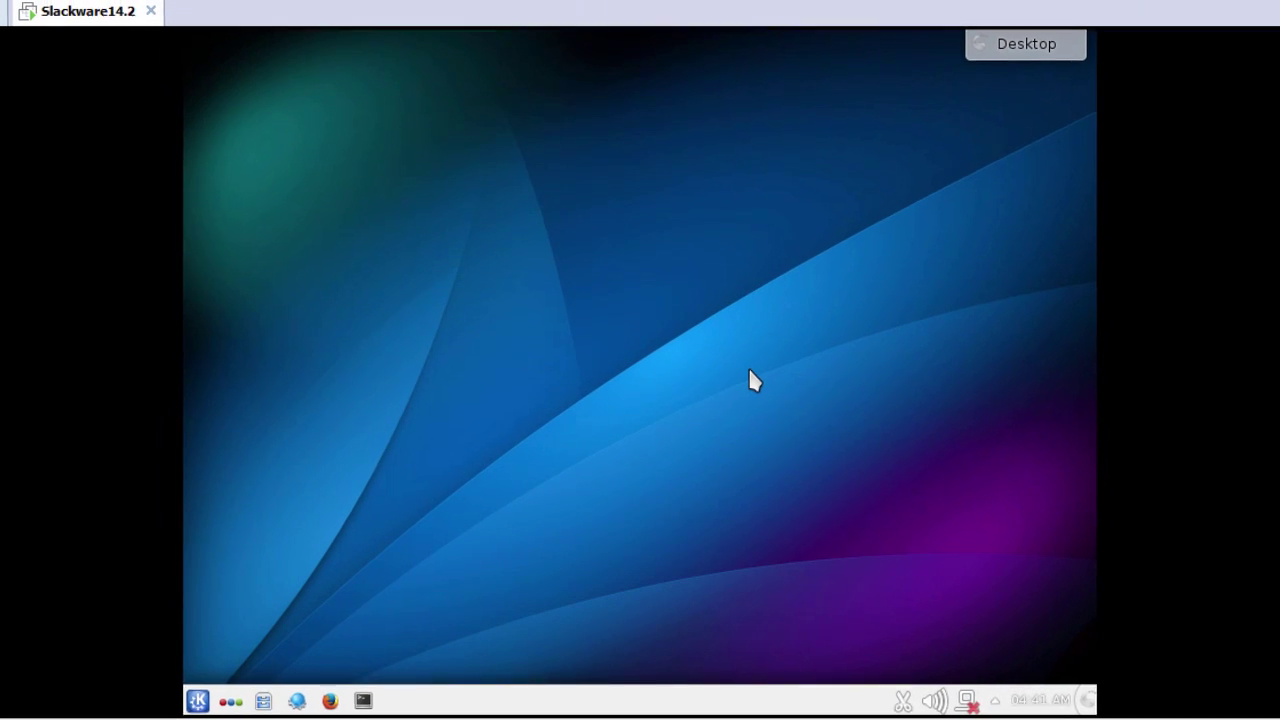
pyautogui.click(92, 46)
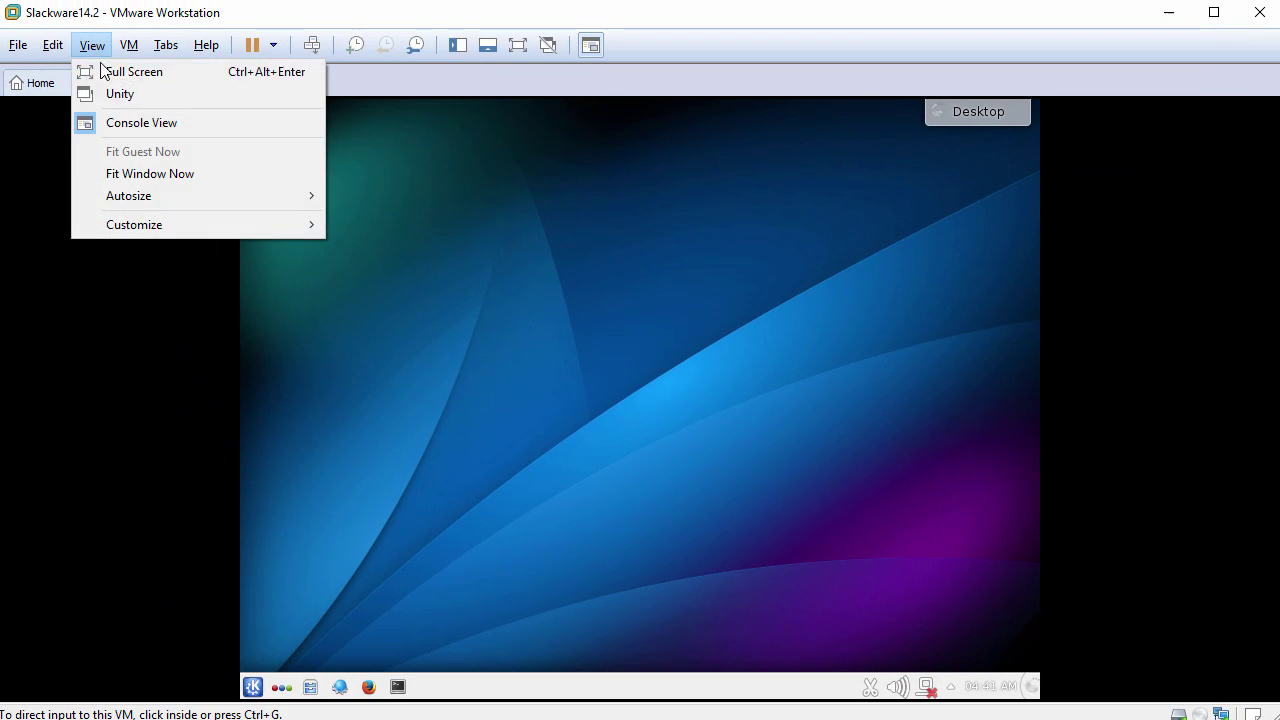
pyautogui.click(537, 292)
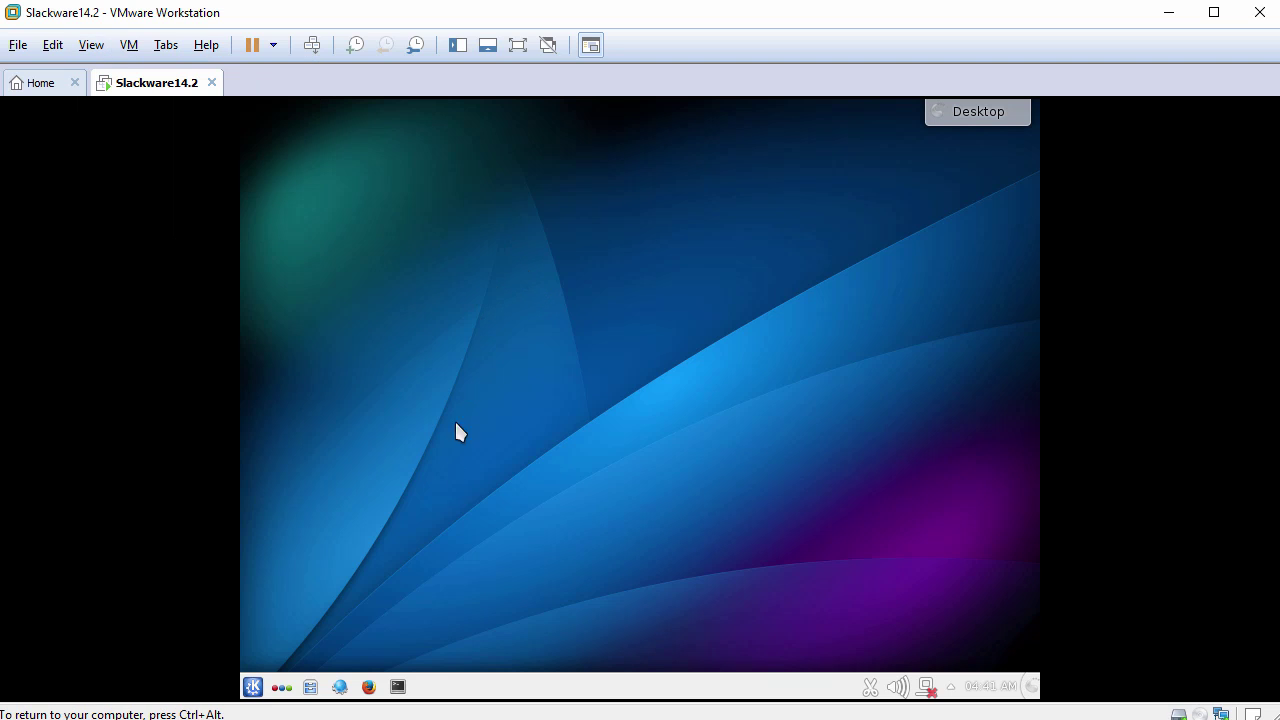
pyautogui.click(397, 686)
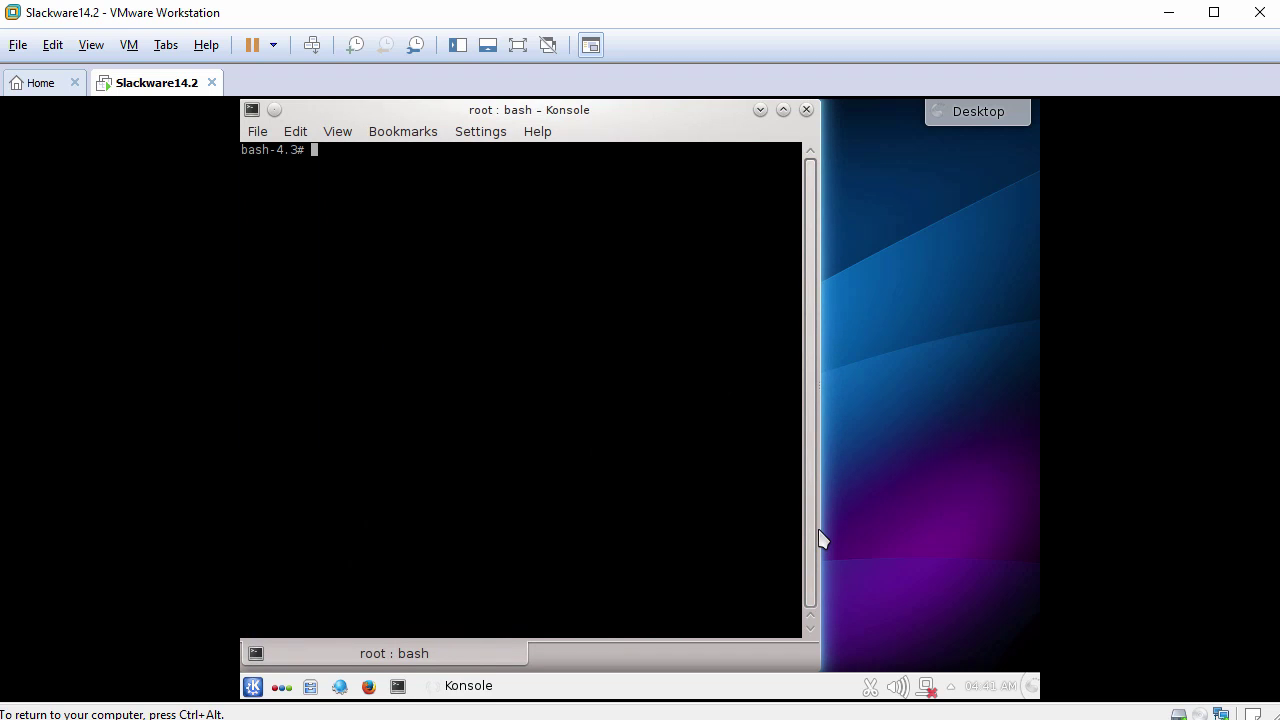
pyautogui.moveTo(818, 540); pyautogui.dragTo(1040, 520)
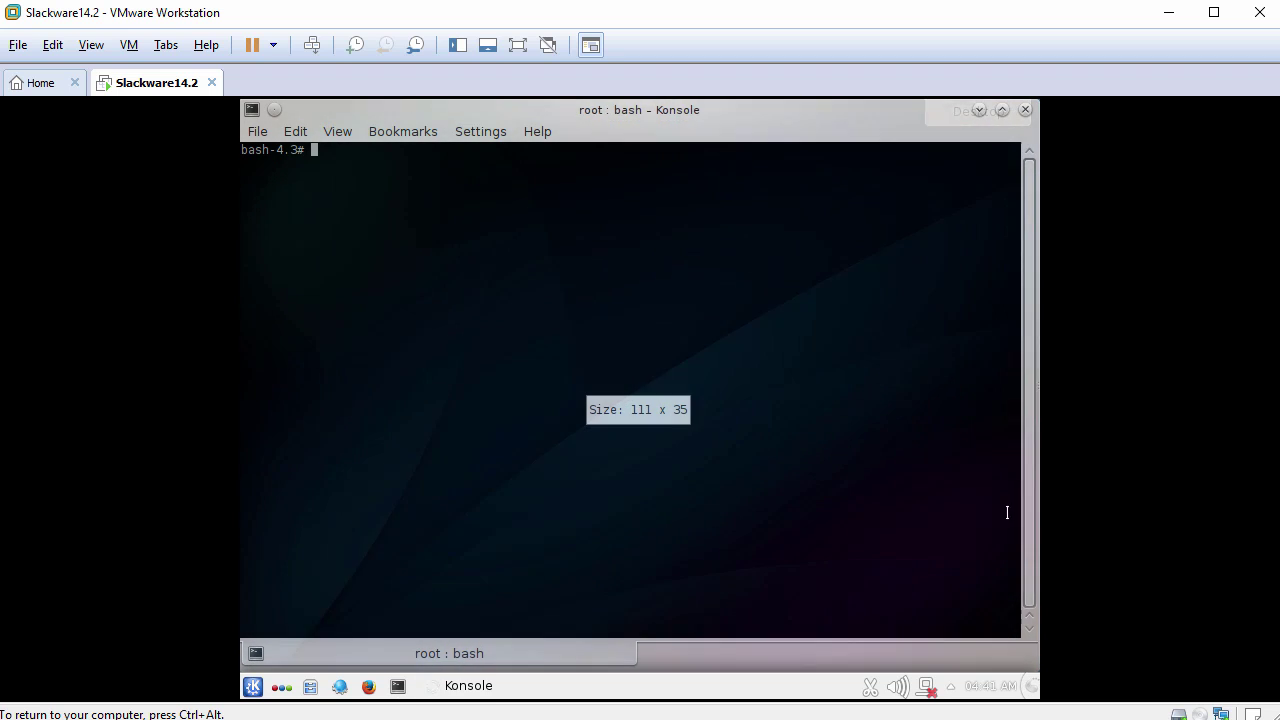
pyautogui.hotkey('ctrl', '+')
pyautogui.hotkey('ctrl', '+')
pyautogui.hotkey('ctrl', '+')
pyautogui.hotkey('ctrl', '+')
pyautogui.hotkey('ctrl', '+')
pyautogui.hotkey('ctrl', '+')
pyautogui.hotkey('ctrl', '+')
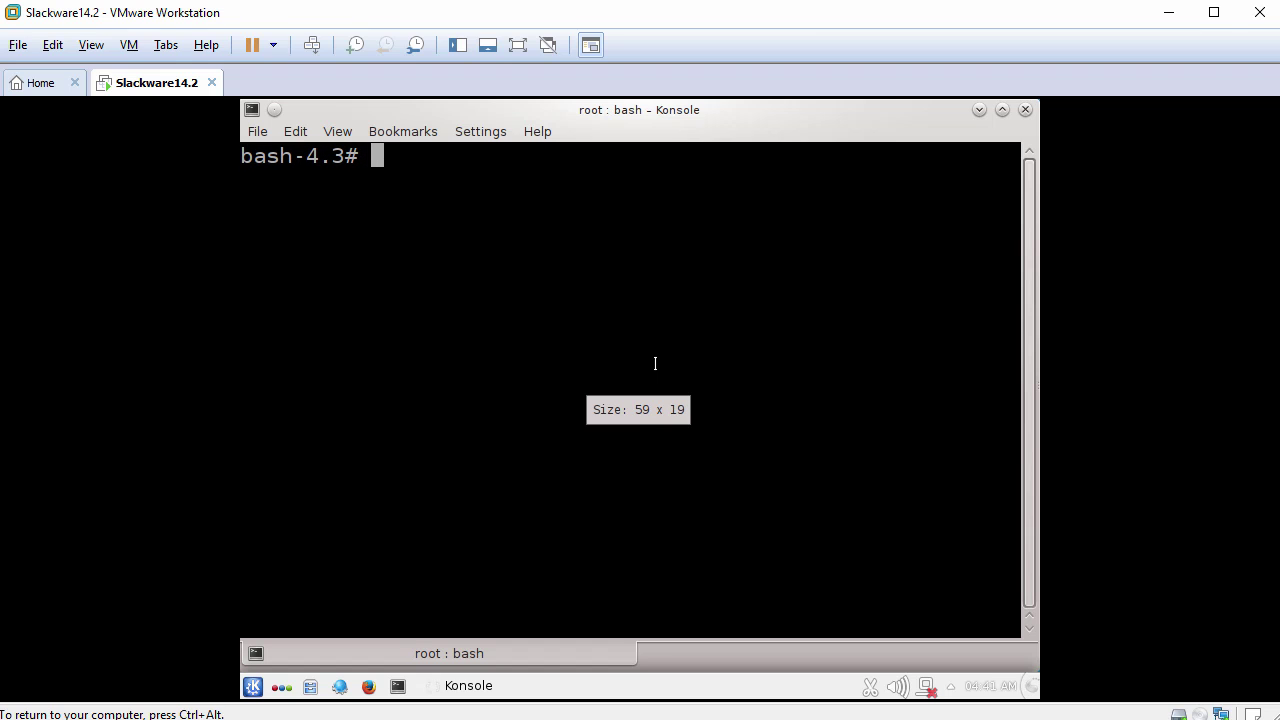
# Run whoami to confirm root, then create /etc/pam.d with mkdir.
pyautogui.write('whoami')
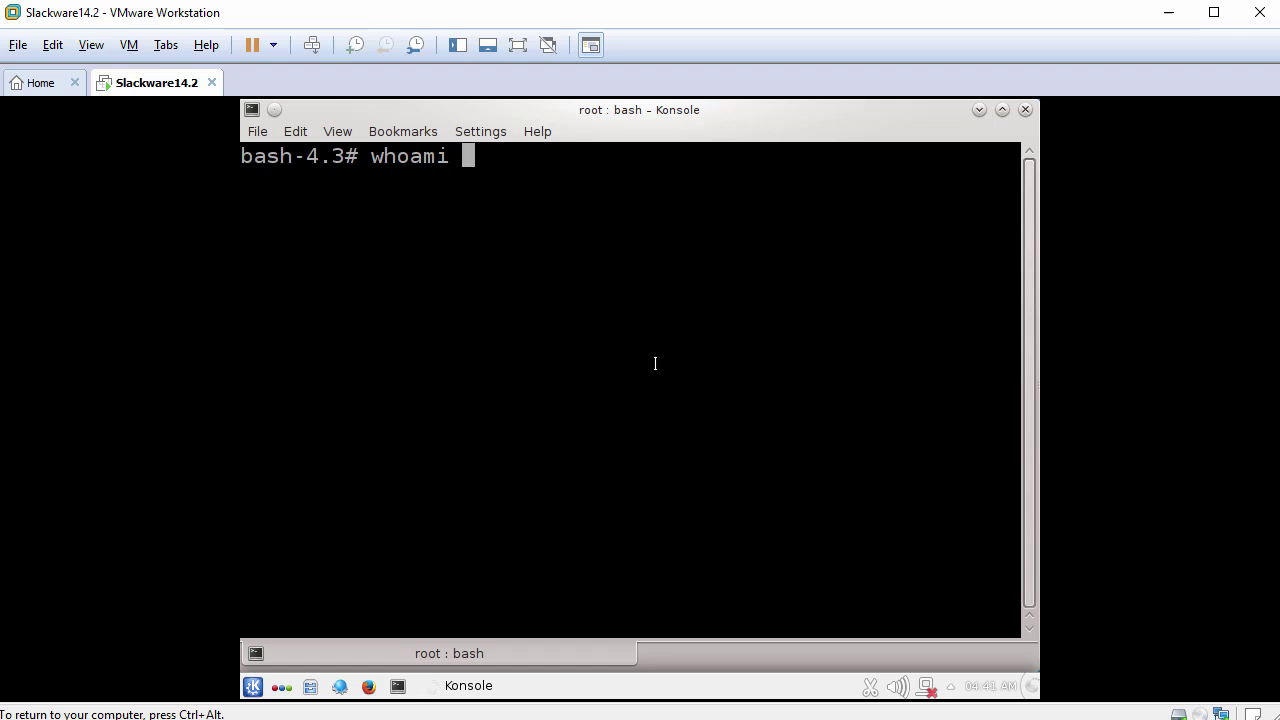
pyautogui.press('Return')
pyautogui.write('mkdir ')
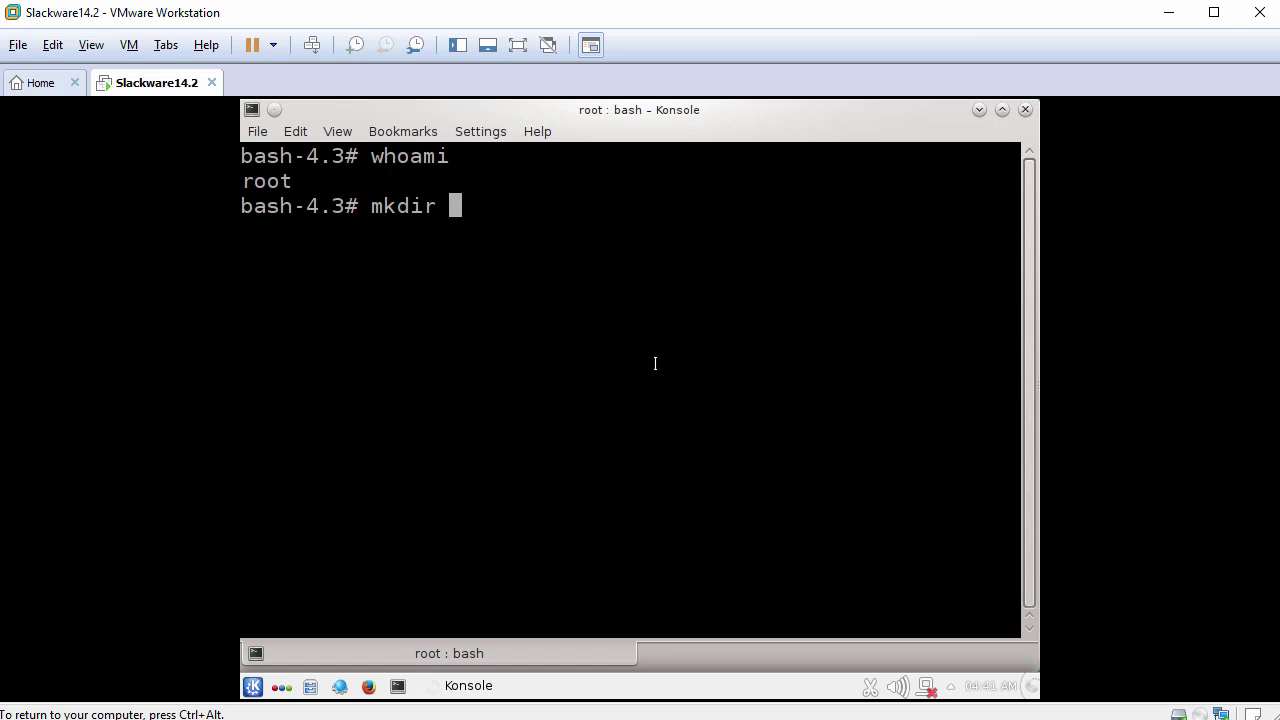
pyautogui.write('/etc/pam.d')
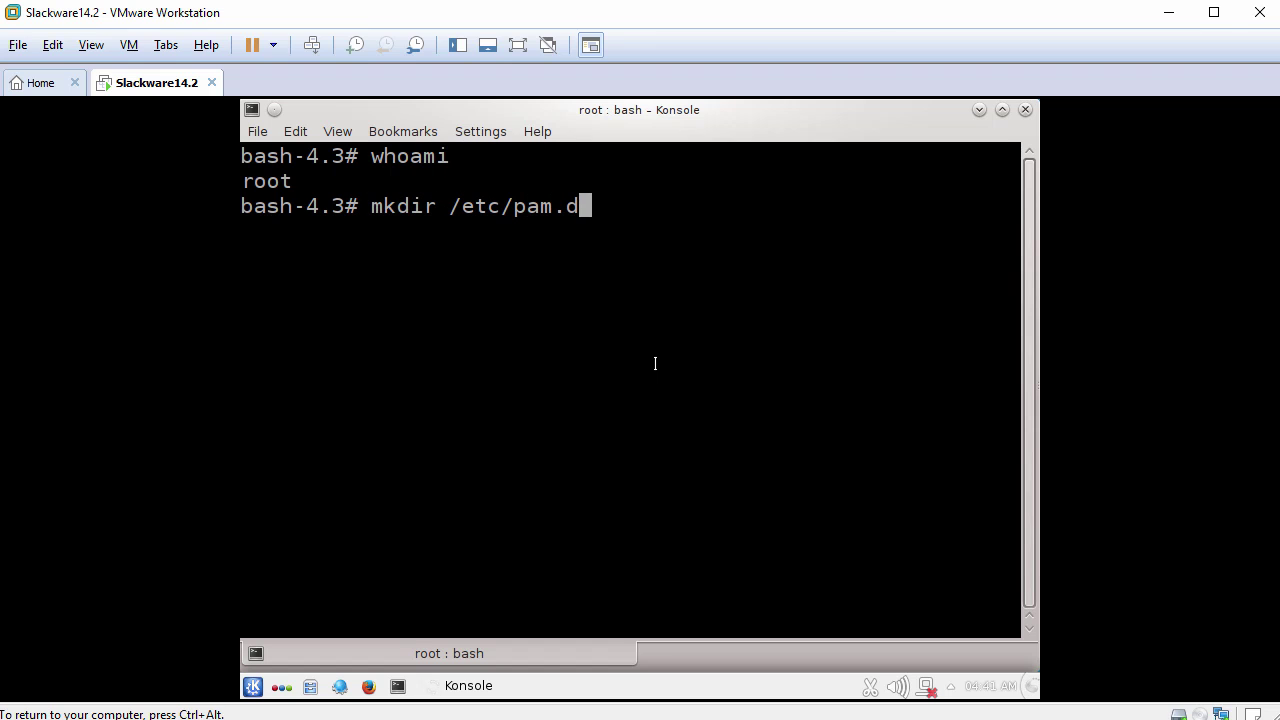
pyautogui.press('Return')
pyautogui.press('Return')
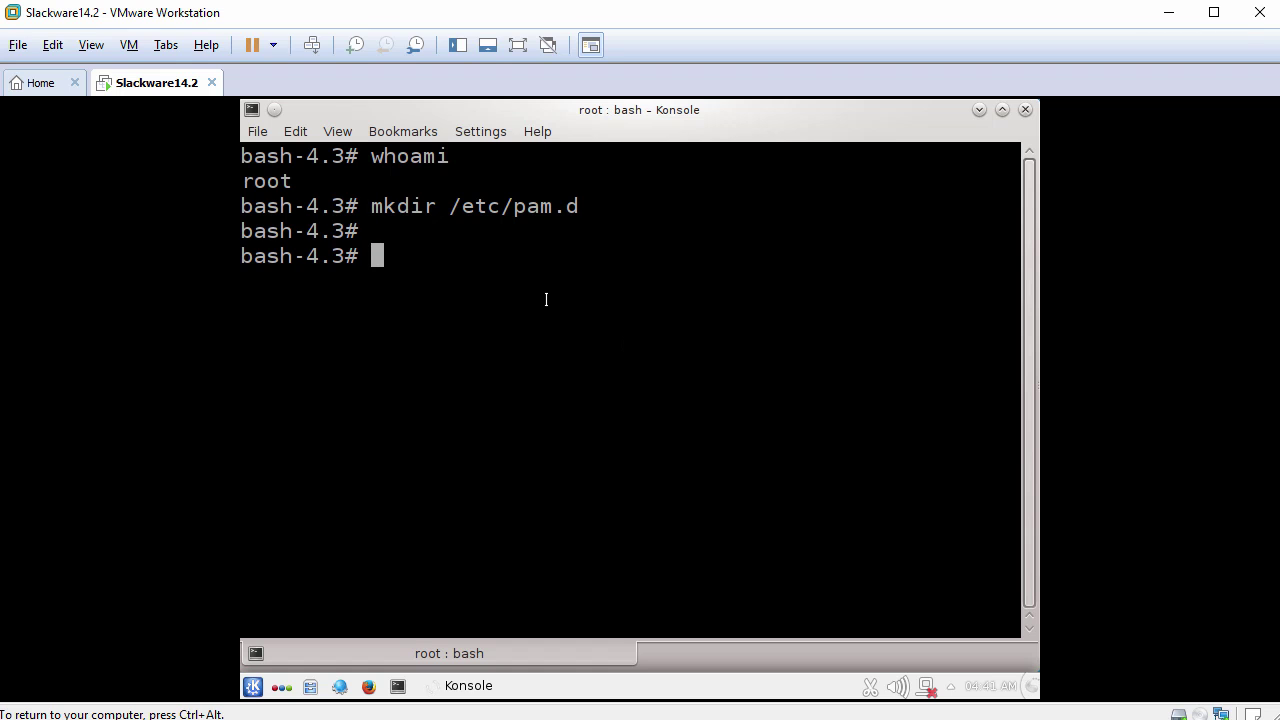
# Download the VMware Tools disc from the VM menu, then check that the guest lists it as an available device.
pyautogui.click(131, 45)
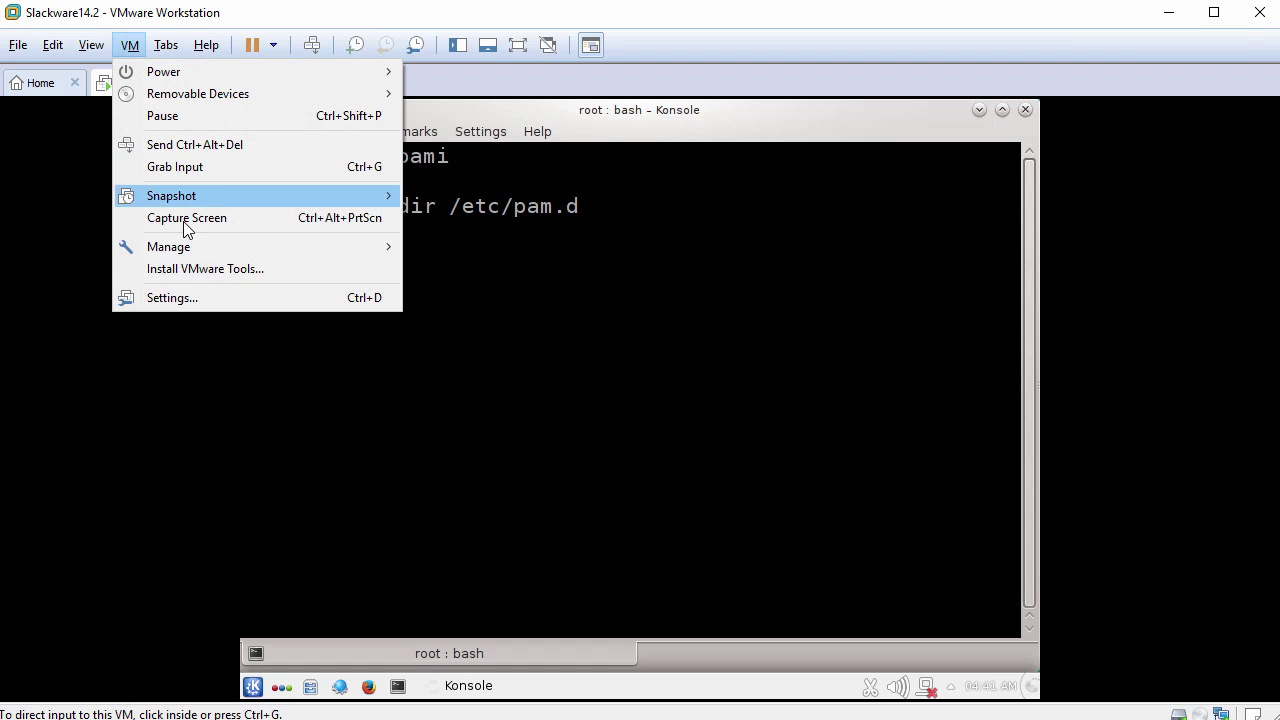
pyautogui.click(193, 269)
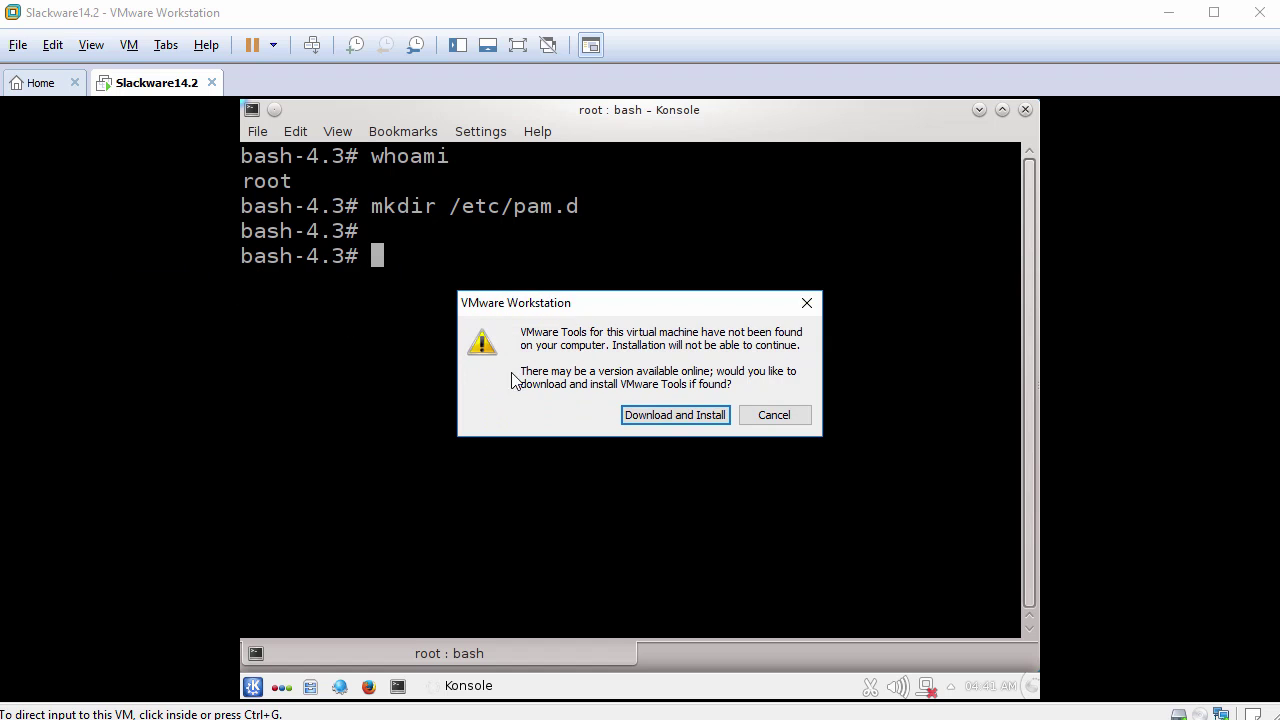
pyautogui.click(670, 414)
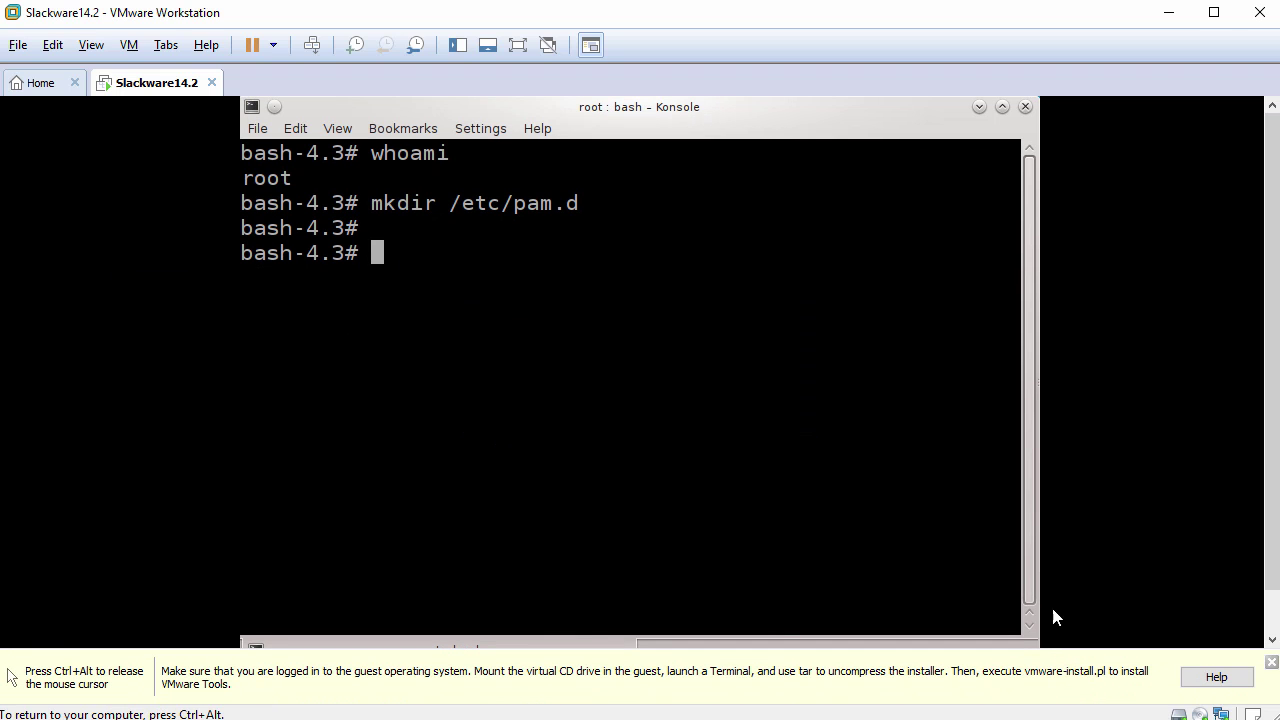
pyautogui.click(706, 489)
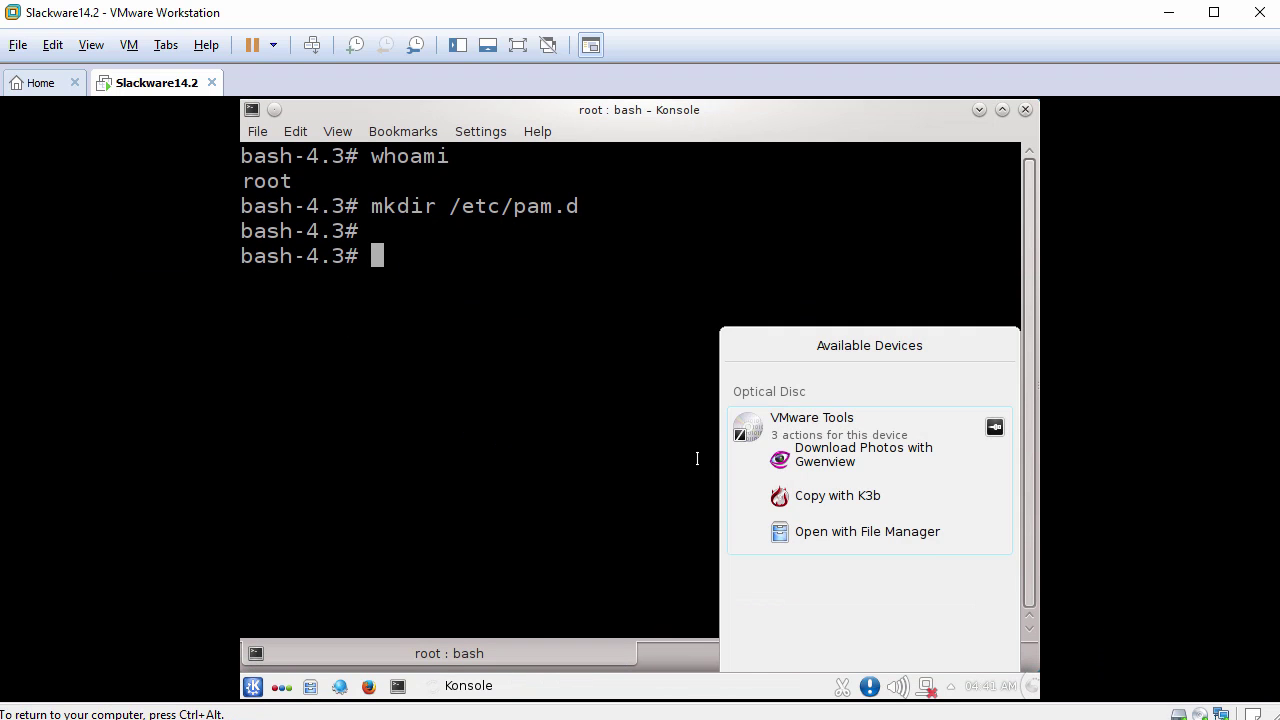
# Extract VMwareTools-10.0.10-4301679.tar.gz from the Tools disc into /tmp.
pyautogui.click(873, 538)
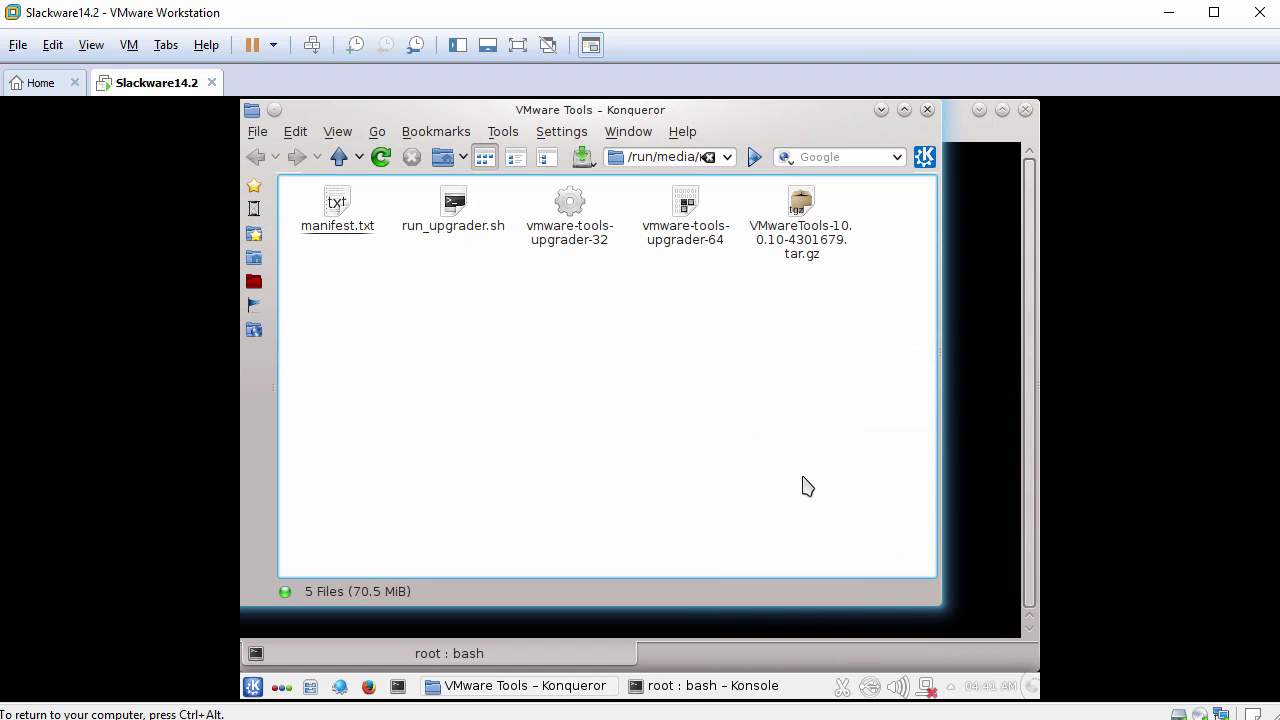
pyautogui.rightClick(799, 224)
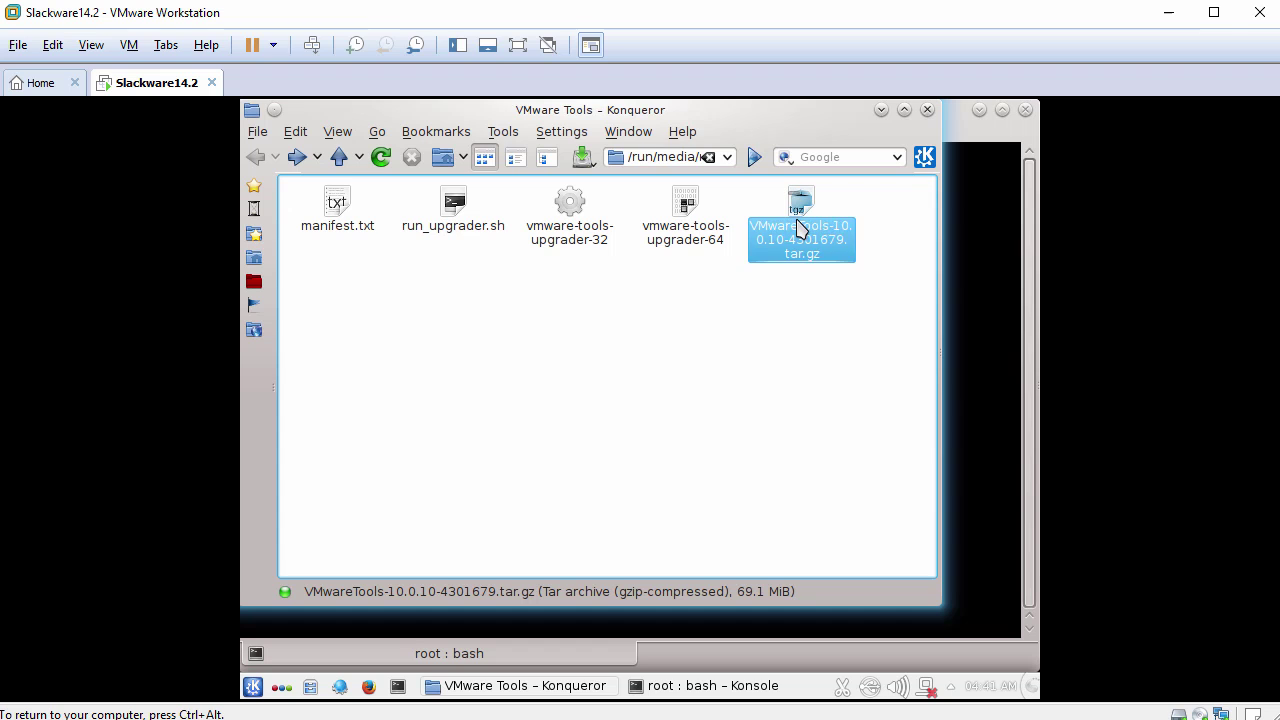
pyautogui.moveTo(850, 440)
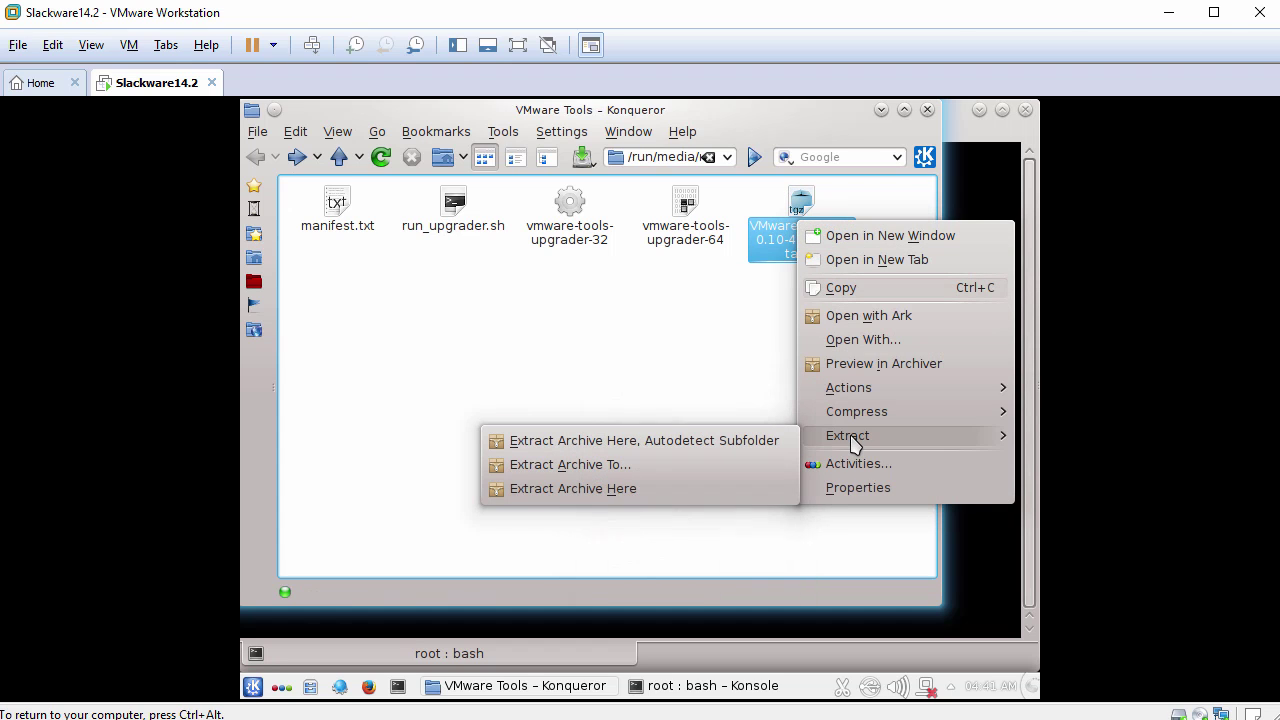
pyautogui.click(636, 466)
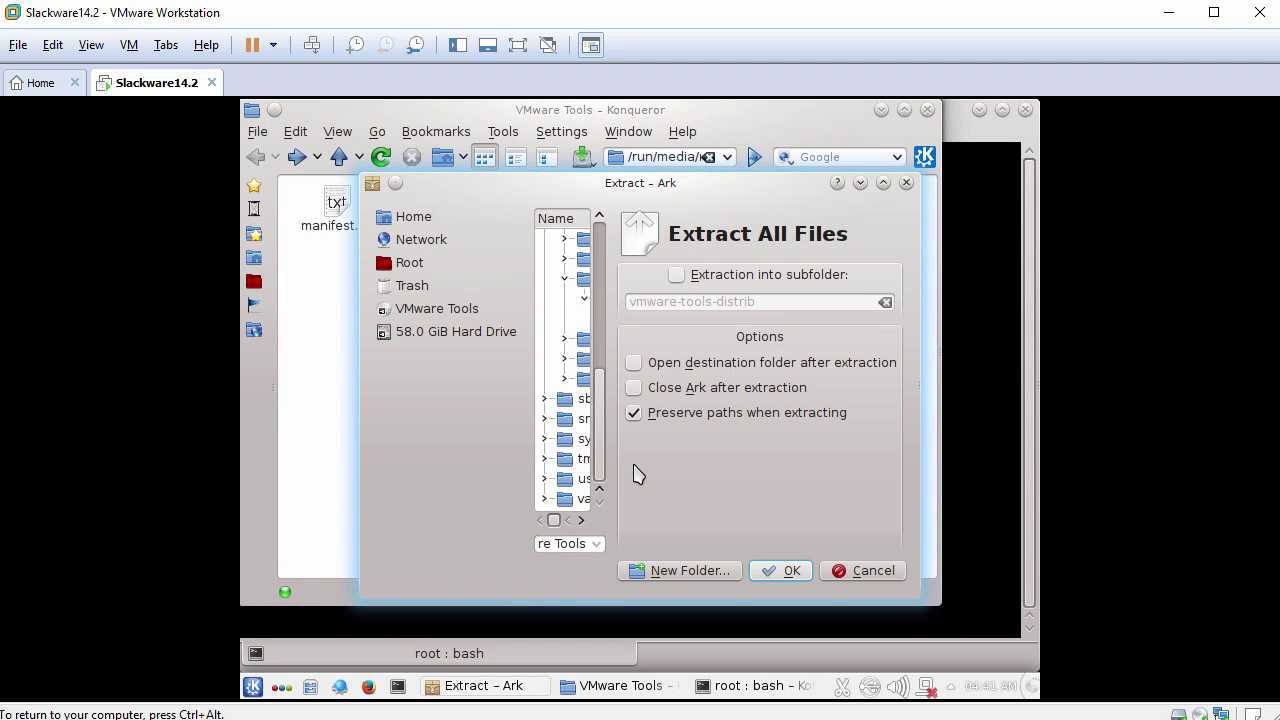
pyautogui.click(904, 110)
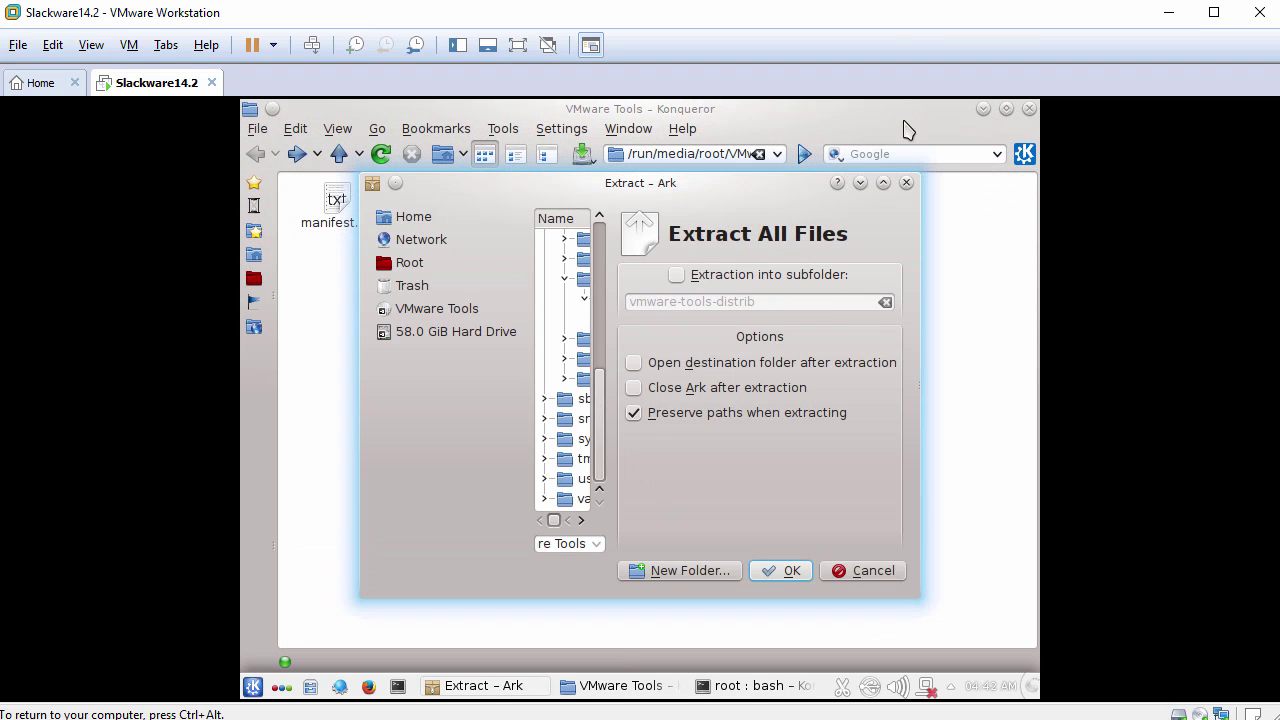
pyautogui.click(884, 185)
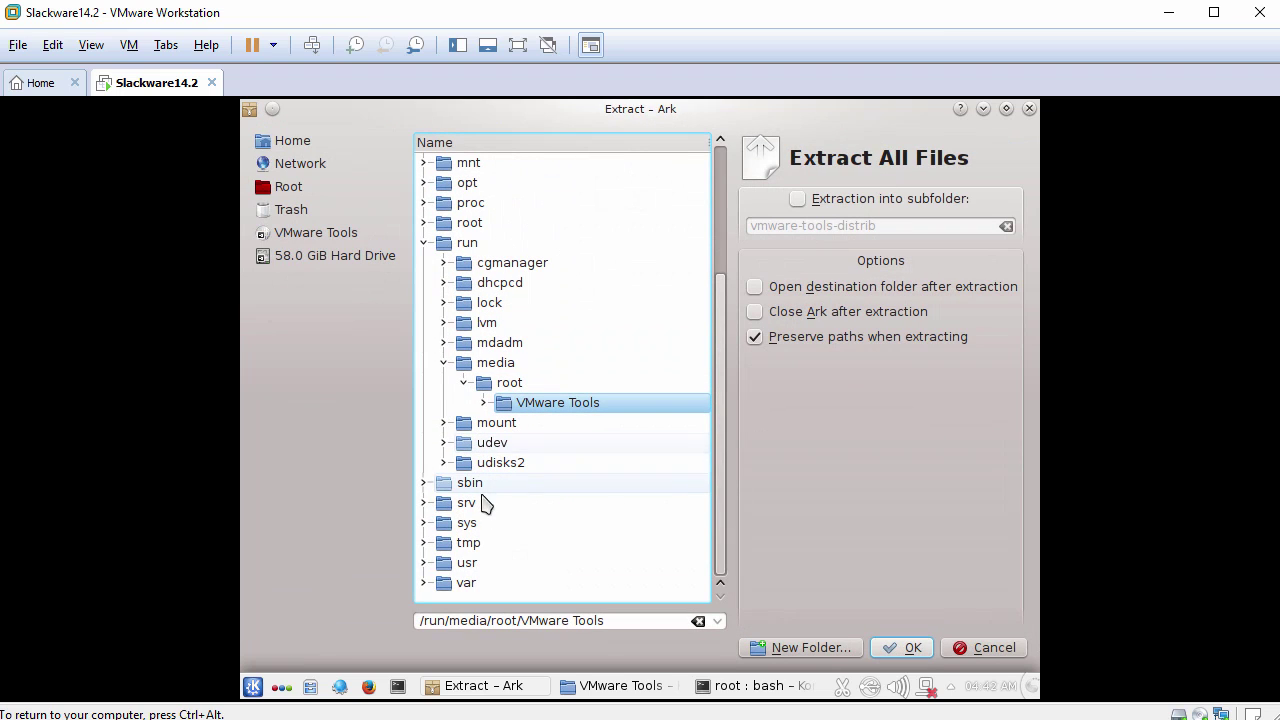
pyautogui.click(481, 545)
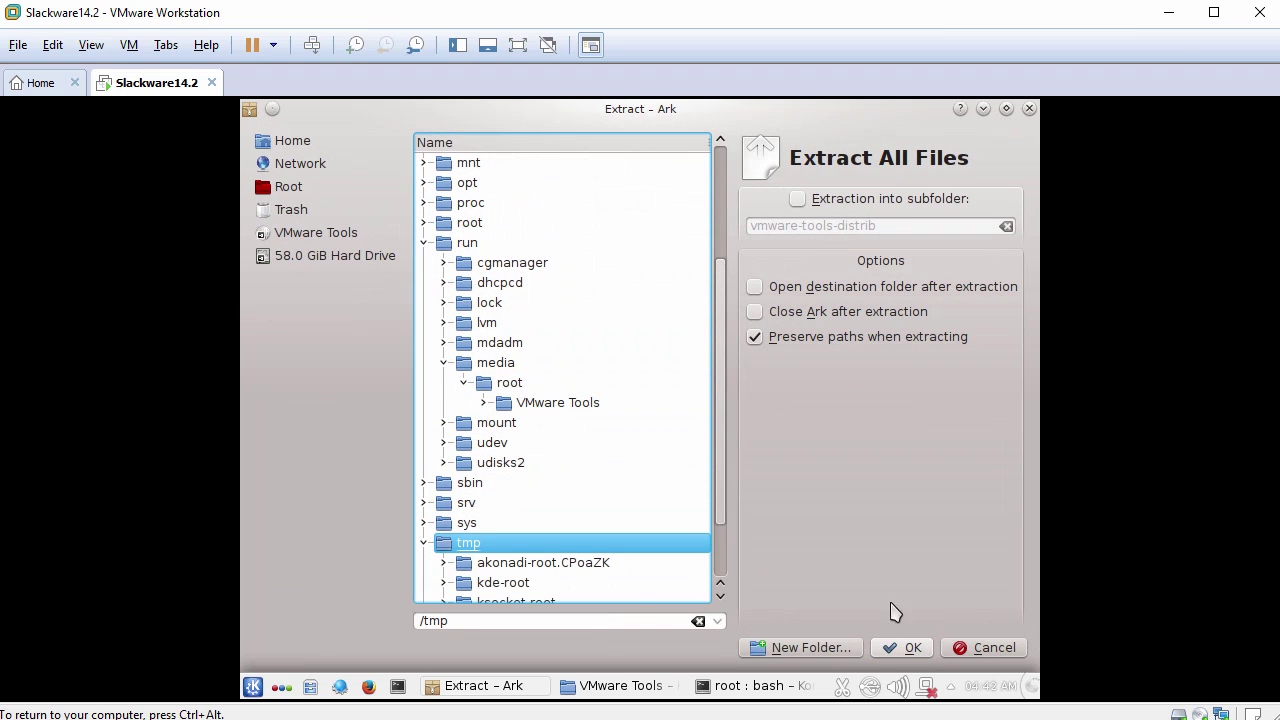
pyautogui.click(903, 647)
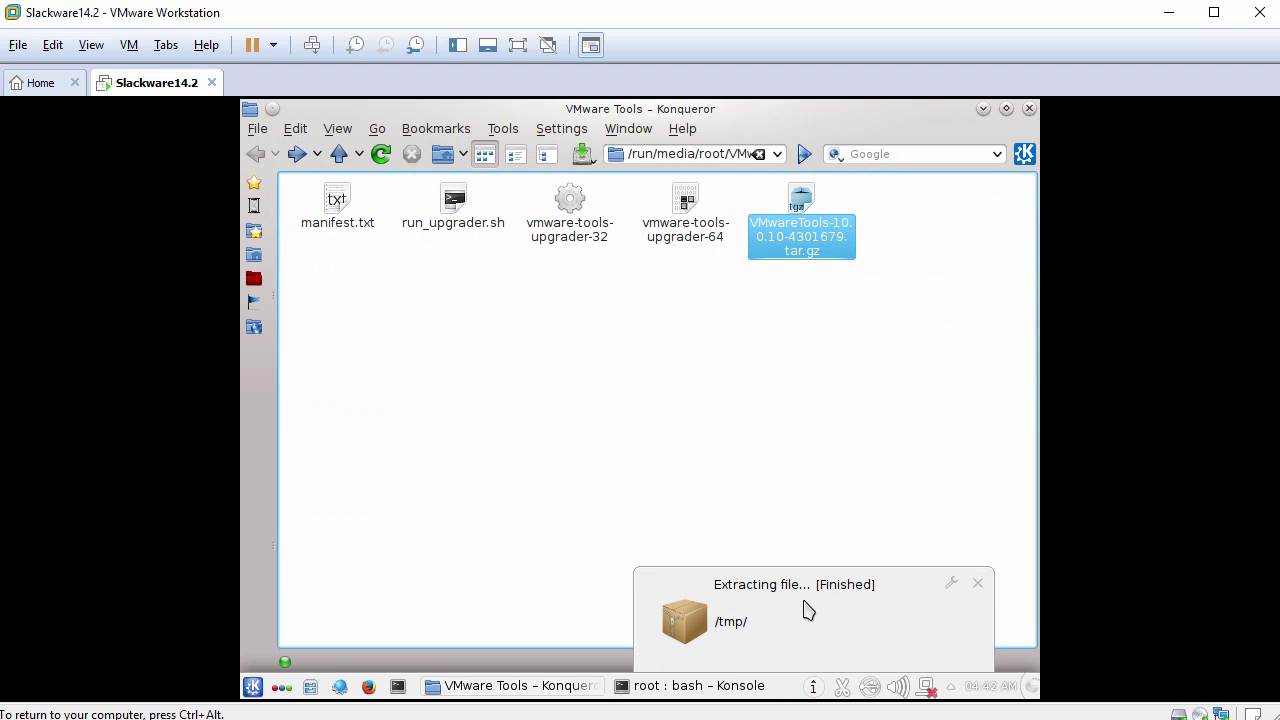
pyautogui.moveTo(814, 609)
pyautogui.click(978, 585)
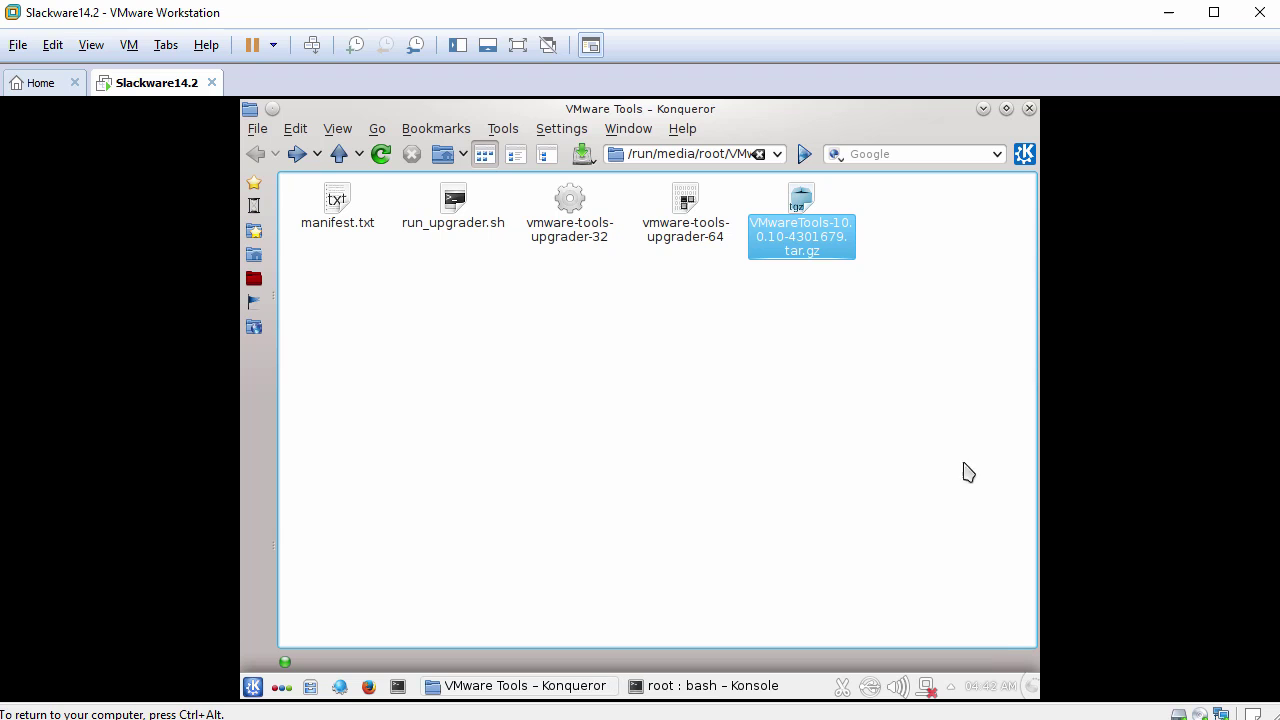
# In Konsole, change into /tmp/vmware-tools-distrib and launch ./vmware-install.pl.
pyautogui.click(1028, 108)
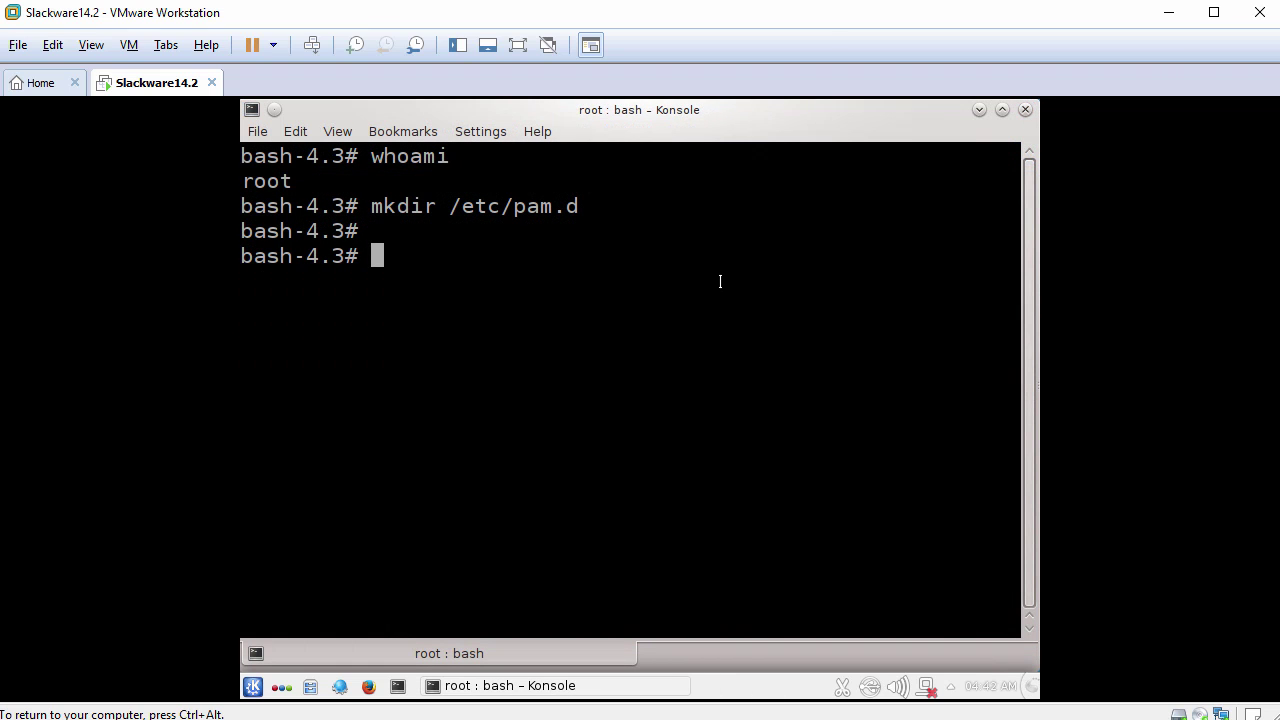
pyautogui.write('cd /tmp/')
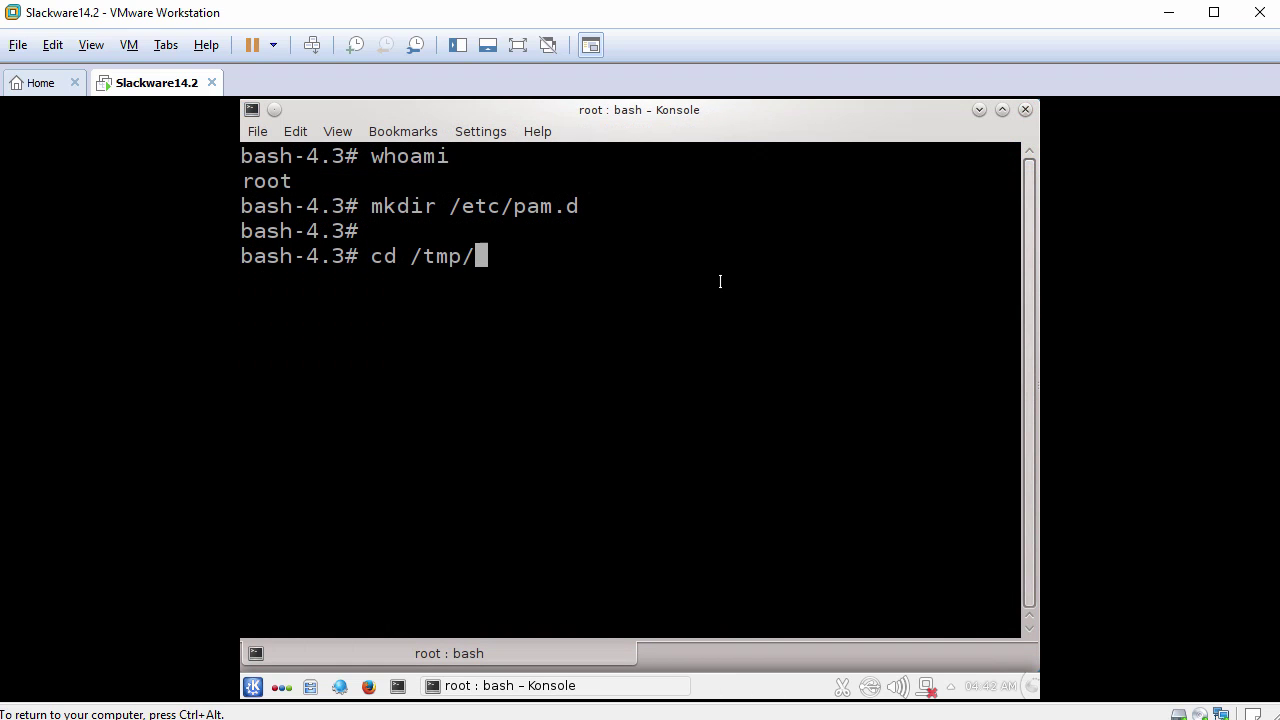
pyautogui.write('vm')
pyautogui.press('Tab')
pyautogui.press('Return')
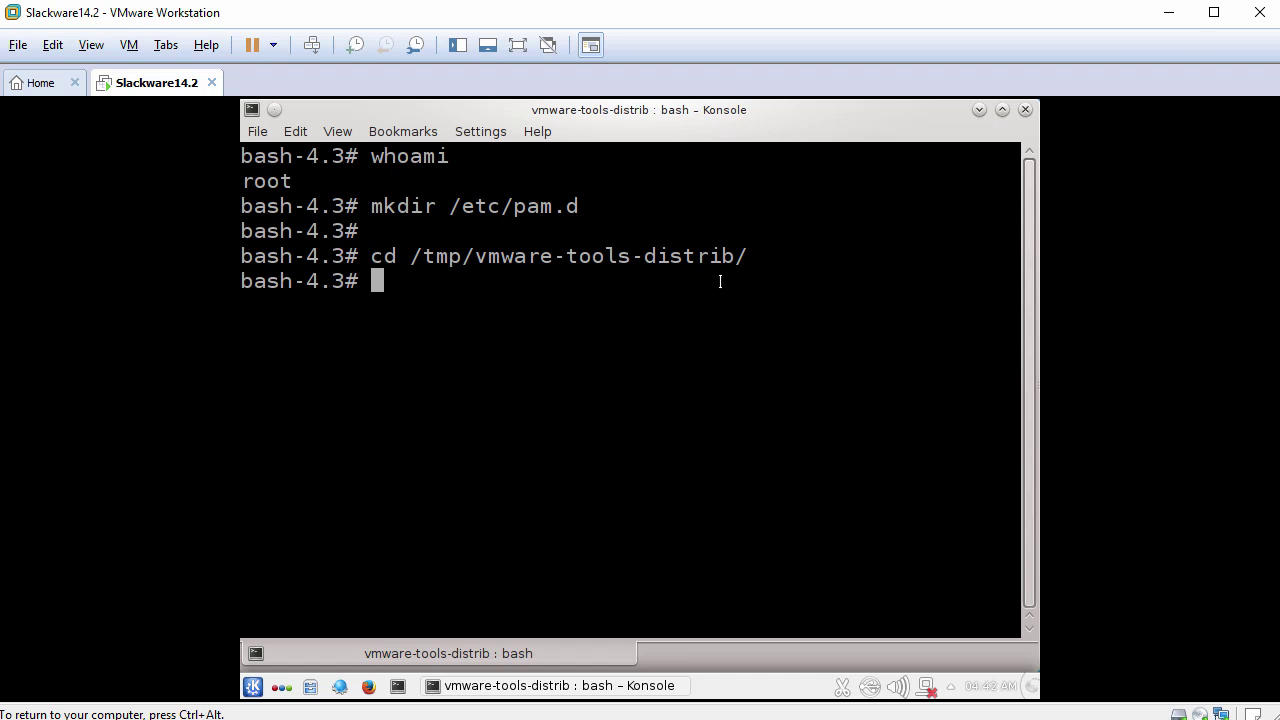
pyautogui.write('./v')
pyautogui.press('Tab')
pyautogui.write('p')
pyautogui.press('Tab')
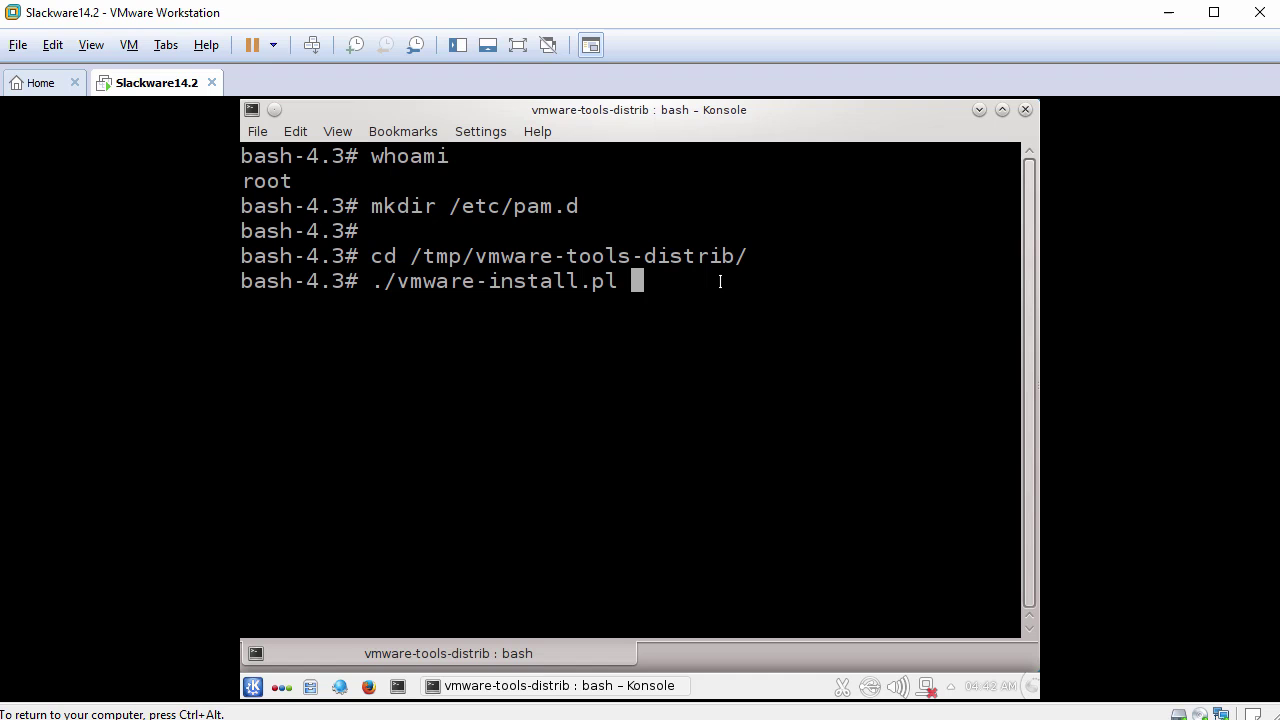
pyautogui.press('Return')
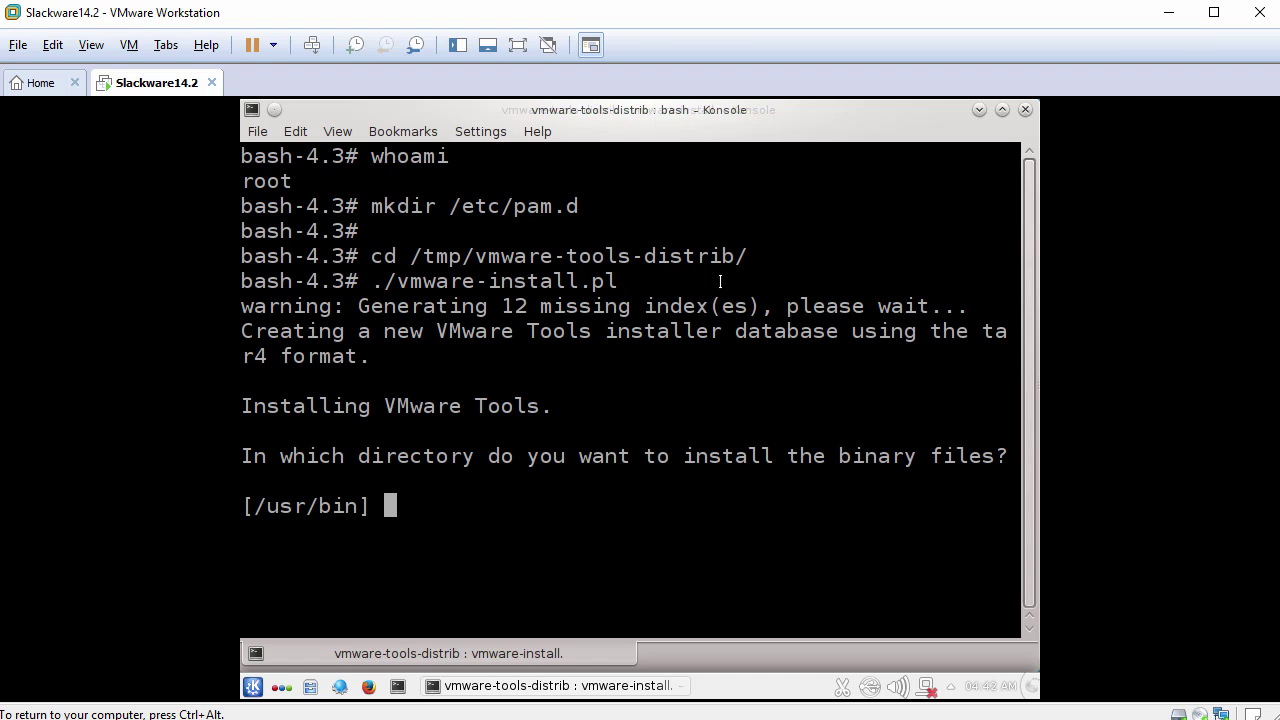
# Accept the default install locations (/usr/bin, /etc/rc.d, /usr/sbin, /usr/lib/vmware-tools, docs).
pyautogui.press('Return')
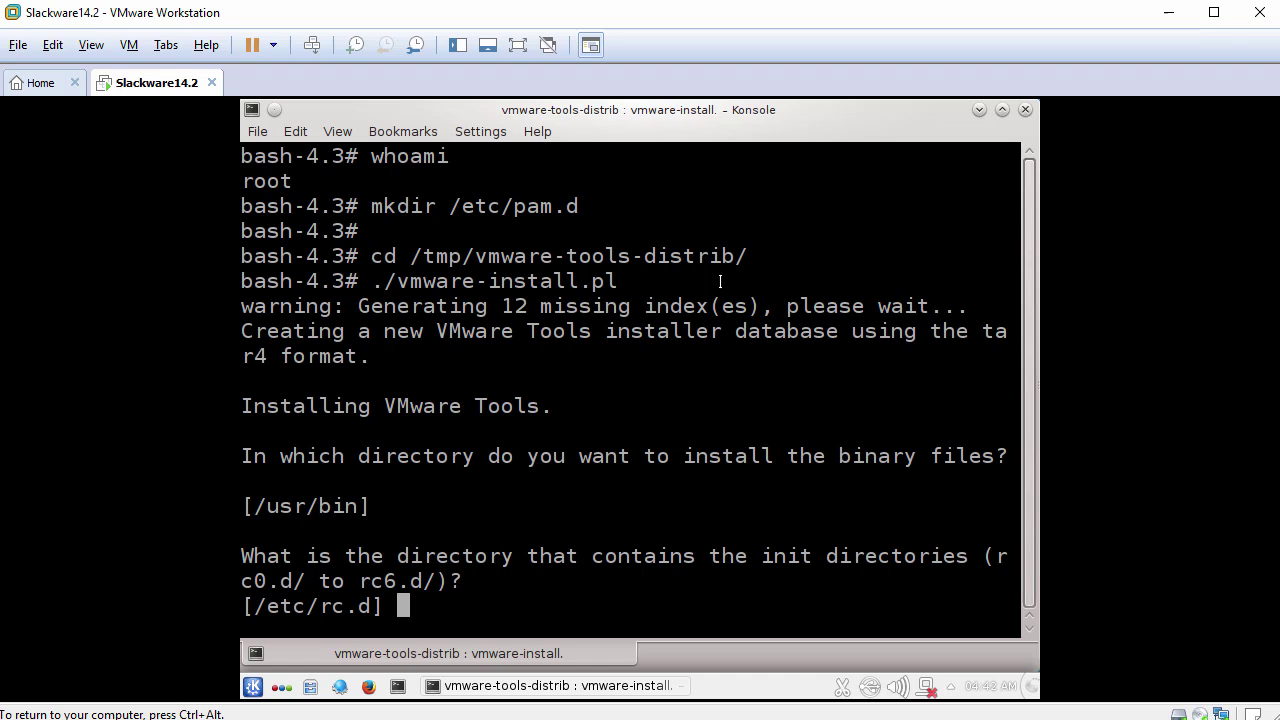
pyautogui.press('Return')
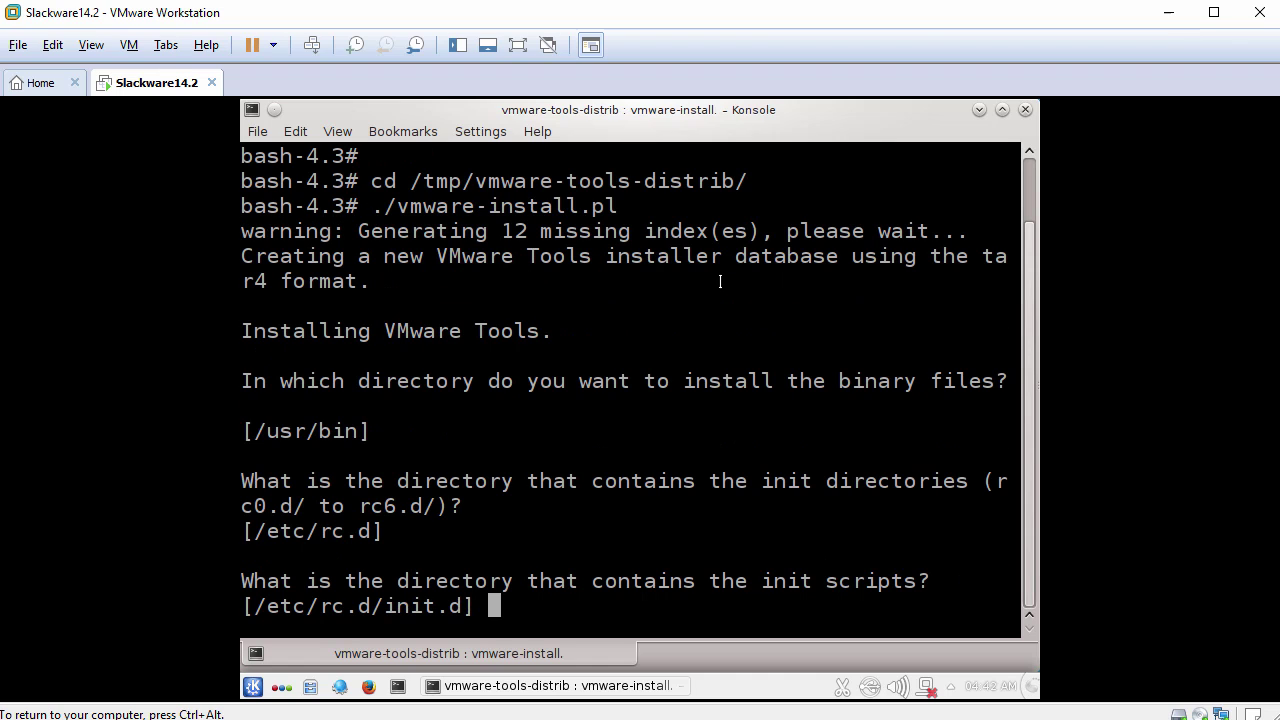
pyautogui.write('/etc/')
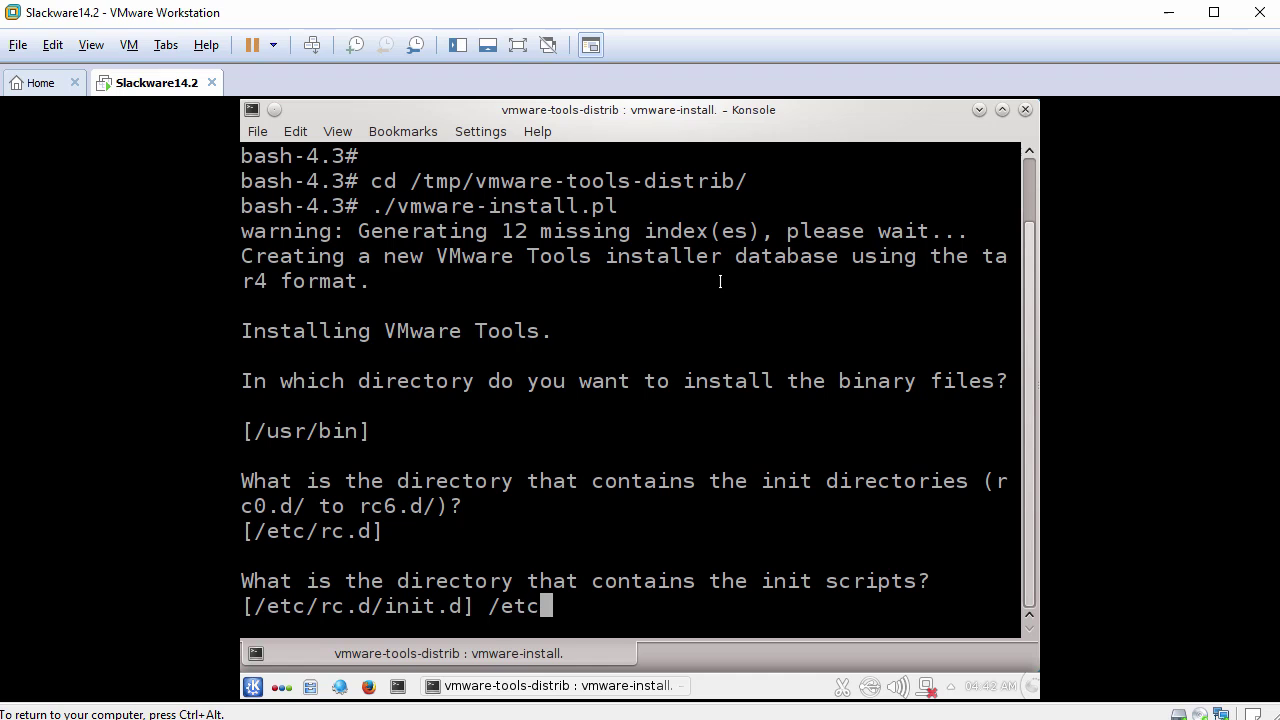
pyautogui.write('rc.d')
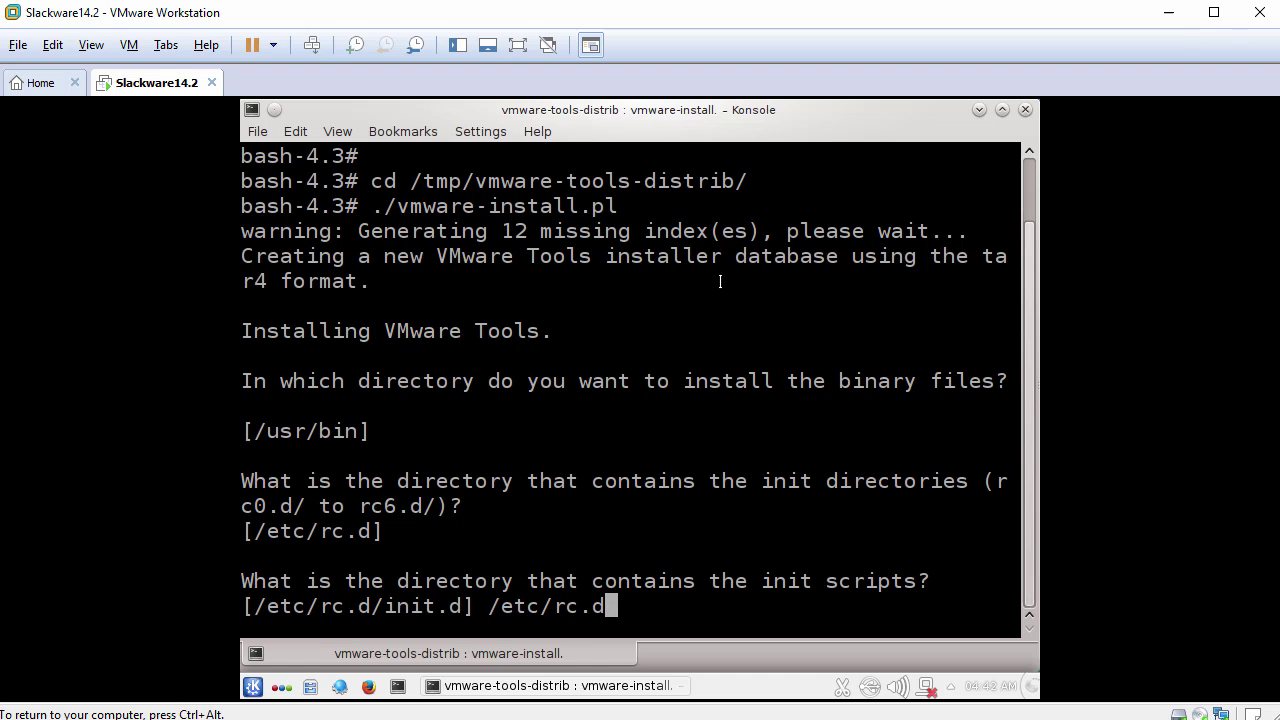
pyautogui.press('Return')
pyautogui.press('Return')
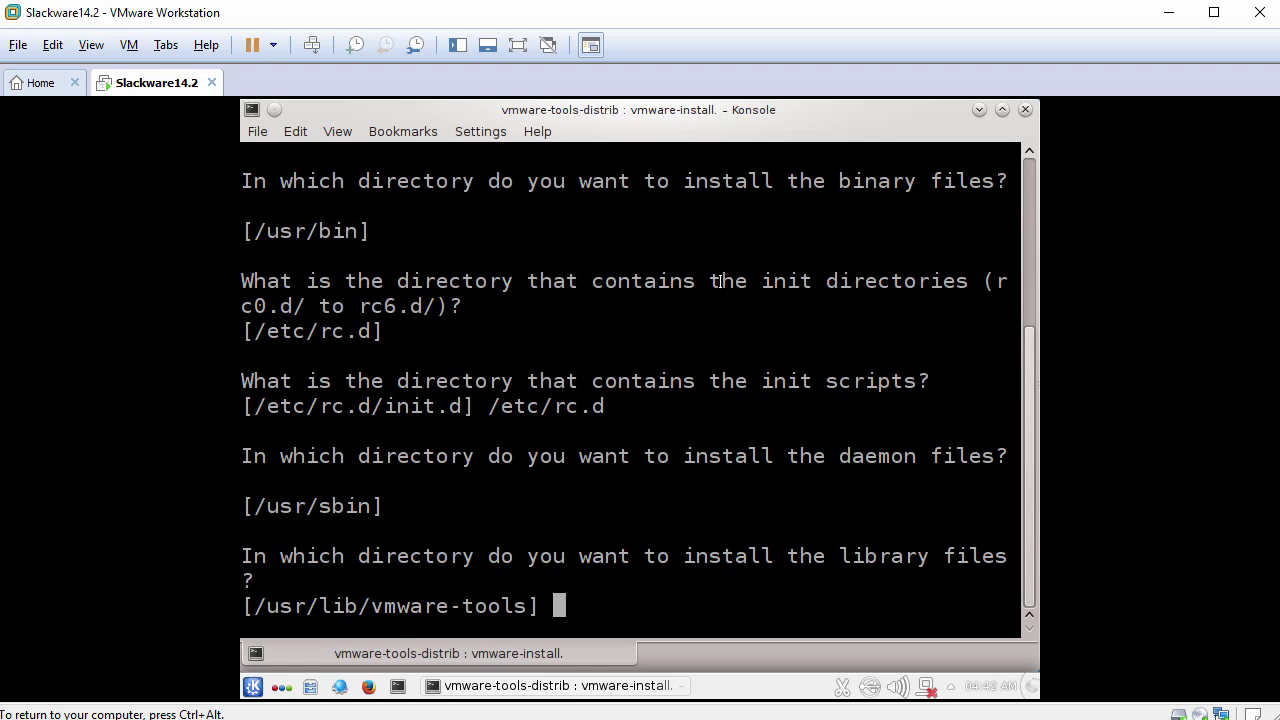
pyautogui.press('Return')
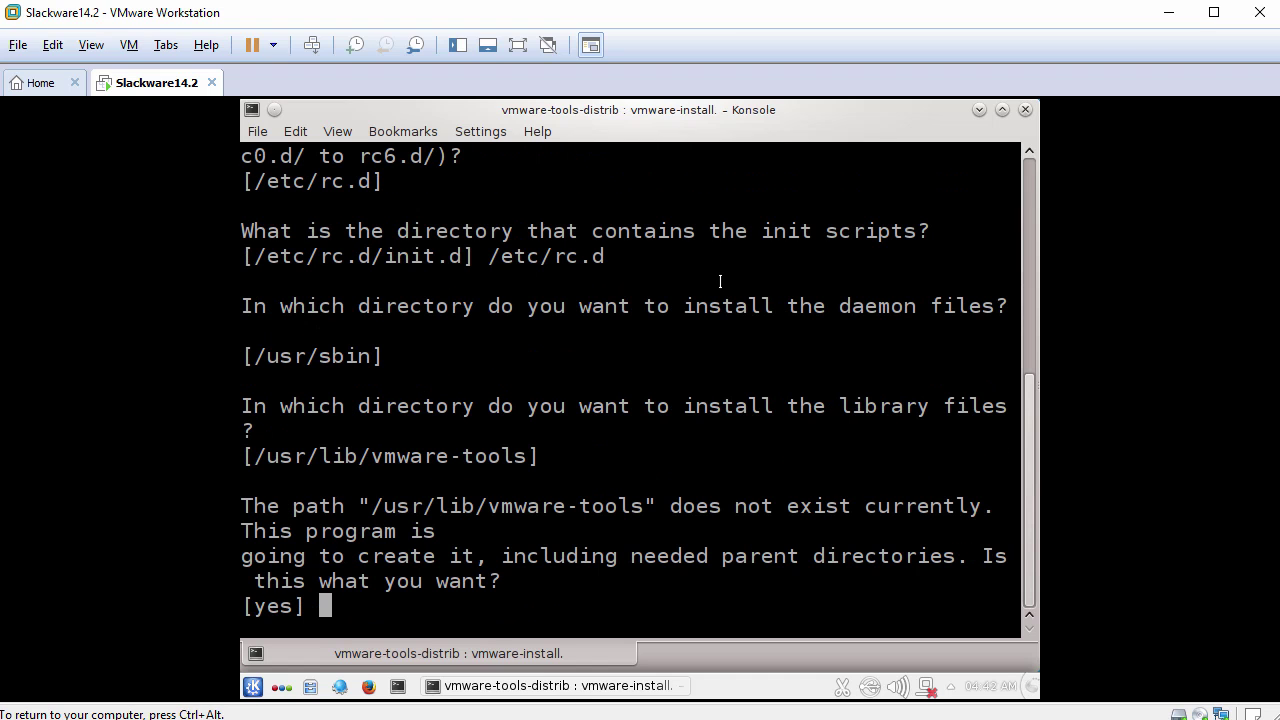
pyautogui.press('Return')
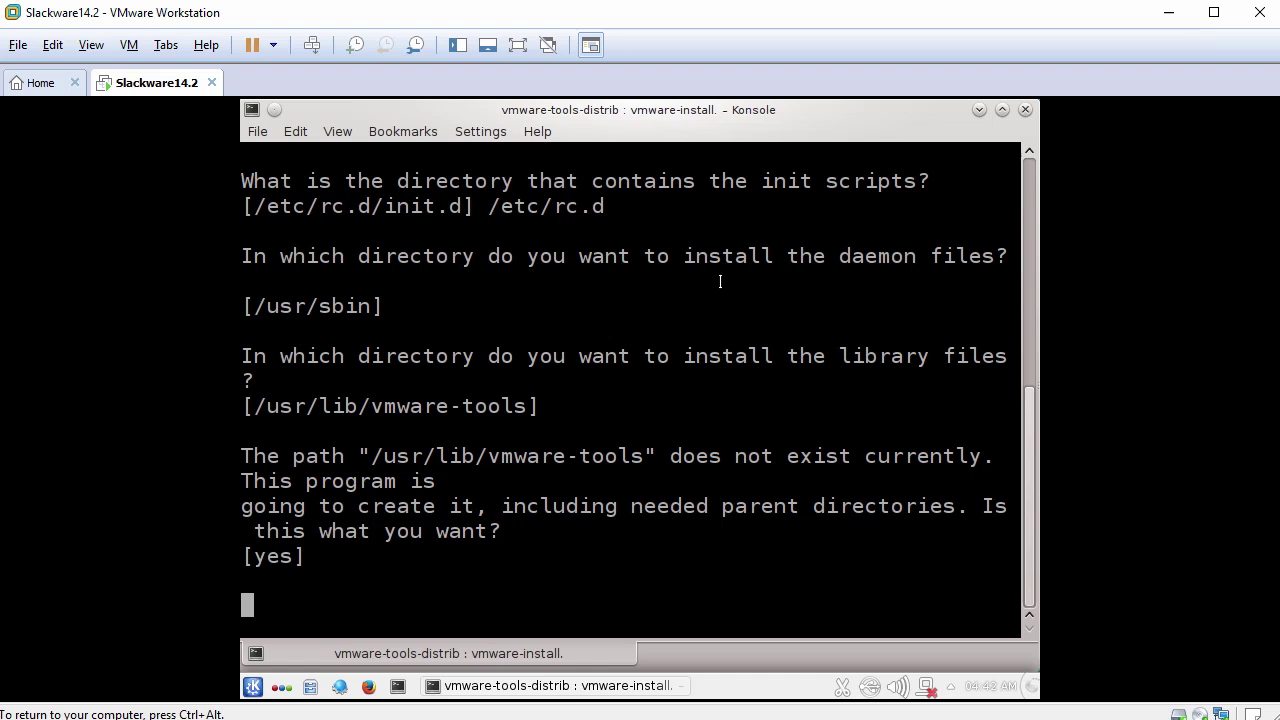
pyautogui.press('Return')
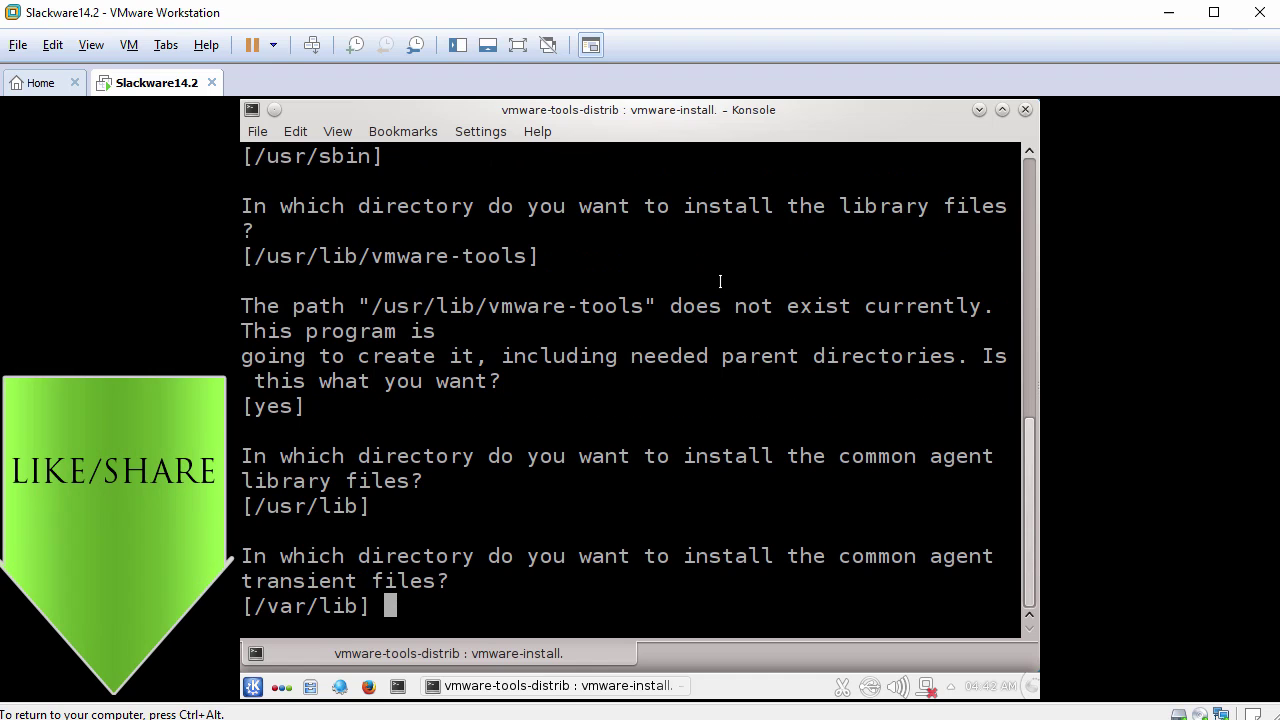
pyautogui.press('Return')
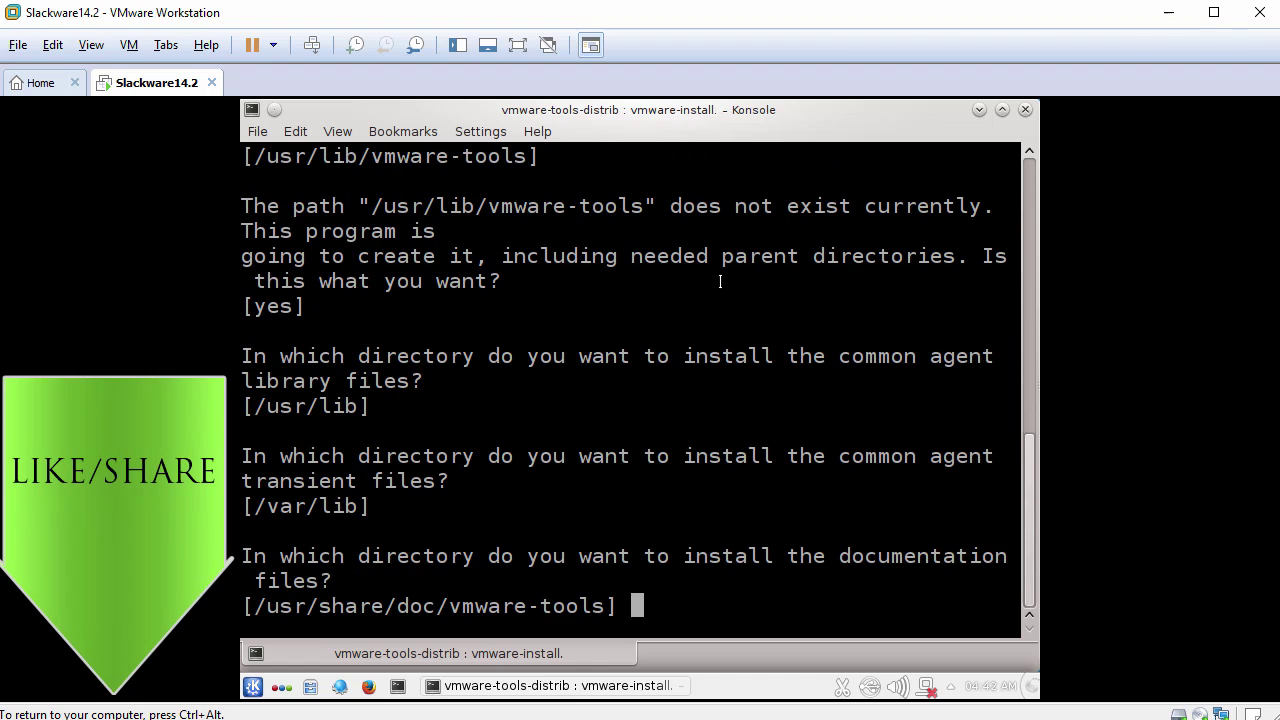
pyautogui.press('Return')
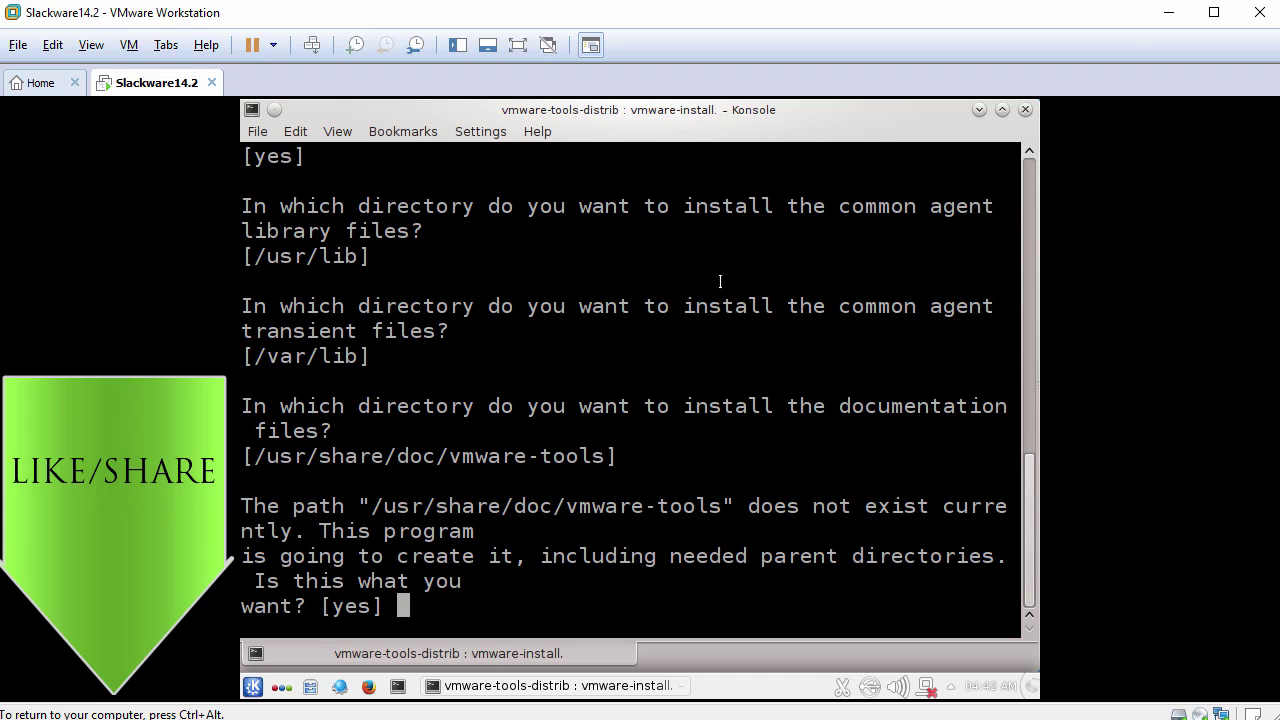
pyautogui.press('Return')
pyautogui.press('Return')
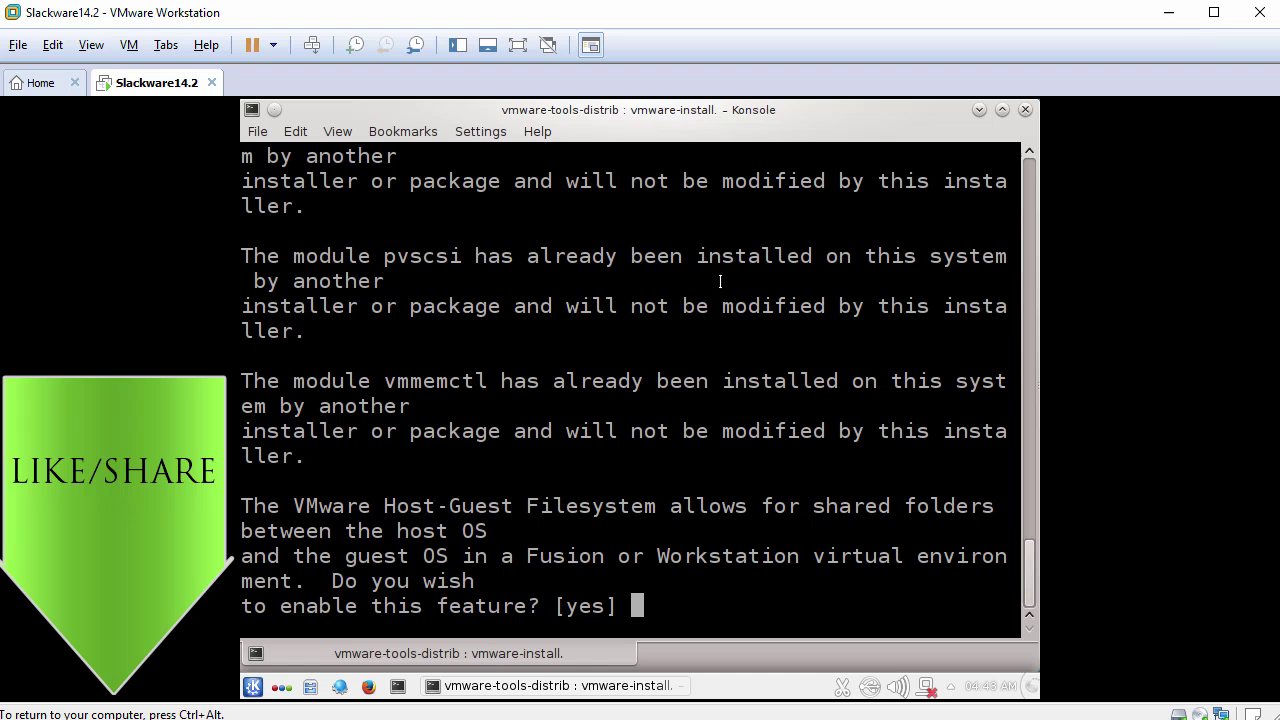
# Enable shared folders, drag-and-copy, Thinprint and Guest Authentication, leaving automatic kernel modules disabled.
pyautogui.press('Return')
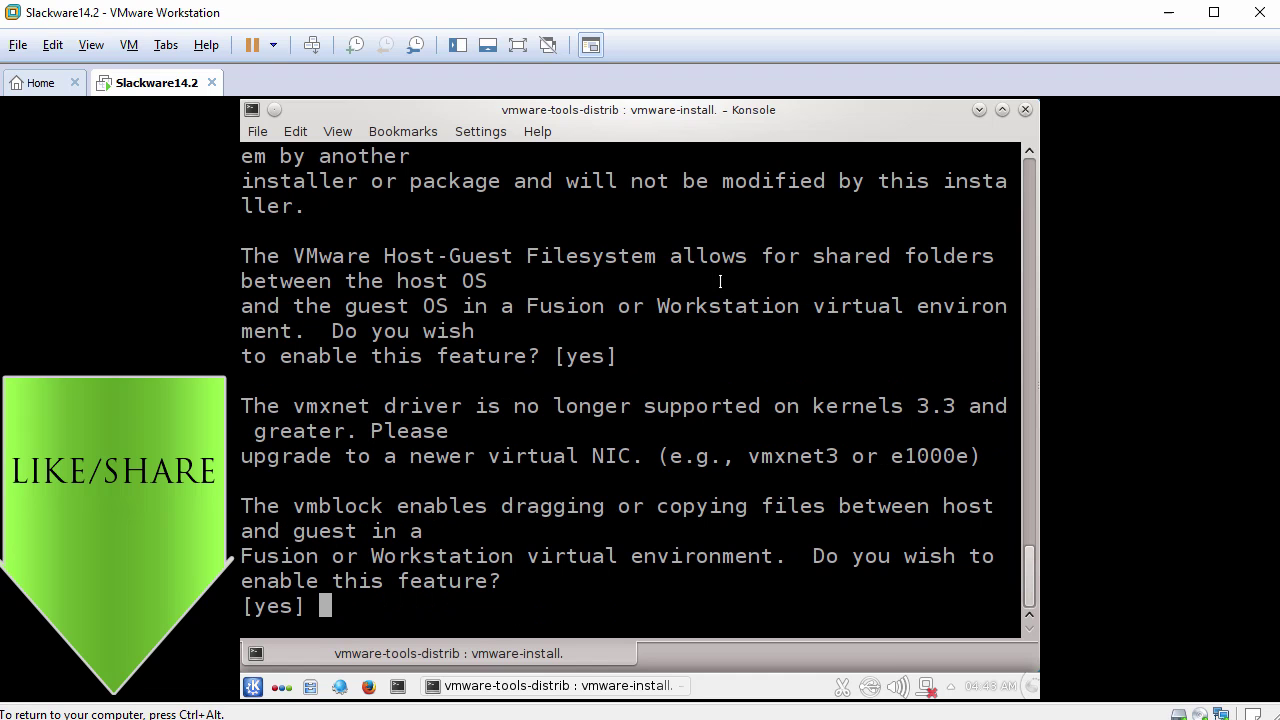
pyautogui.press('Return')
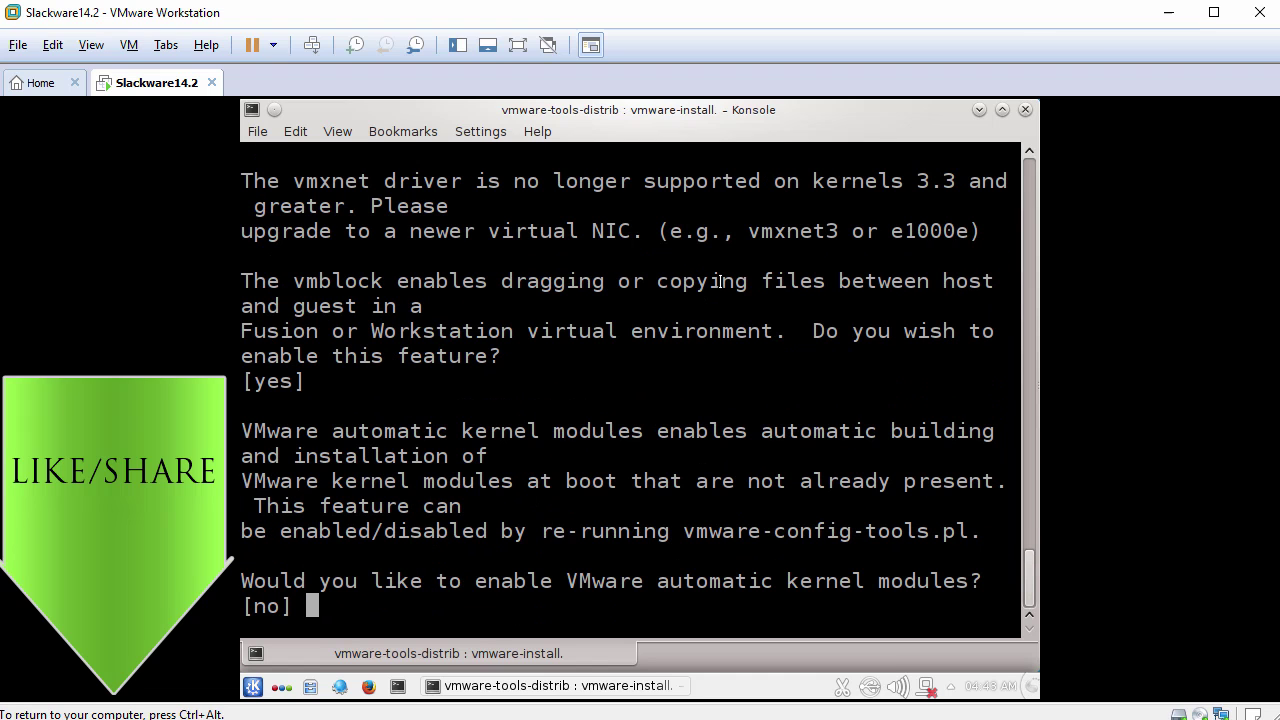
pyautogui.press('Return')
pyautogui.press('Return')
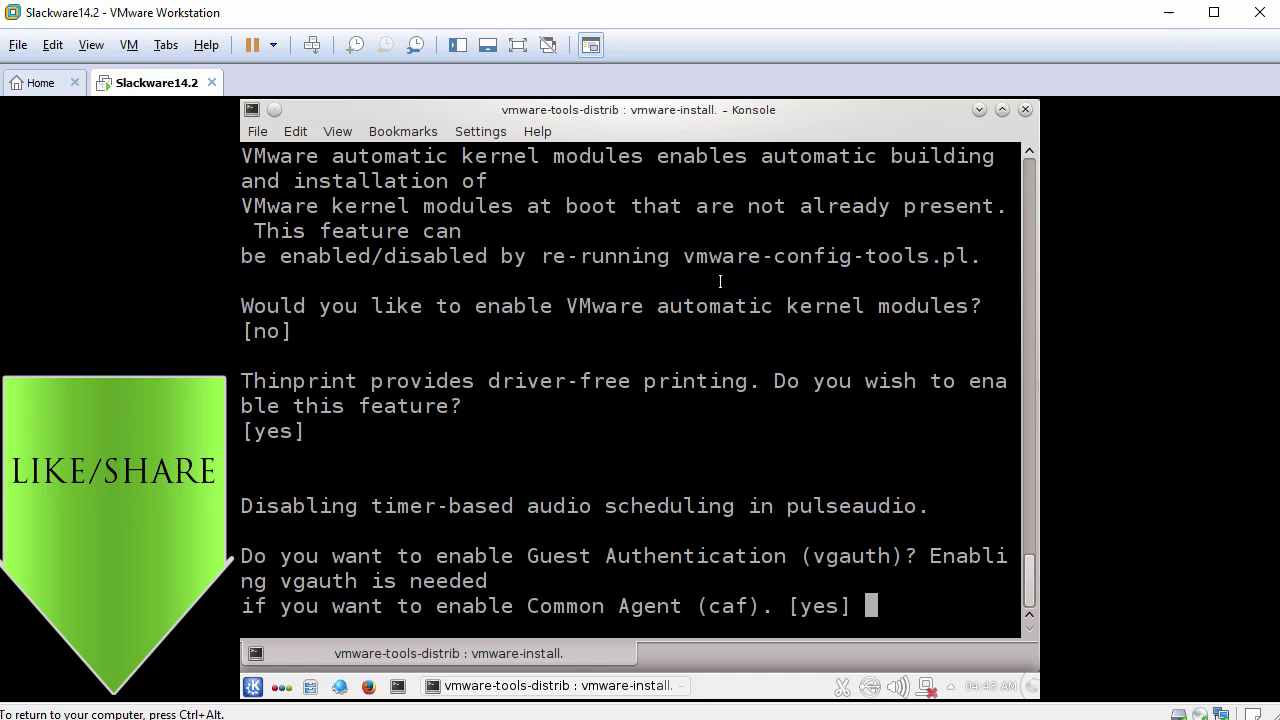
pyautogui.press('Return')
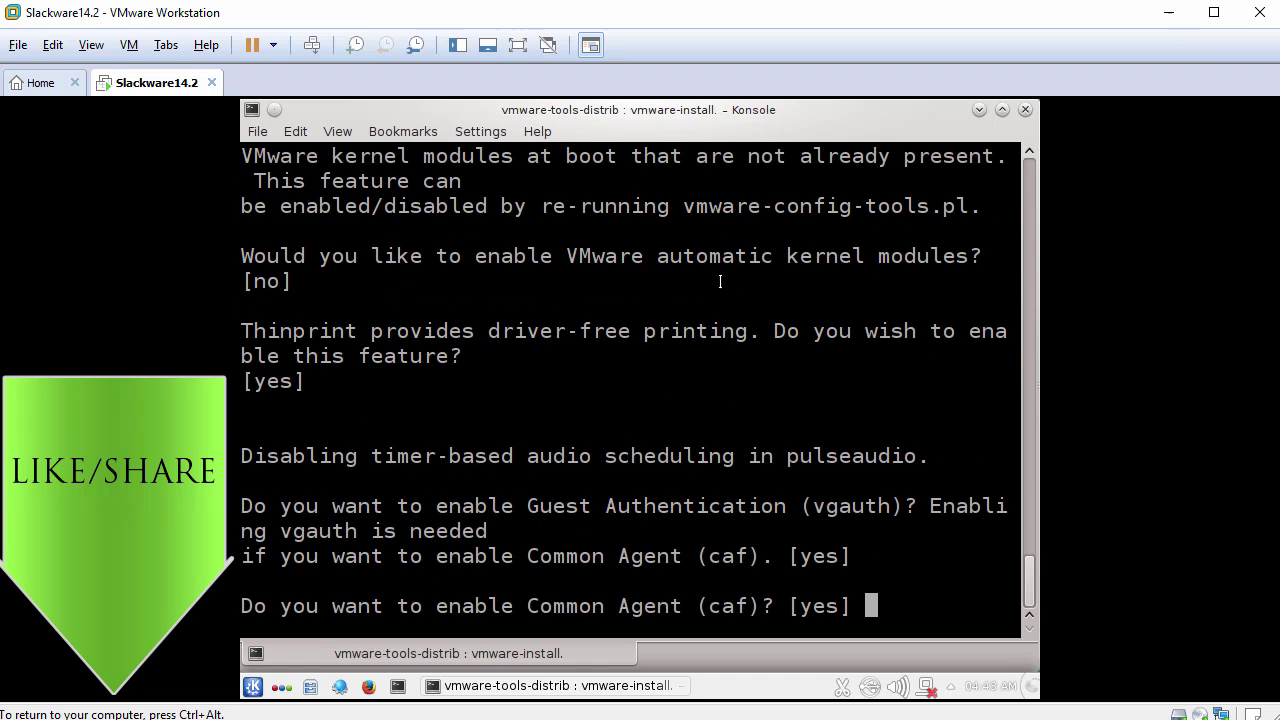
pyautogui.press('Return')
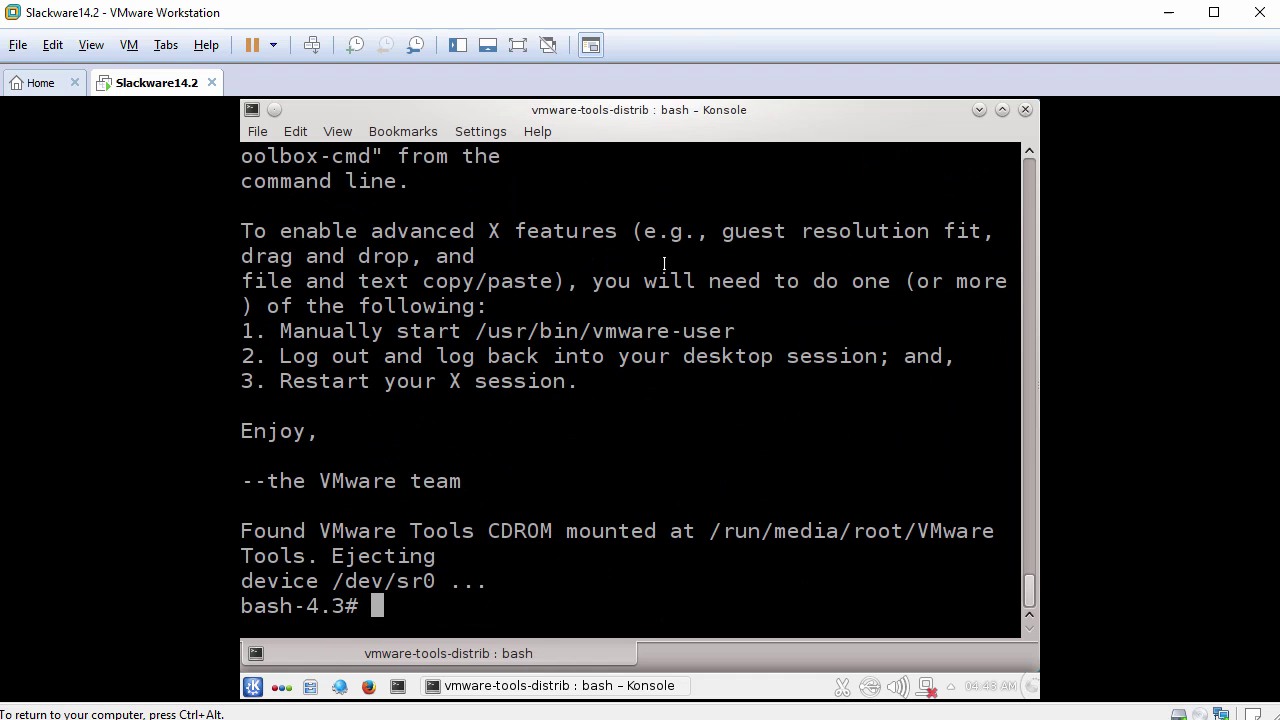
# Restart the guest from the K menu, boot Linux at LILO and log back into KDE.
pyautogui.click(253, 686)
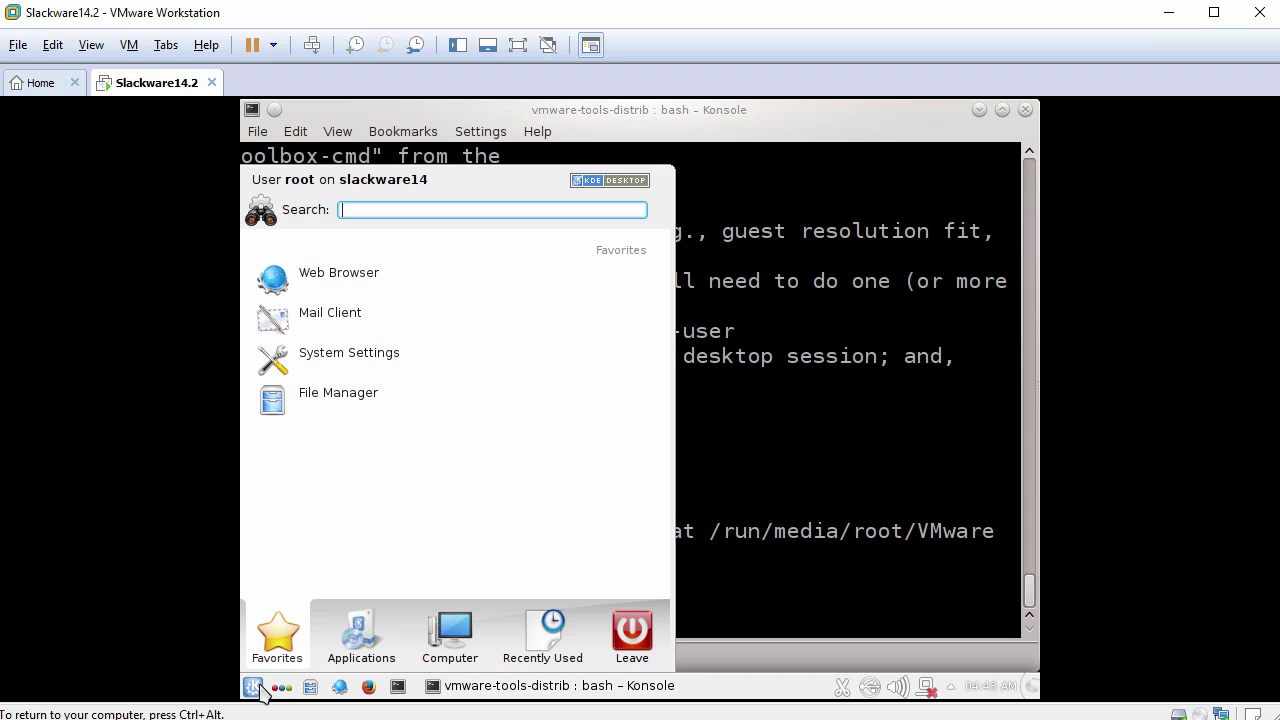
pyautogui.moveTo(637, 641)
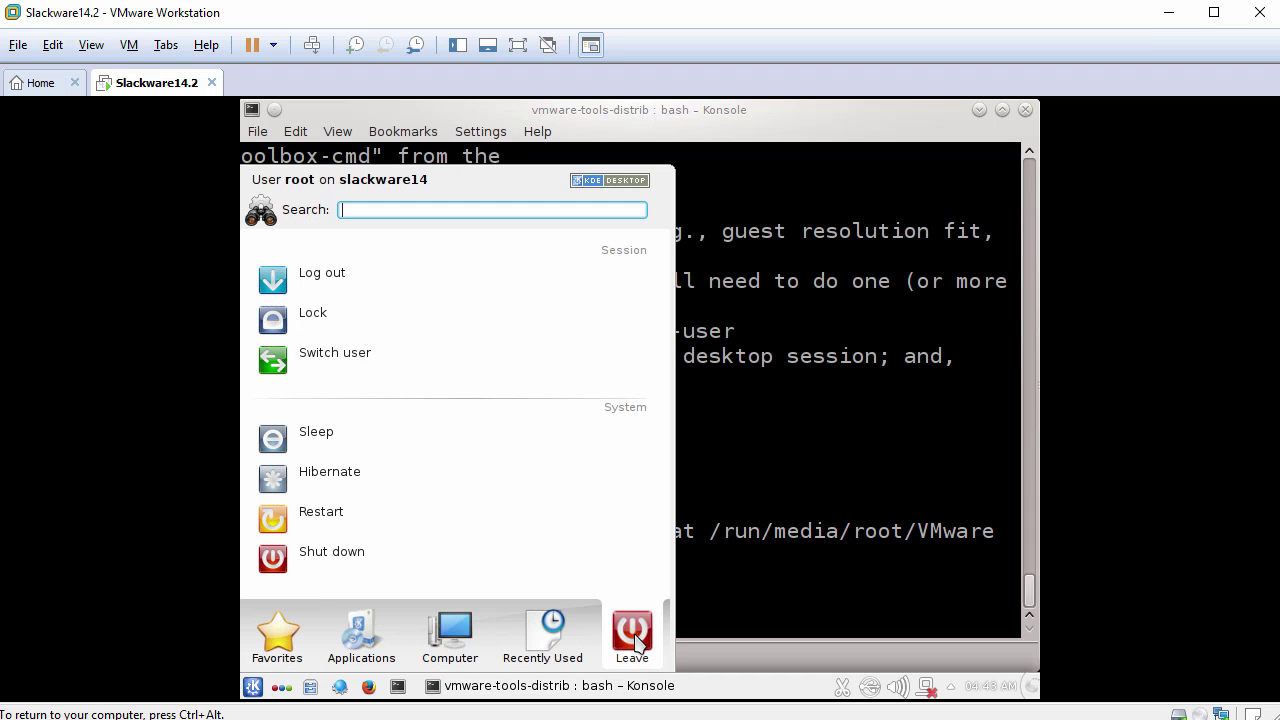
pyautogui.click(345, 515)
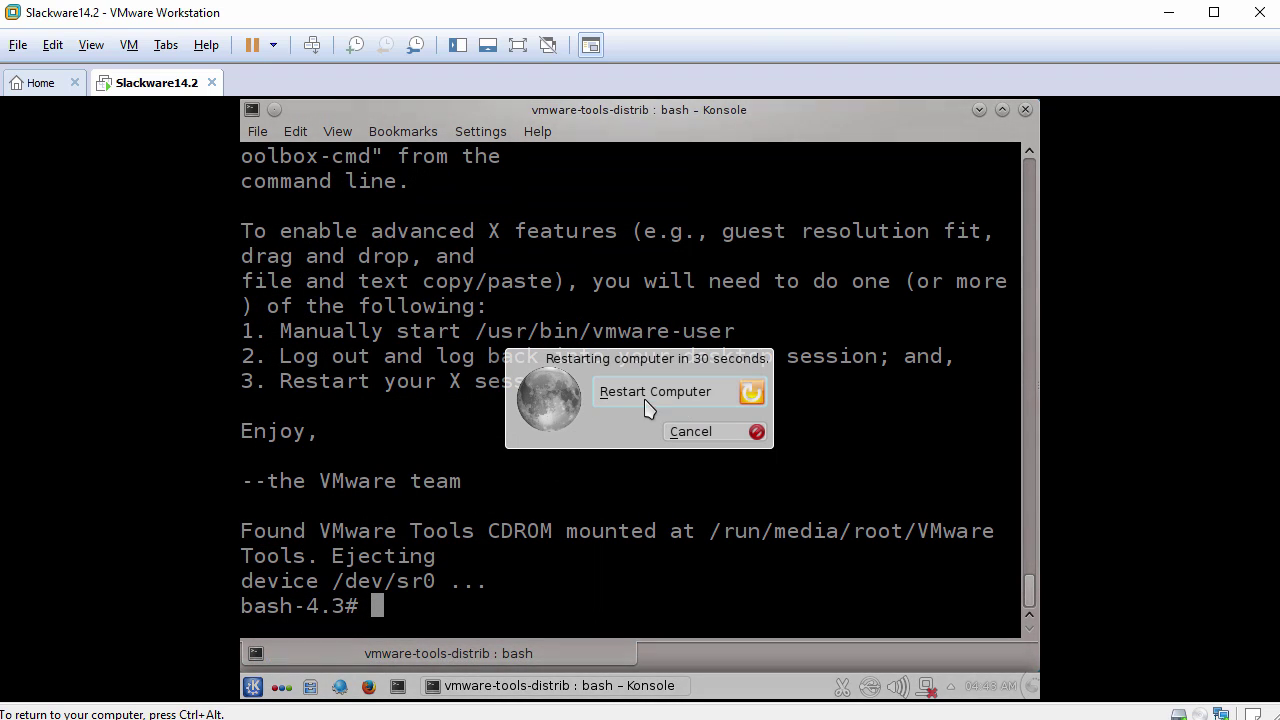
pyautogui.click(650, 395)
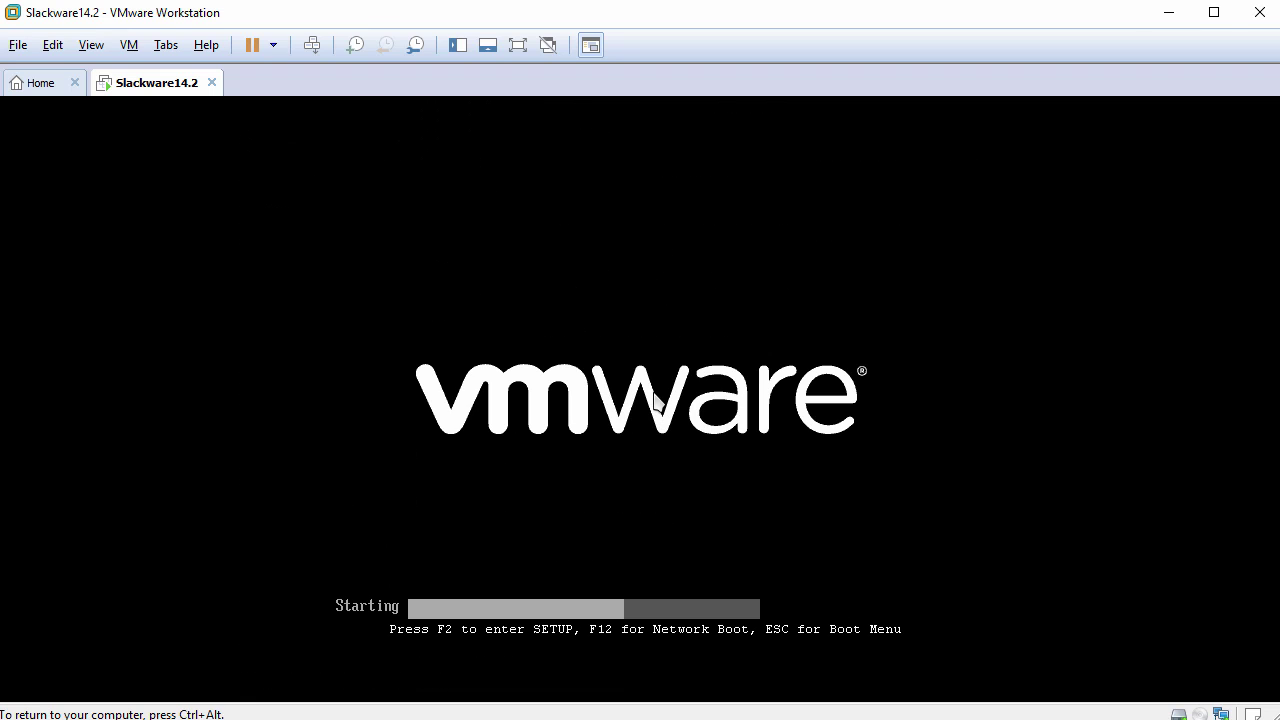
pyautogui.press('Return')
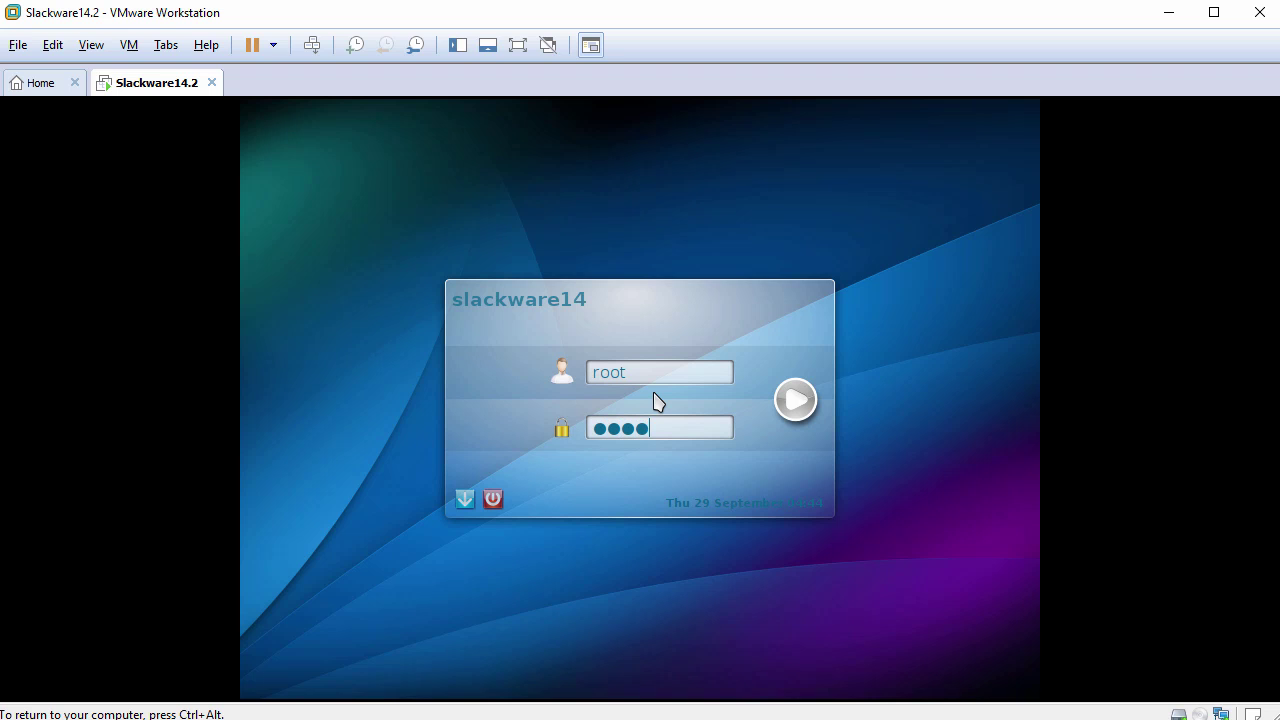
pyautogui.press('Return')
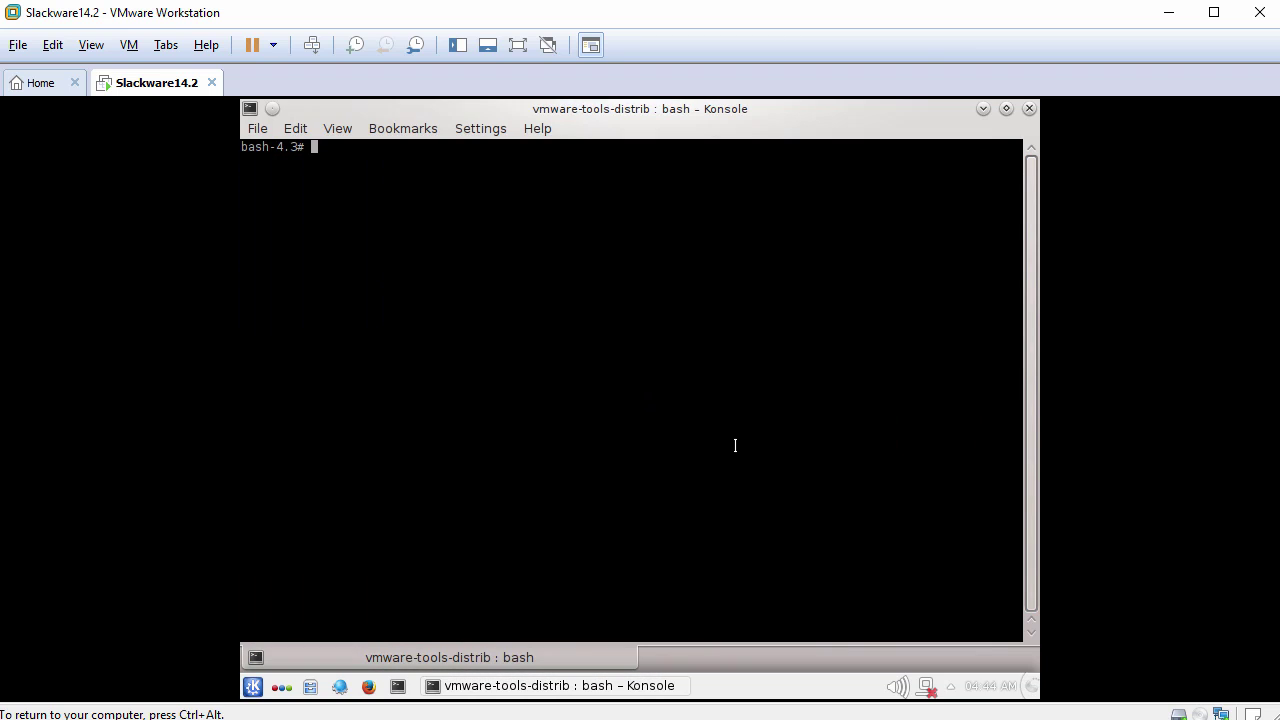
# Fit the guest display to the VM window and close Konsole.
pyautogui.click(94, 48)
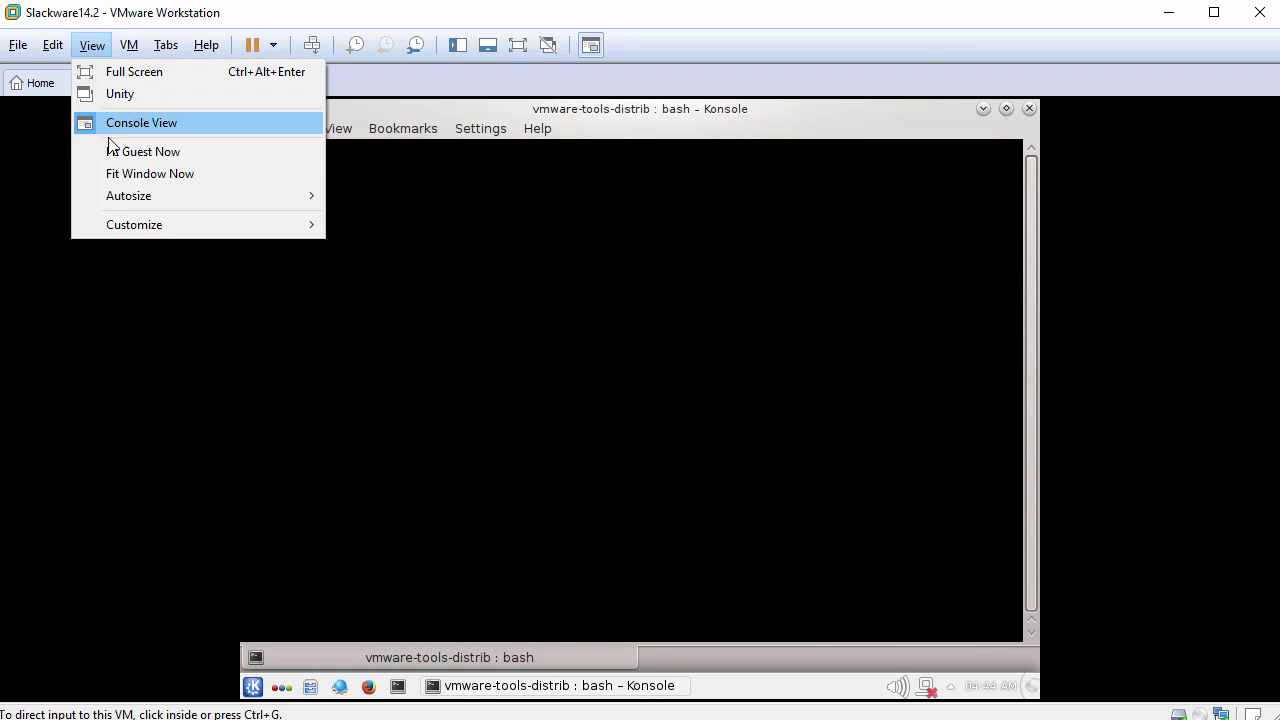
pyautogui.click(193, 152)
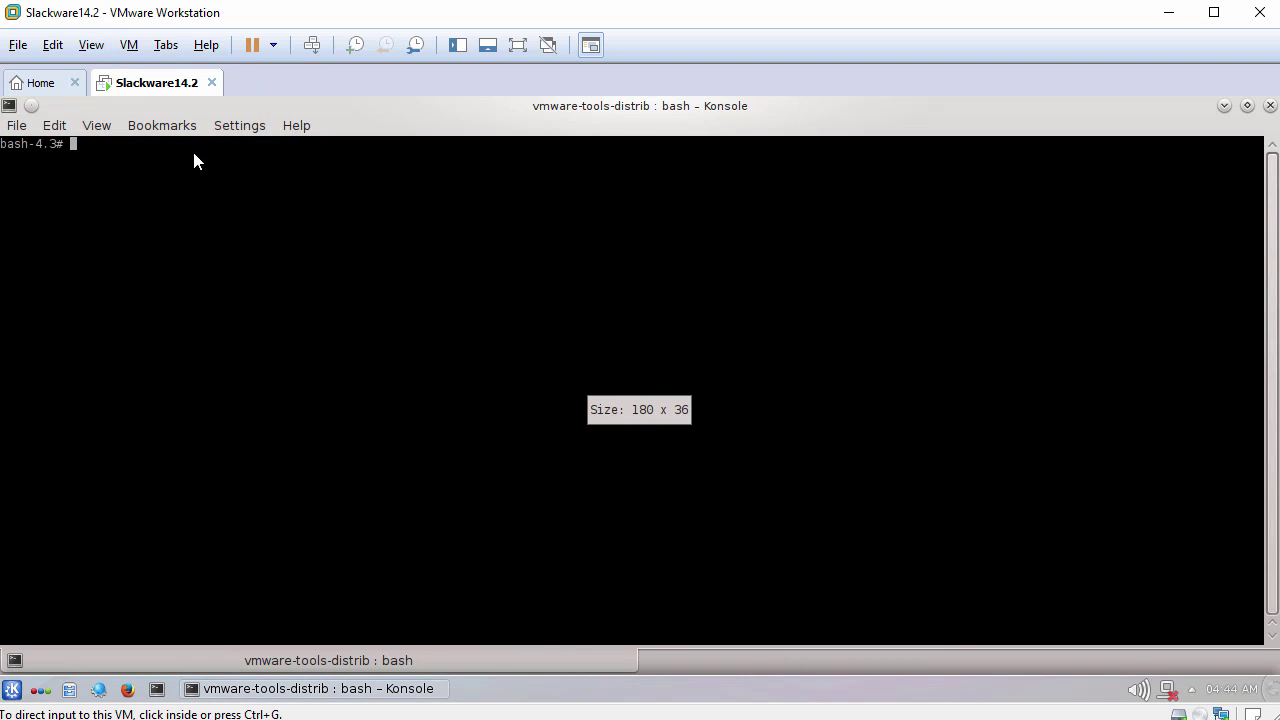
pyautogui.click(1269, 106)
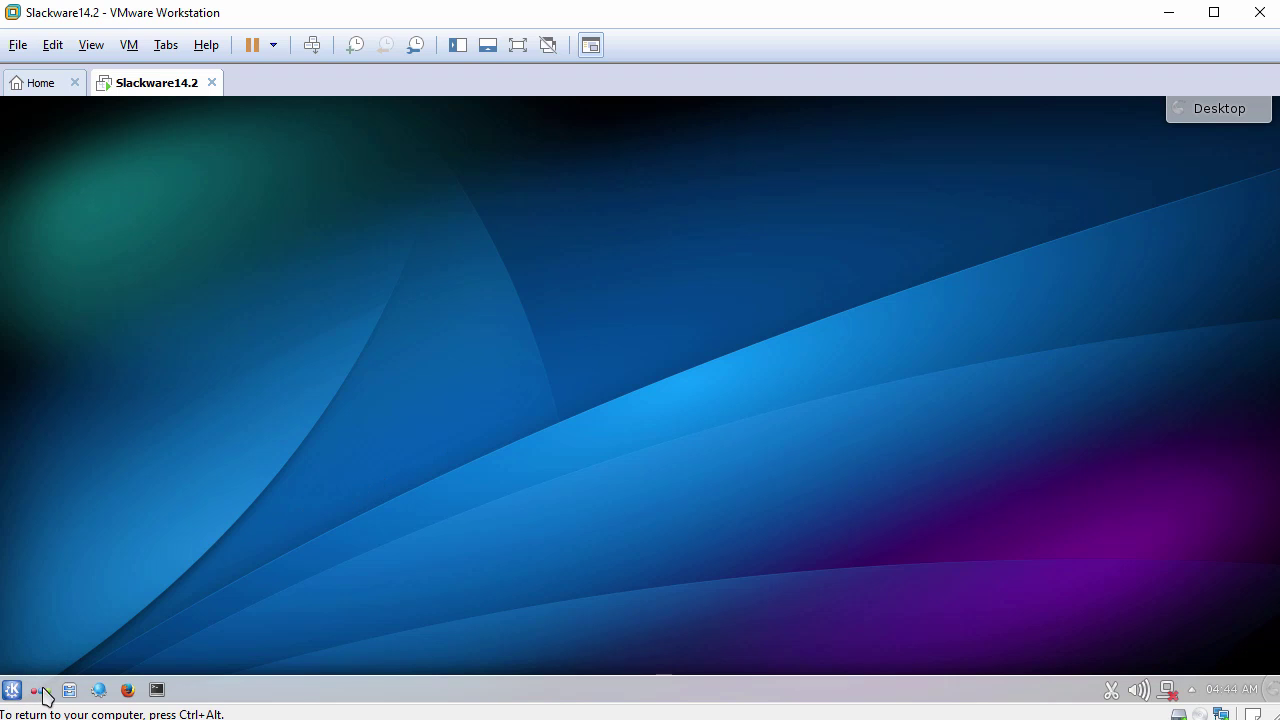
# Open the Kickoff application launcher and dismiss it again.
pyautogui.click(12, 689)
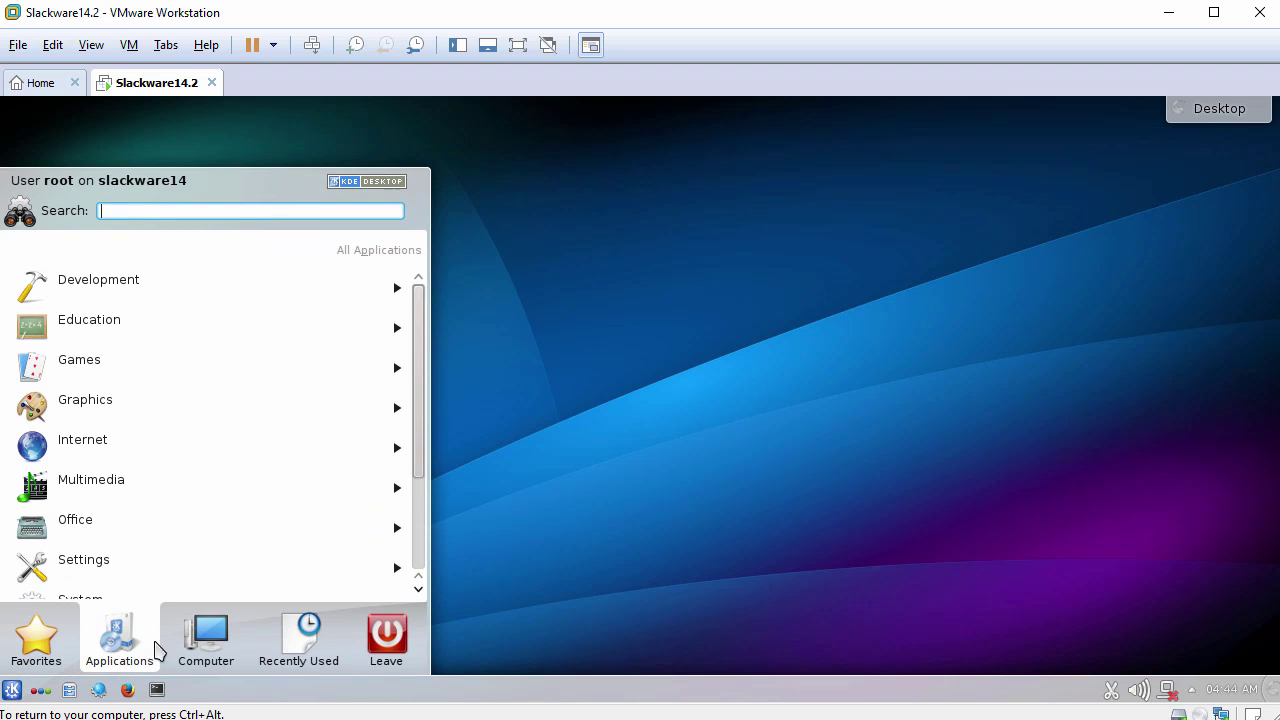
pyautogui.moveTo(209, 652)
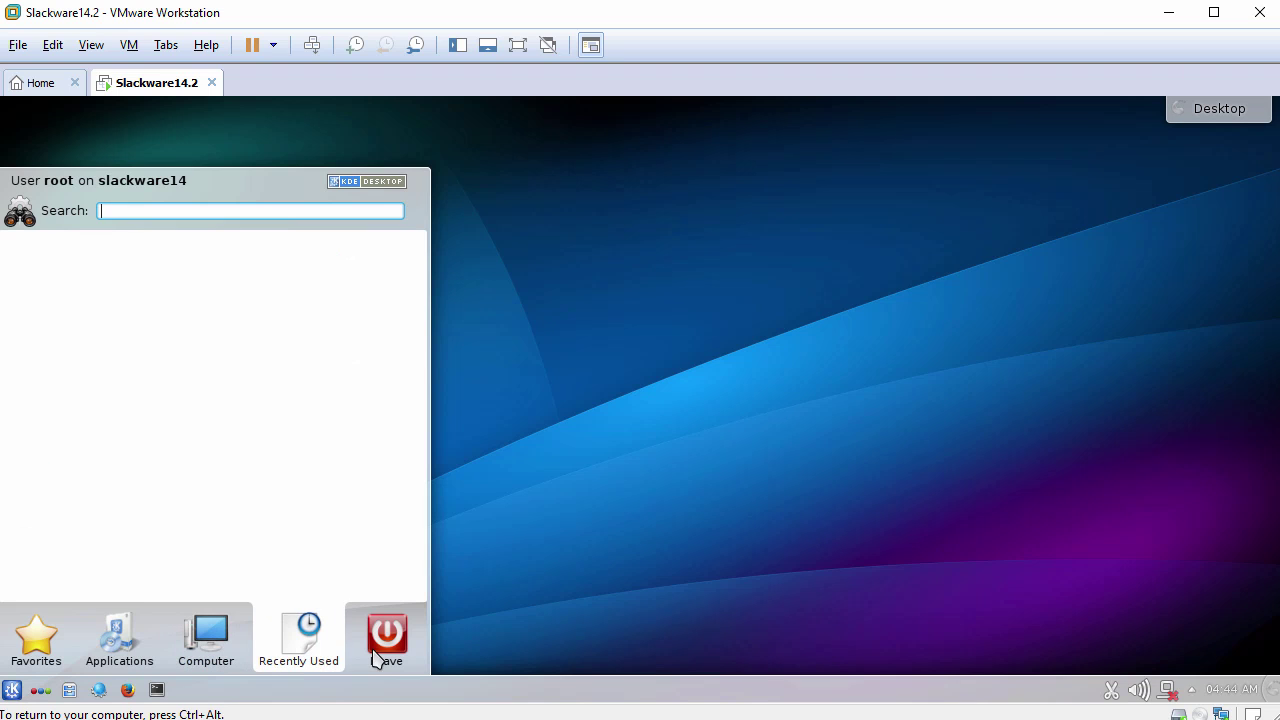
pyautogui.moveTo(376, 656)
pyautogui.click(511, 609)
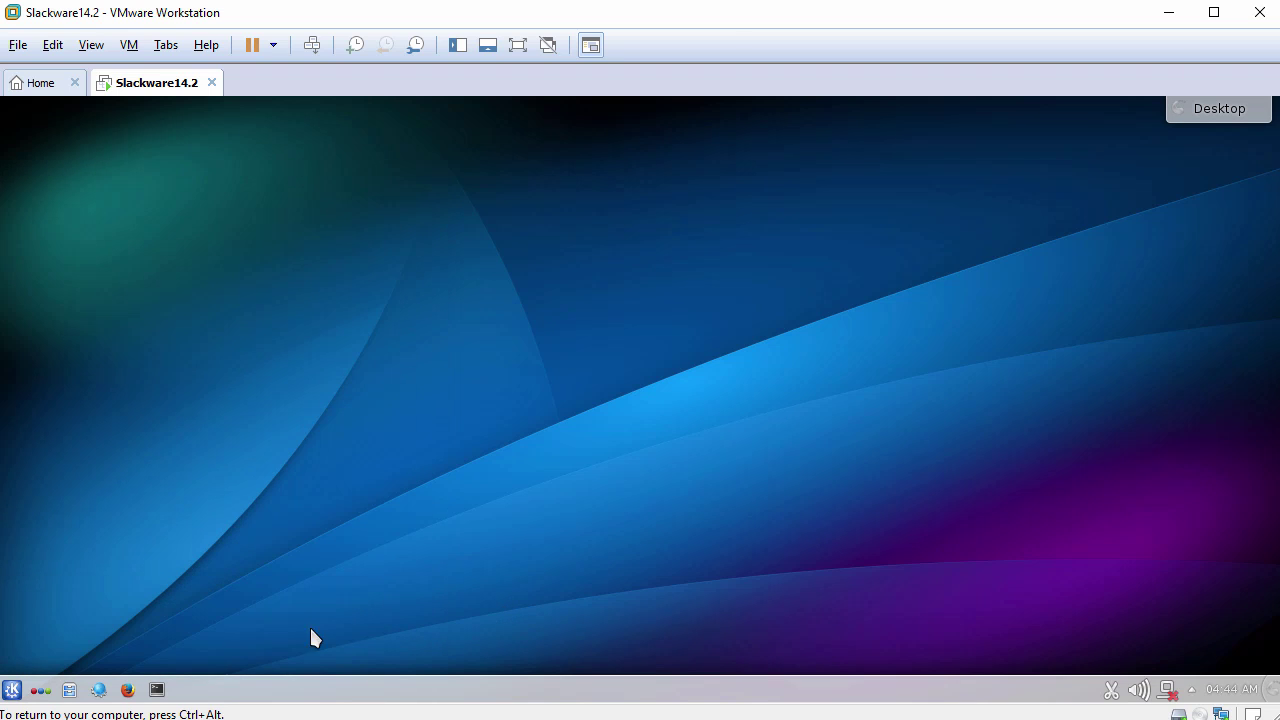
# Drag Drag-Drop-File.txt from the host into the guest's Home folder, choosing Copy Here, then close Dolphin.
pyautogui.click(70, 690)
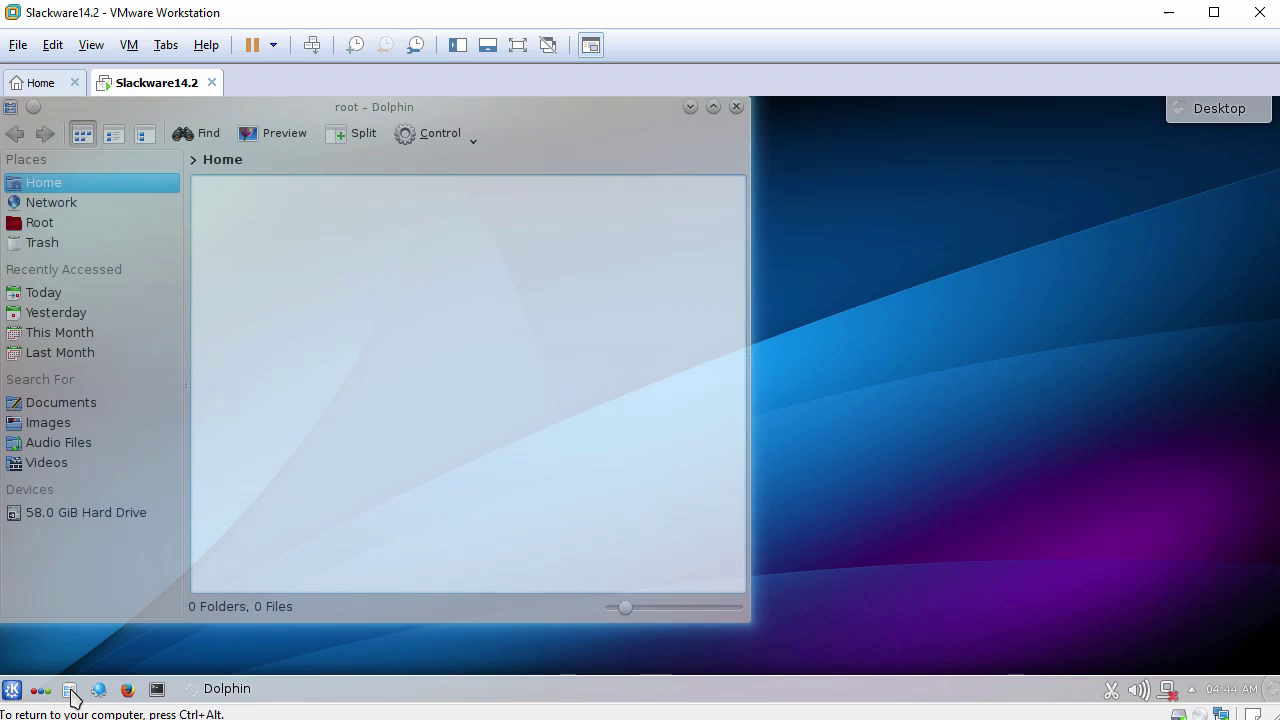
pyautogui.moveTo(167, 400); pyautogui.dragTo(392, 314)
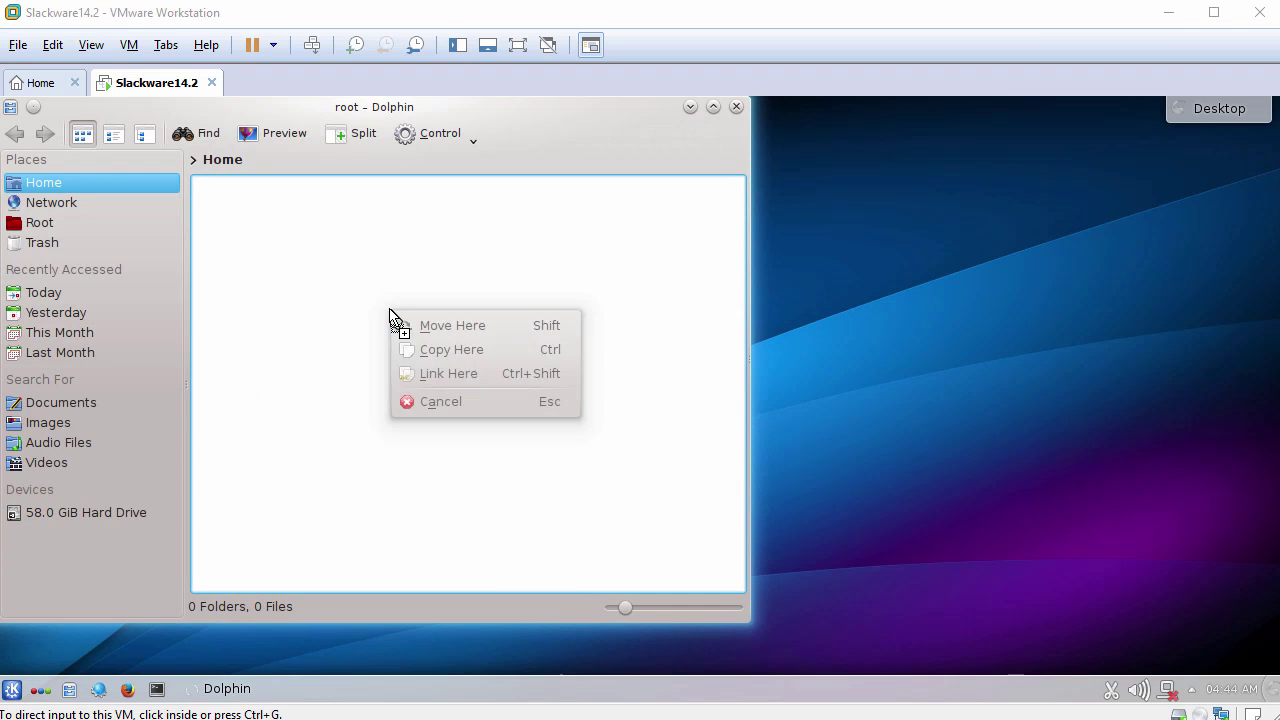
pyautogui.click(468, 352)
pyautogui.click(217, 251)
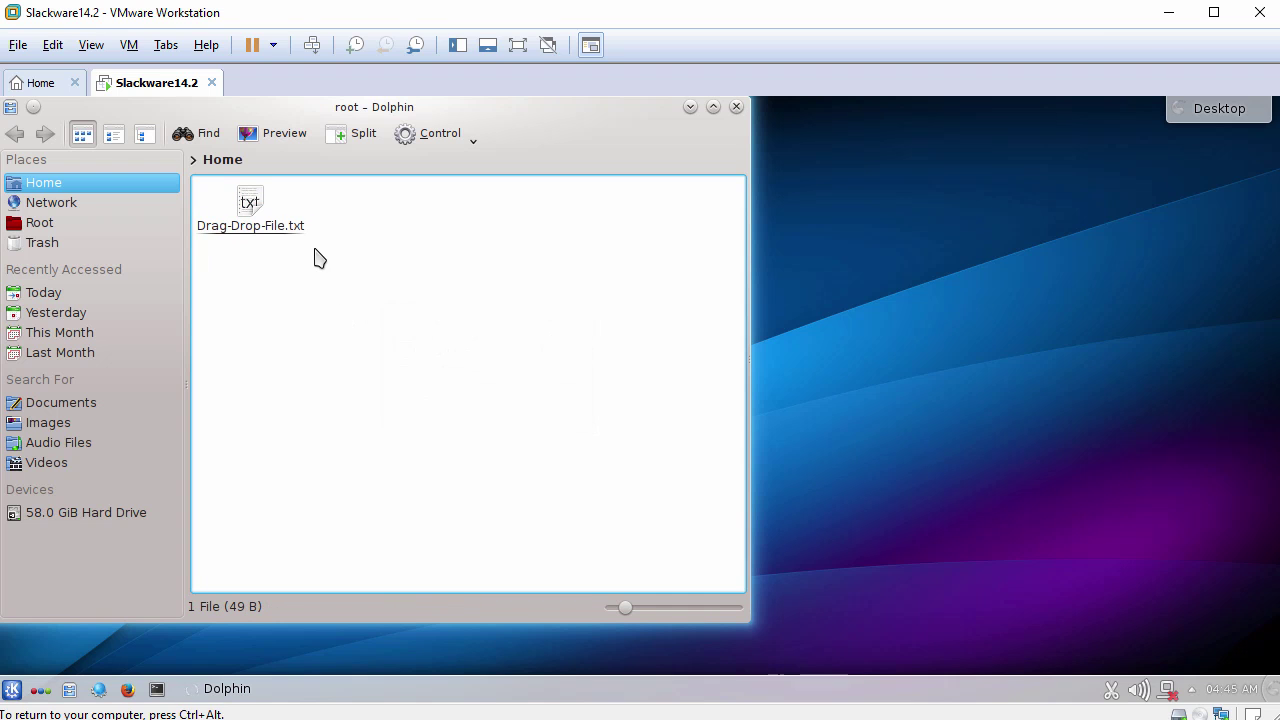
pyautogui.click(736, 107)
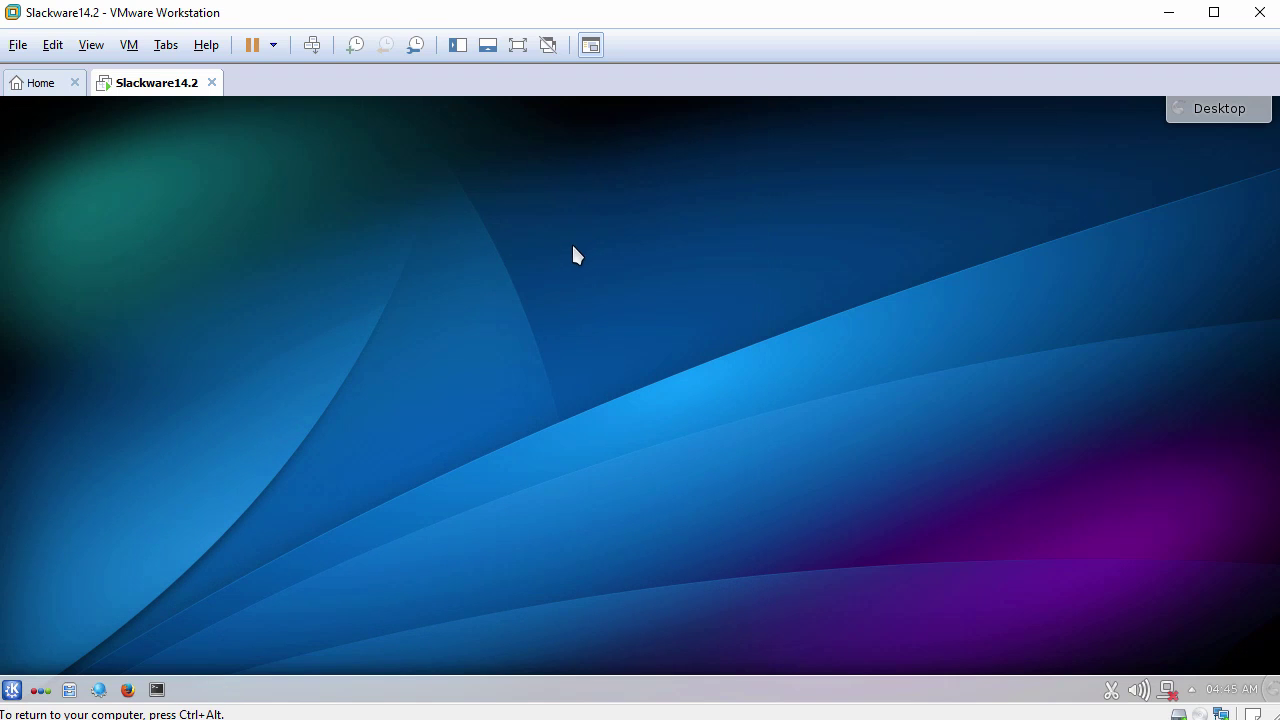
pyautogui.click(130, 690)
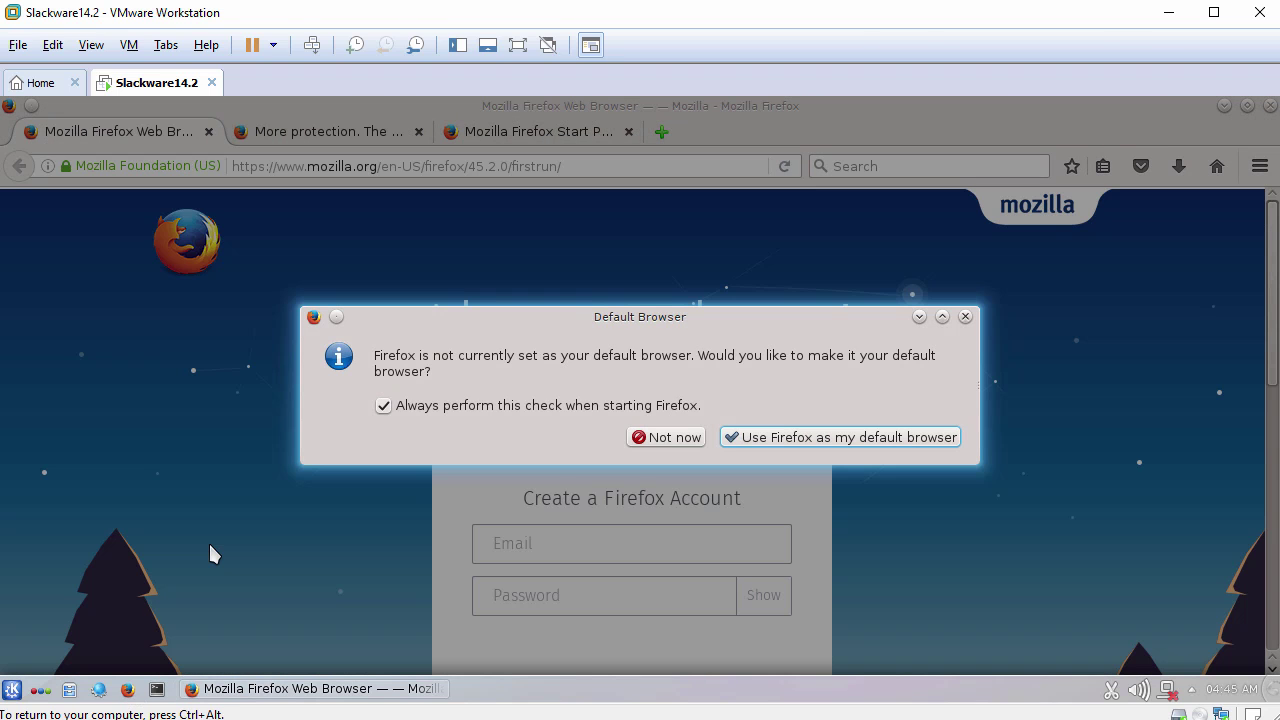
# Make Firefox the default browser, paste the host clipboard into the cleared address bar, then close all tabs.
pyautogui.click(806, 440)
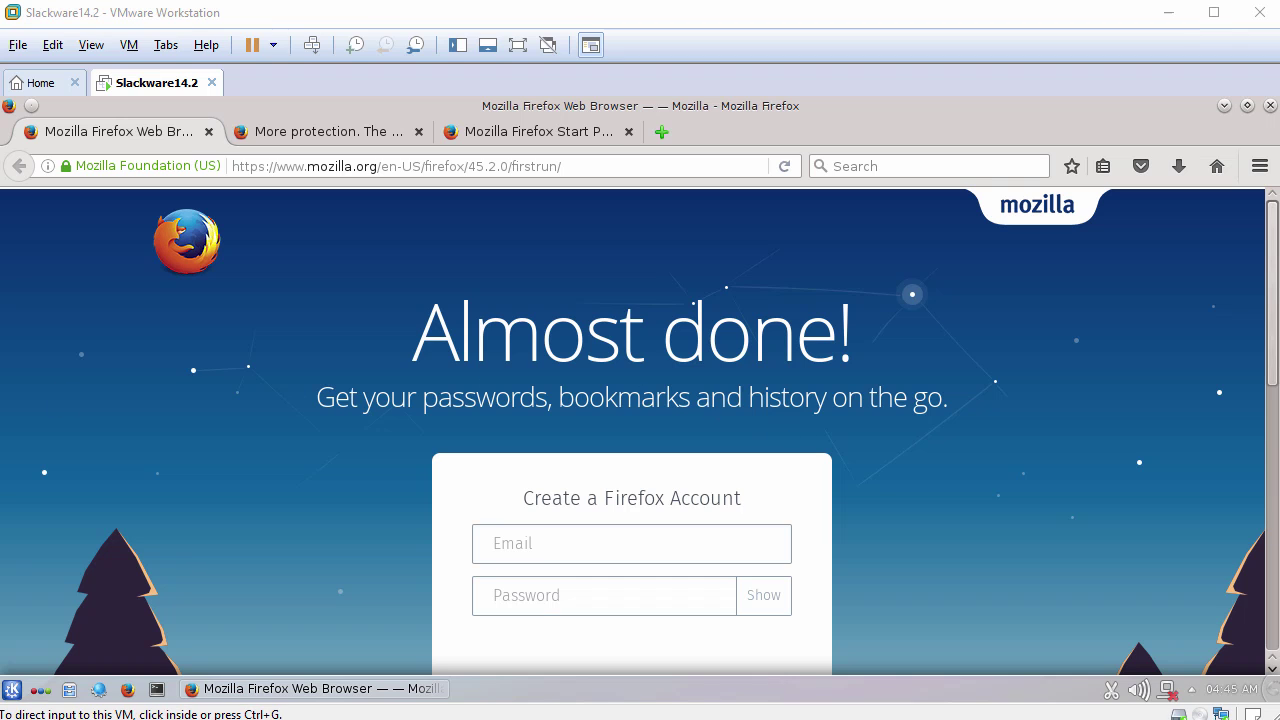
pyautogui.click(478, 166)
pyautogui.click(480, 165)
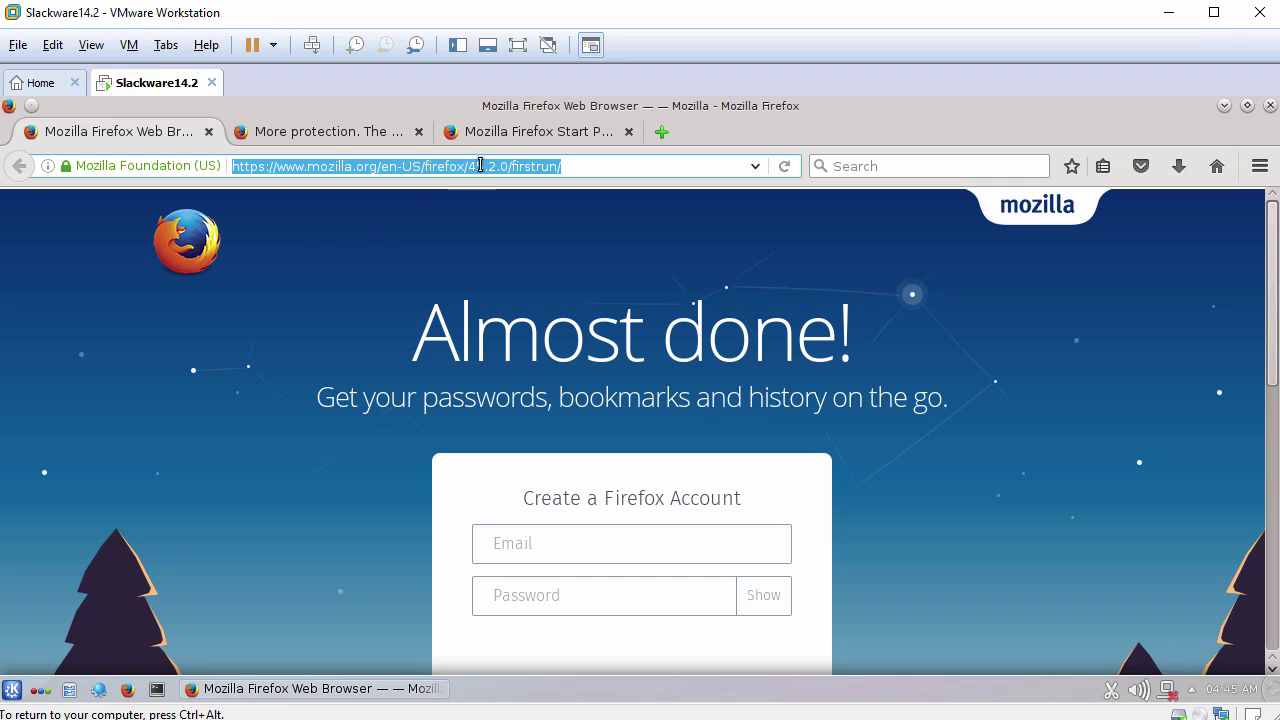
pyautogui.press('BackSpace')
pyautogui.rightClick(460, 166)
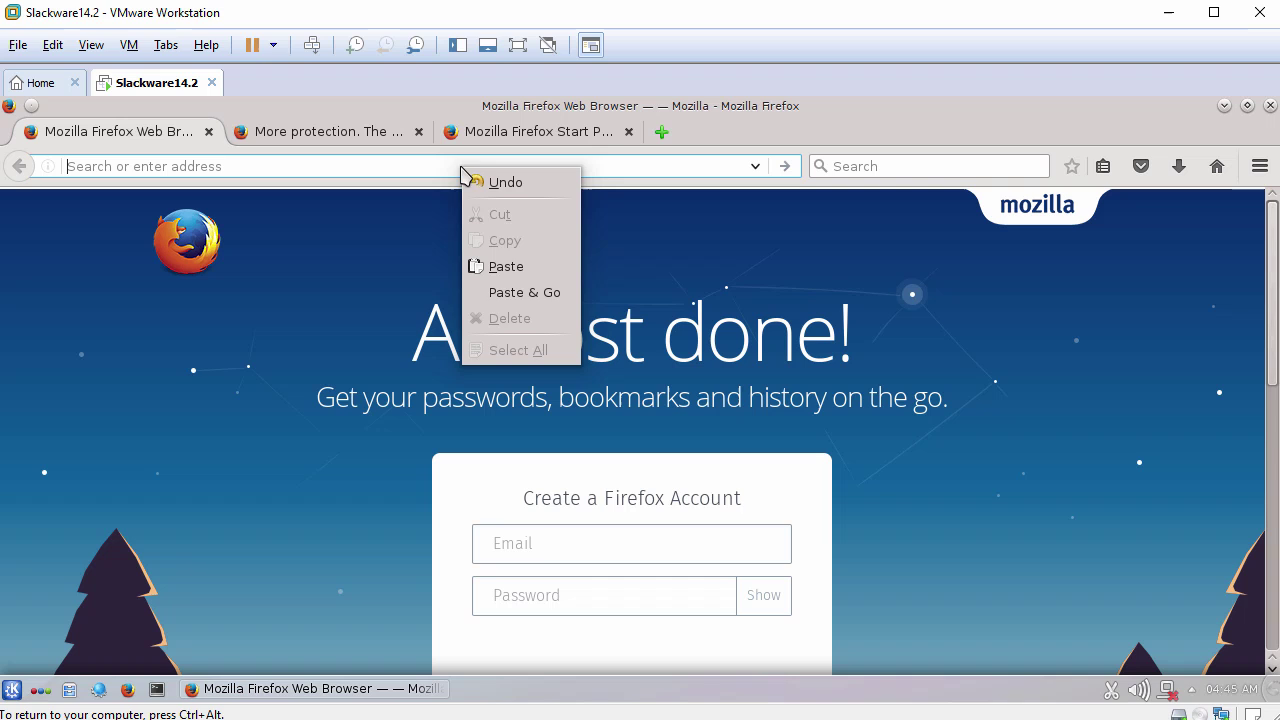
pyautogui.click(506, 266)
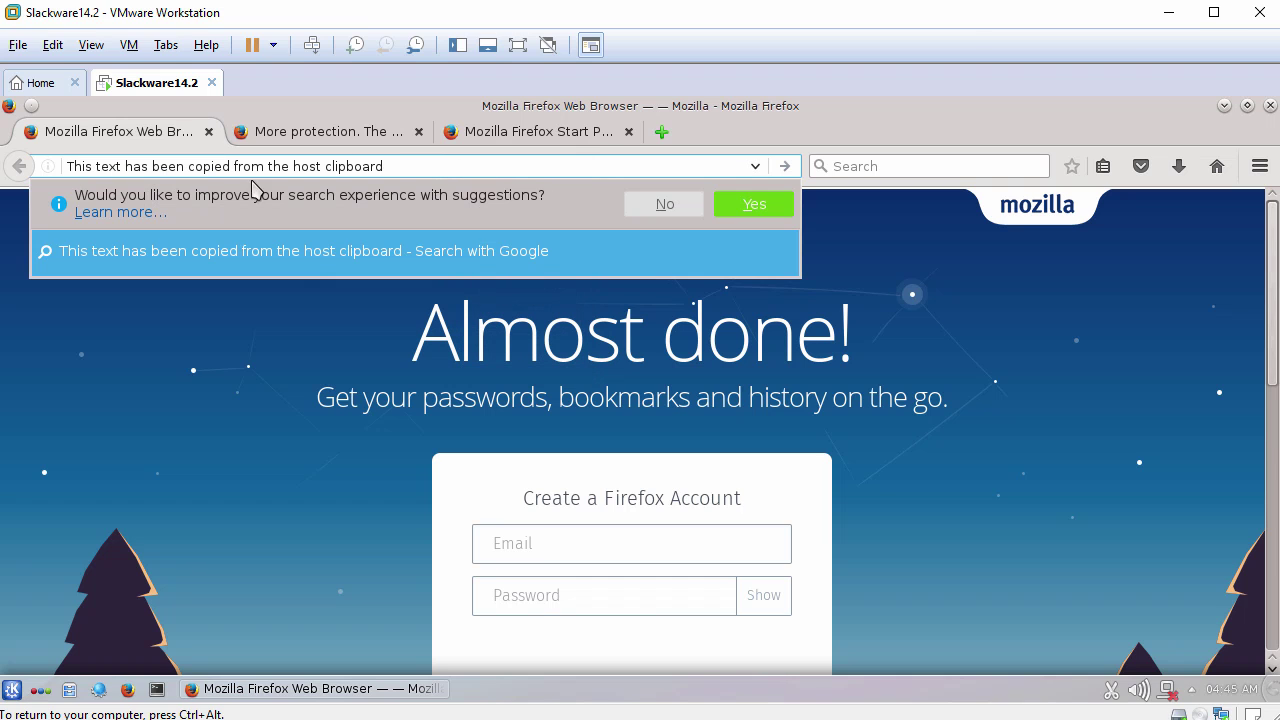
pyautogui.click(1270, 105)
pyautogui.click(823, 437)
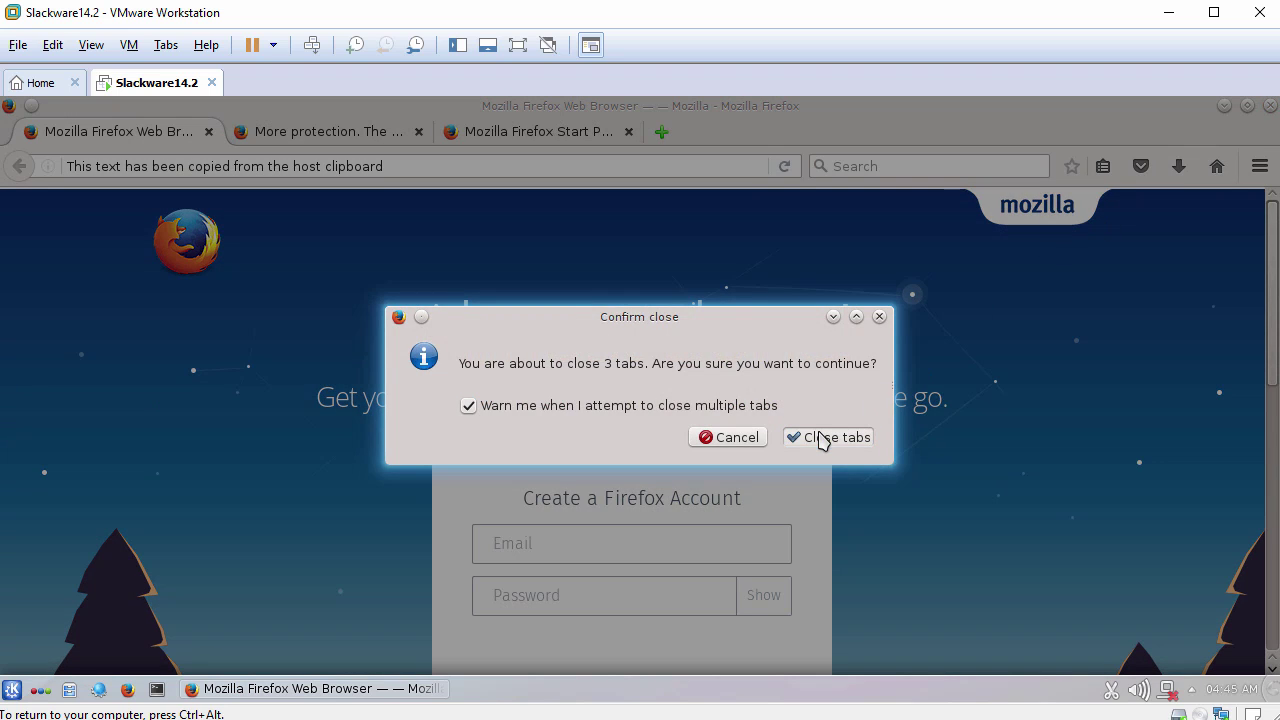
# Open System Settings from the launcher, scroll through its categories, then close it.
pyautogui.click(11, 692)
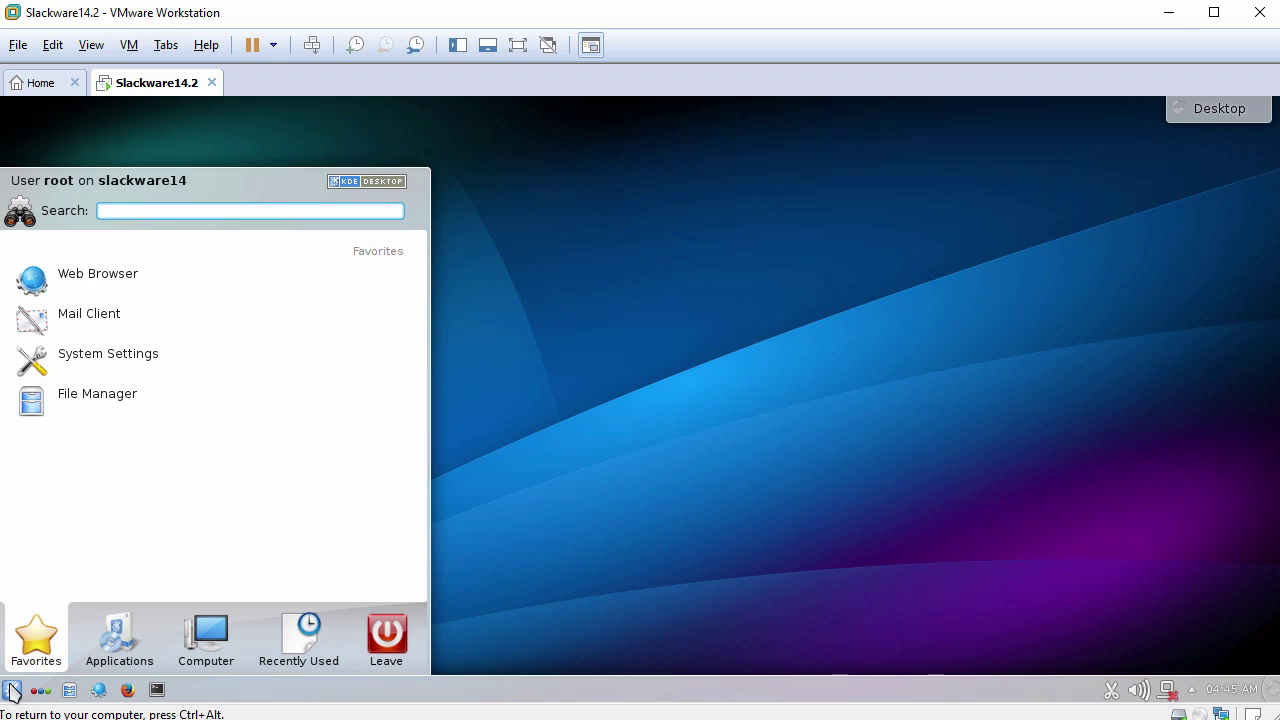
pyautogui.click(125, 366)
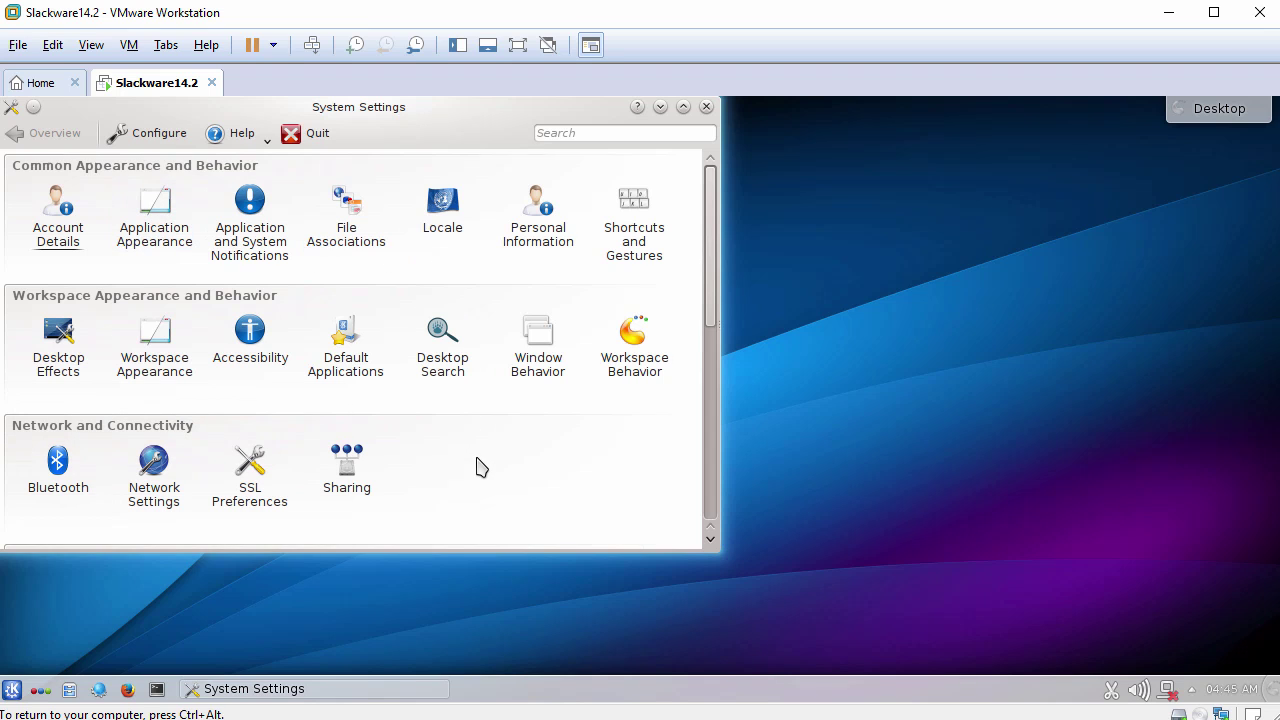
pyautogui.scroll(-2, 478, 468)
pyautogui.scroll(-3, 478, 468)
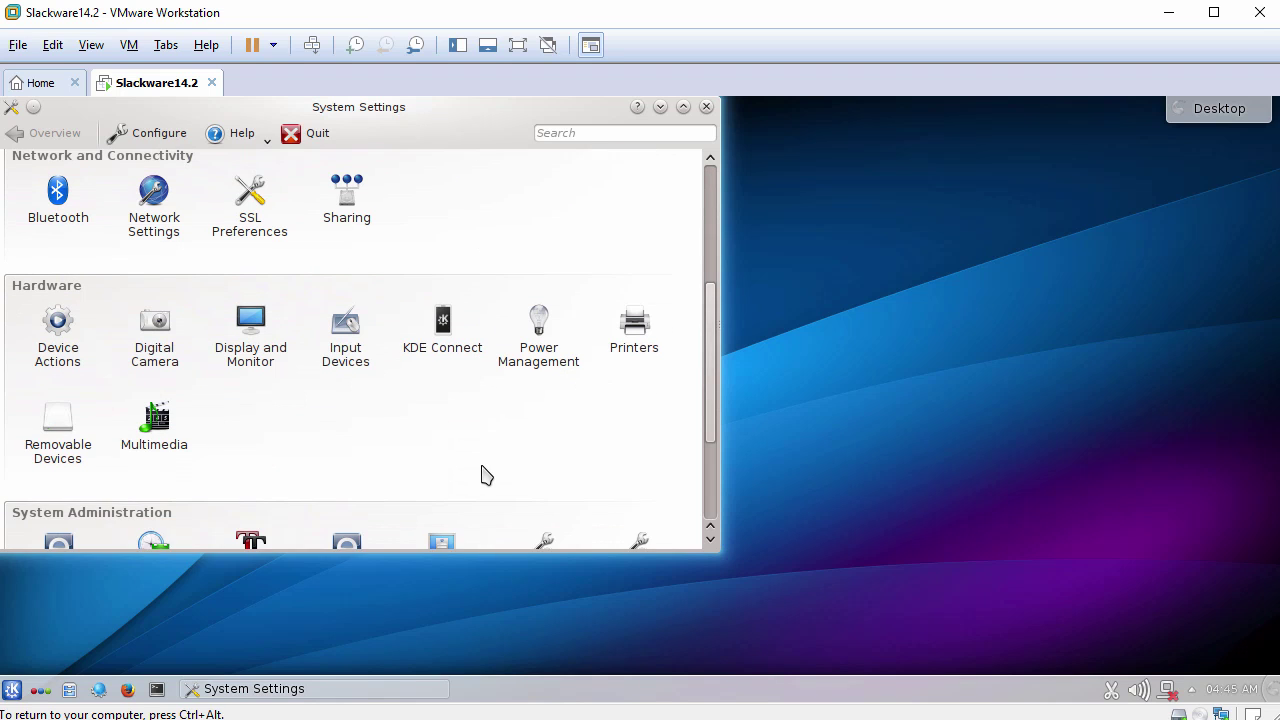
pyautogui.scroll(-3, 481, 474)
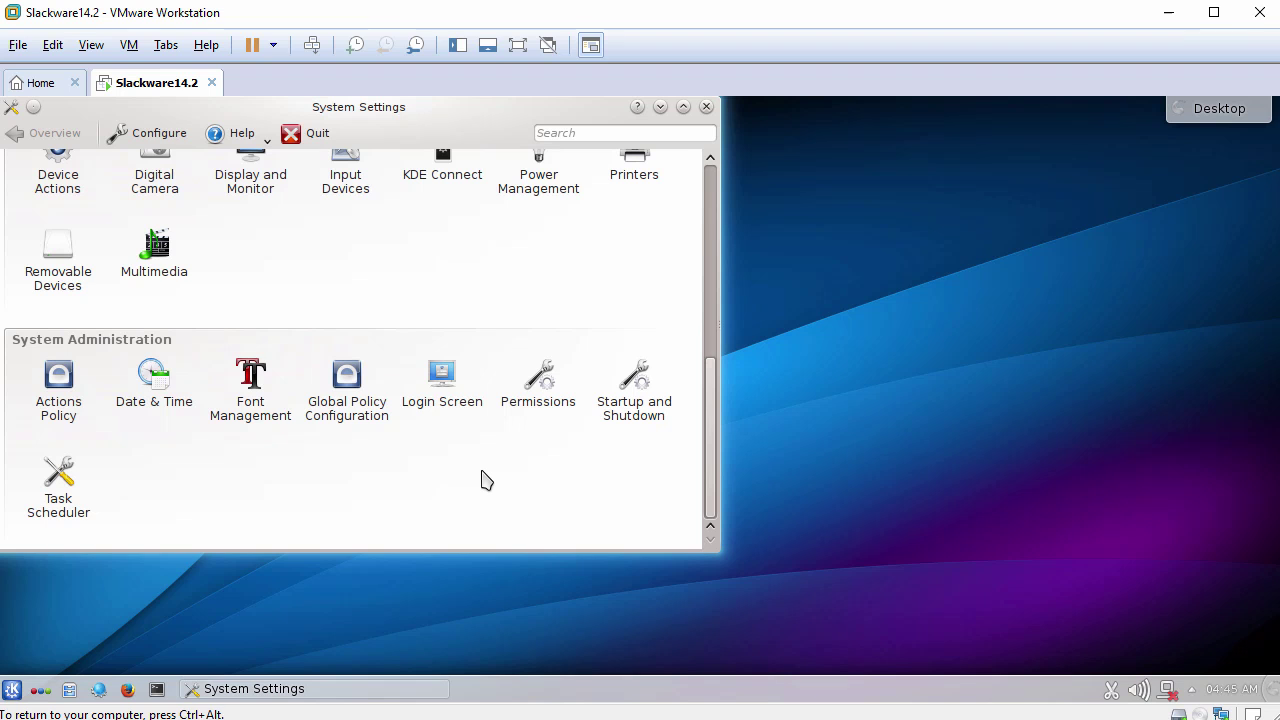
pyautogui.scroll(8, 499, 481)
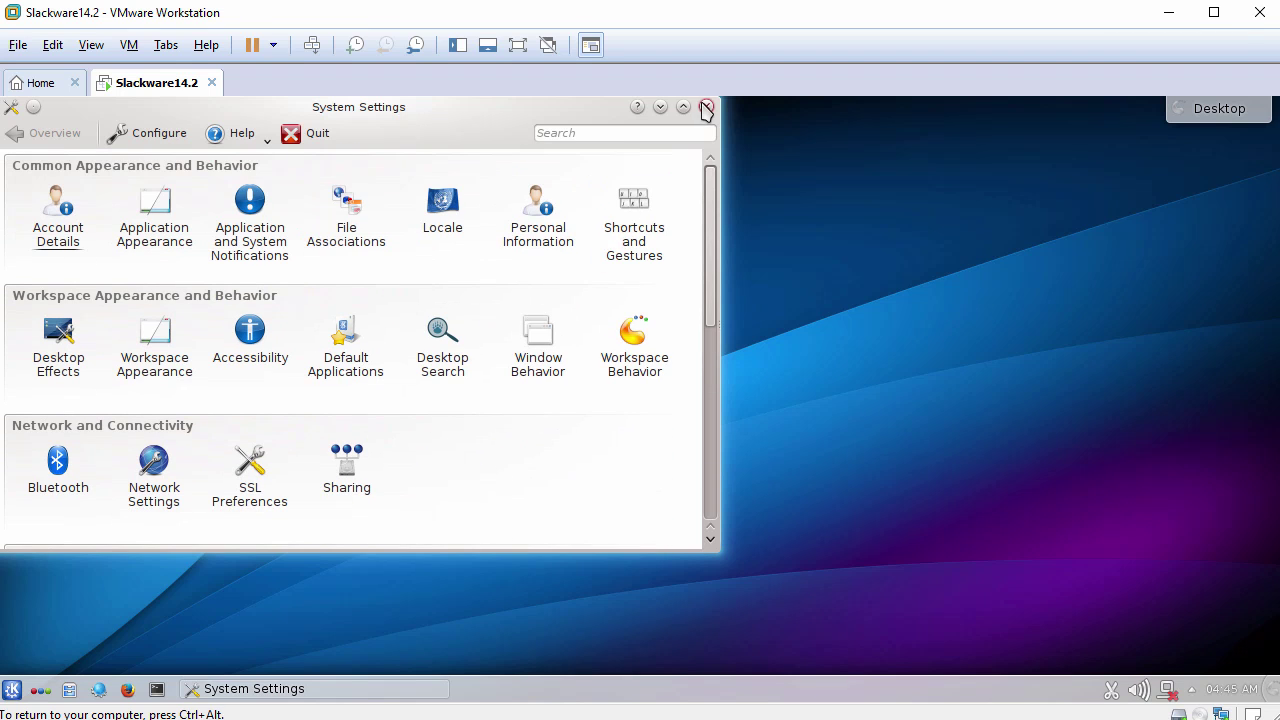
pyautogui.click(706, 106)
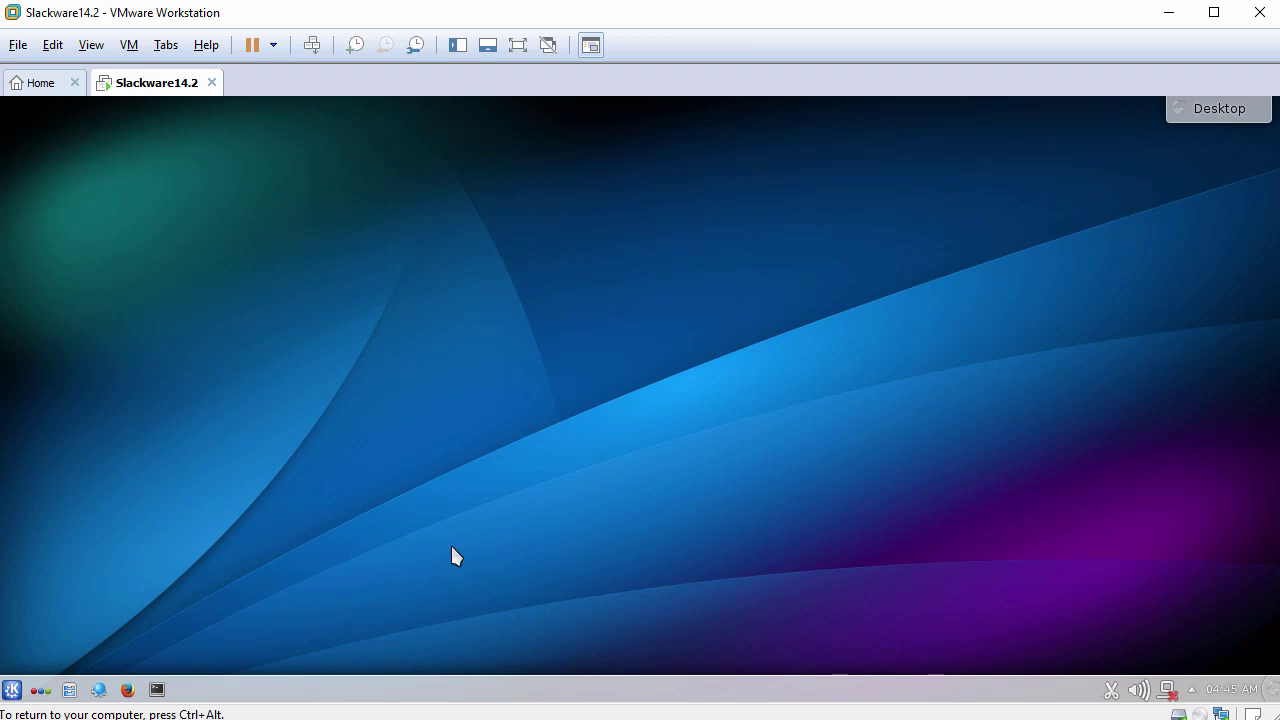
# Add a Default Panel across the top of the desktop.
pyautogui.rightClick(390, 693)
pyautogui.moveTo(390, 660)
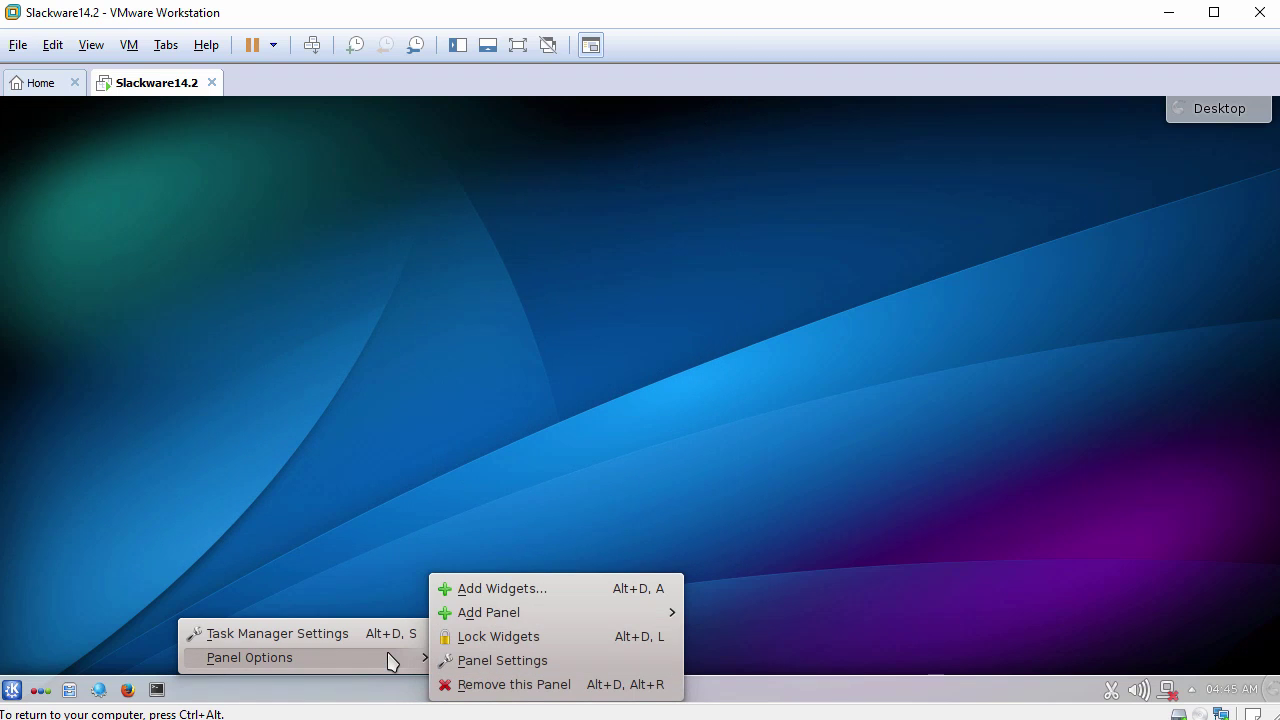
pyautogui.moveTo(538, 618)
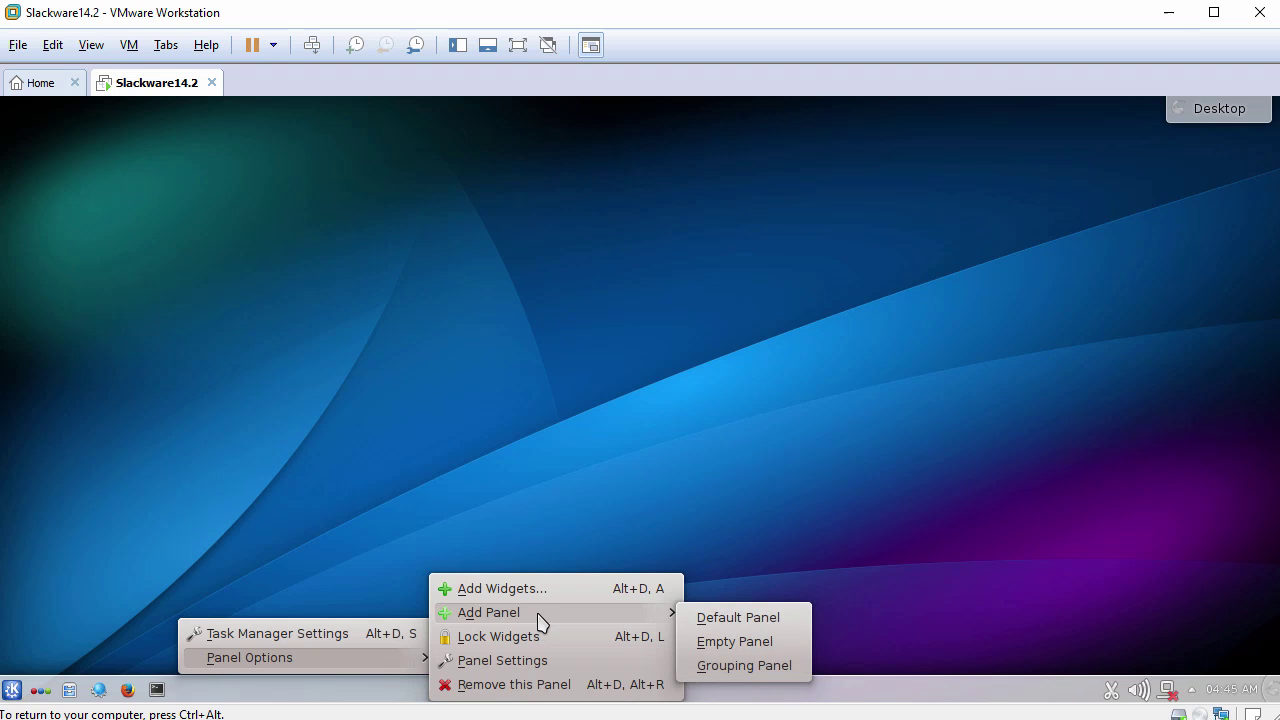
pyautogui.click(727, 621)
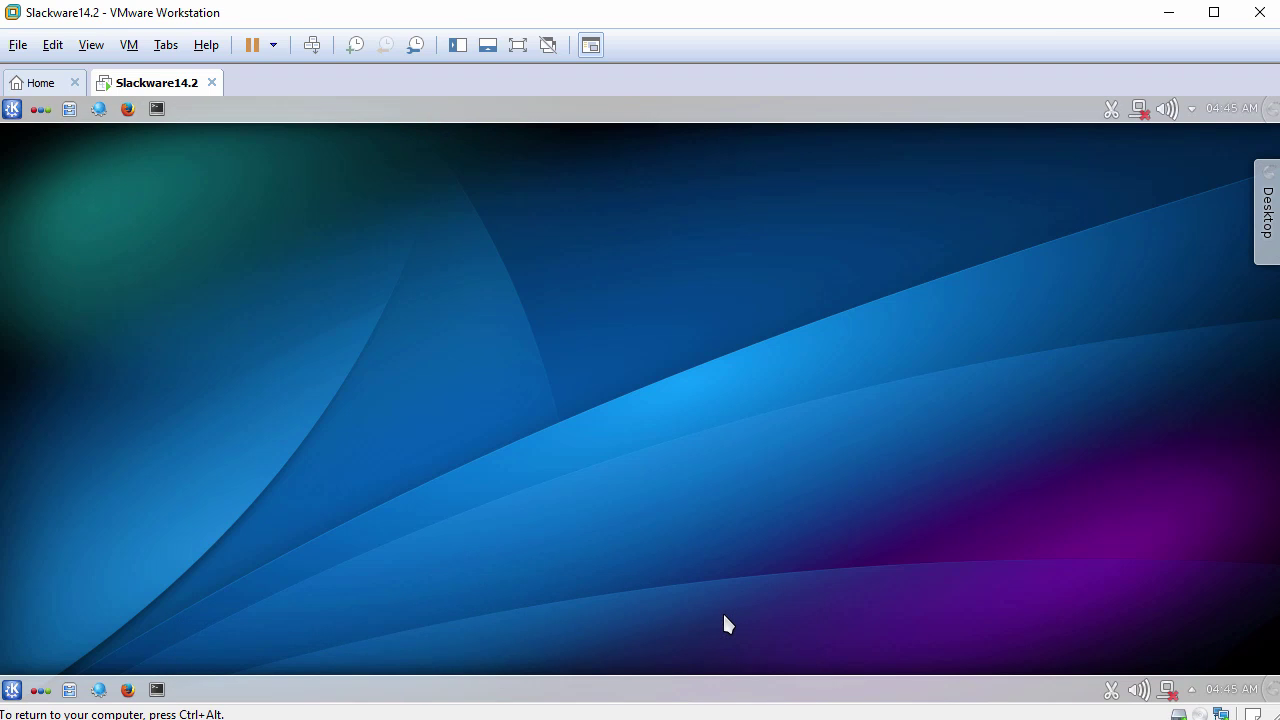
# Remove the original bottom panel and confirm the removal.
pyautogui.rightClick(447, 688)
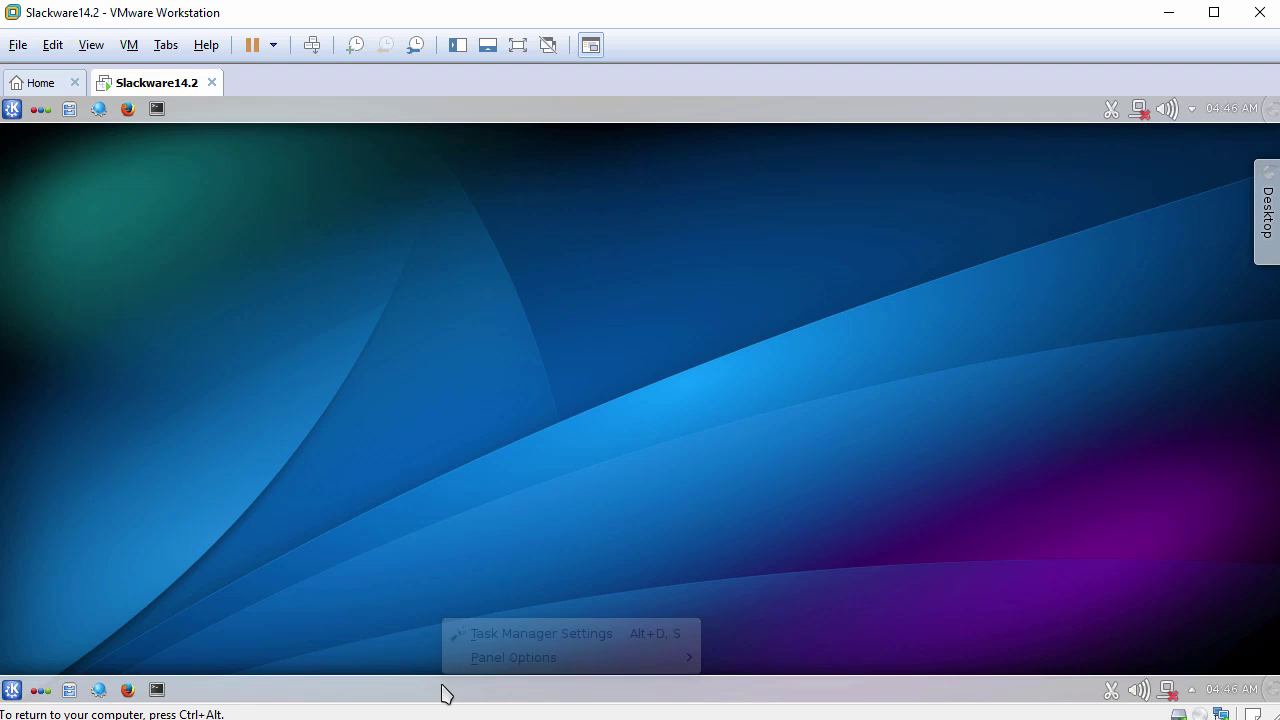
pyautogui.moveTo(518, 660)
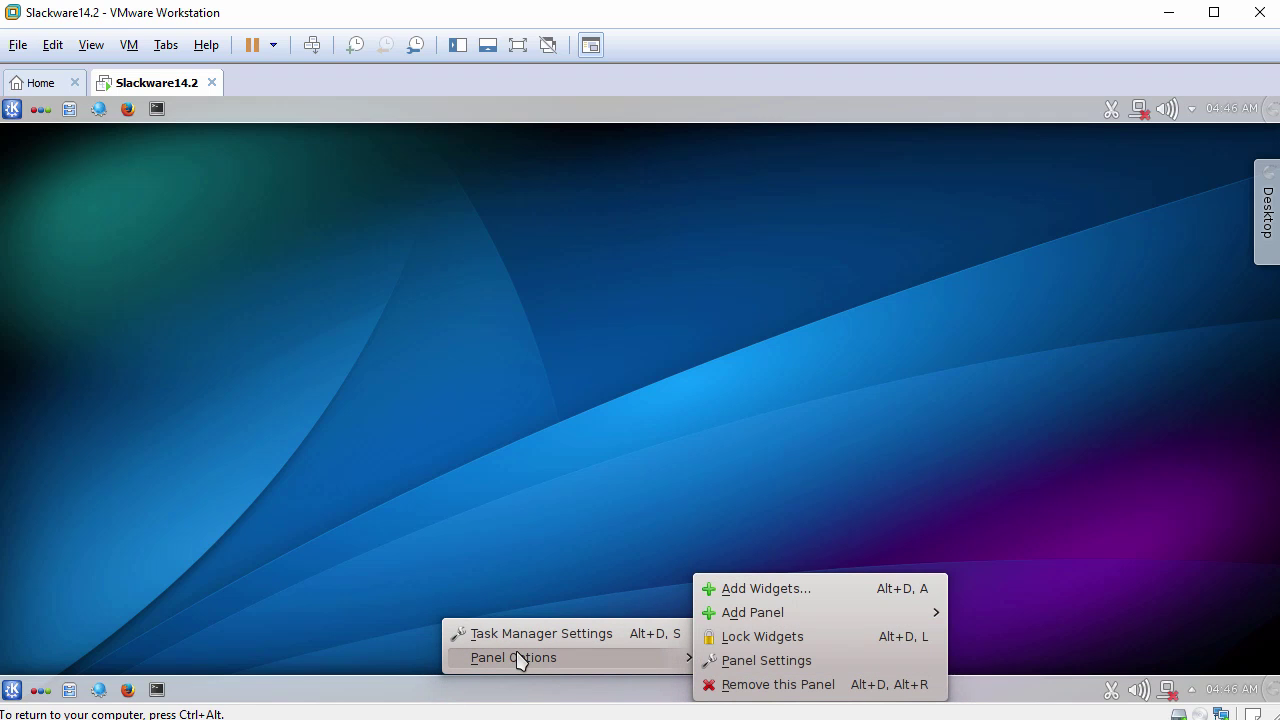
pyautogui.click(770, 685)
pyautogui.click(685, 646)
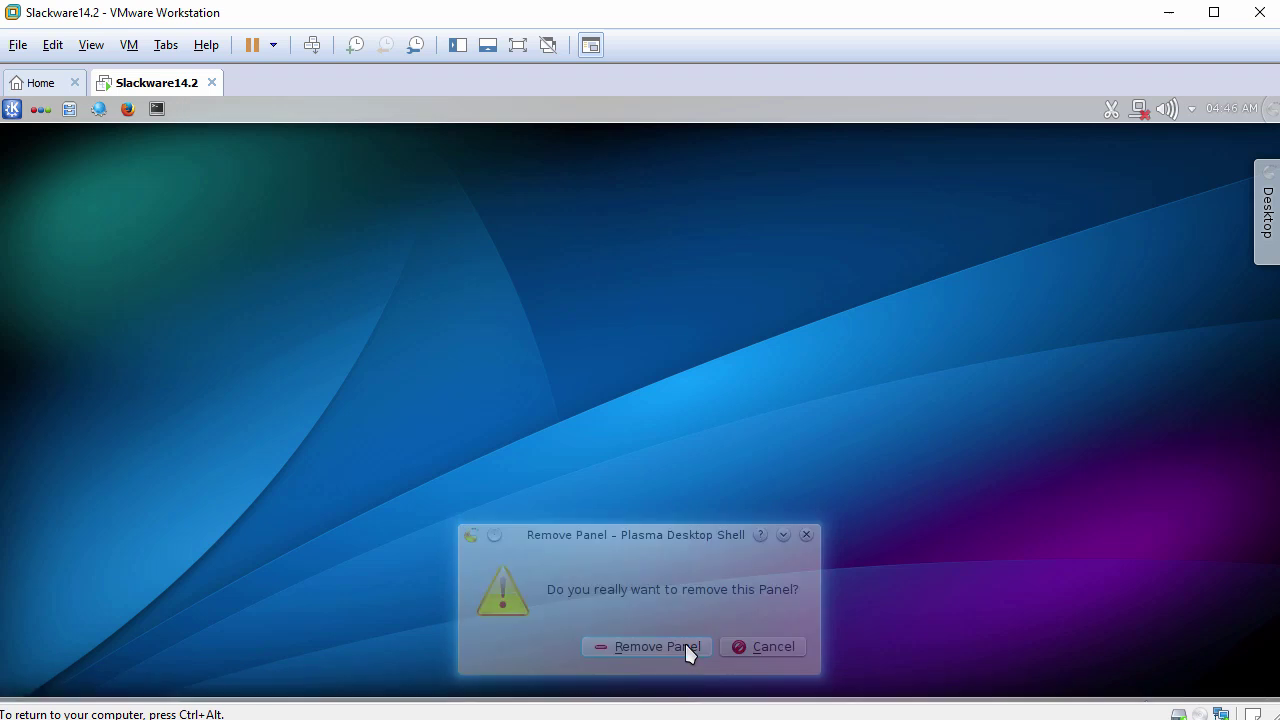
# Switch the Kickoff launcher to Classic Menu Style.
pyautogui.click(12, 108)
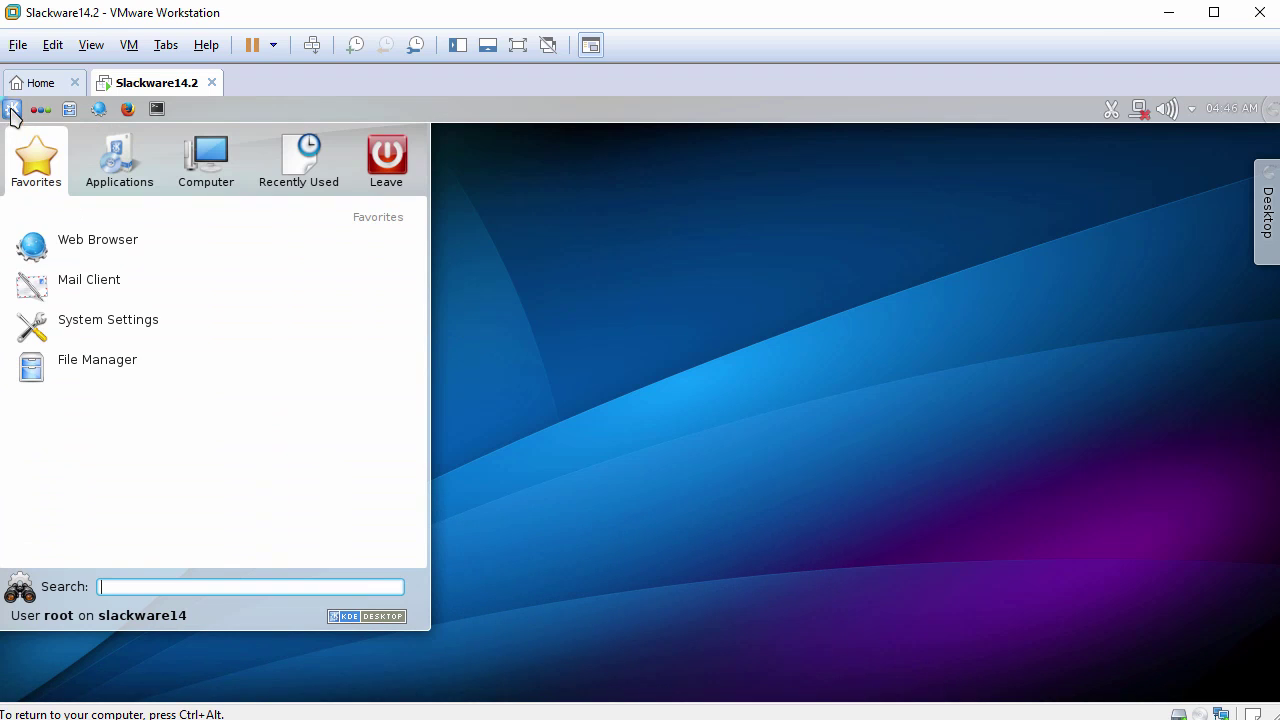
pyautogui.click(118, 170)
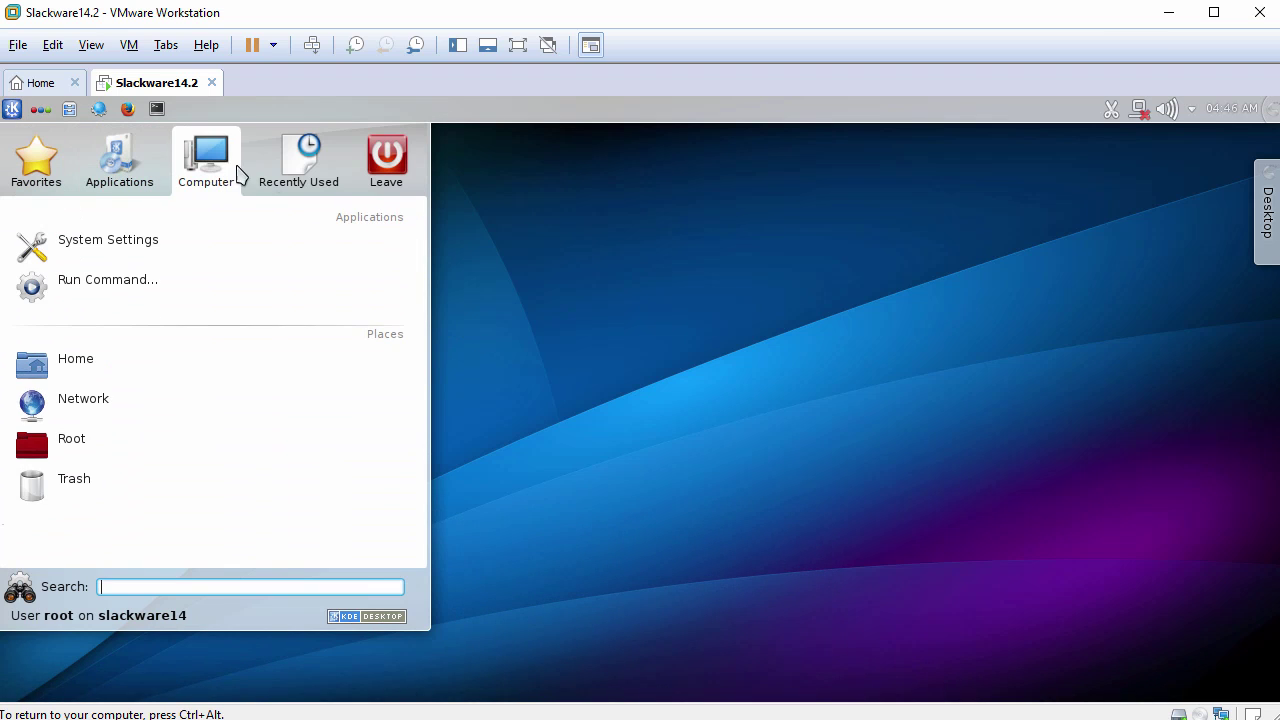
pyautogui.moveTo(397, 190)
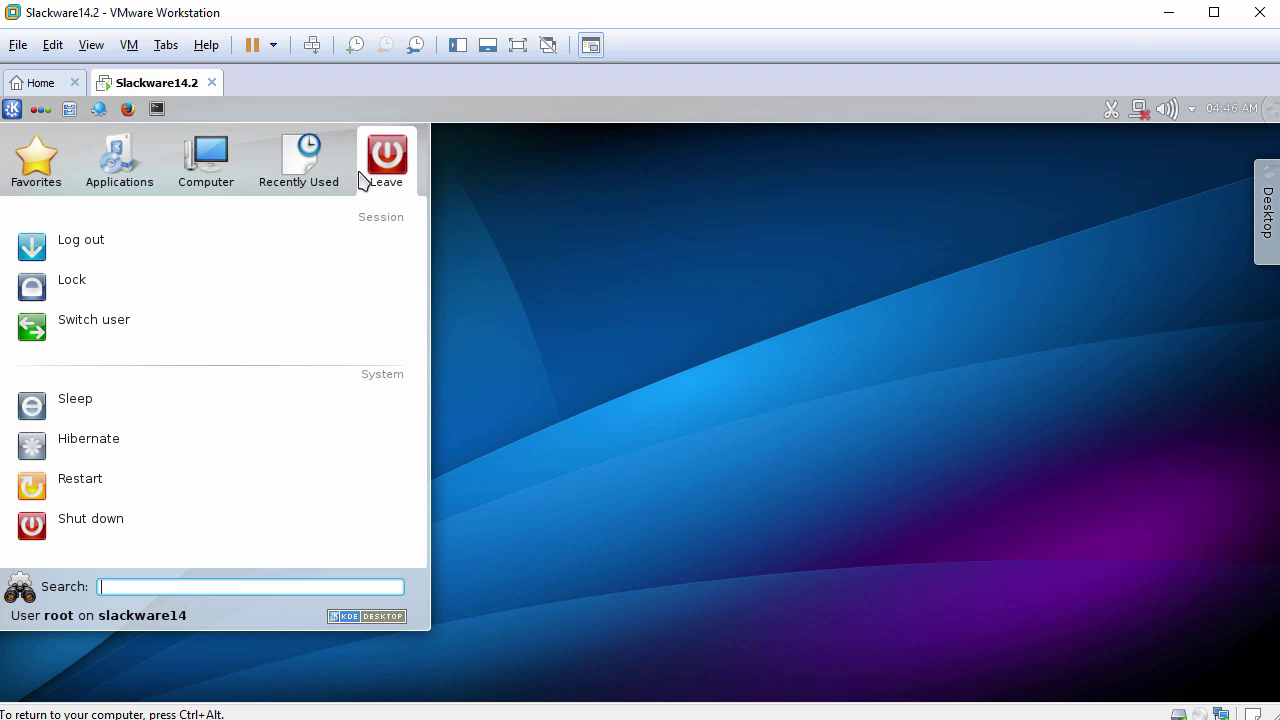
pyautogui.moveTo(308, 190)
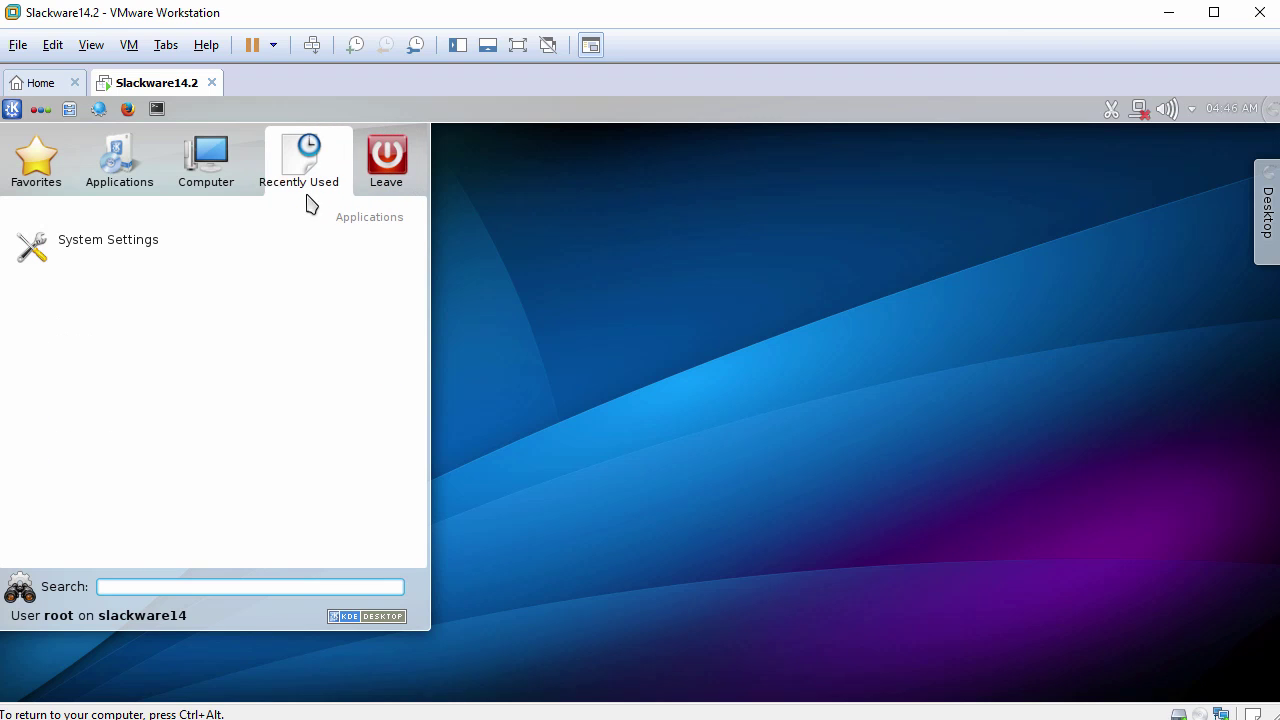
pyautogui.rightClick(270, 619)
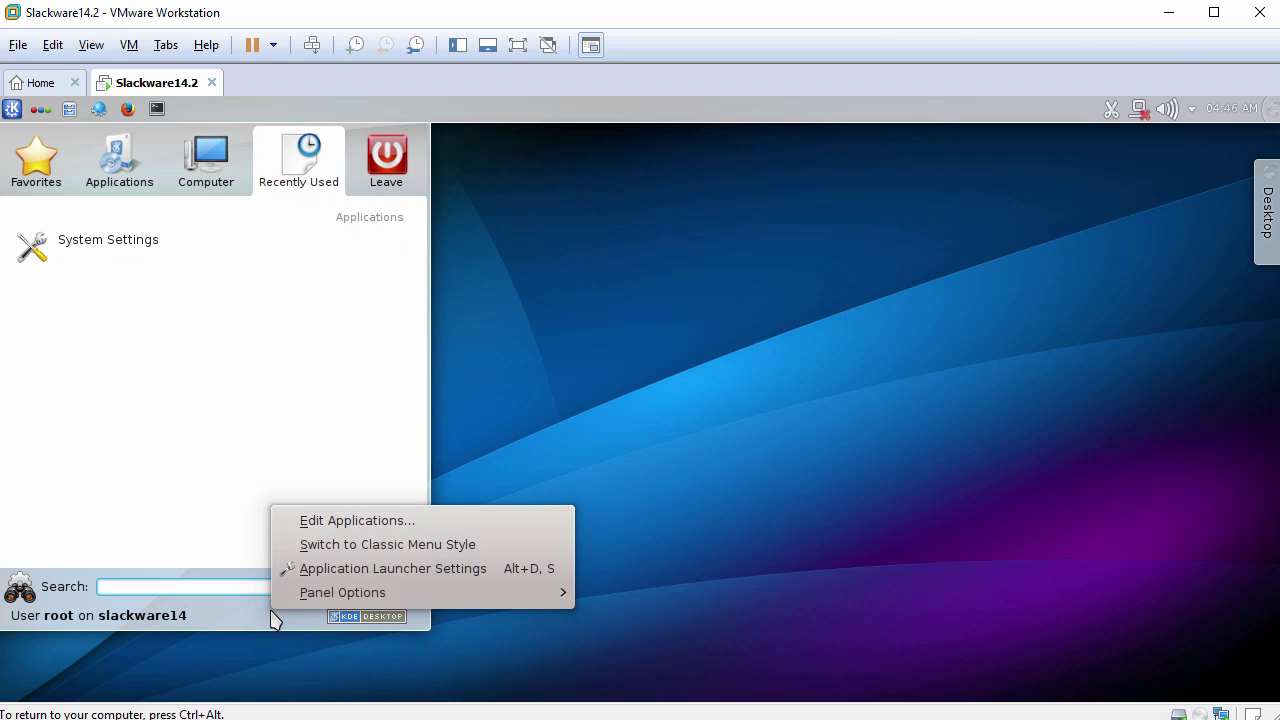
pyautogui.click(392, 552)
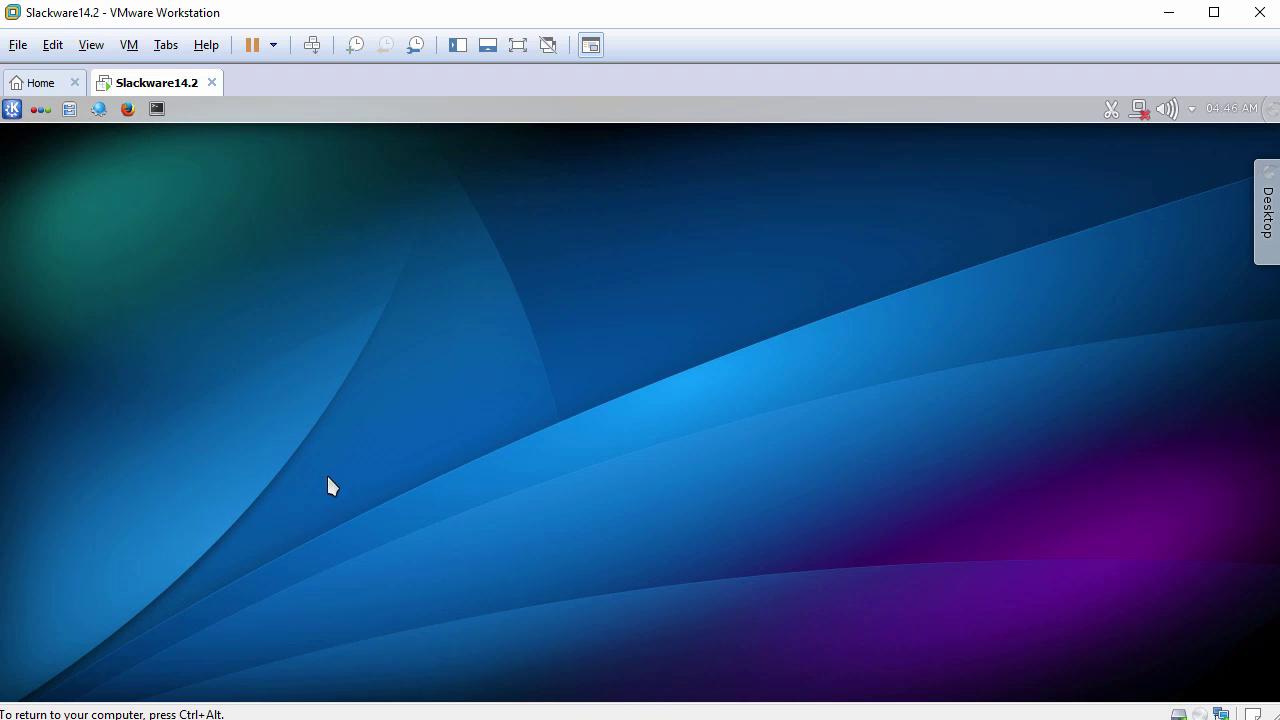
# Open and close the new classic K menu to check it, then bring up the desktop options.
pyautogui.click(11, 108)
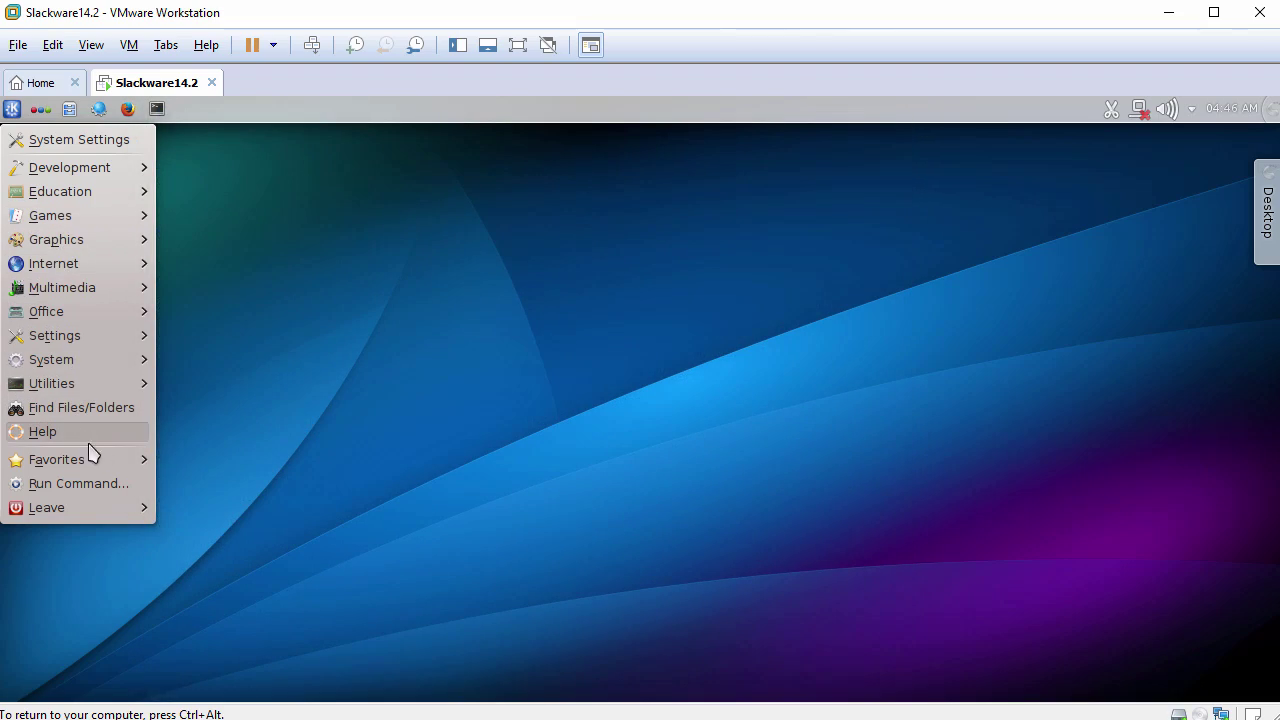
pyautogui.click(317, 394)
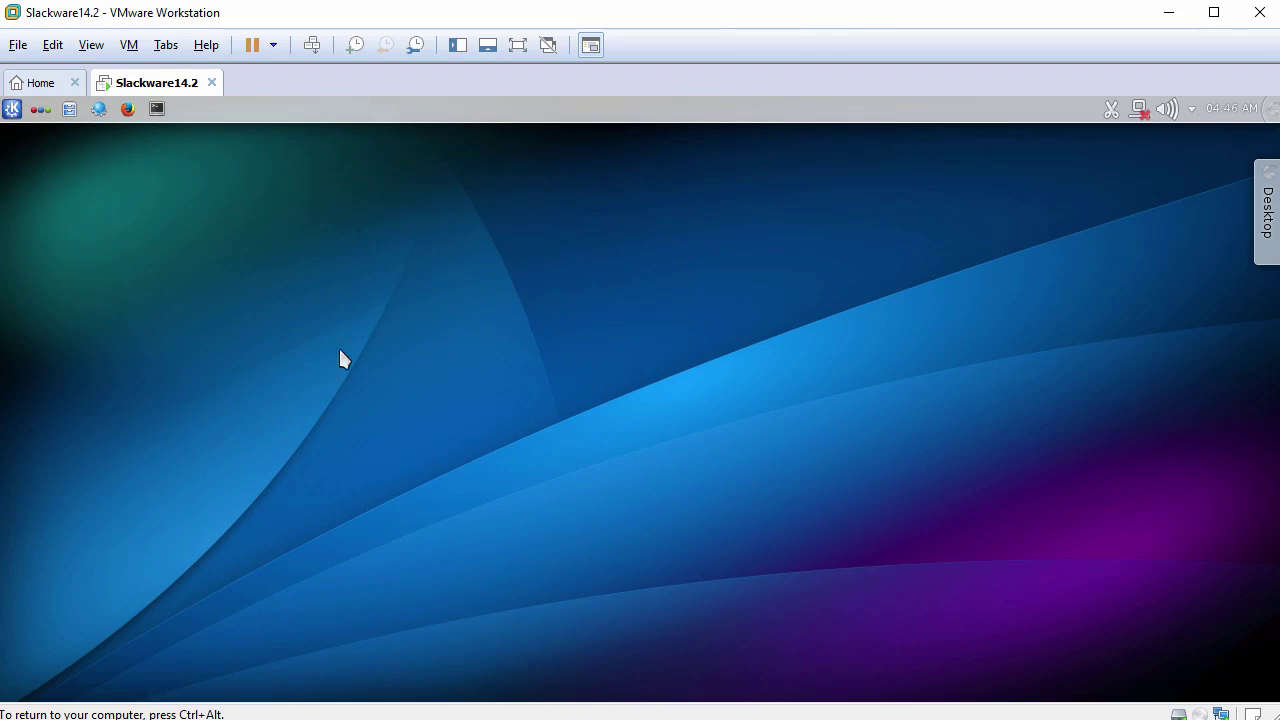
pyautogui.rightClick(381, 201)
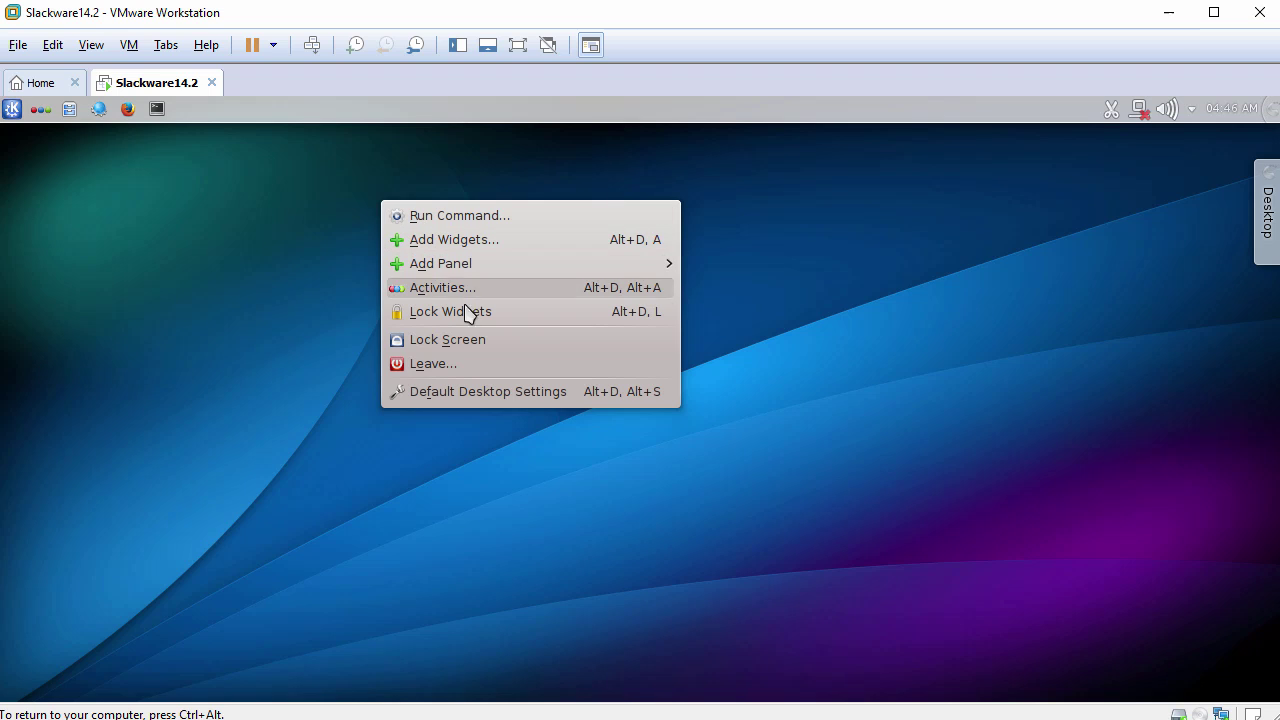
# Apply the blue Air image as the KDE desktop wallpaper in Default Desktop Settings.
pyautogui.click(479, 397)
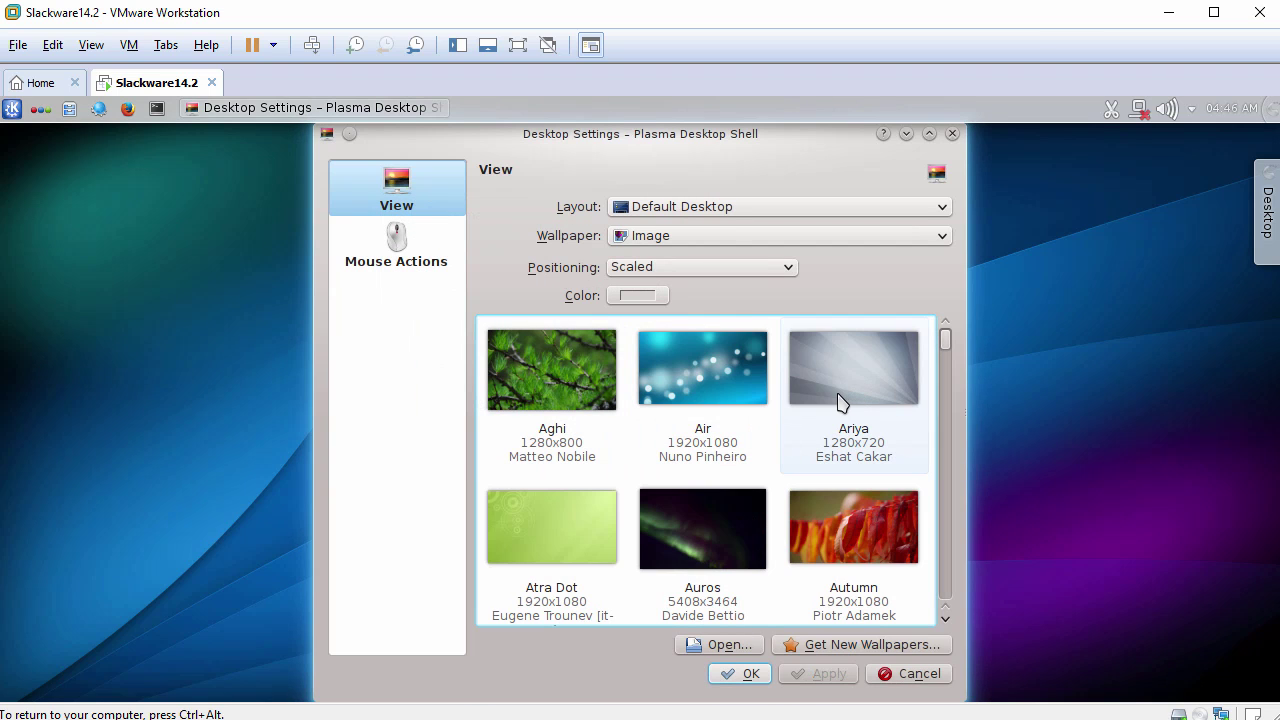
pyautogui.scroll(-3, 820, 405)
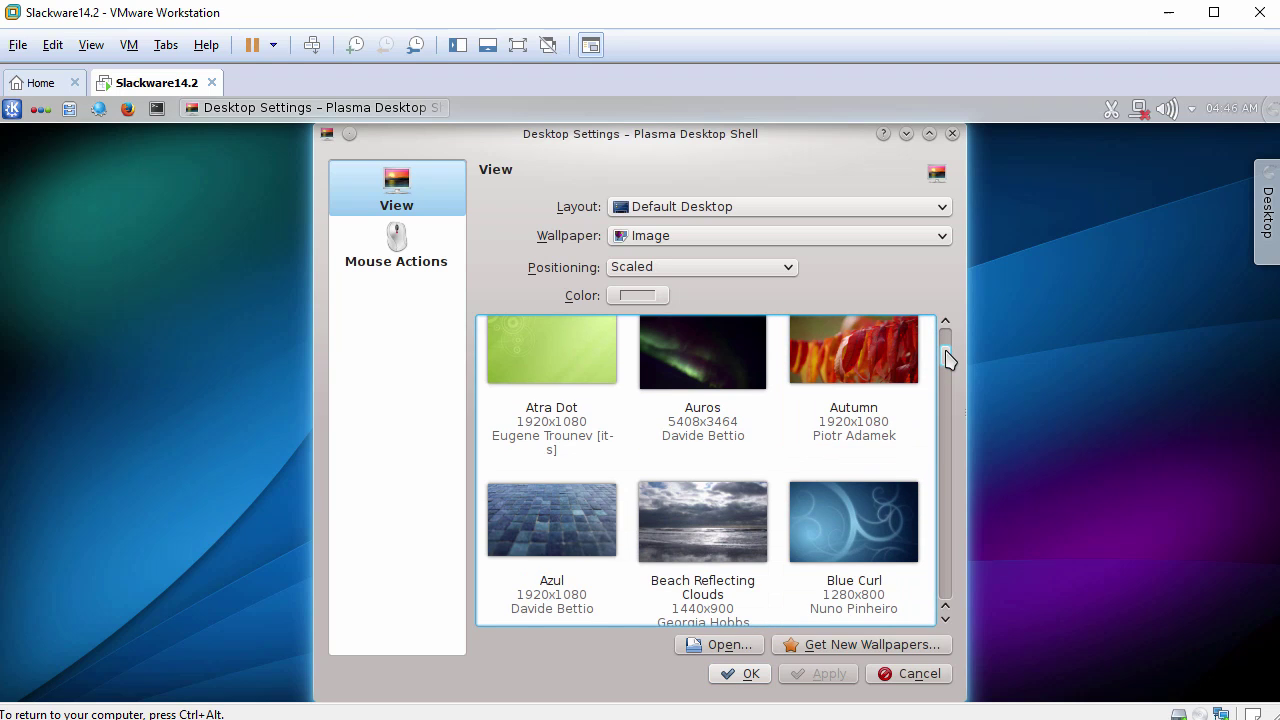
pyautogui.moveTo(946, 360); pyautogui.dragTo(976, 338)
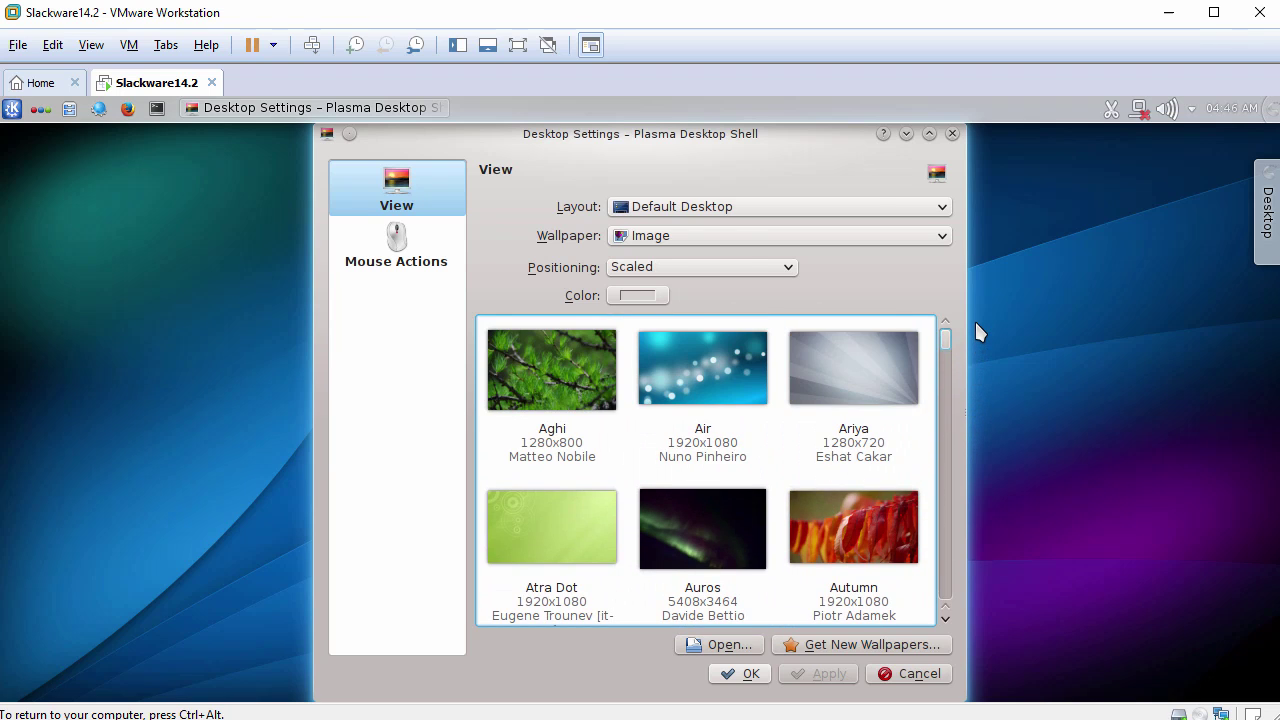
pyautogui.click(685, 390)
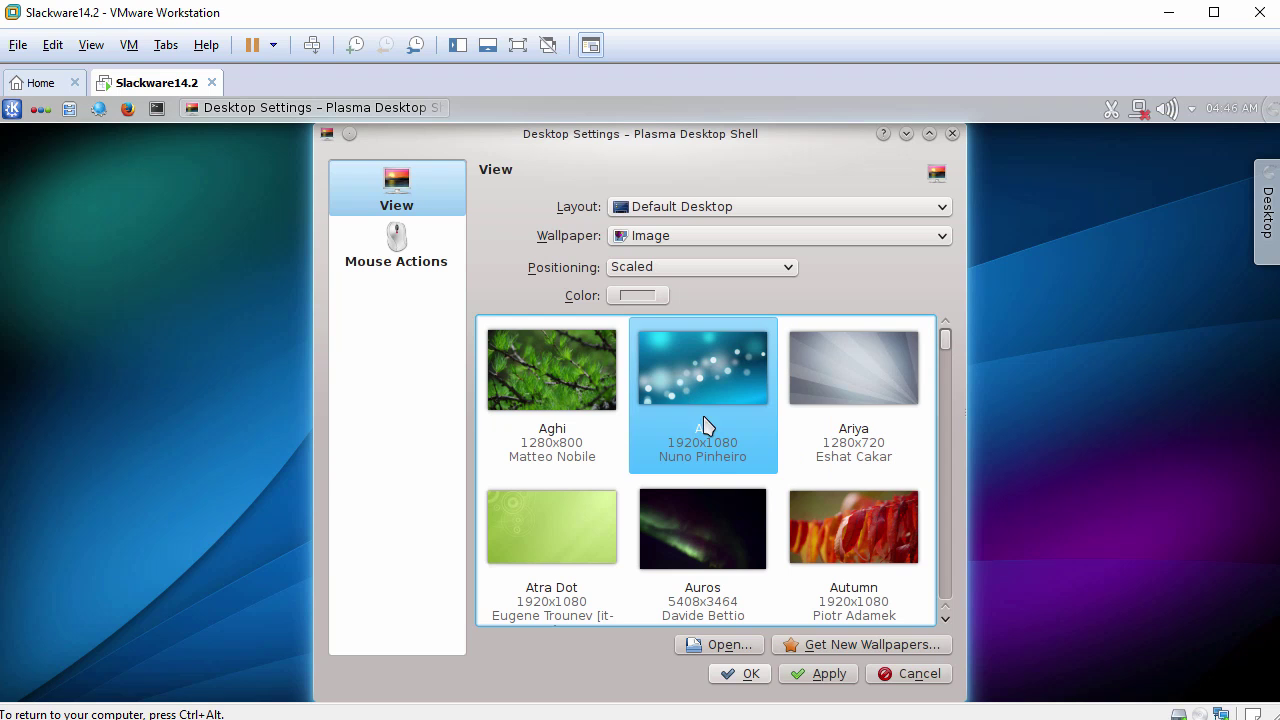
pyautogui.click(828, 676)
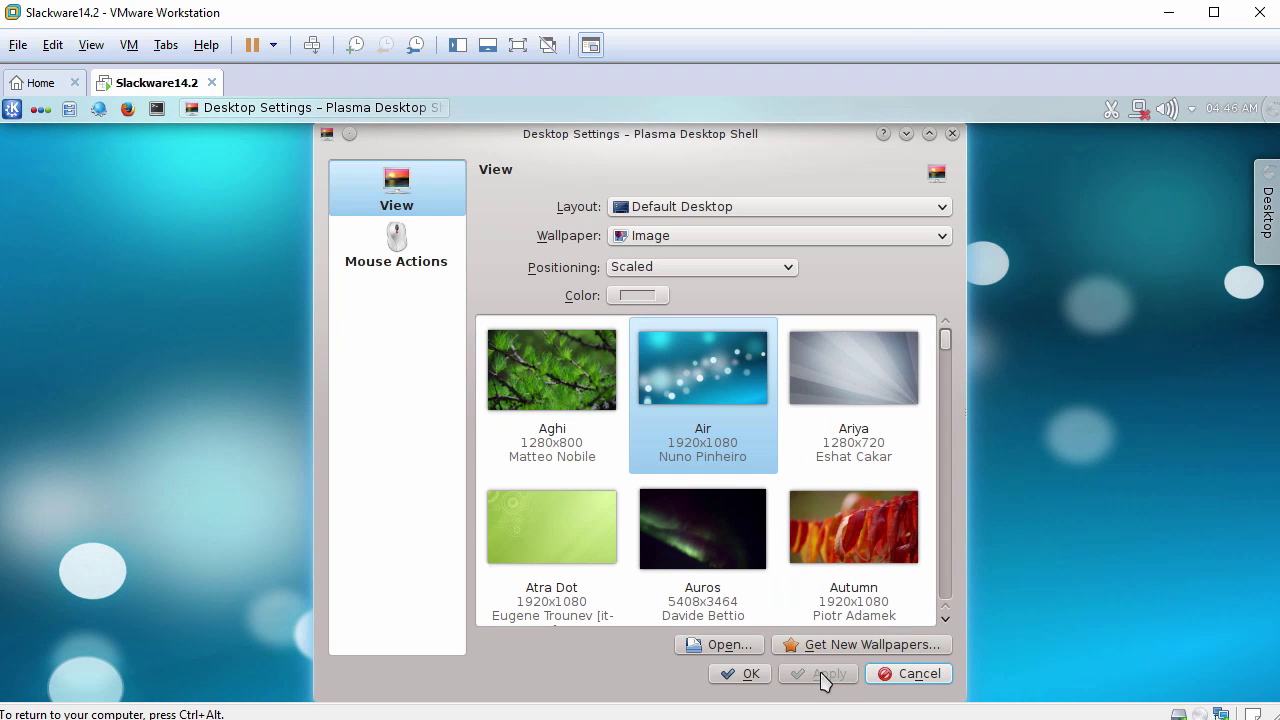
pyautogui.click(740, 674)
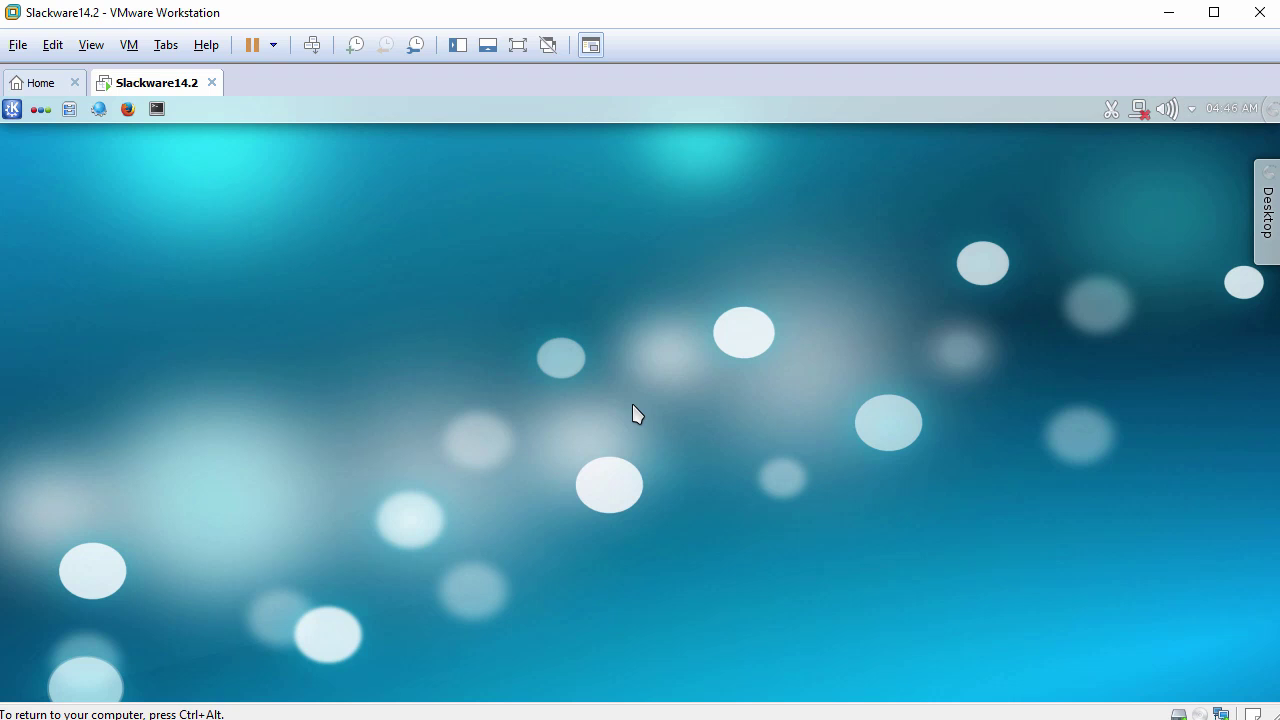
pyautogui.click(12, 108)
# Start GNU Image Manipulation Program (Image Editor) from the Graphics submenu of the K menu.
pyautogui.moveTo(40, 170)
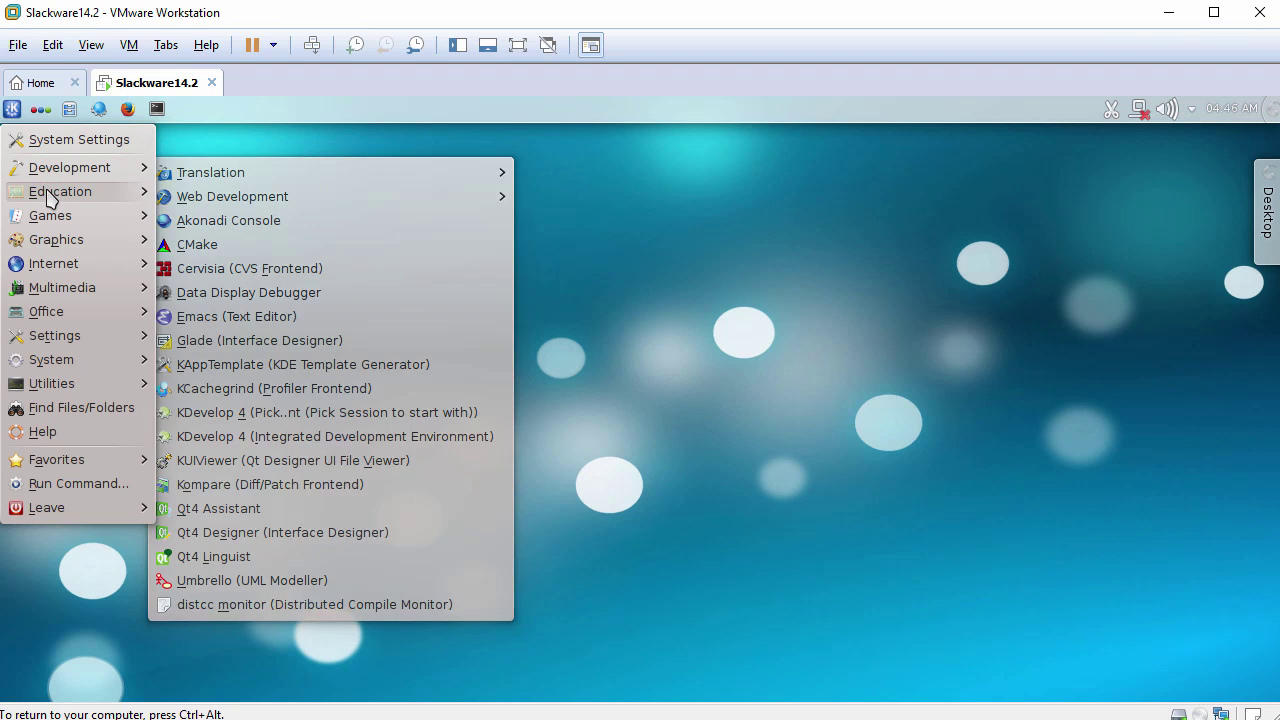
pyautogui.moveTo(50, 194)
pyautogui.moveTo(56, 224)
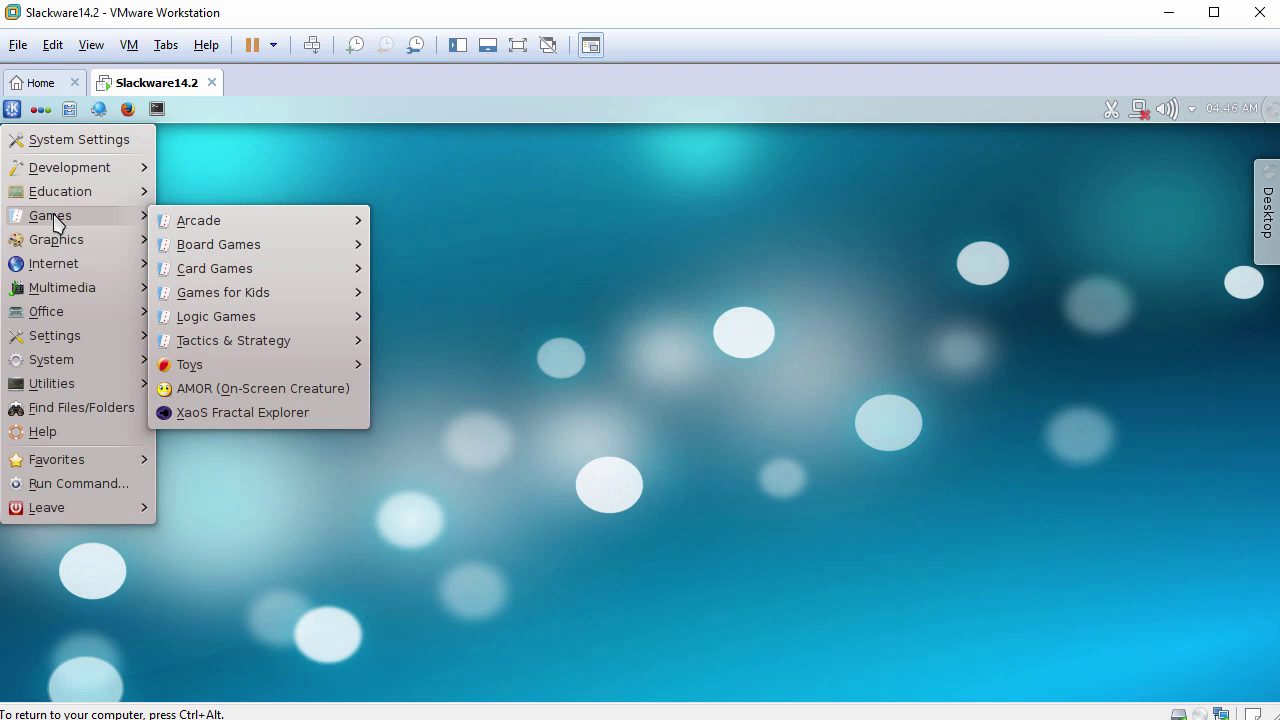
pyautogui.moveTo(62, 246)
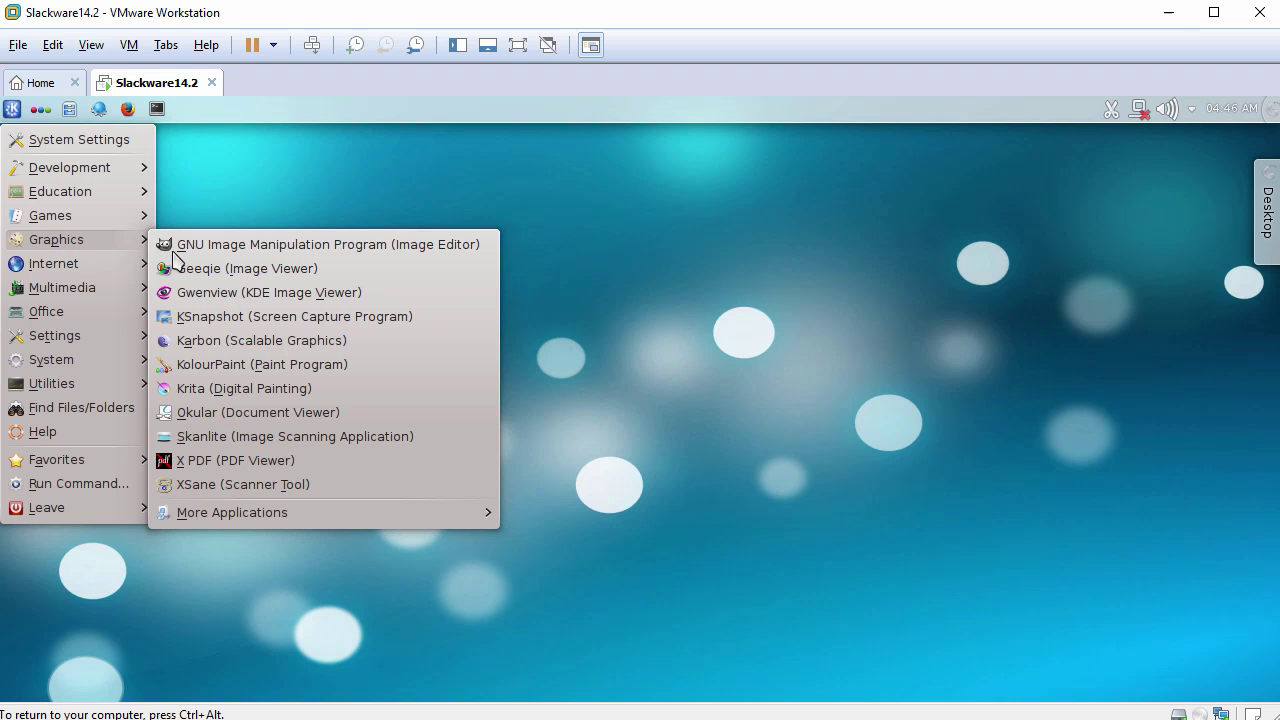
pyautogui.click(223, 248)
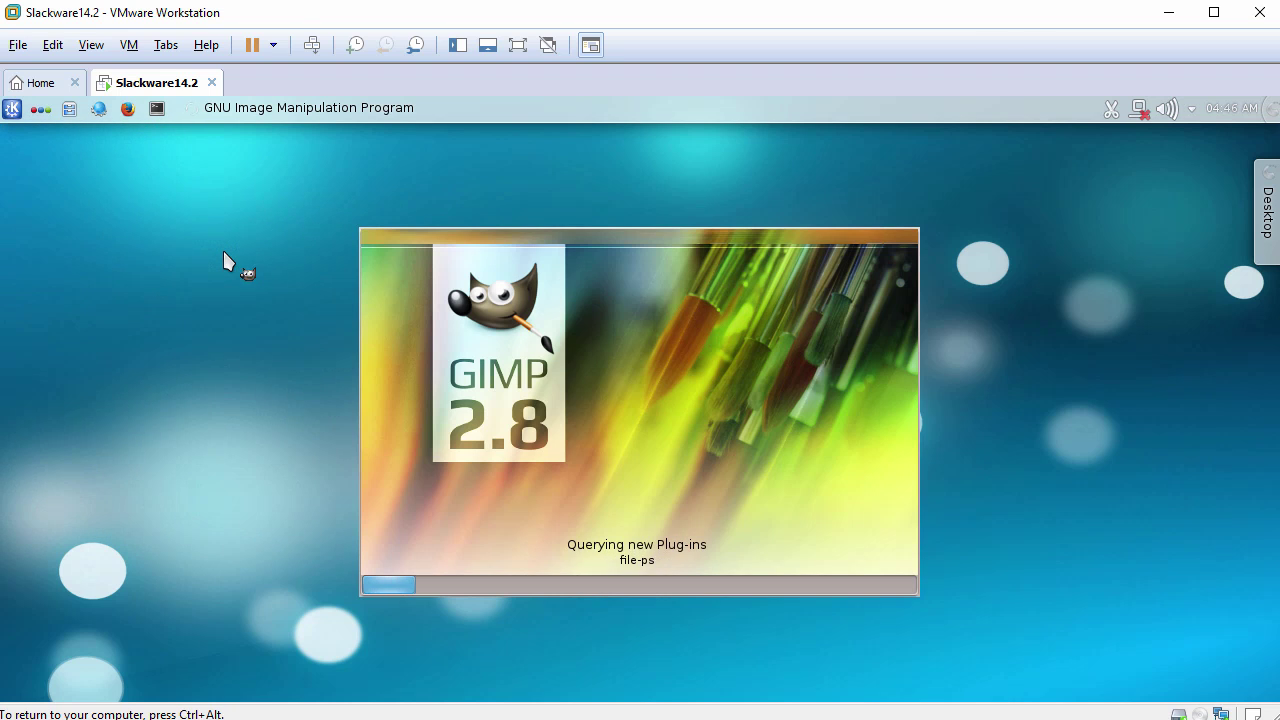
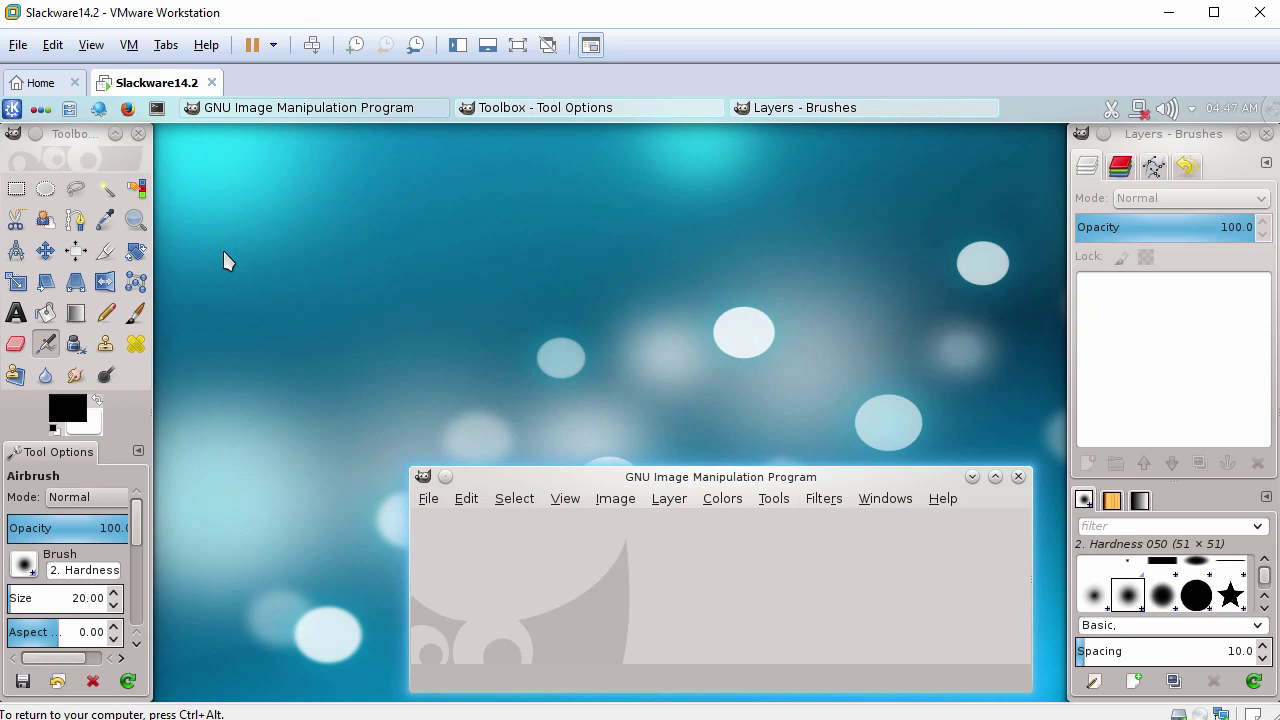
# Close all GIMP windows from the taskbar, then browse the K menu categories and dismiss it.
pyautogui.rightClick(330, 108)
pyautogui.click(294, 288)
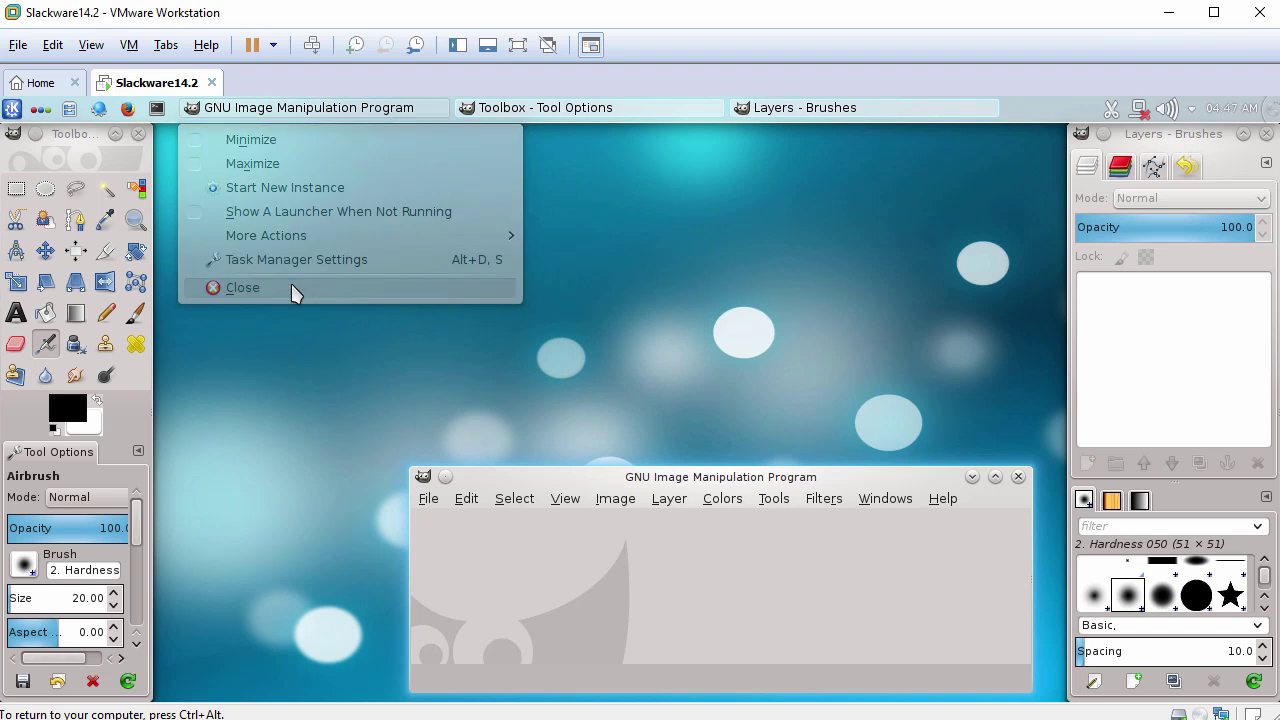
pyautogui.click(14, 108)
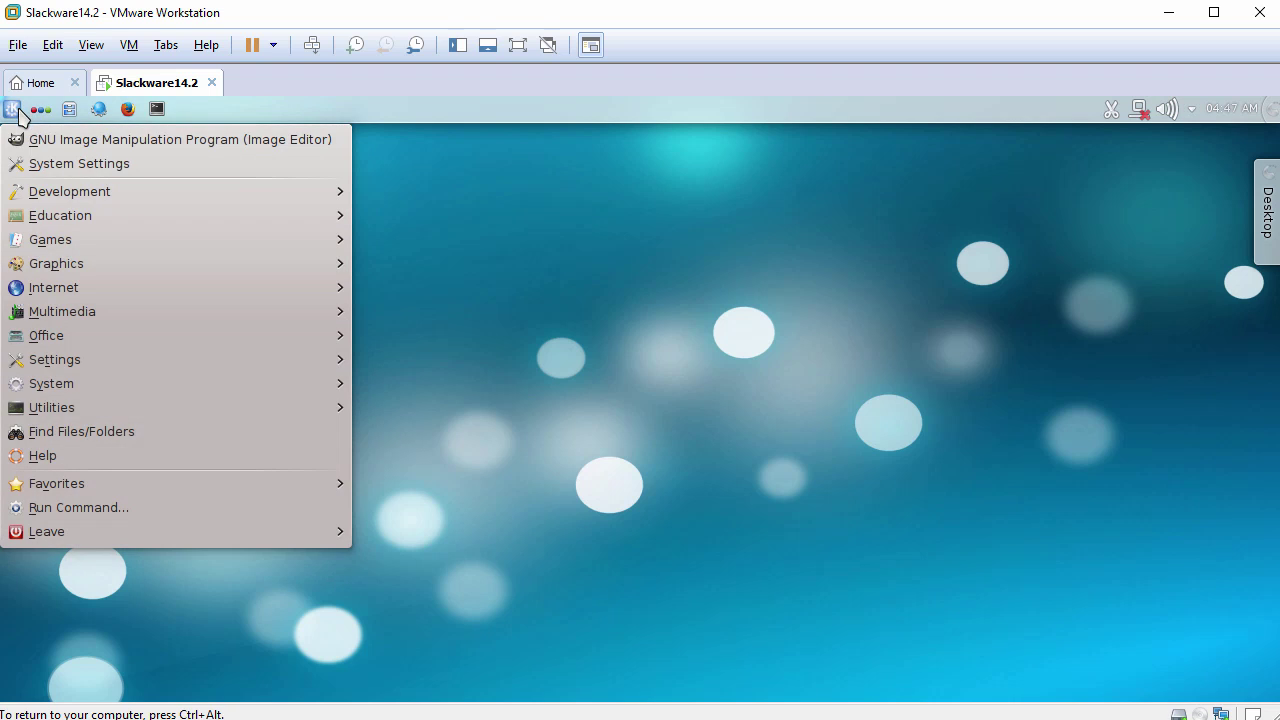
pyautogui.moveTo(80, 288)
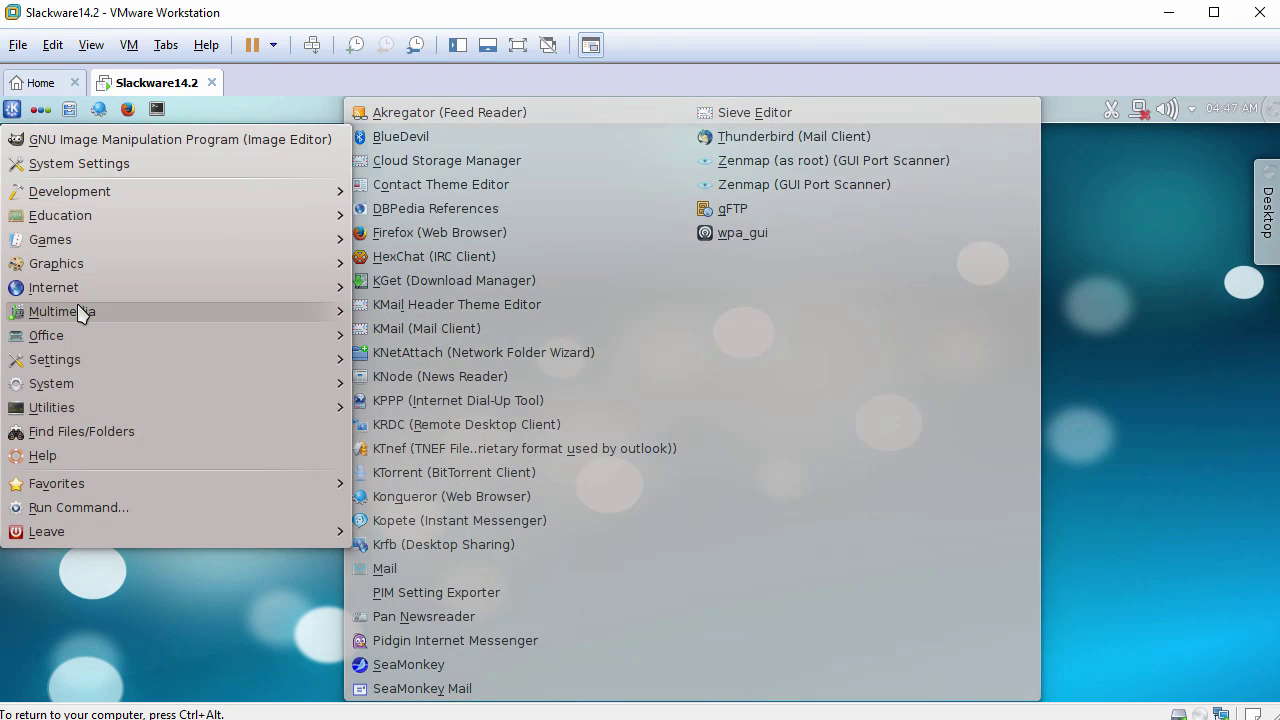
pyautogui.moveTo(82, 313)
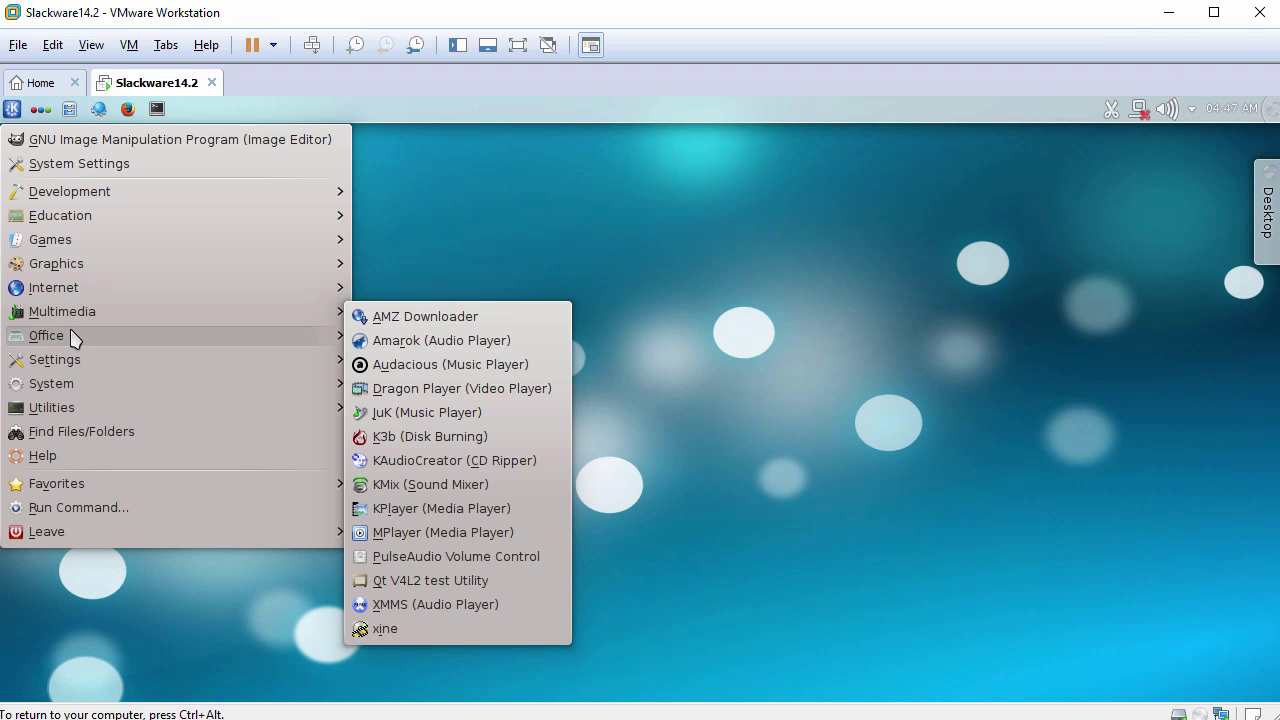
pyautogui.moveTo(72, 340)
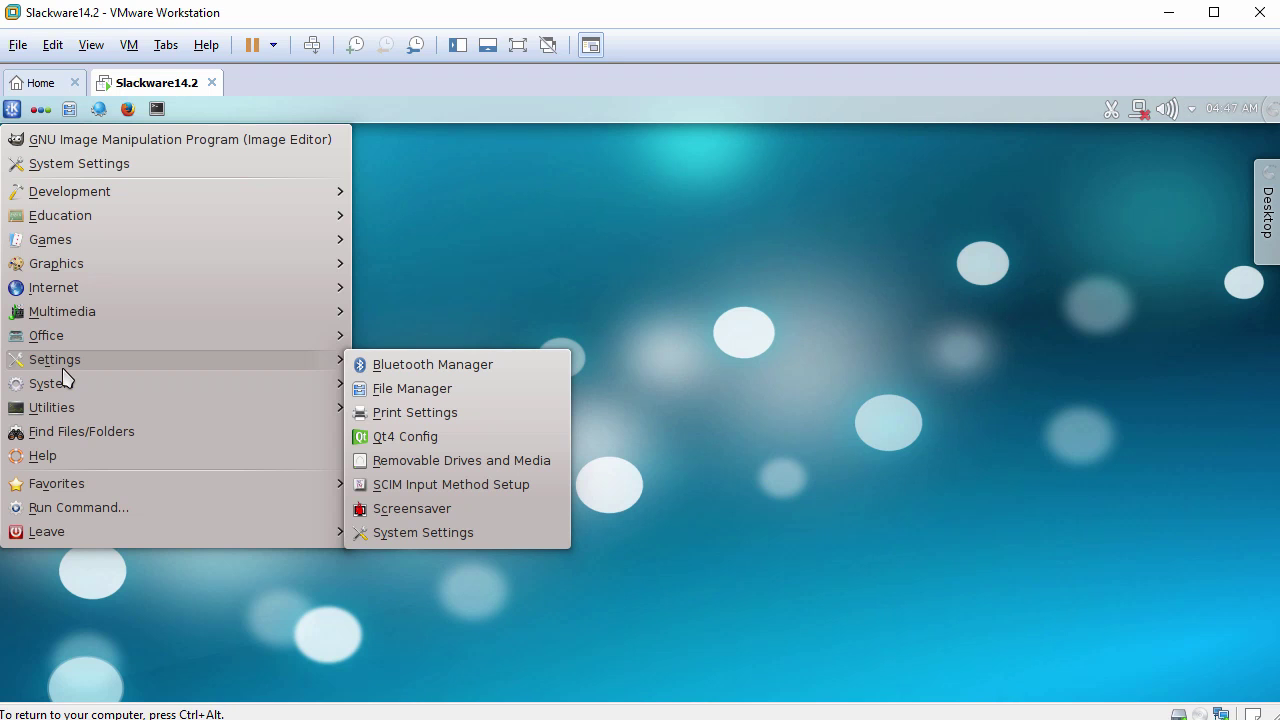
pyautogui.moveTo(66, 387)
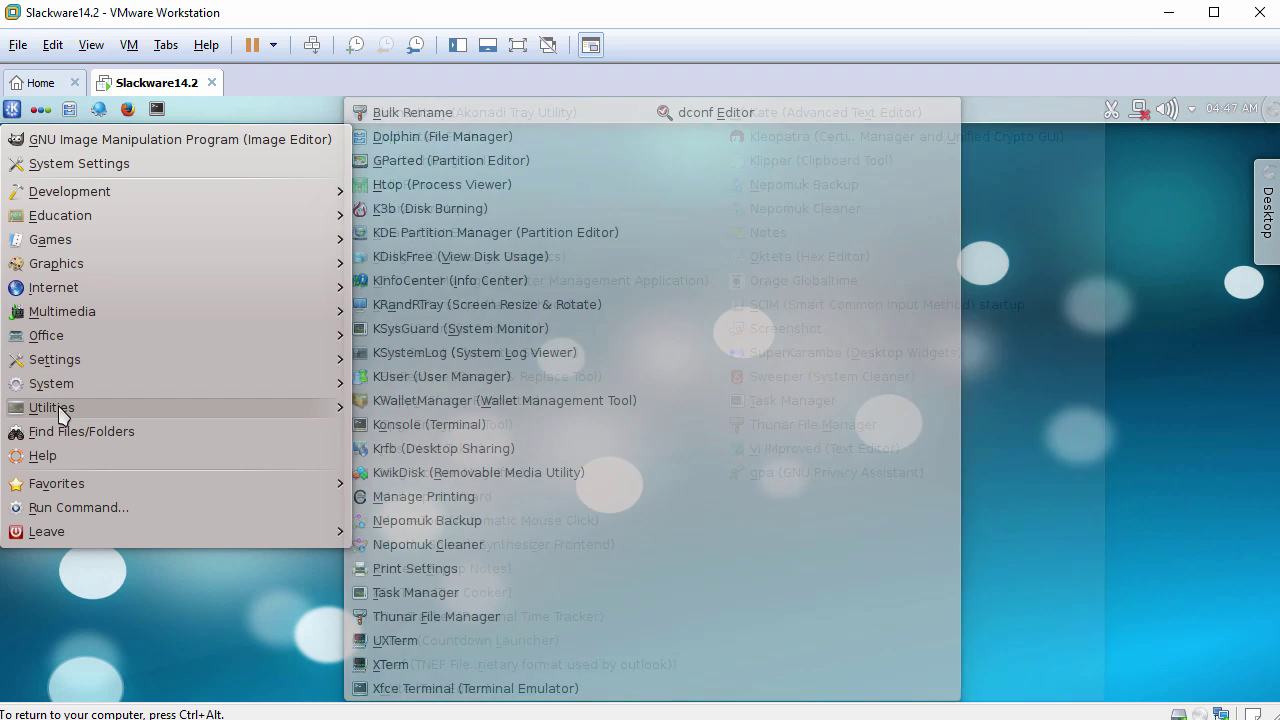
pyautogui.moveTo(62, 415)
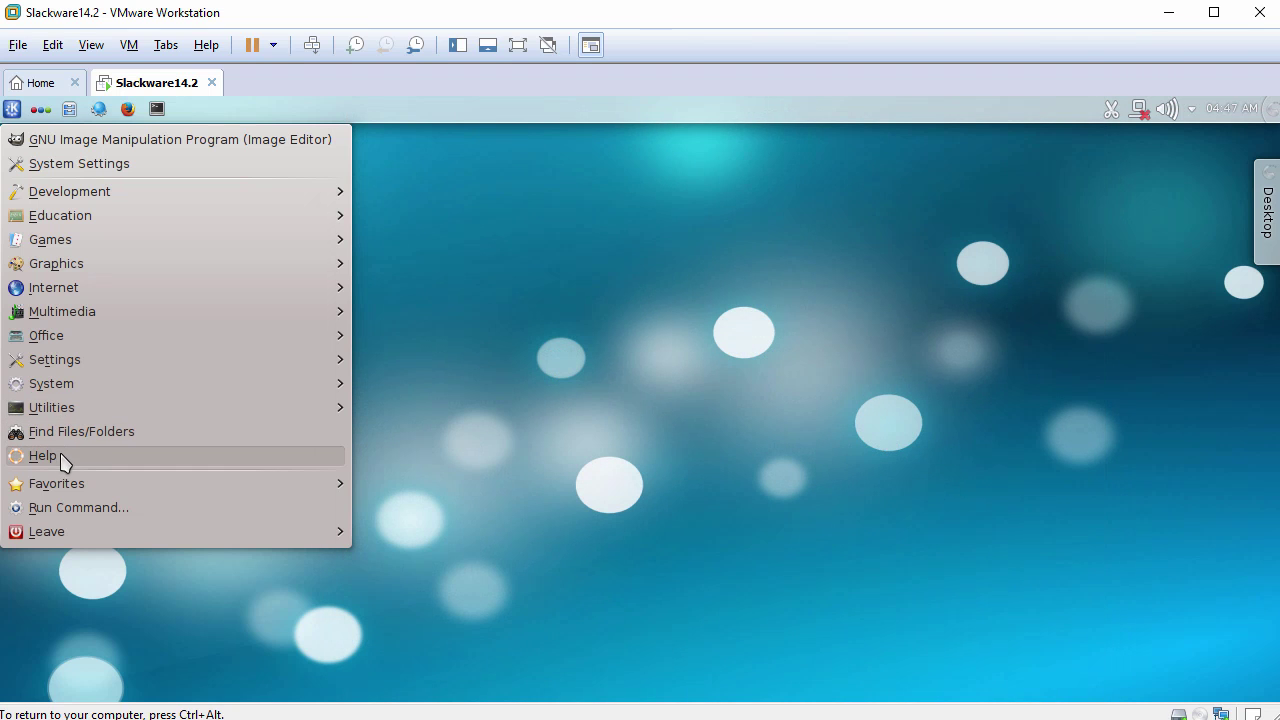
pyautogui.moveTo(64, 488)
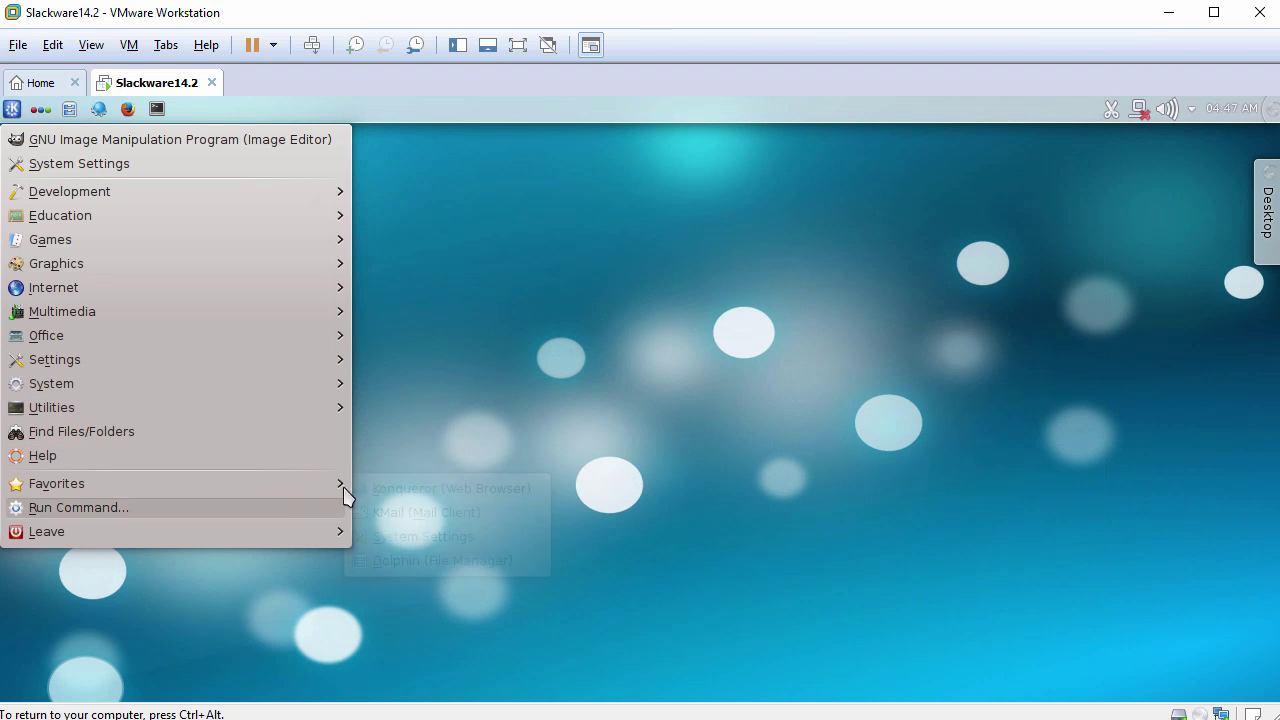
pyautogui.click(533, 382)
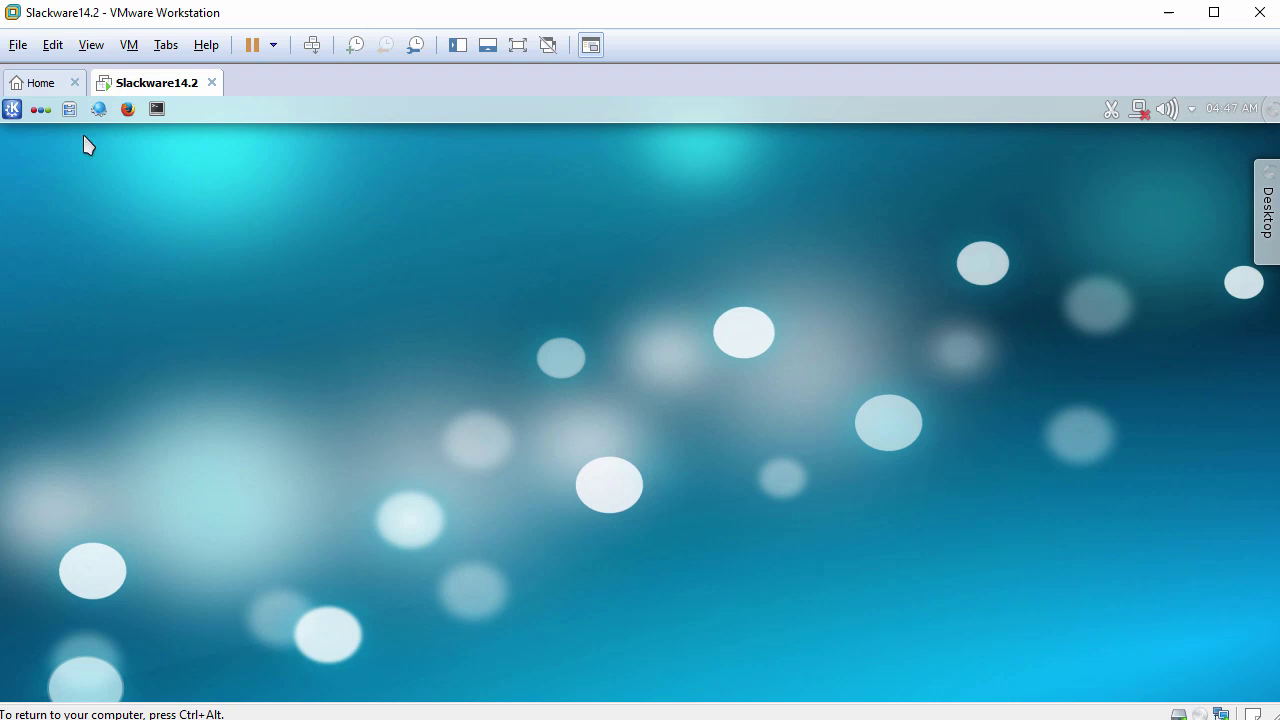
# Log out of the KDE session from the K menu's Leave options, confirming the logout.
pyautogui.click(12, 109)
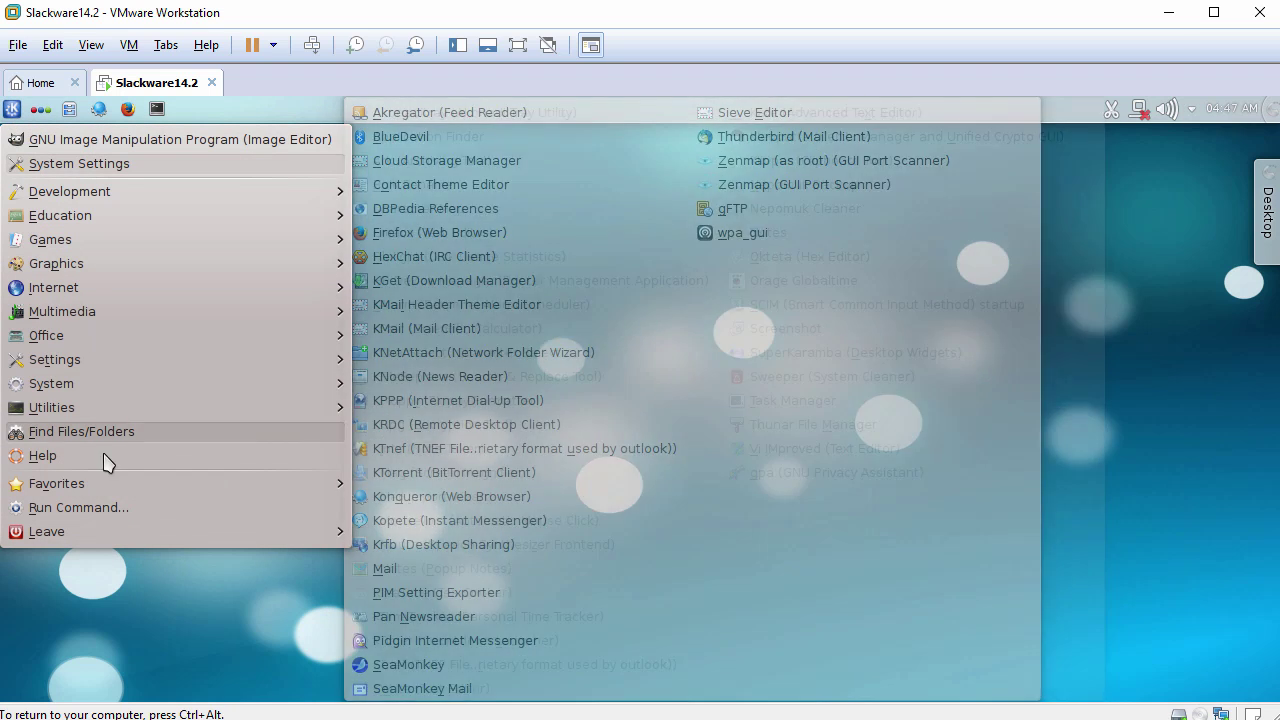
pyautogui.moveTo(106, 531)
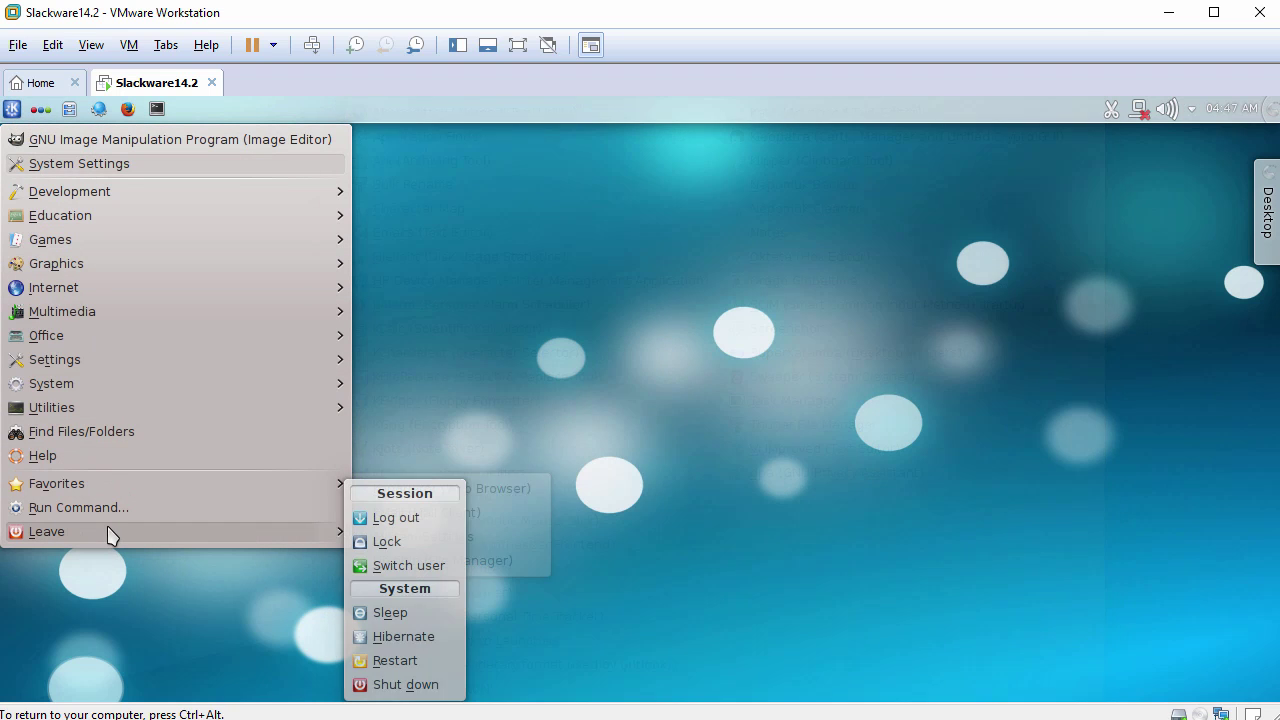
pyautogui.click(406, 518)
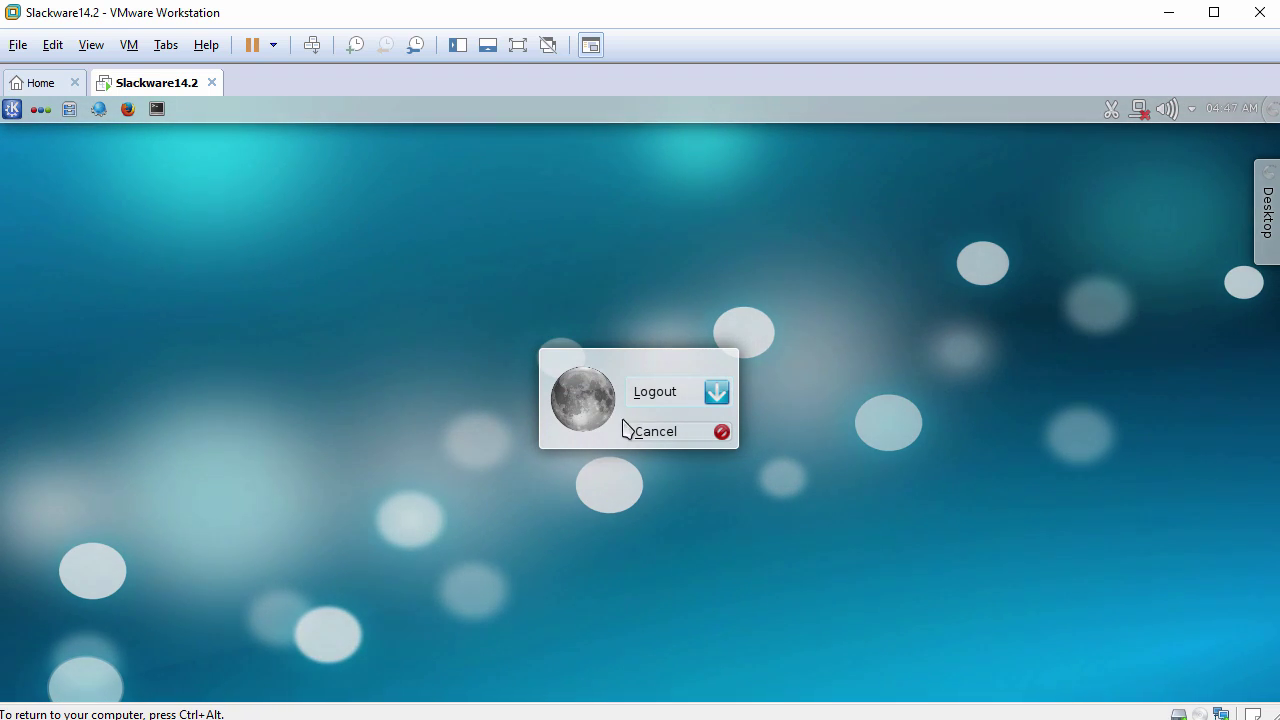
pyautogui.click(654, 391)
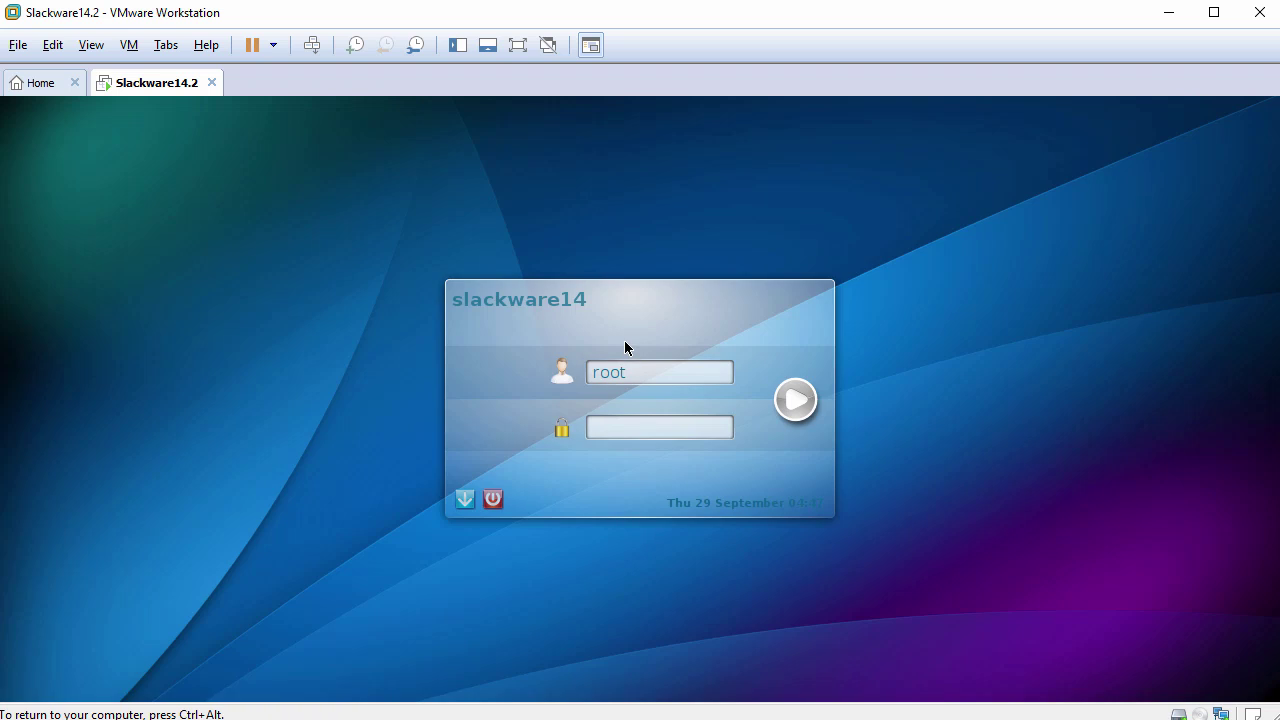
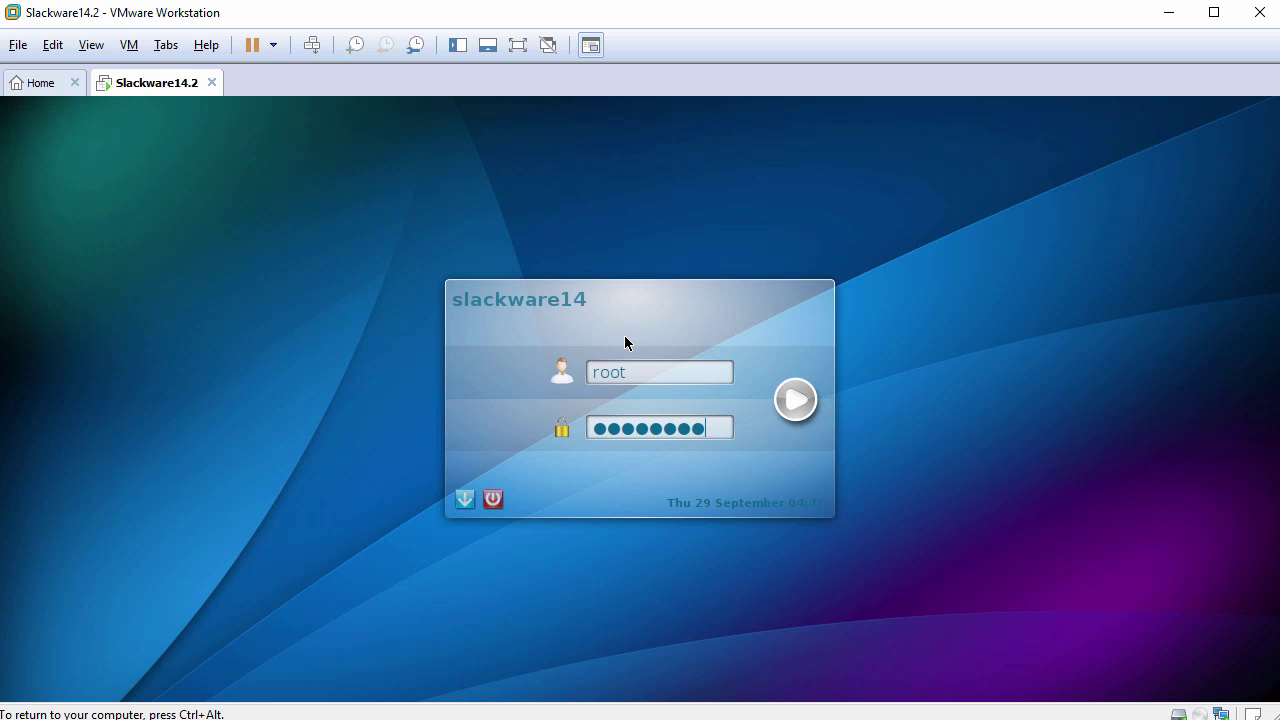
# Enter the root password, choose Xfce Session, and log back in.
pyautogui.click(465, 499)
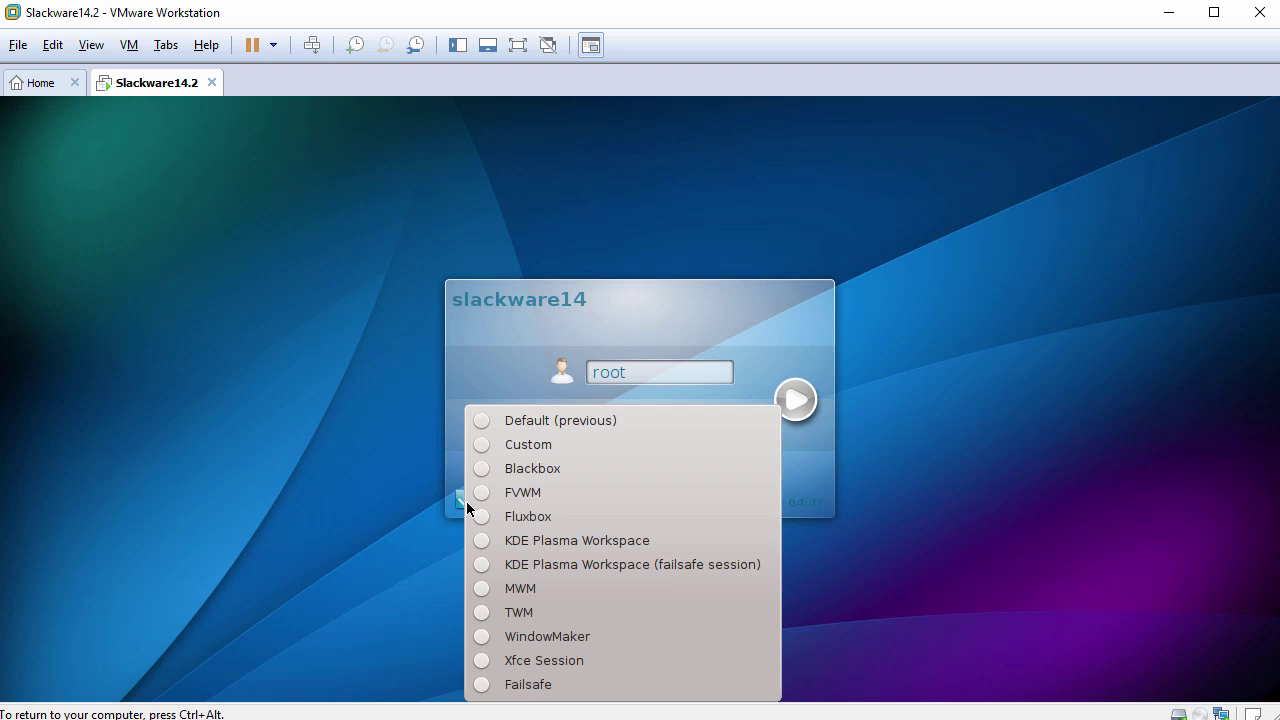
pyautogui.click(486, 662)
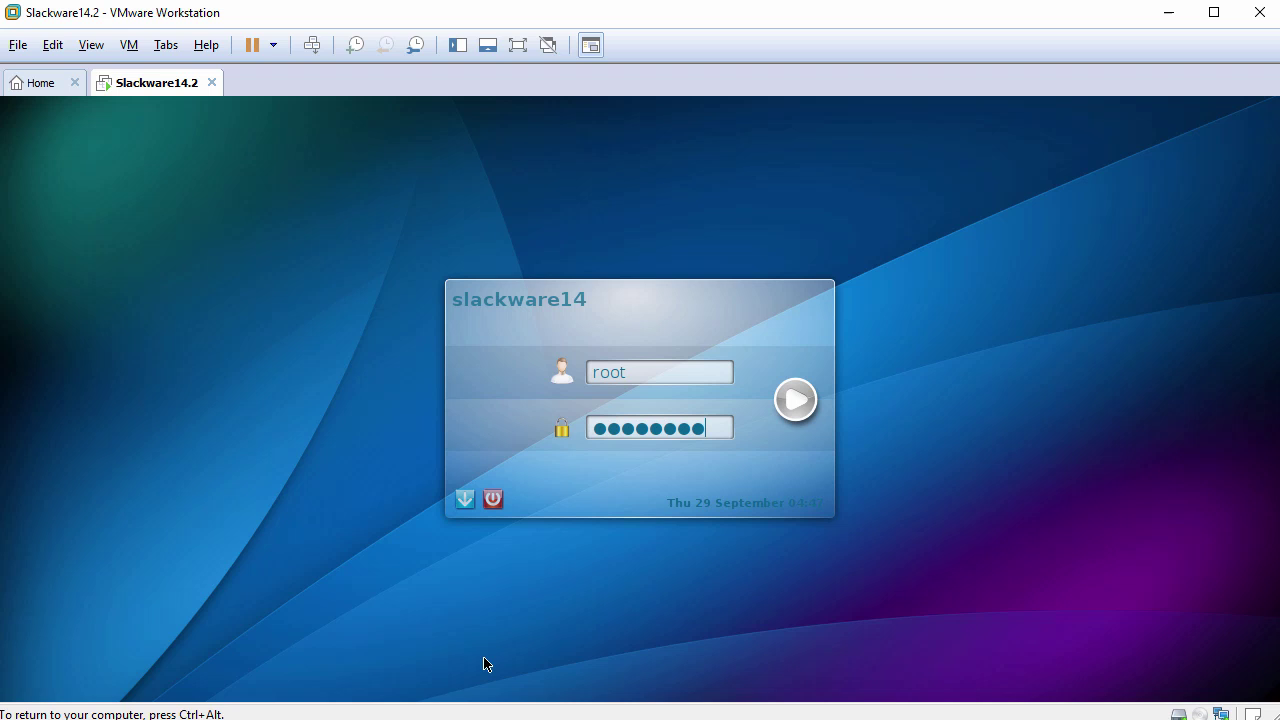
pyautogui.click(795, 400)
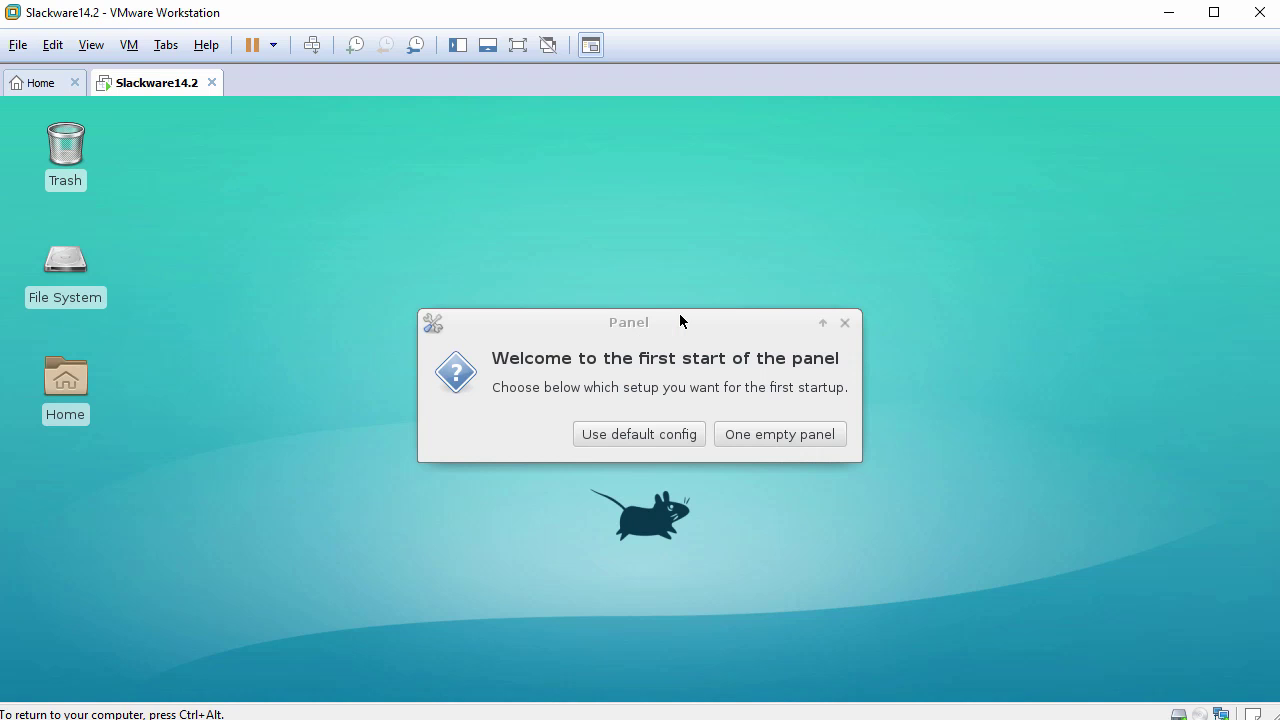
# Accept the default Xfce panel configuration, then view and close the About Xfce window.
pyautogui.click(638, 434)
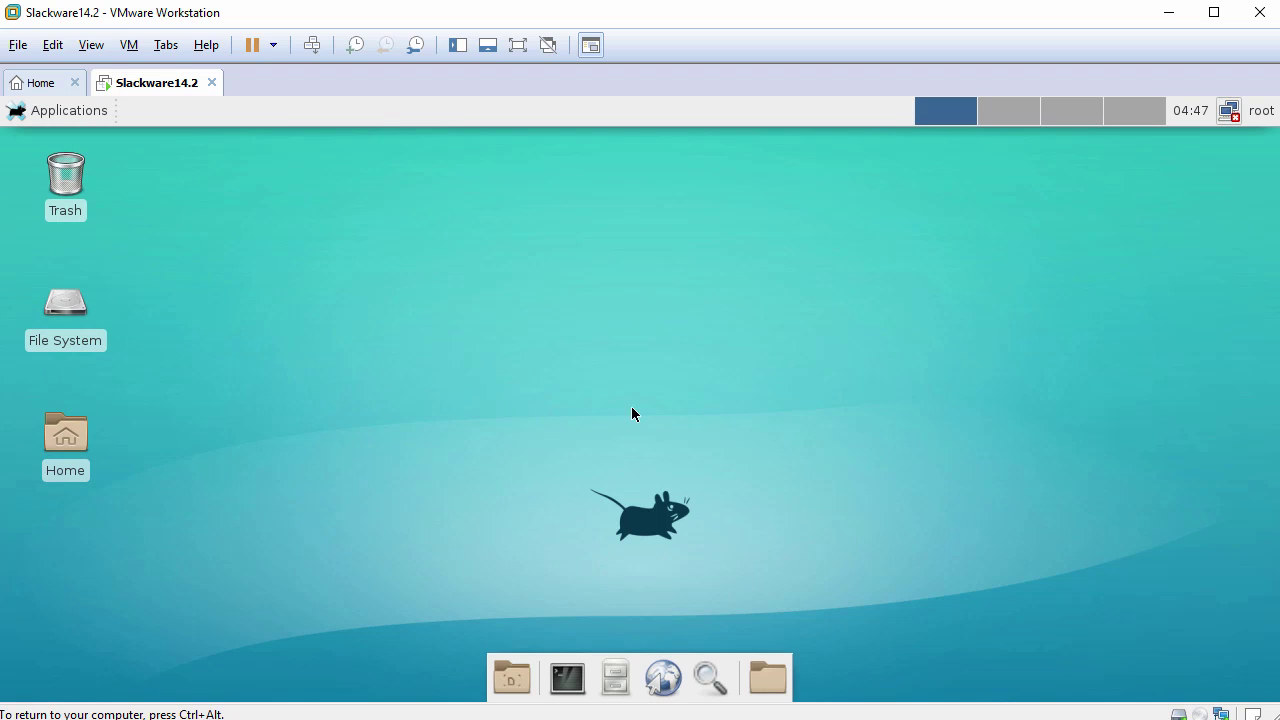
pyautogui.click(50, 111)
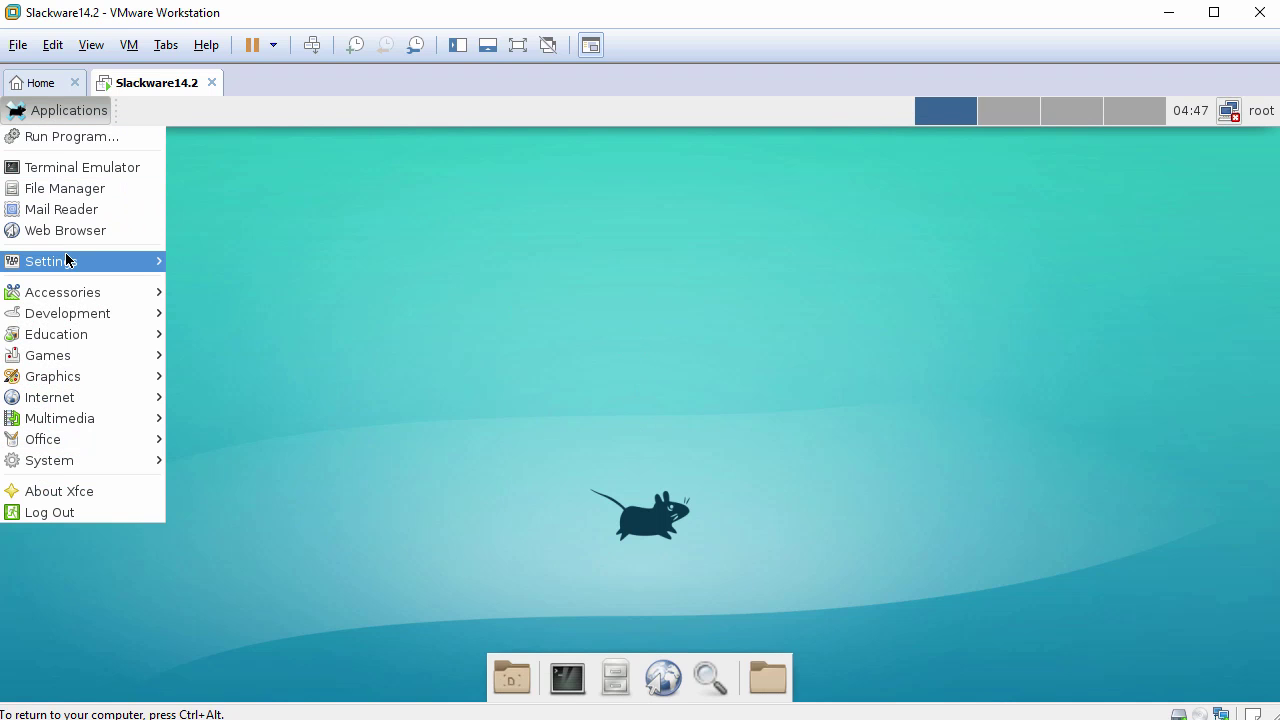
pyautogui.moveTo(66, 258)
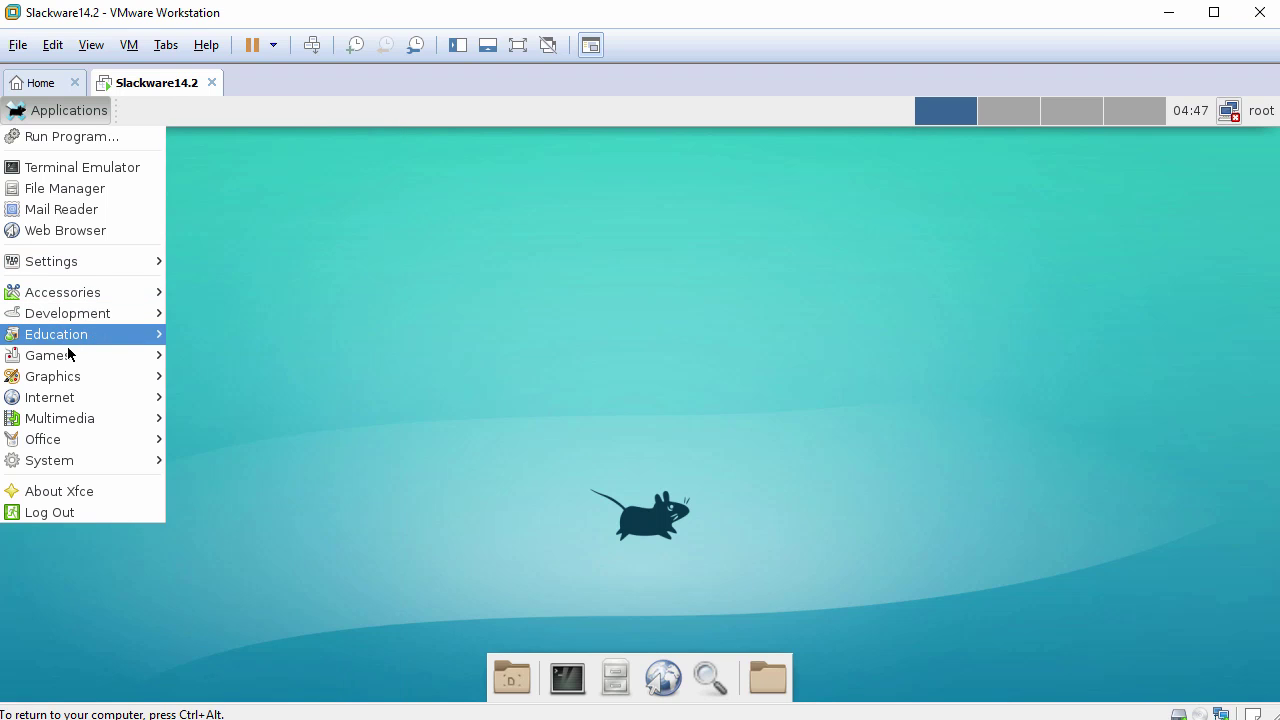
pyautogui.moveTo(66, 380)
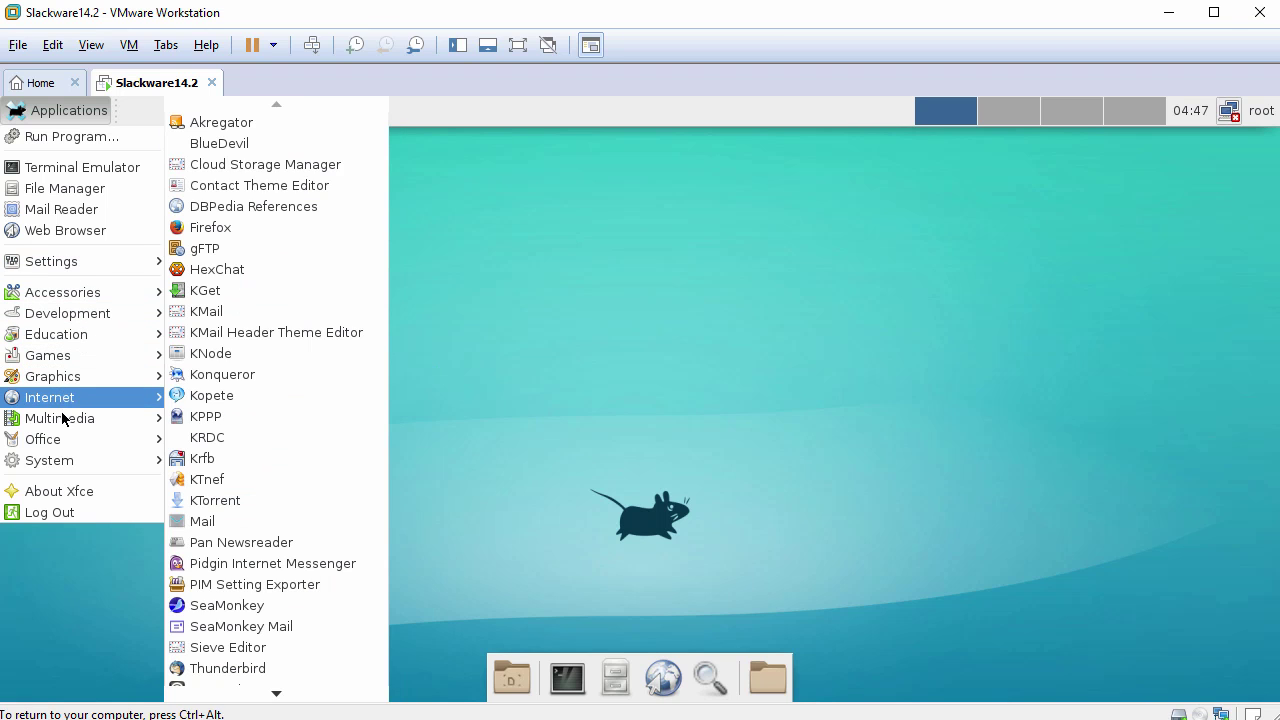
pyautogui.click(61, 489)
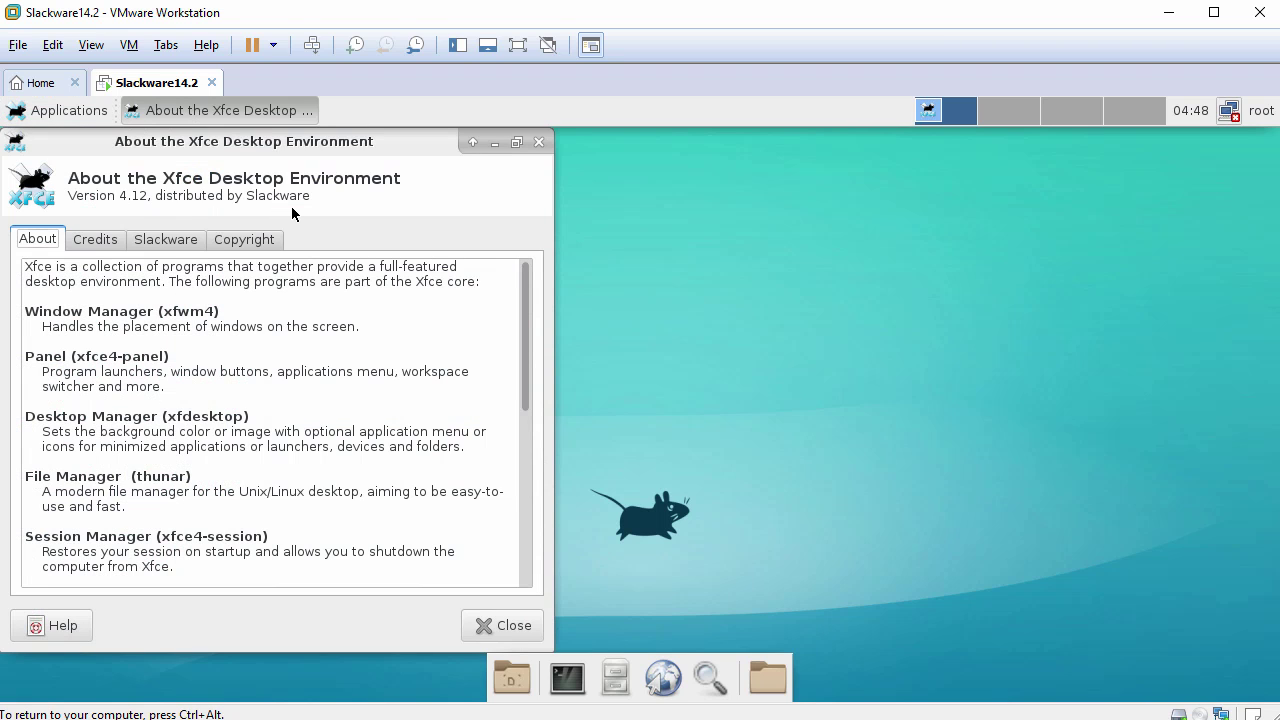
pyautogui.click(538, 143)
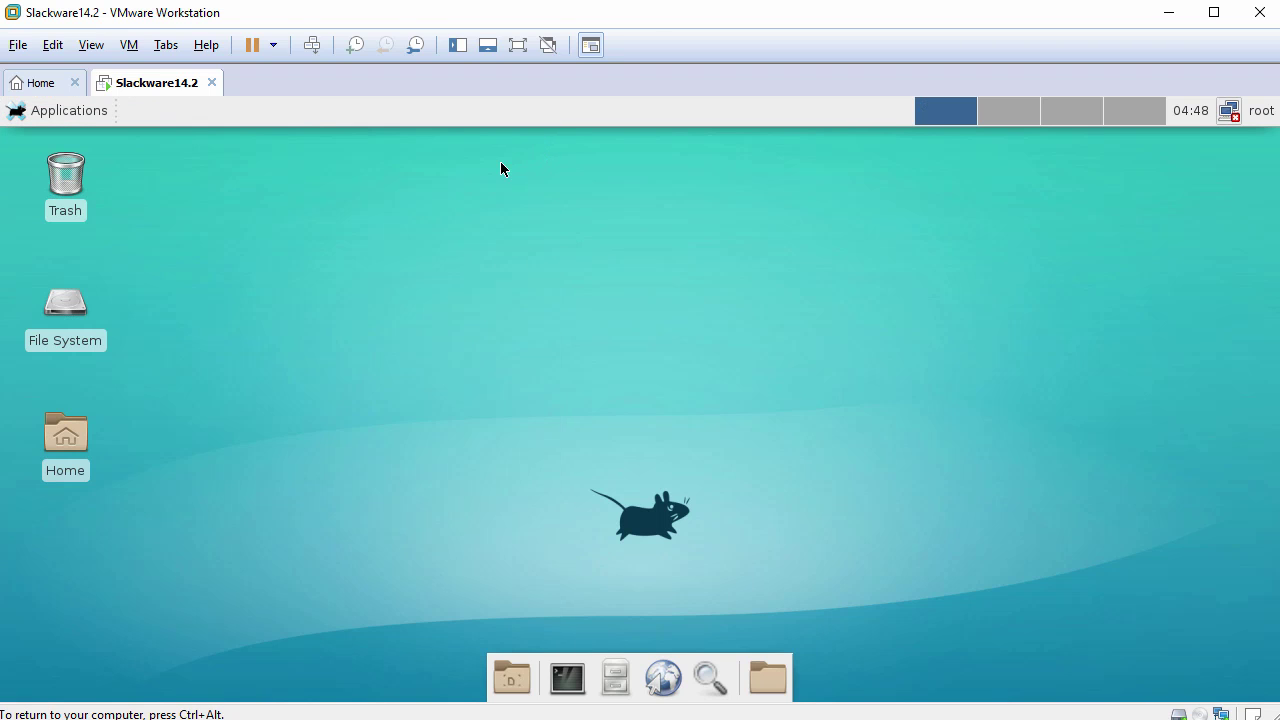
# Set the blue wallpaper as the Xfce desktop background in Desktop Settings.
pyautogui.rightClick(453, 171)
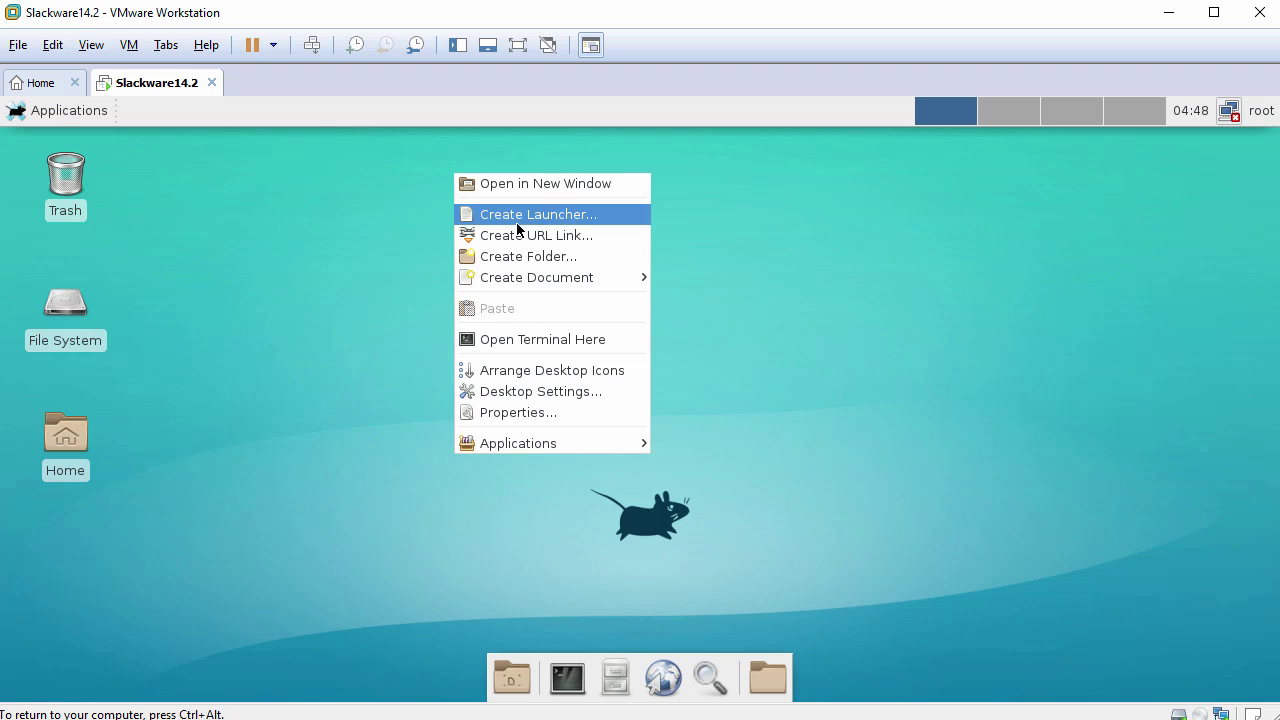
pyautogui.click(545, 397)
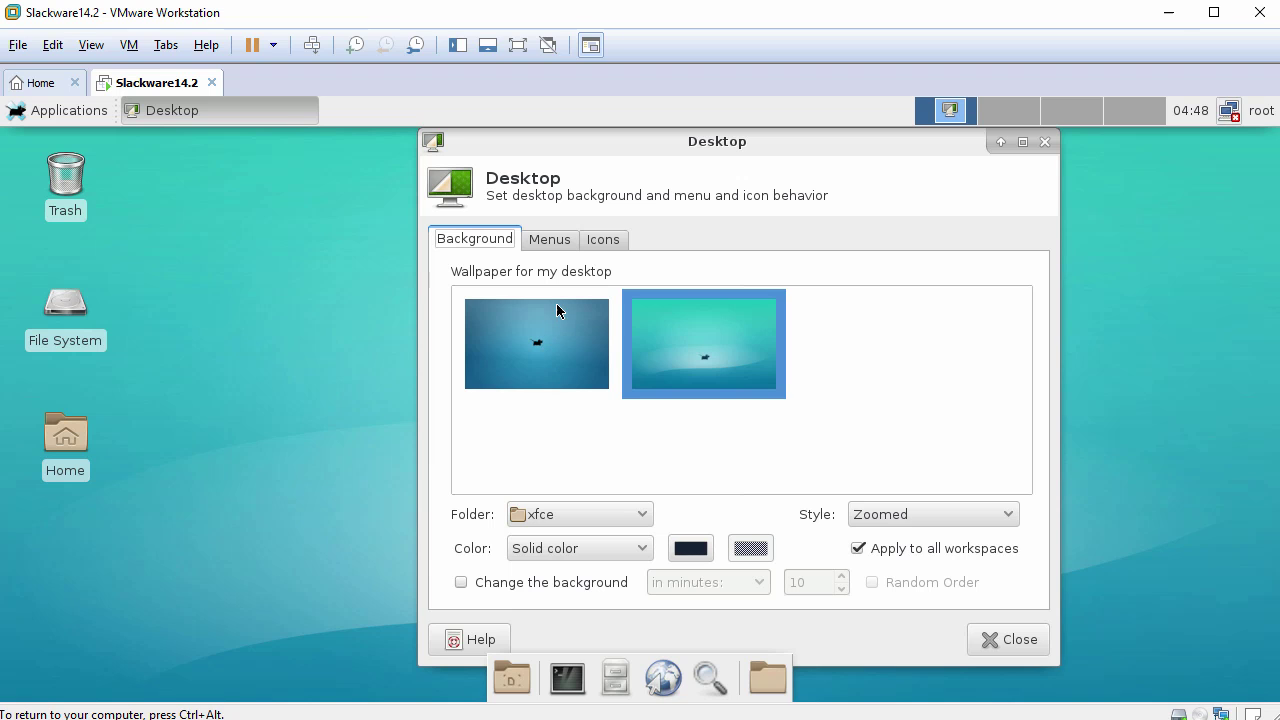
pyautogui.click(538, 345)
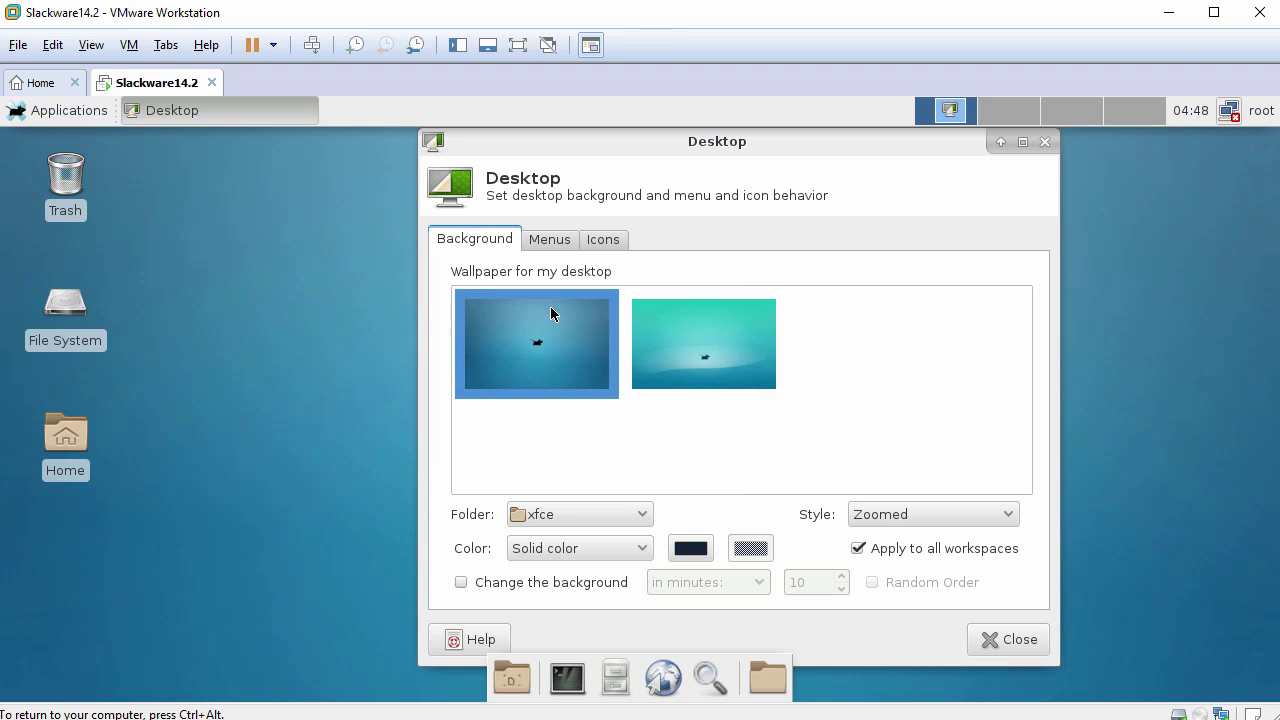
# Hide the File System desktop icon and arrange the remaining Home and Trash icons.
pyautogui.click(552, 240)
pyautogui.click(599, 241)
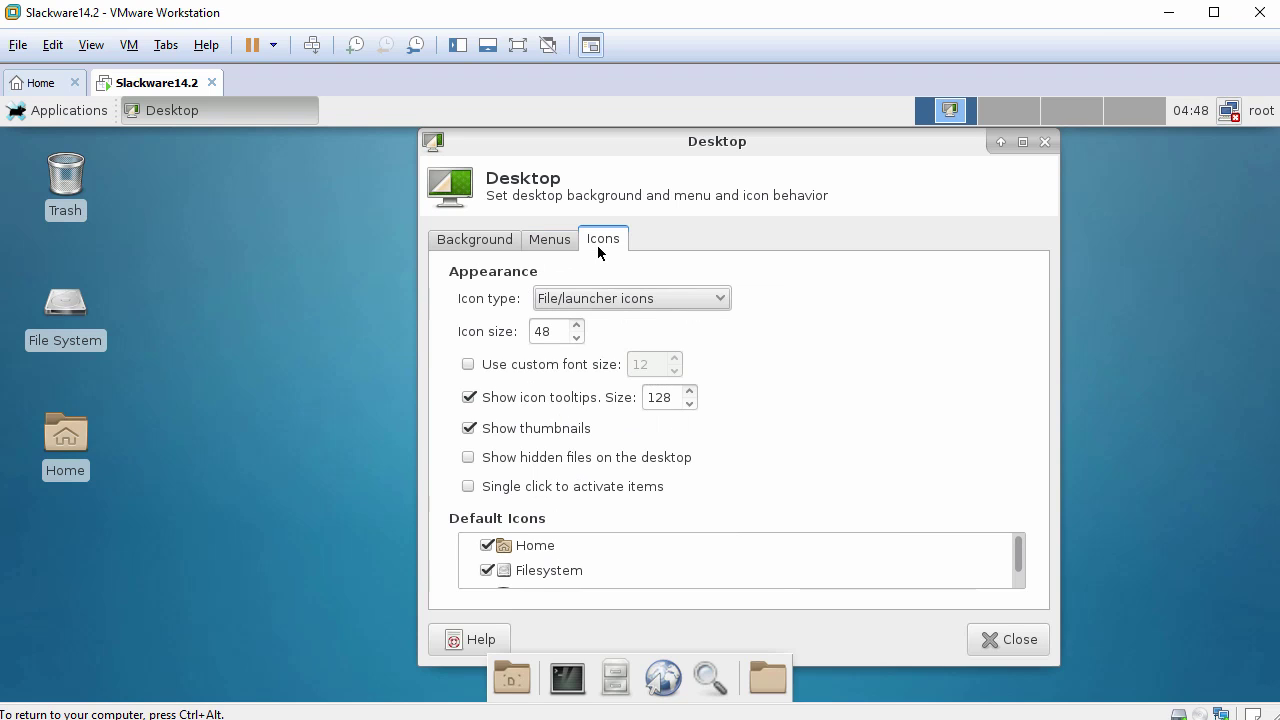
pyautogui.click(488, 571)
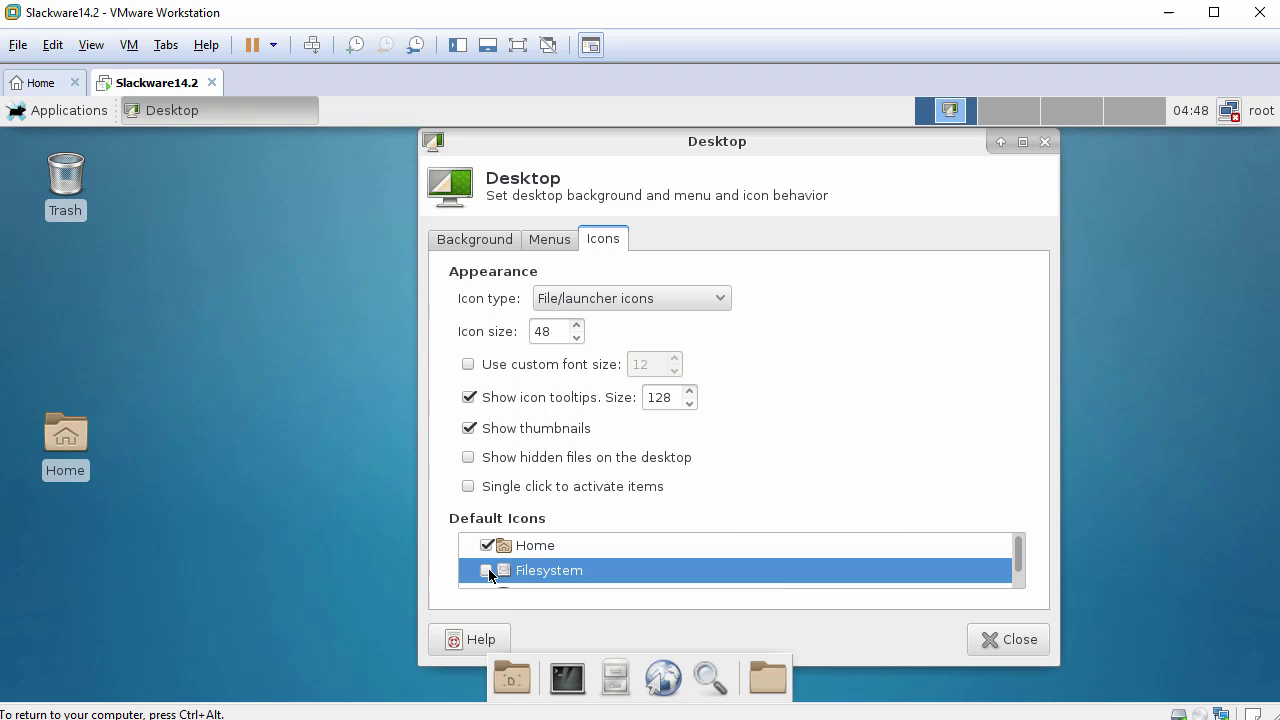
pyautogui.click(1014, 646)
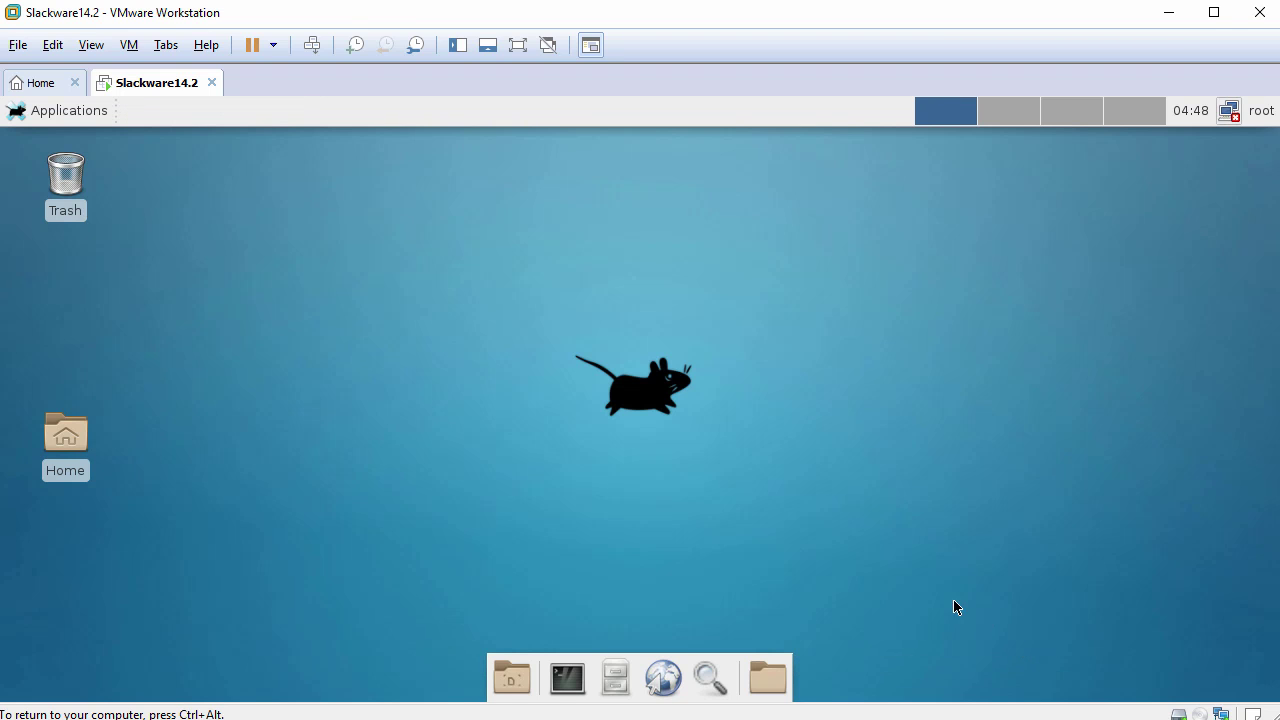
pyautogui.rightClick(459, 224)
pyautogui.click(556, 418)
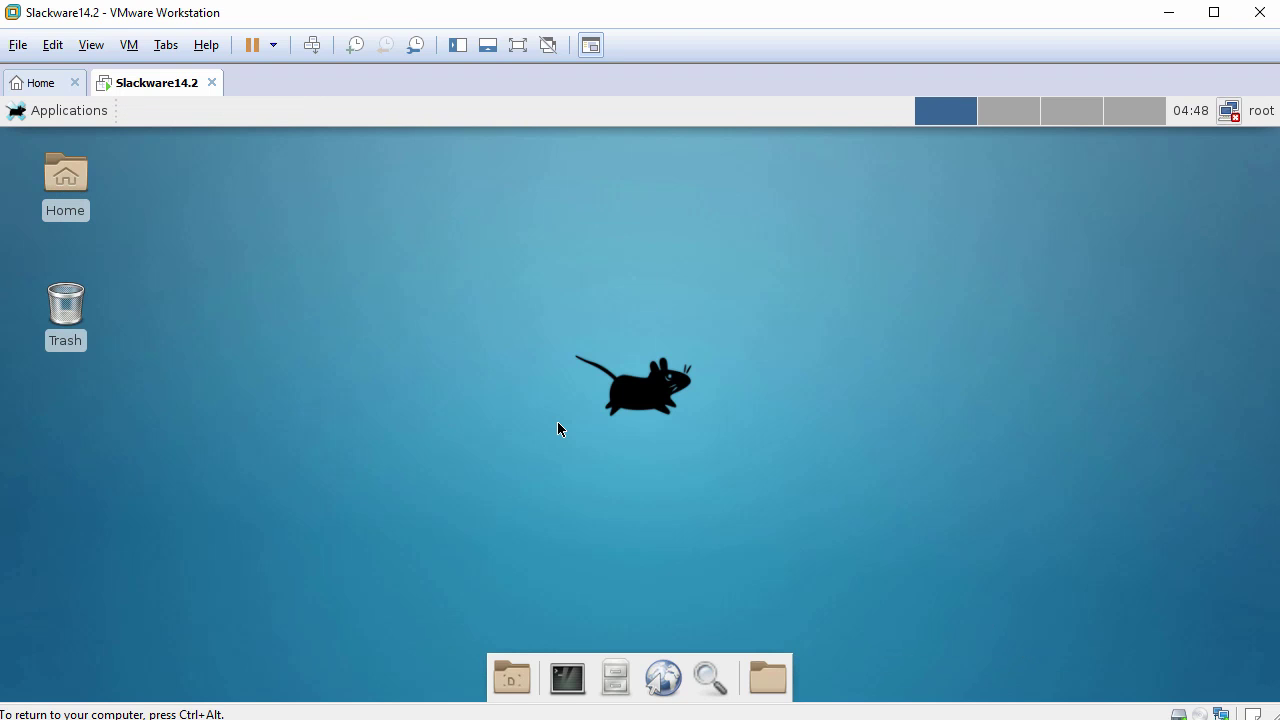
# Open a terminal, set its font to Monospace 14, and make the window shorter and wider.
pyautogui.click(566, 678)
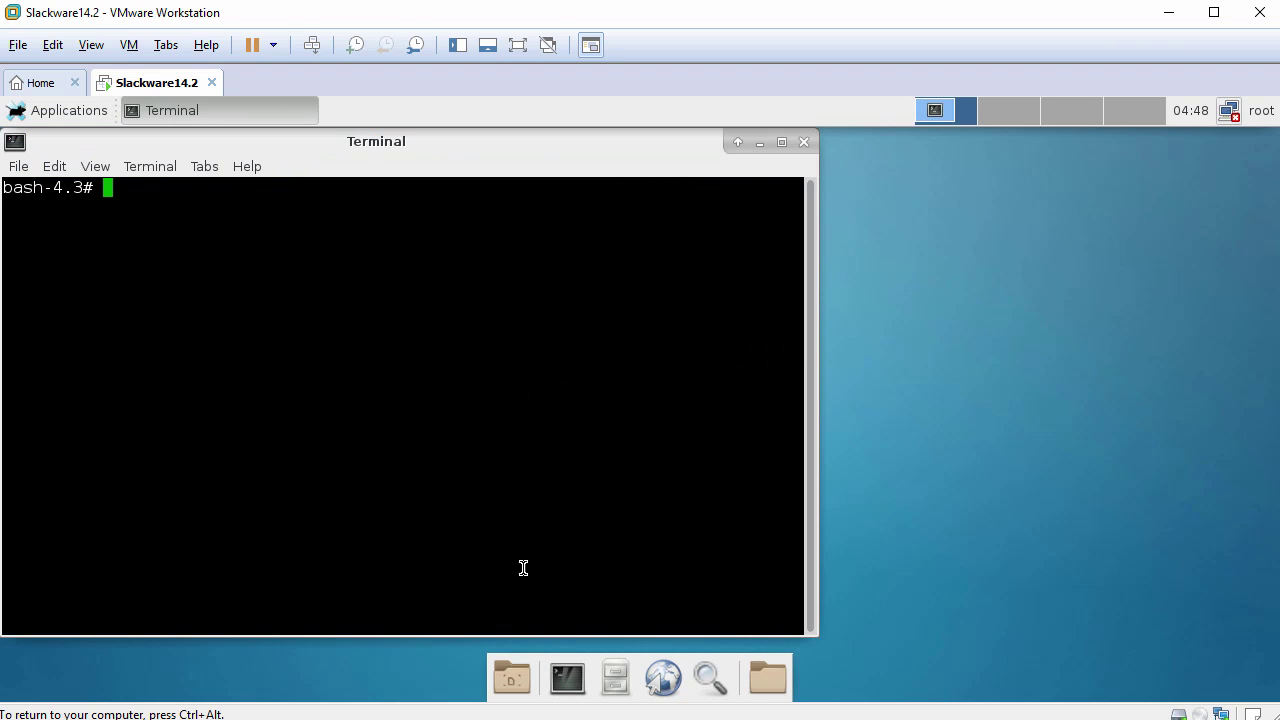
pyautogui.click(56, 168)
pyautogui.click(78, 290)
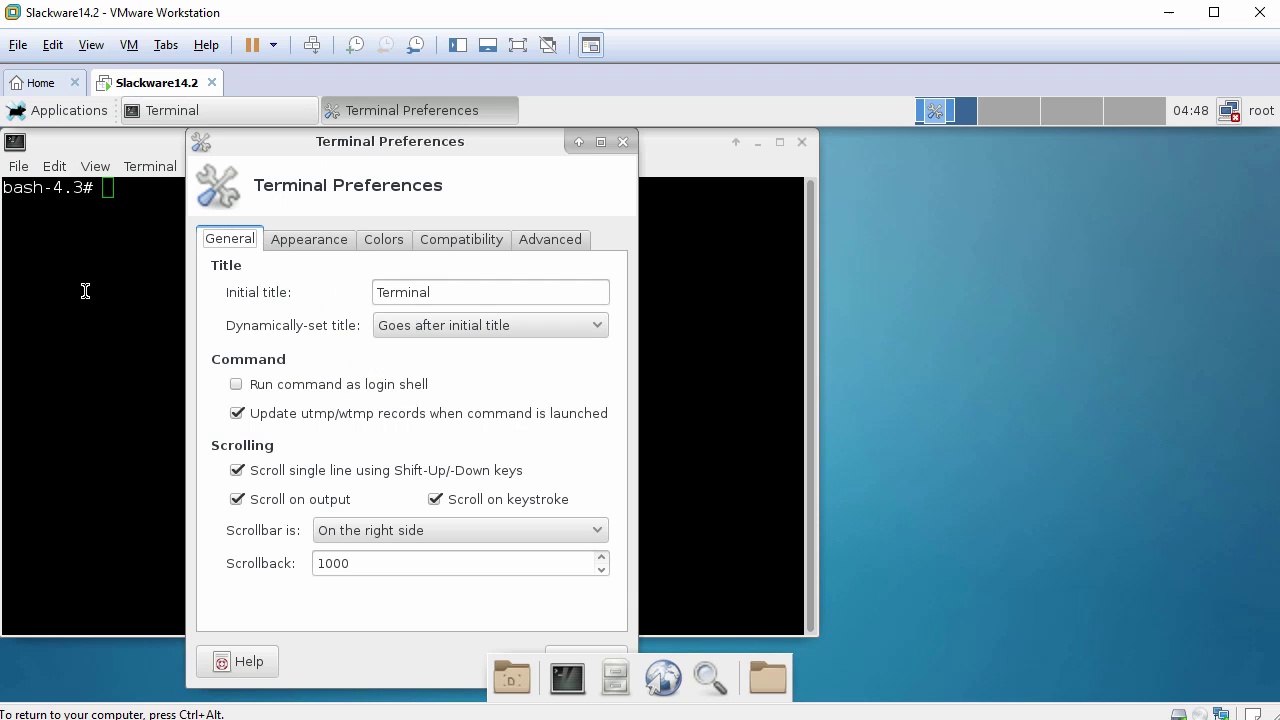
pyautogui.click(296, 242)
pyautogui.click(436, 295)
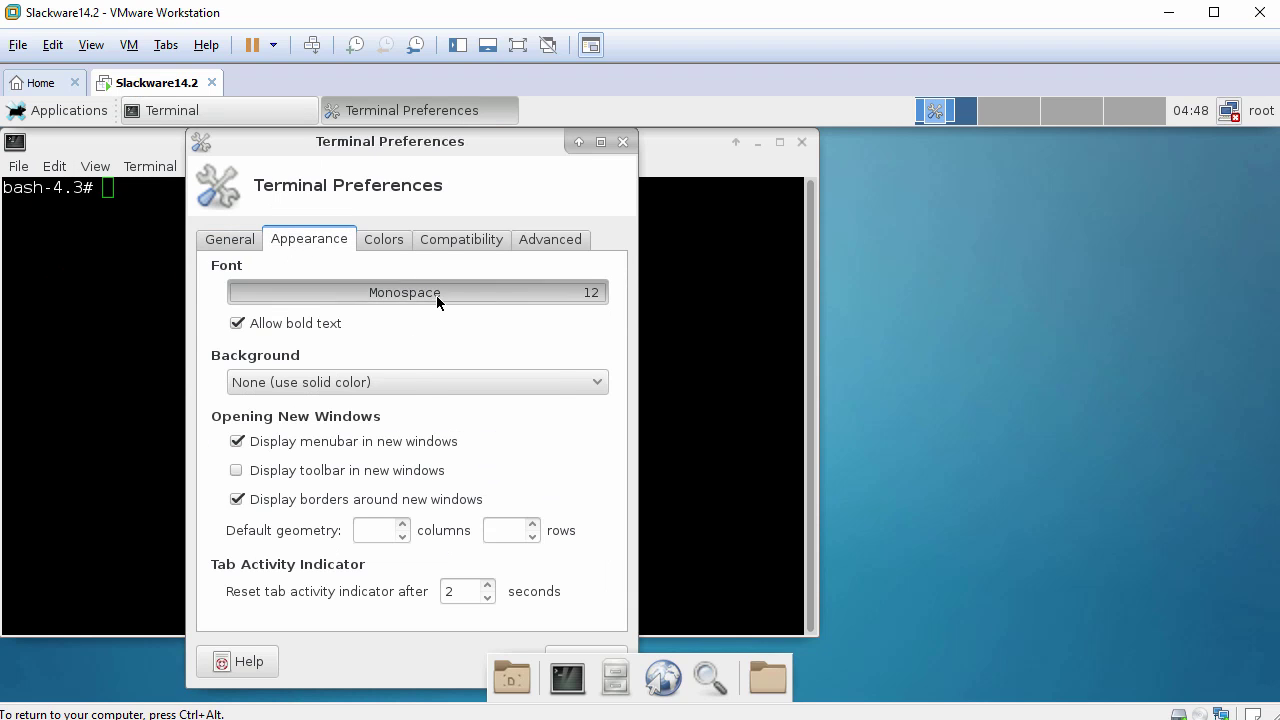
pyautogui.click(601, 465)
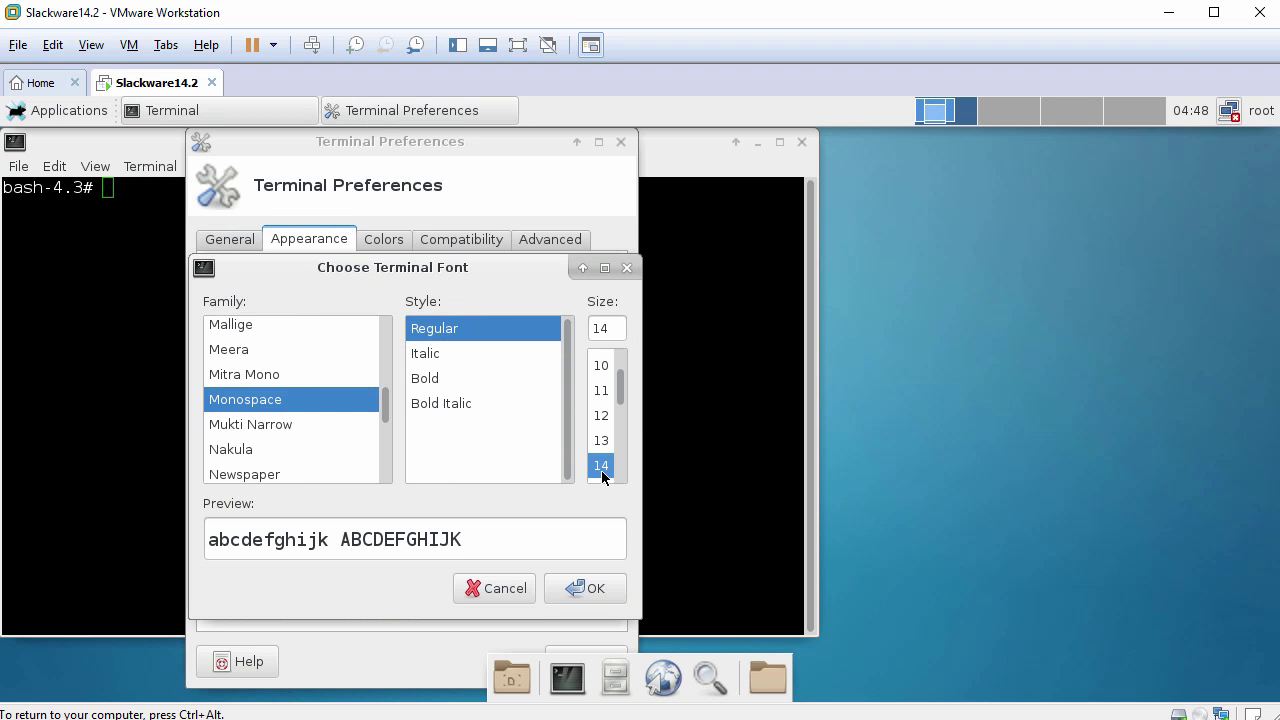
pyautogui.click(588, 588)
pyautogui.click(590, 650)
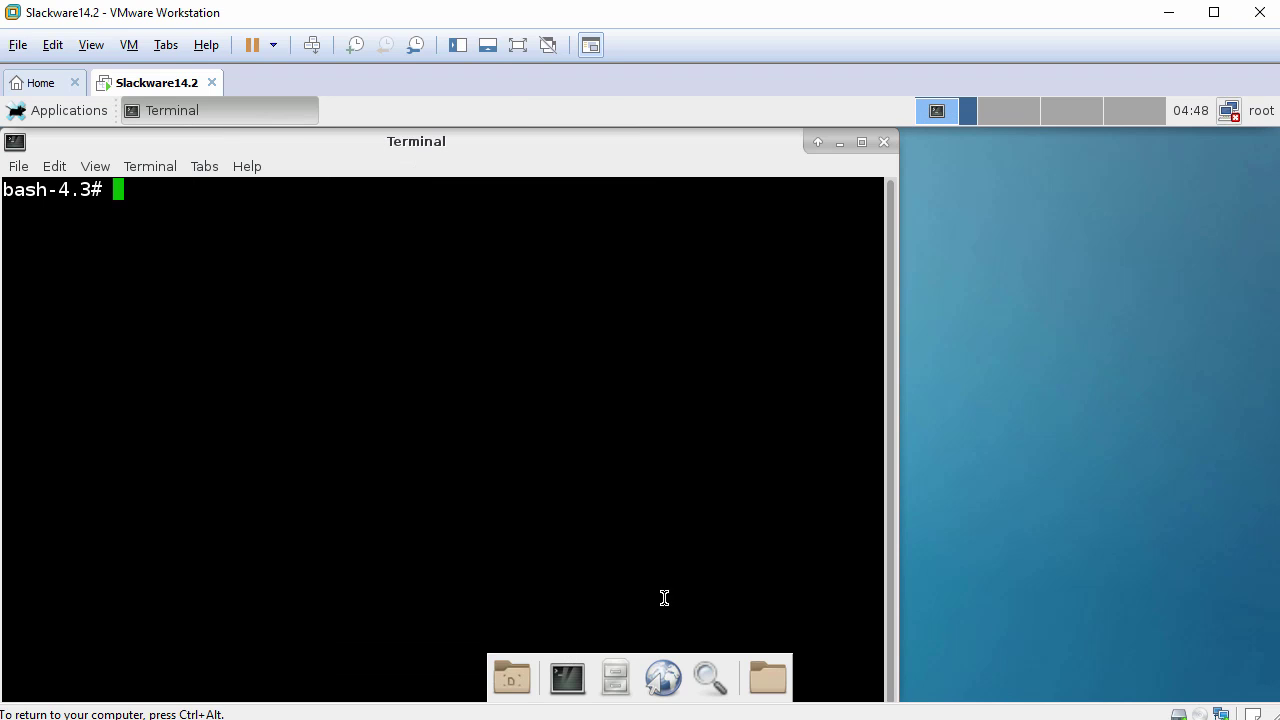
pyautogui.moveTo(657, 133); pyautogui.dragTo(591, 160)
pyautogui.moveTo(909, 371); pyautogui.dragTo(1032, 380)
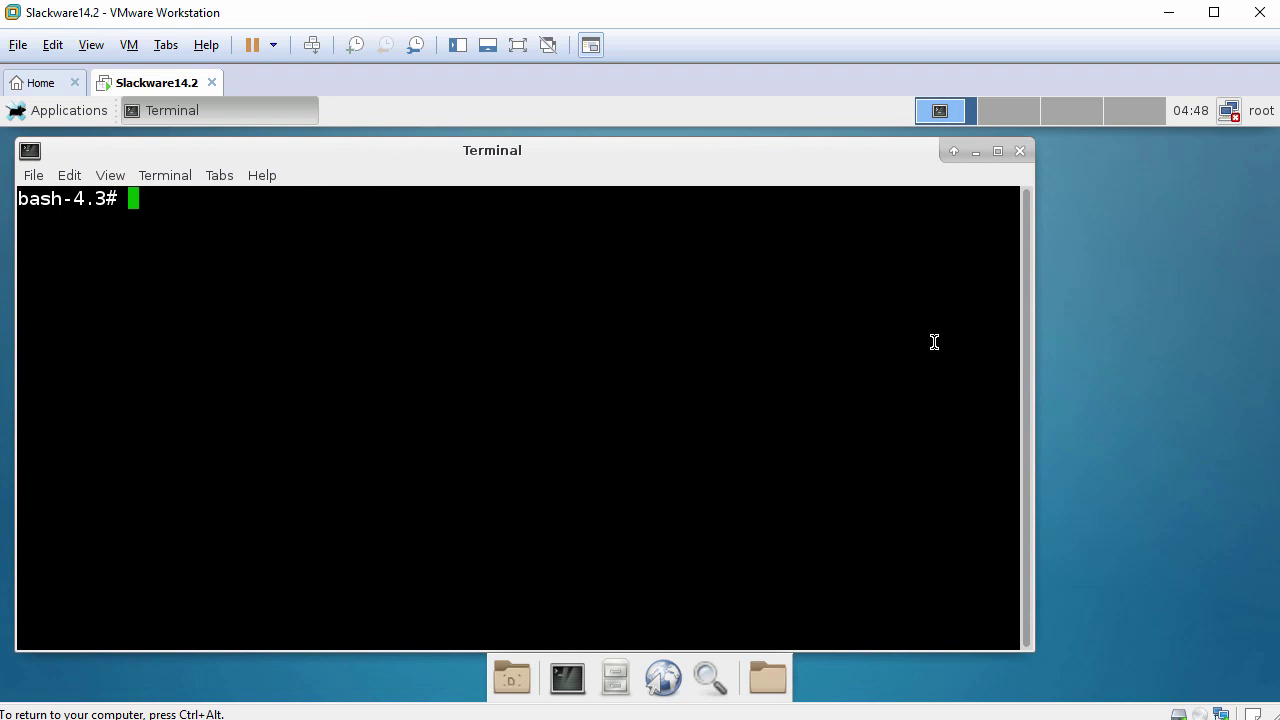
pyautogui.write('whoami')
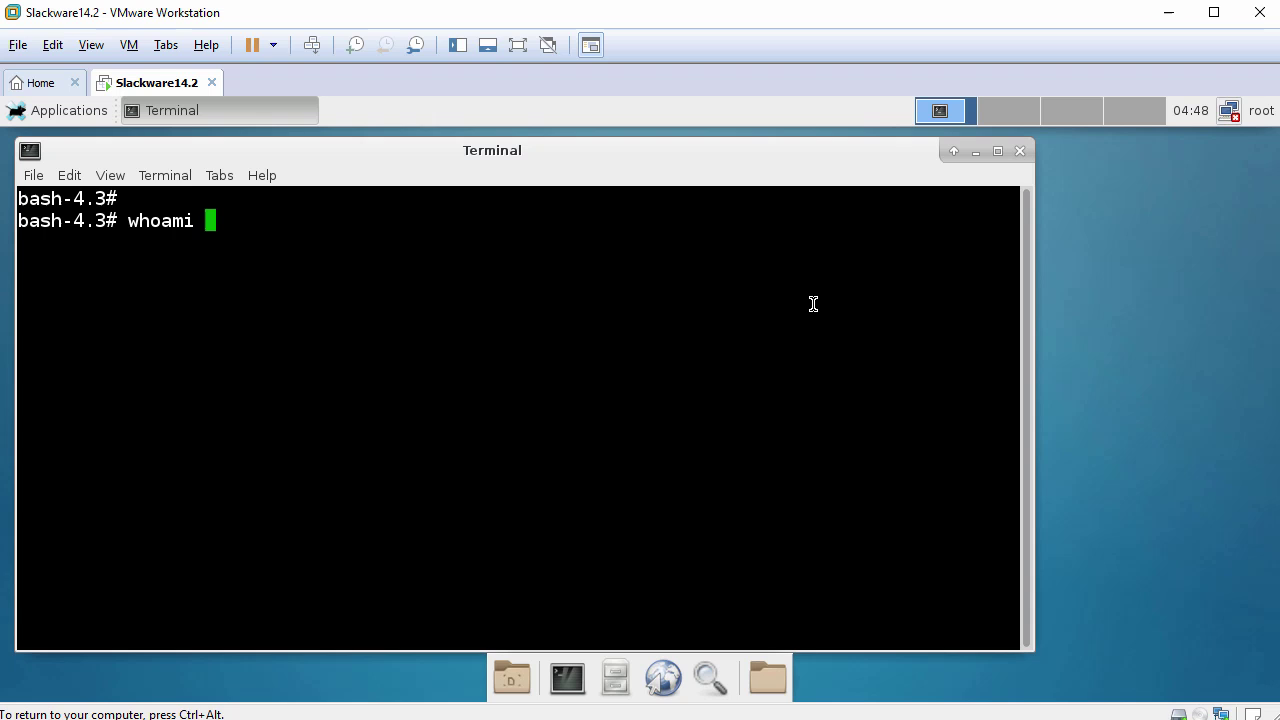
pyautogui.press('Return')
pyautogui.write('hostname')
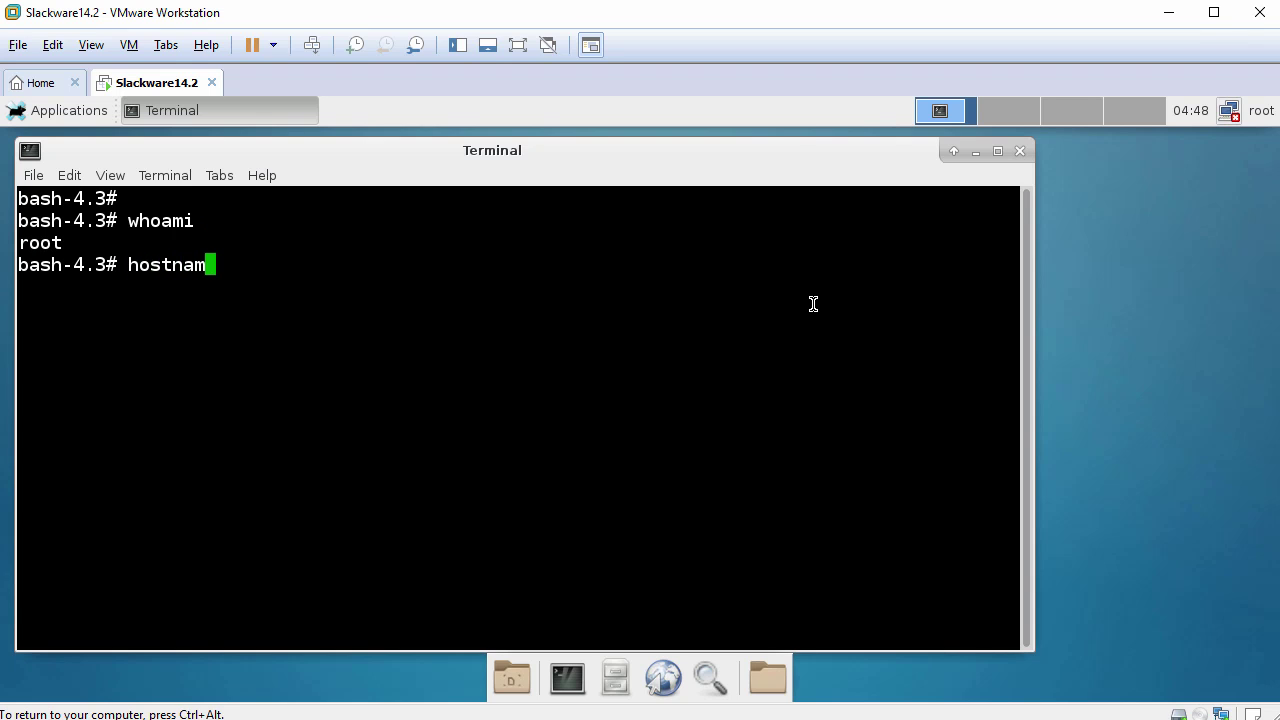
pyautogui.press('Return')
pyautogui.press('Return')
pyautogui.write('pi')
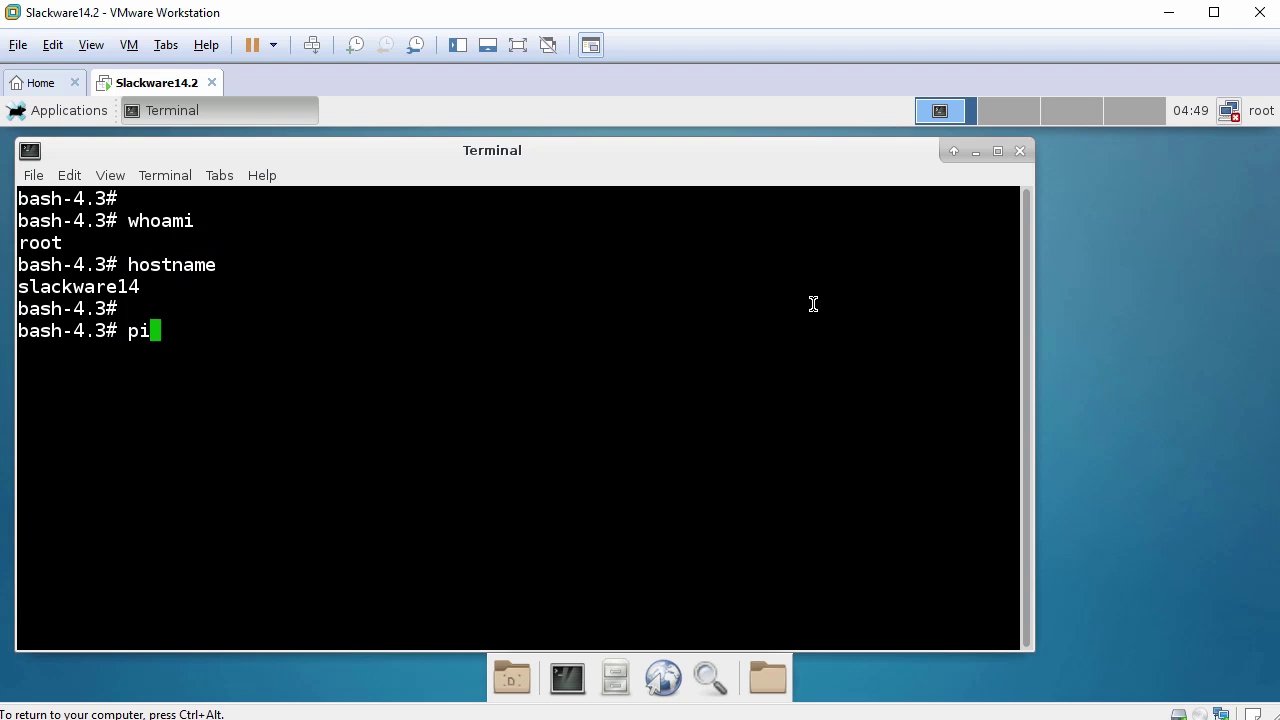
pyautogui.write('ng -c 3 w')
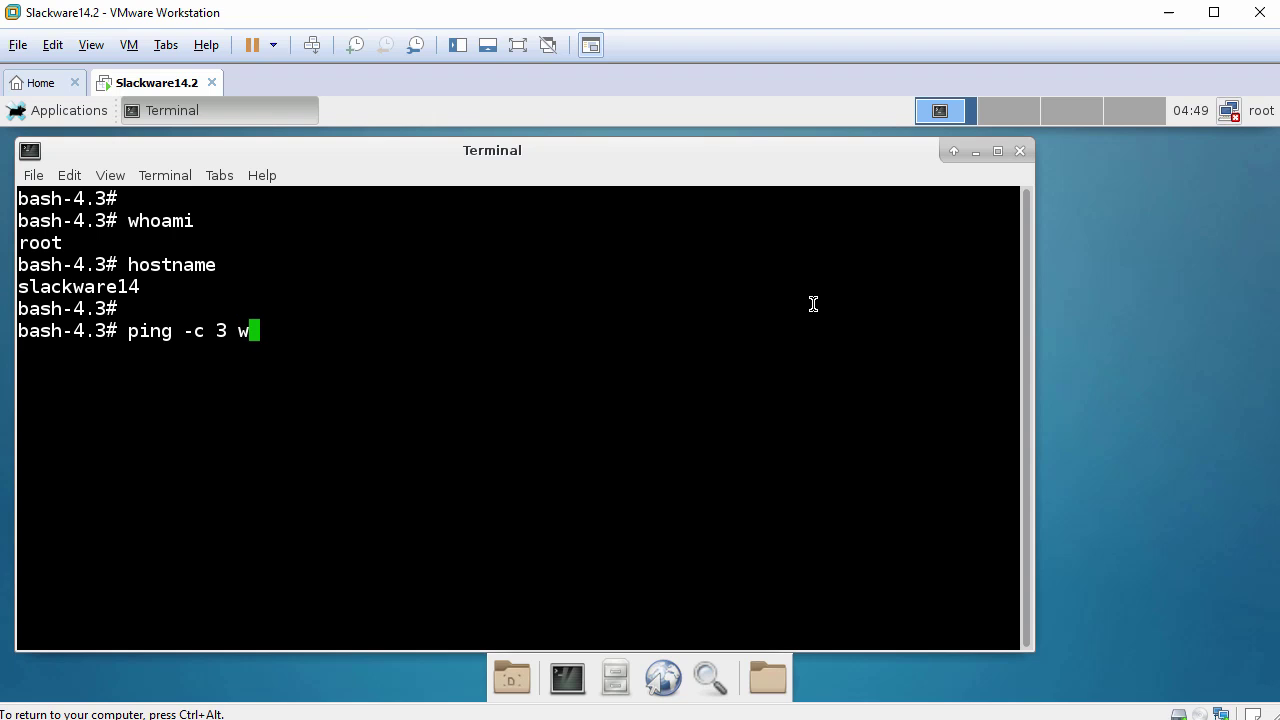
pyautogui.write('ww.google.com')
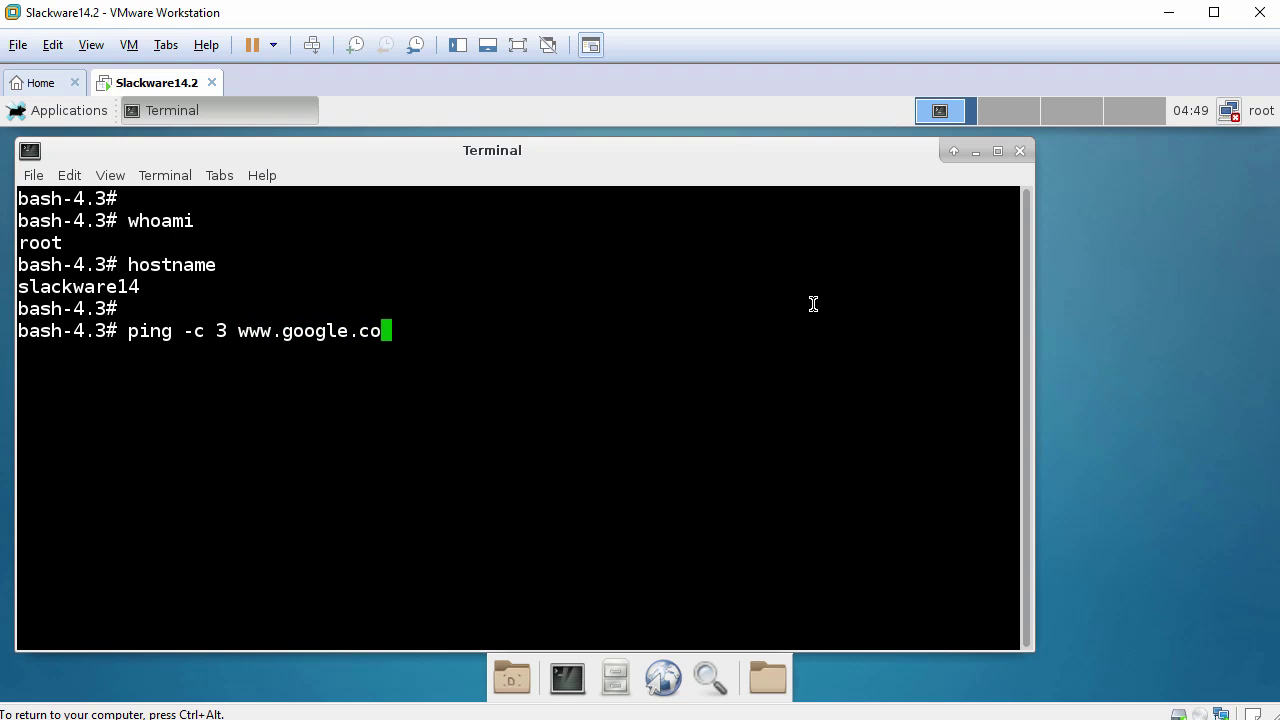
pyautogui.press('Return')
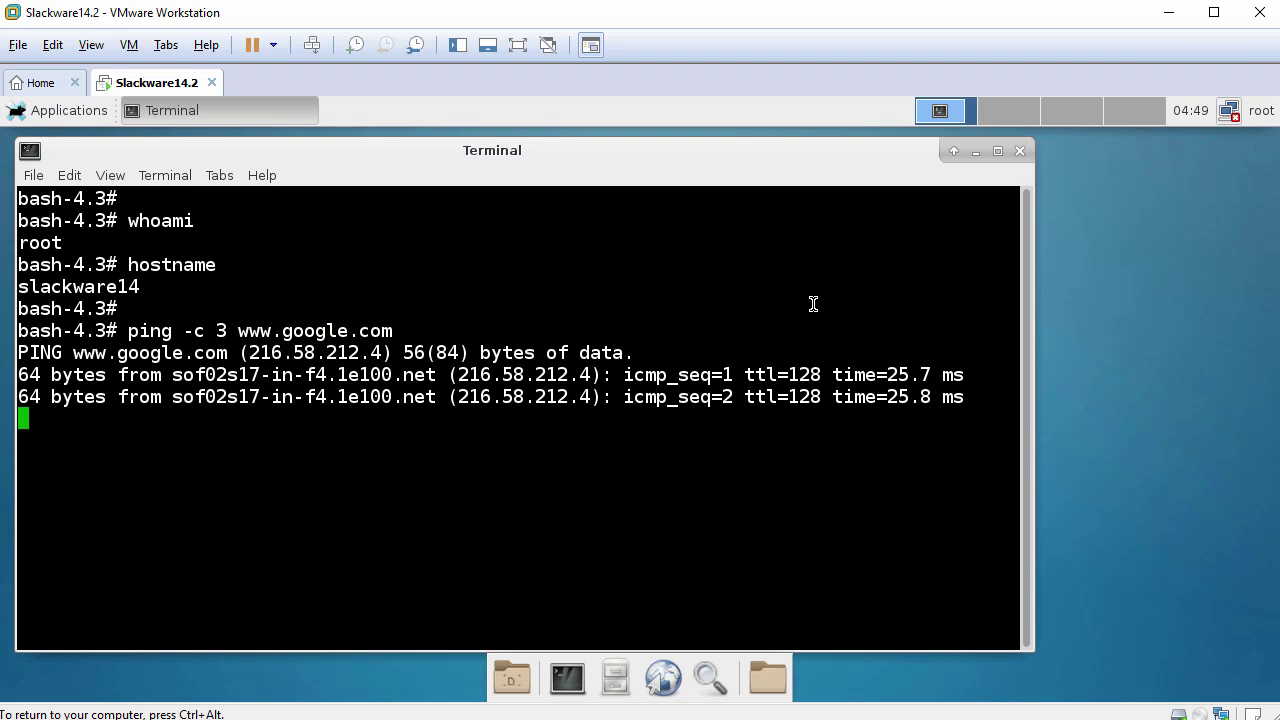
pyautogui.press('Return')
# Show /etc/slackware-version, exit the terminal, and release input to the host with Ctrl+Alt.
pyautogui.write('cat ')
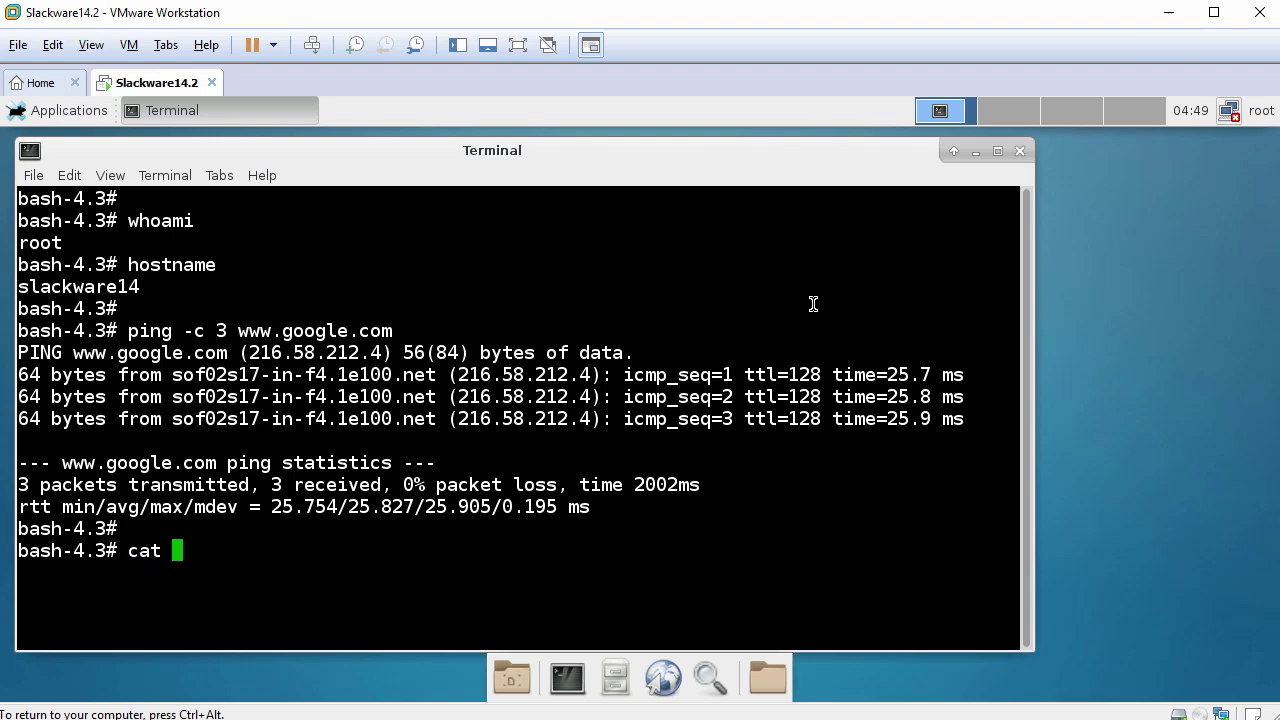
pyautogui.write('/etc/slack')
pyautogui.press('Tab')
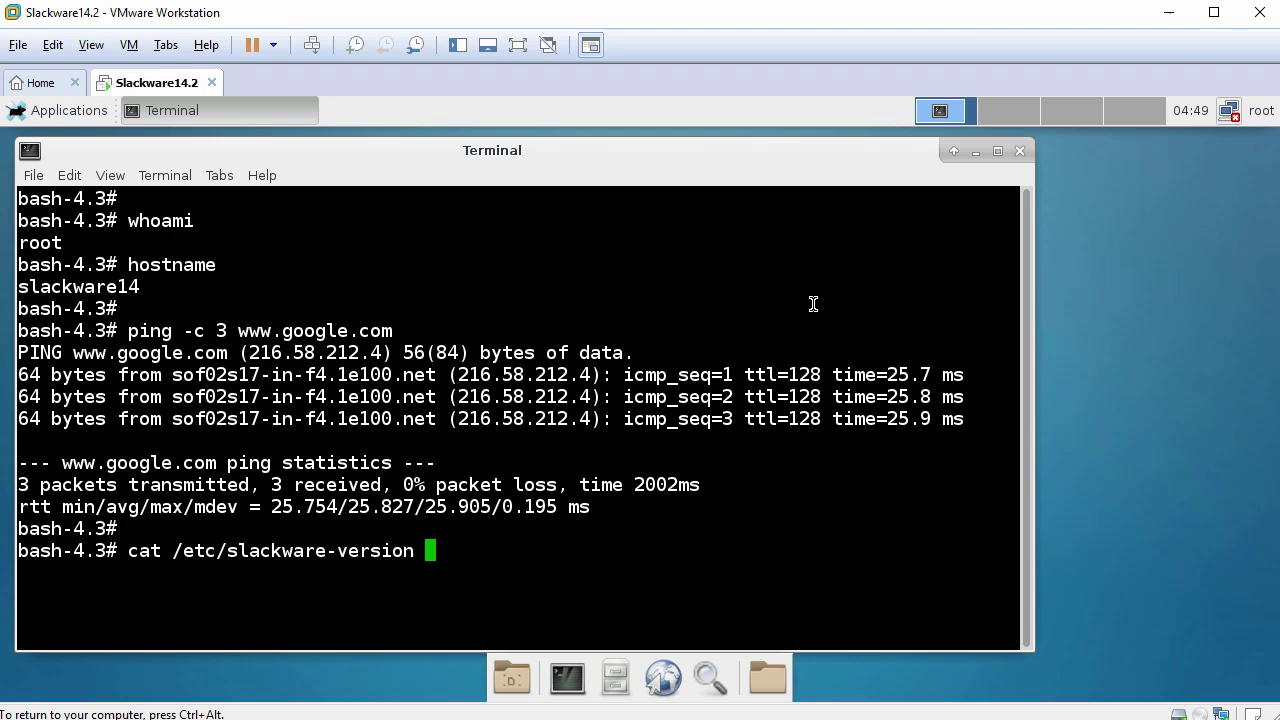
pyautogui.press('Return')
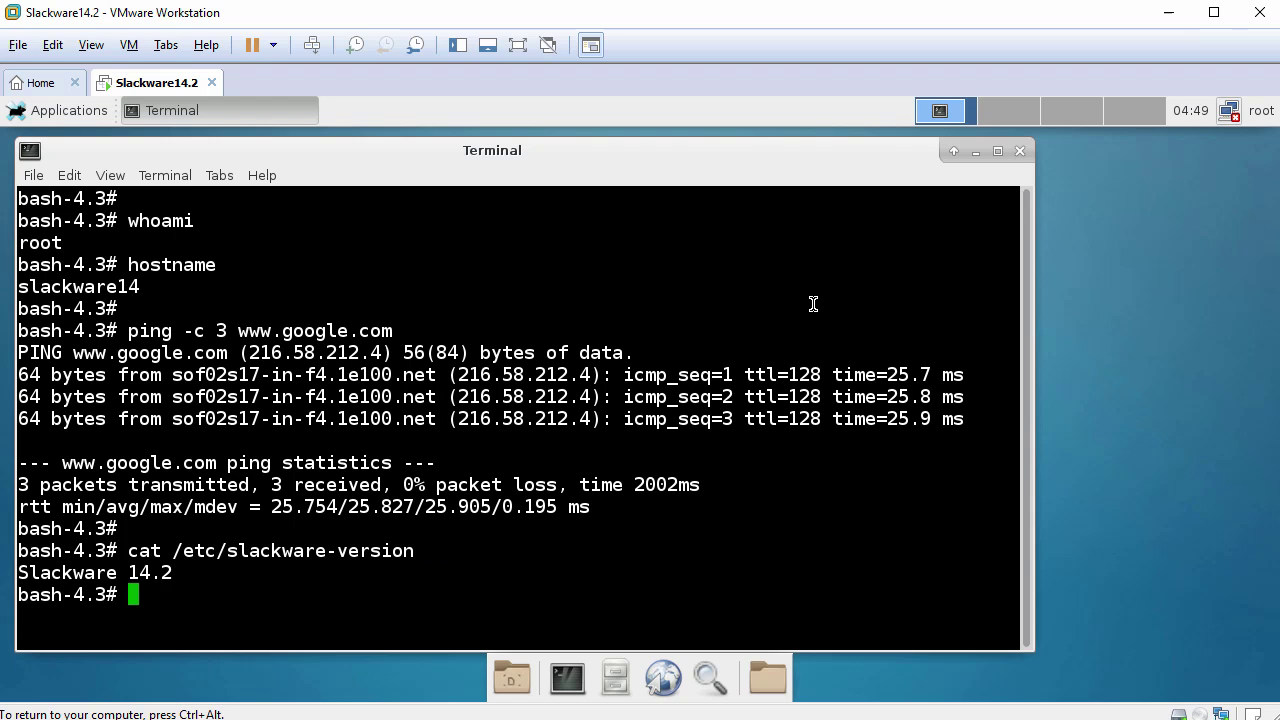
pyautogui.write('exit')
pyautogui.press('Return')
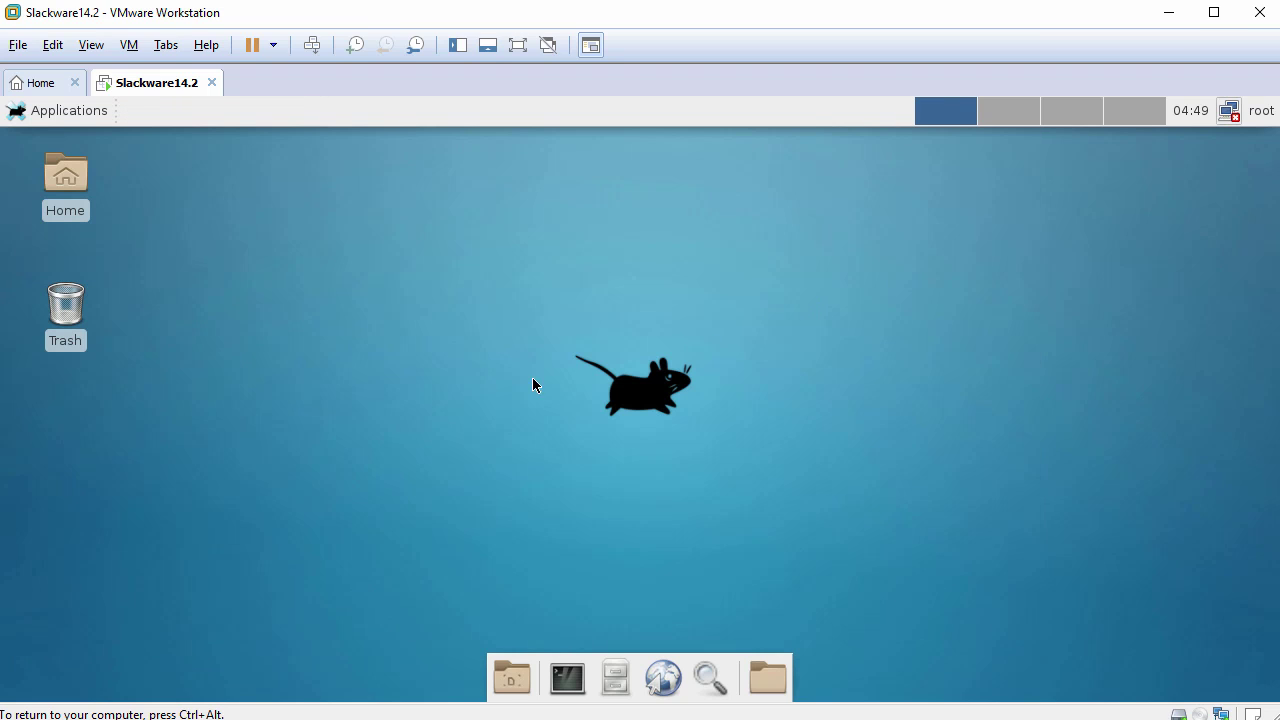
pyautogui.hotkey('ctrl', 'alt')
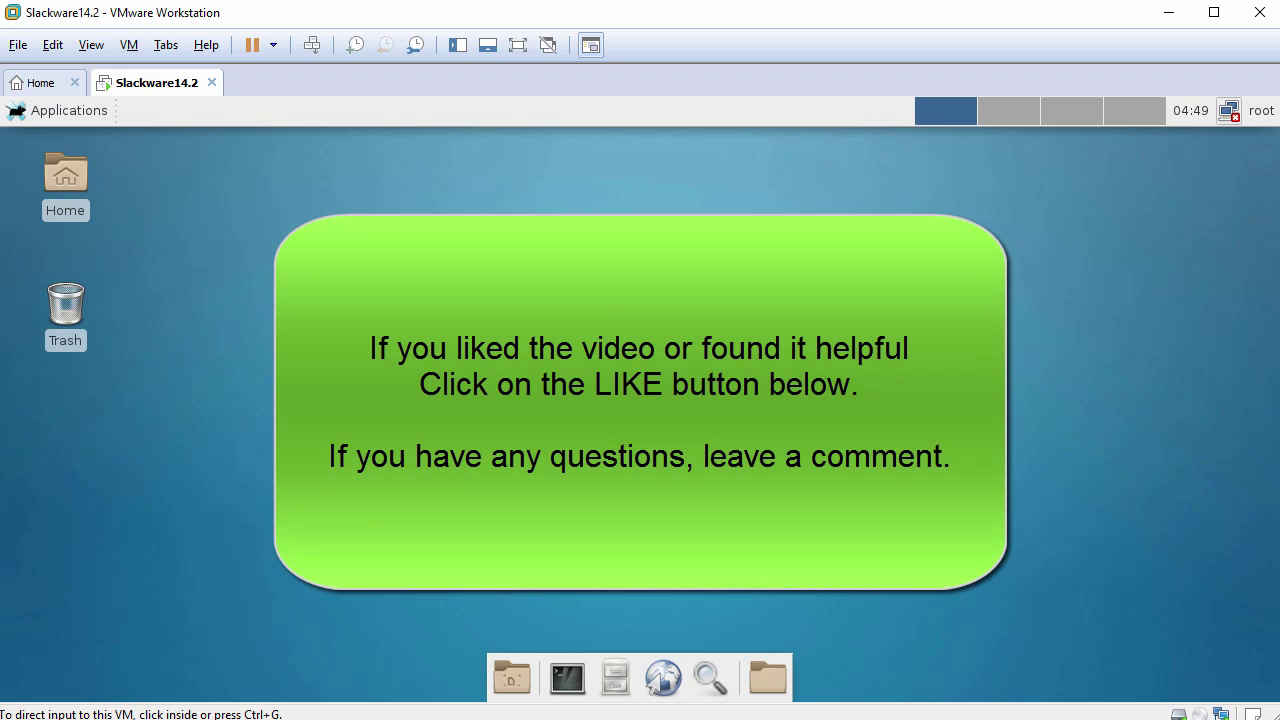